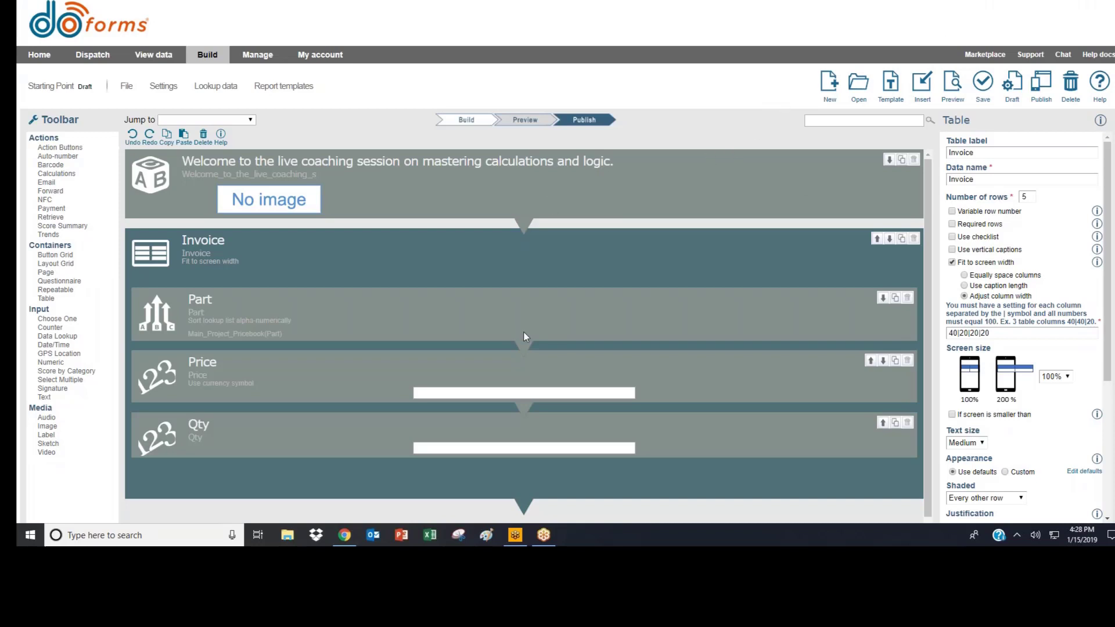
pyautogui.rightClick(515, 535)
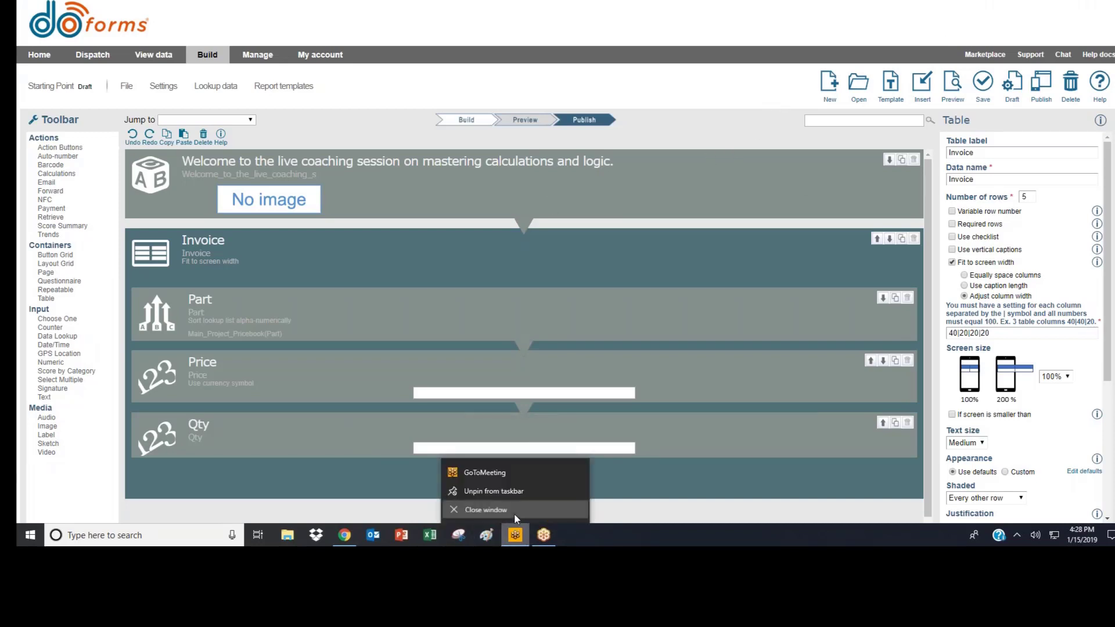
pyautogui.click(514, 509)
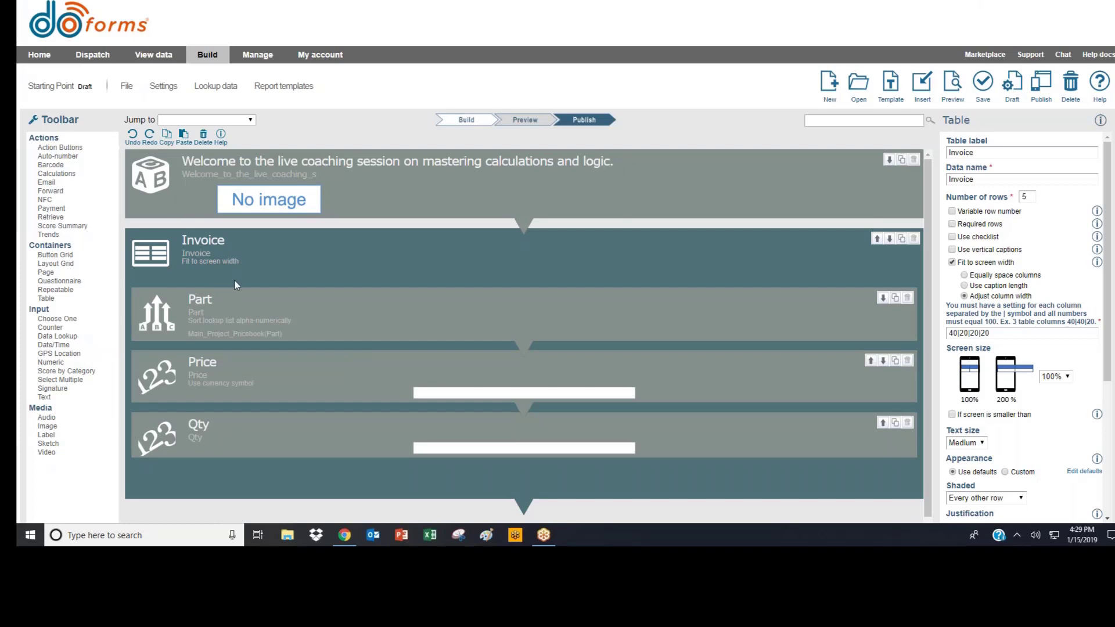
# Add a Calculations field below Qty inside the Invoice table and caption it Total
pyautogui.scroll(-1, 235, 284)
pyautogui.click(231, 235)
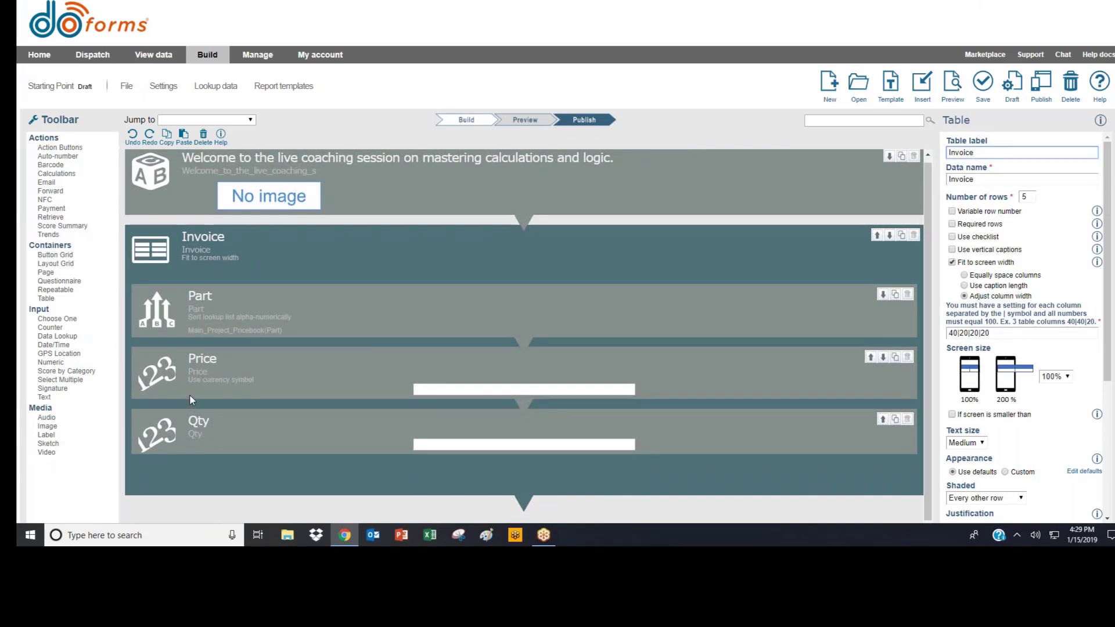
pyautogui.moveTo(56, 173); pyautogui.dragTo(234, 460)
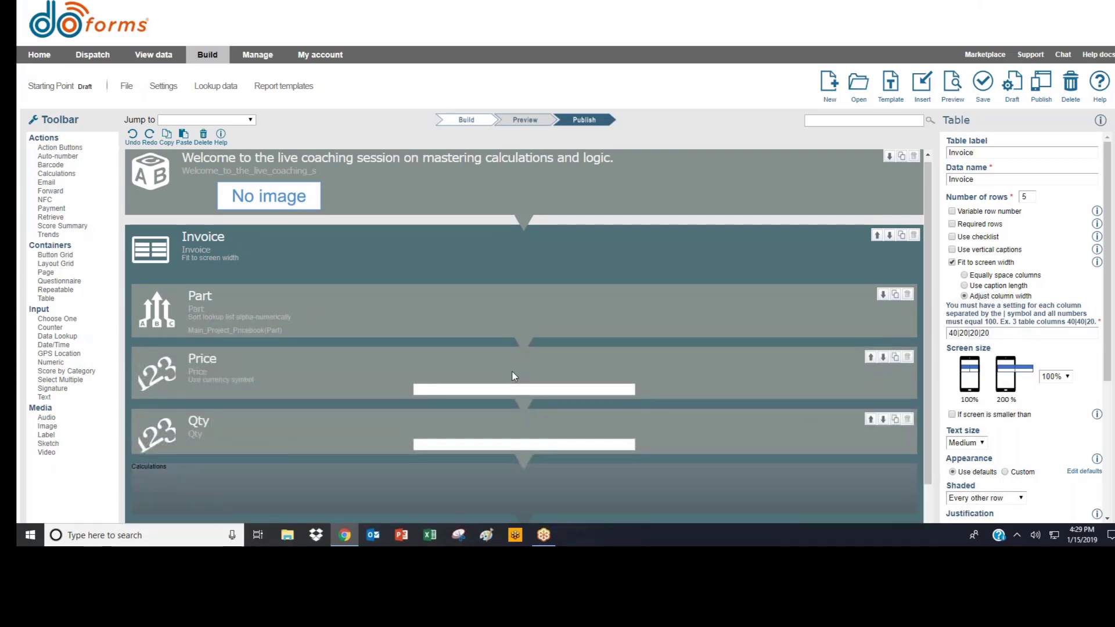
pyautogui.write('Total')
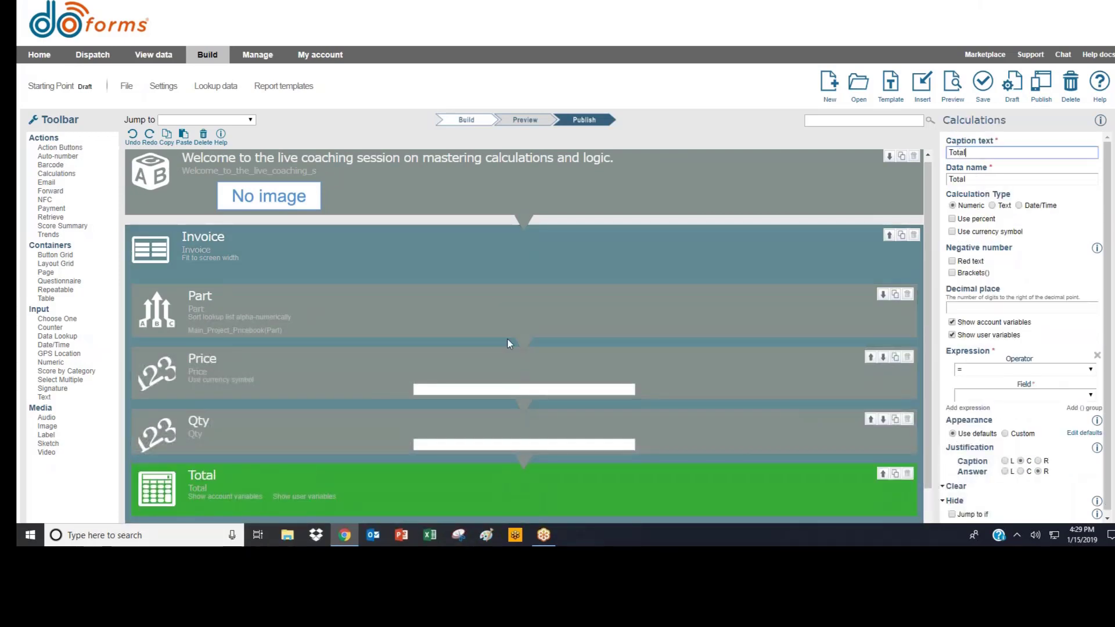
# Define the Total field's expression as Price multiplied by Qty
pyautogui.click(987, 395)
pyautogui.click(981, 304)
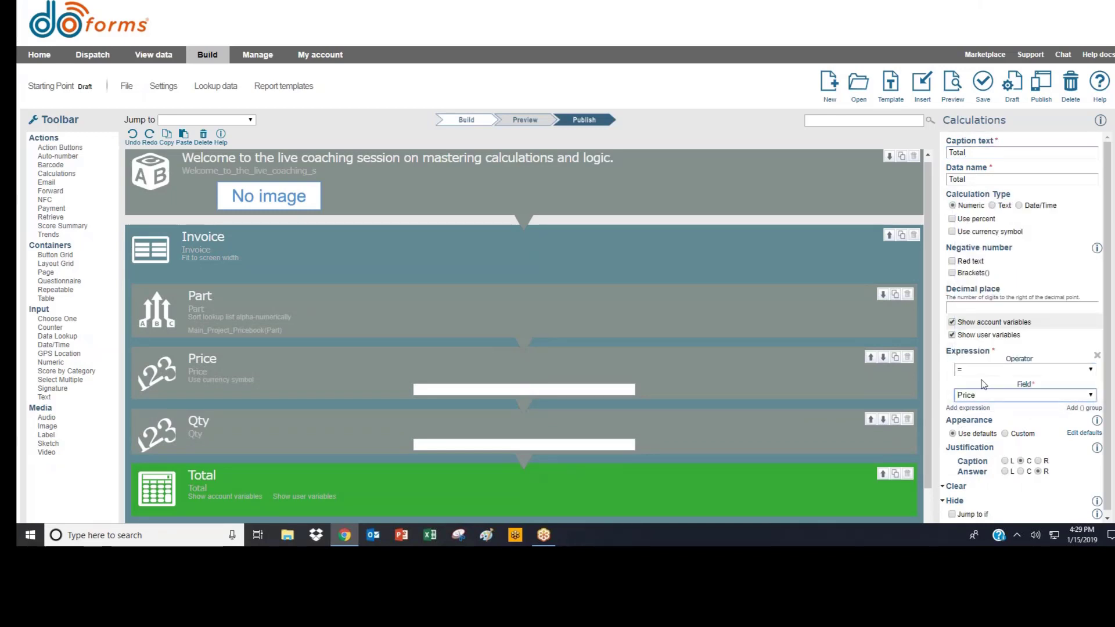
pyautogui.click(981, 410)
pyautogui.click(981, 420)
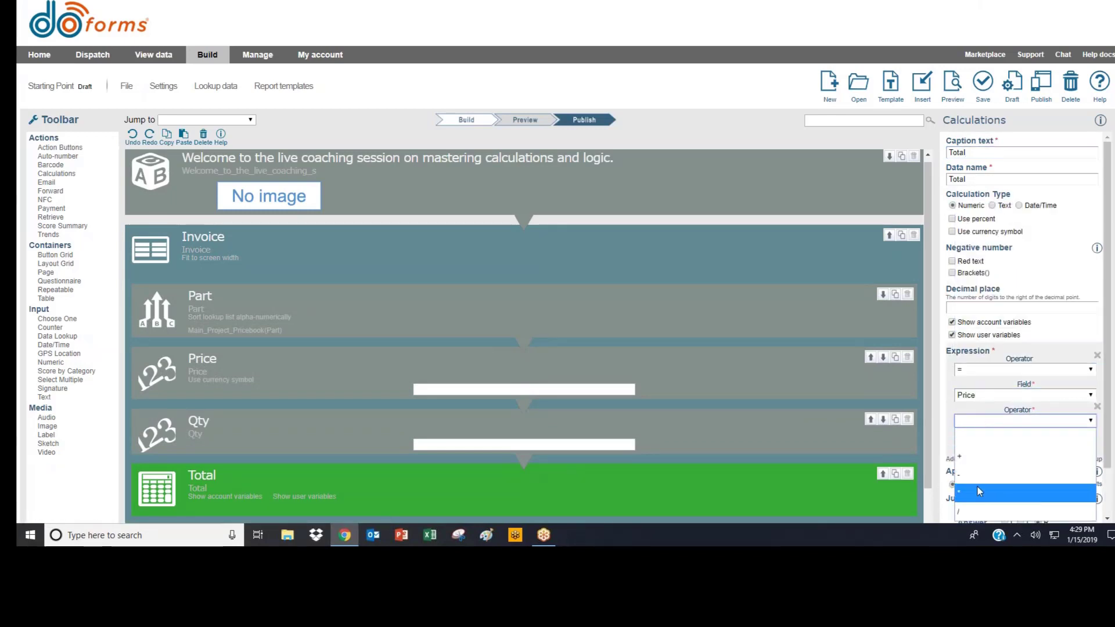
pyautogui.click(982, 450)
pyautogui.scroll(-1, 982, 411)
pyautogui.click(981, 390)
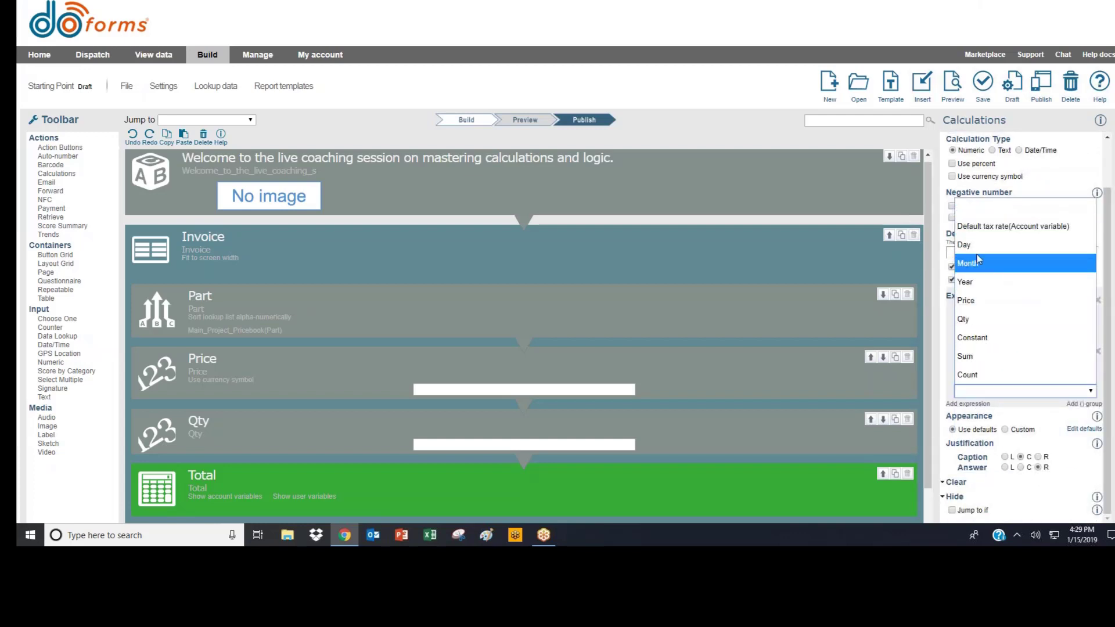
pyautogui.click(996, 318)
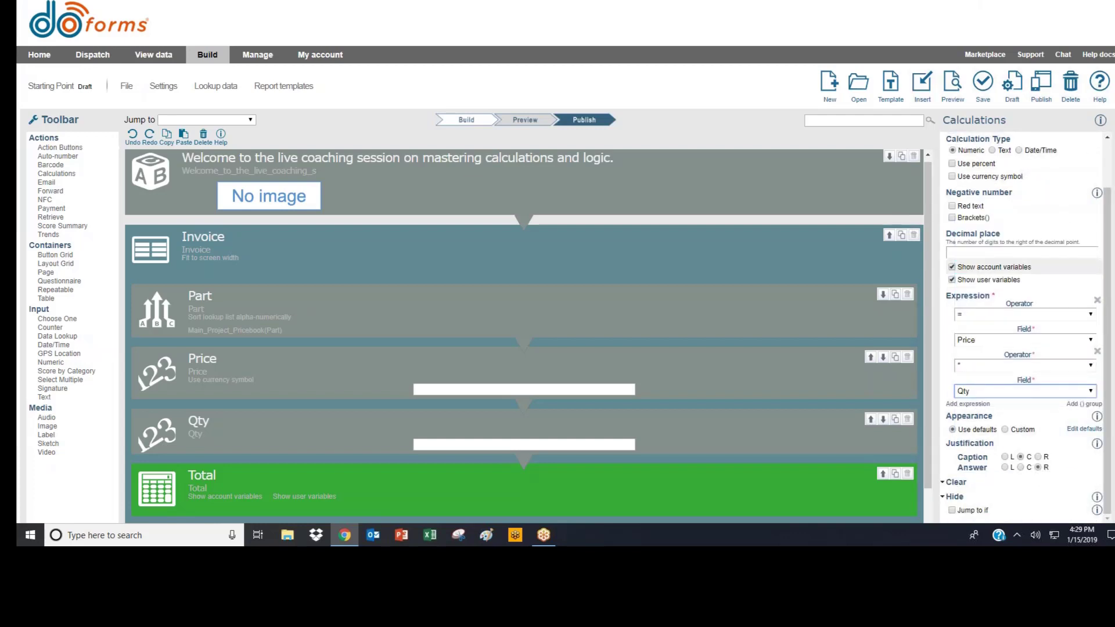
# Format the Total field as currency with the $ symbol and 2 decimal places
pyautogui.click(952, 177)
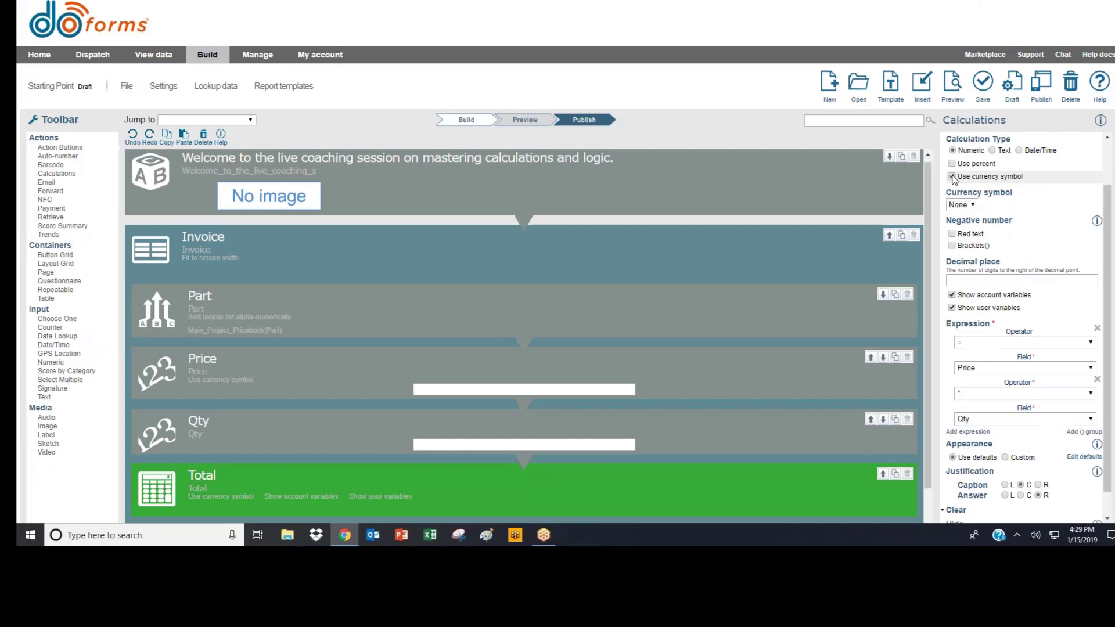
pyautogui.click(970, 205)
pyautogui.click(955, 239)
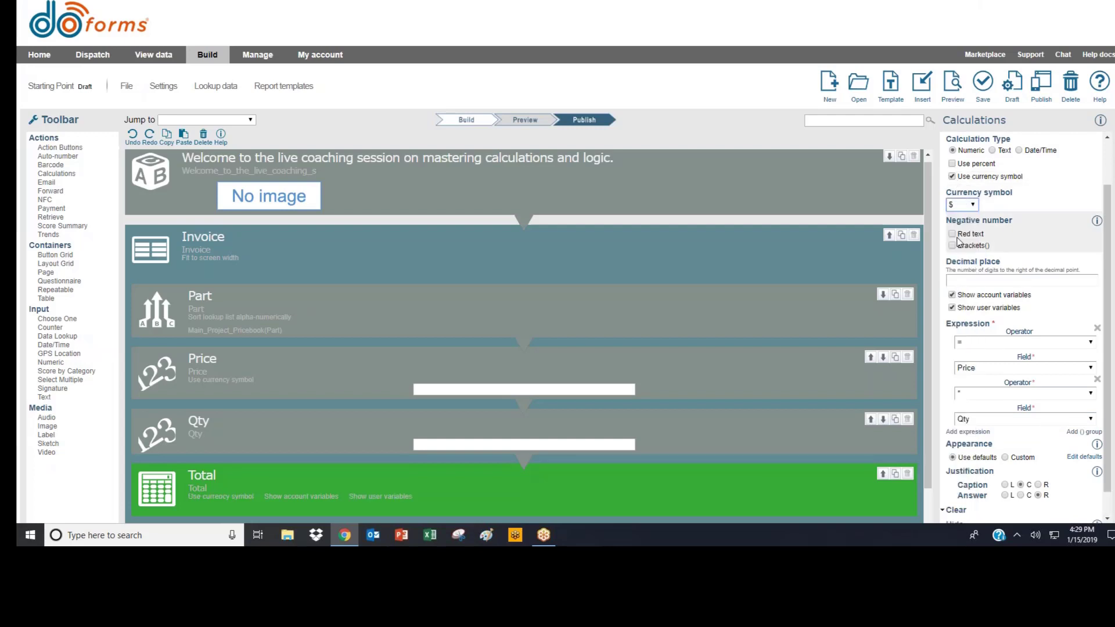
pyautogui.click(960, 279)
pyautogui.write('2')
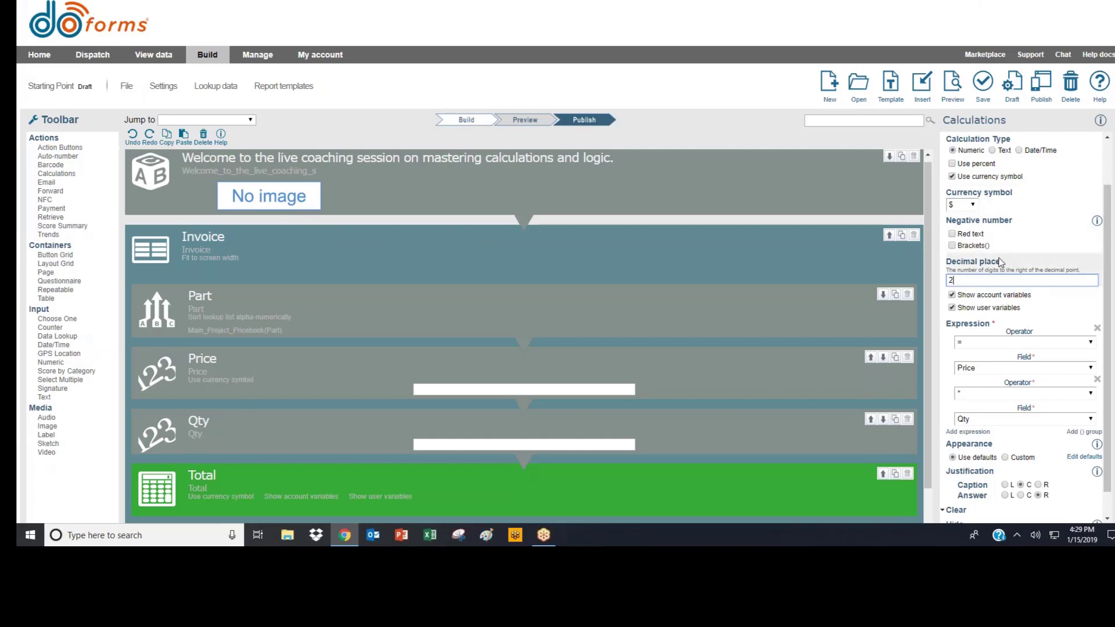
pyautogui.scroll(-1, 981, 320)
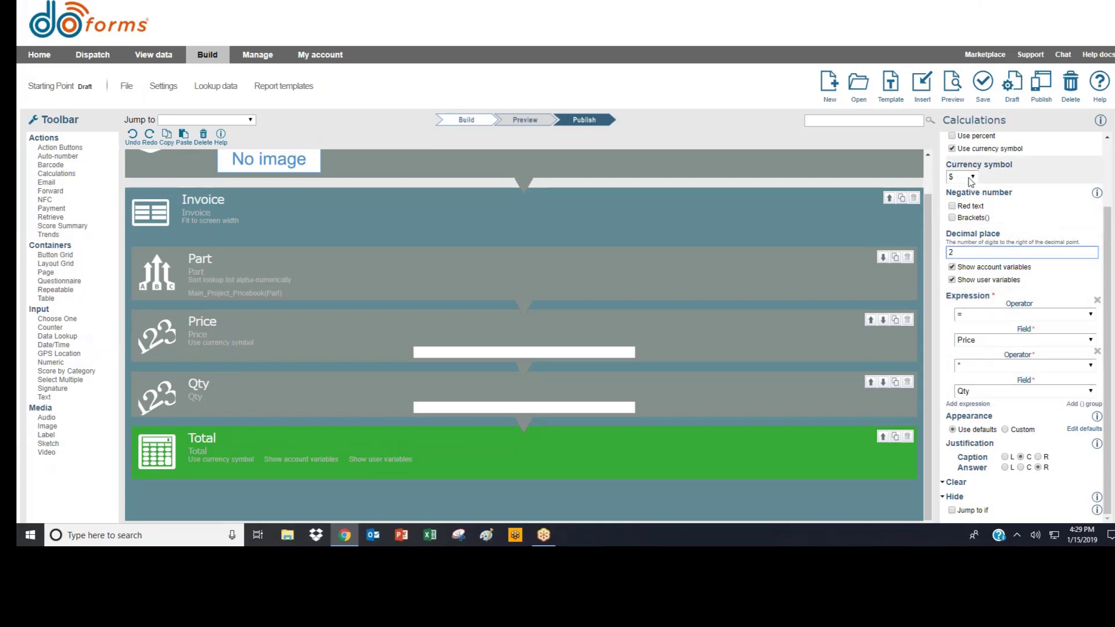
# Preview the form and fill the first invoice row with Part 1 and a quantity of 5
pyautogui.click(952, 87)
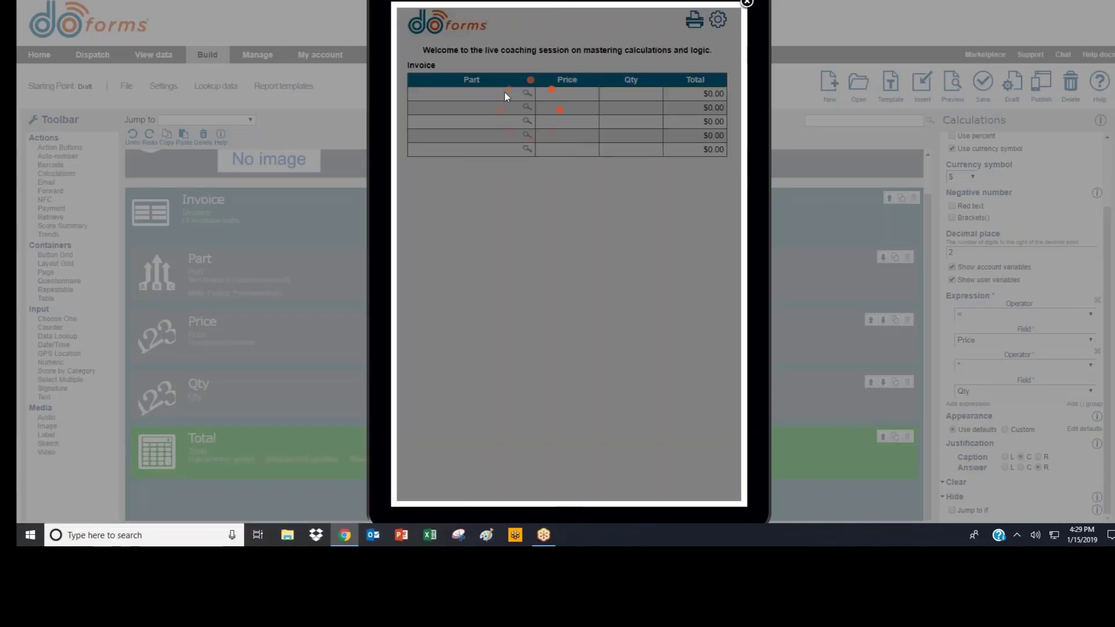
pyautogui.click(496, 94)
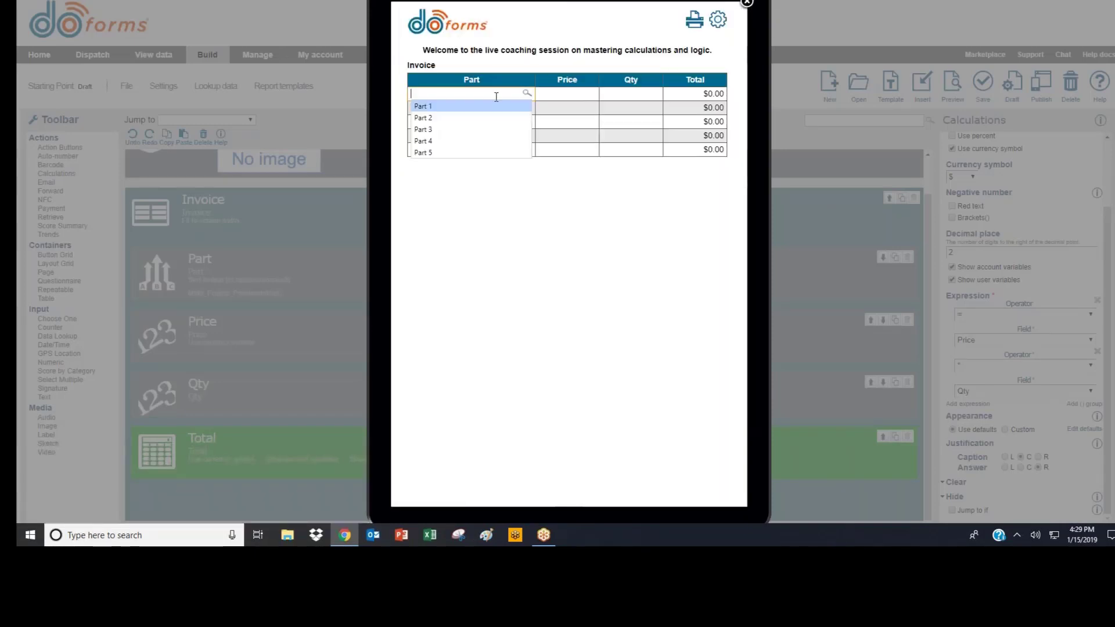
pyautogui.click(494, 95)
pyautogui.click(490, 107)
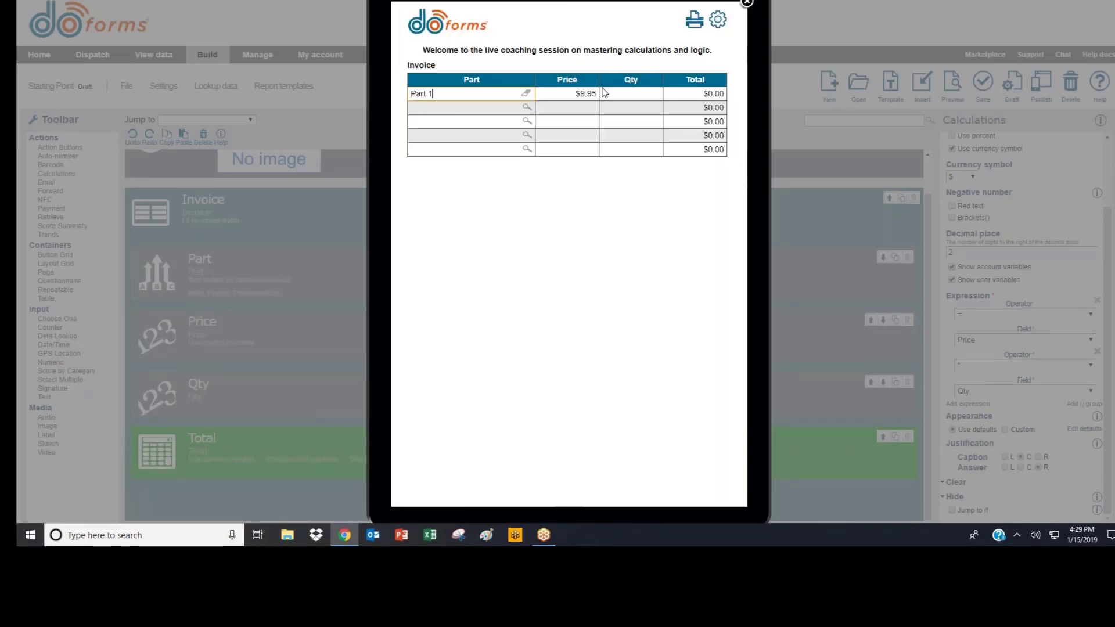
pyautogui.click(620, 93)
pyautogui.write('5')
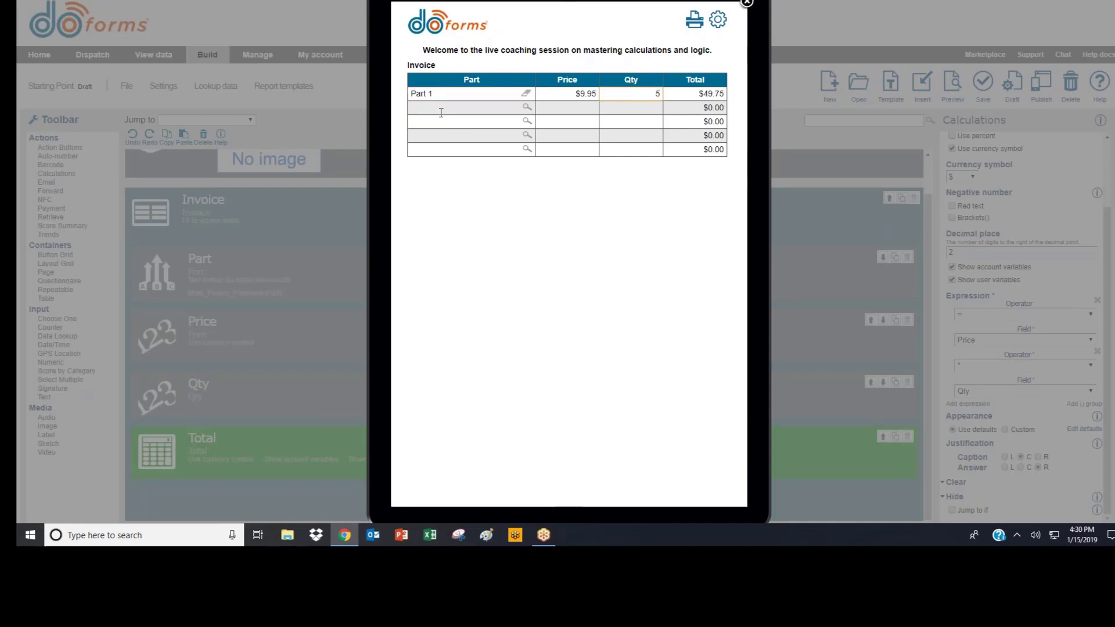
# Fill the second preview row with Part 2 and a quantity of 5, and close the preview
pyautogui.click(449, 106)
pyautogui.click(450, 131)
pyautogui.click(631, 107)
pyautogui.write('5')
pyautogui.click(640, 138)
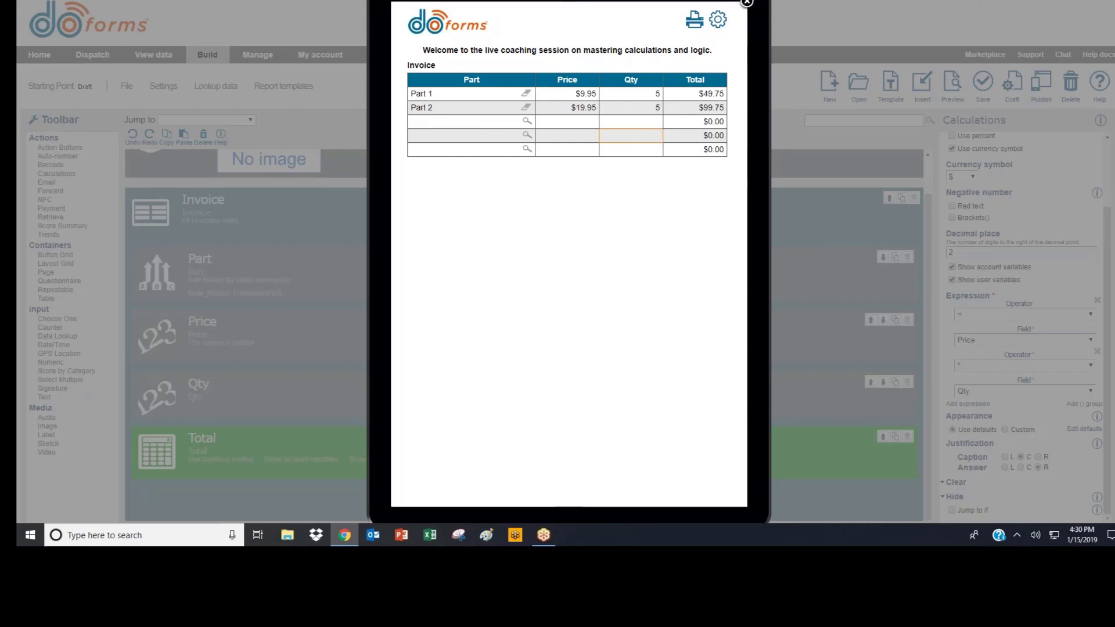
pyautogui.click(746, 4)
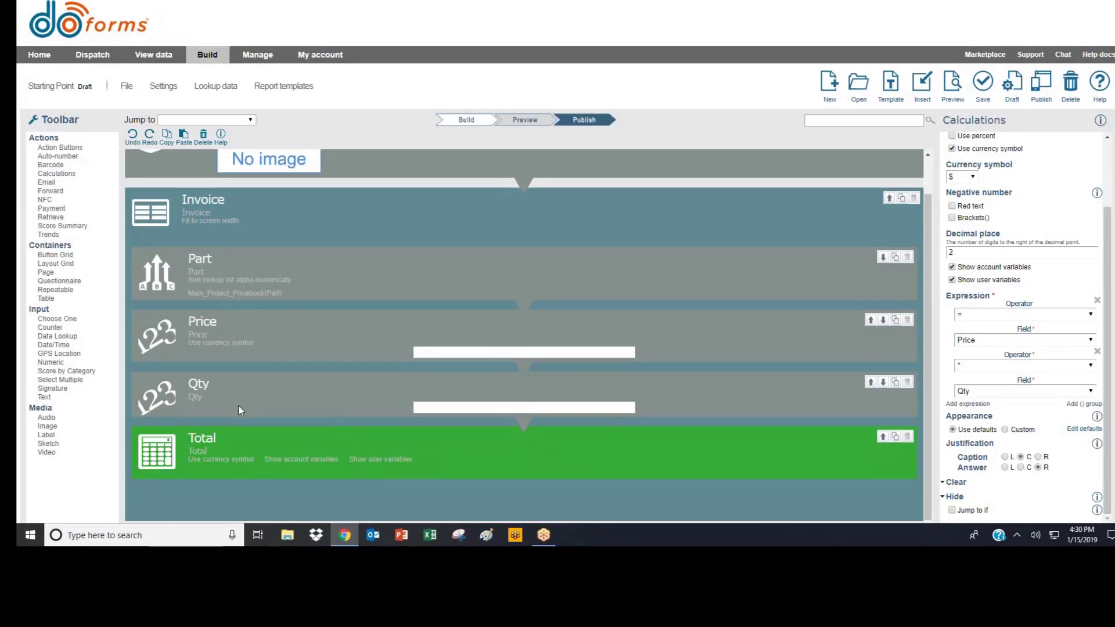
# Add a Calculations field below the Invoice table, outside it, and caption it Grand Total
pyautogui.scroll(-1, 162, 289)
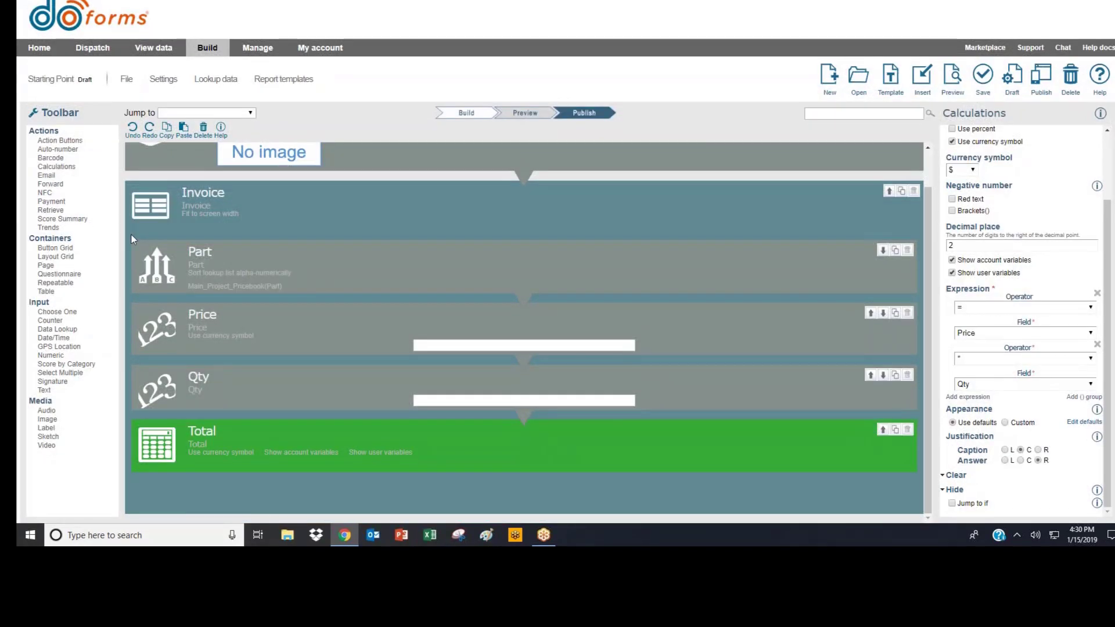
pyautogui.moveTo(70, 167); pyautogui.dragTo(152, 209)
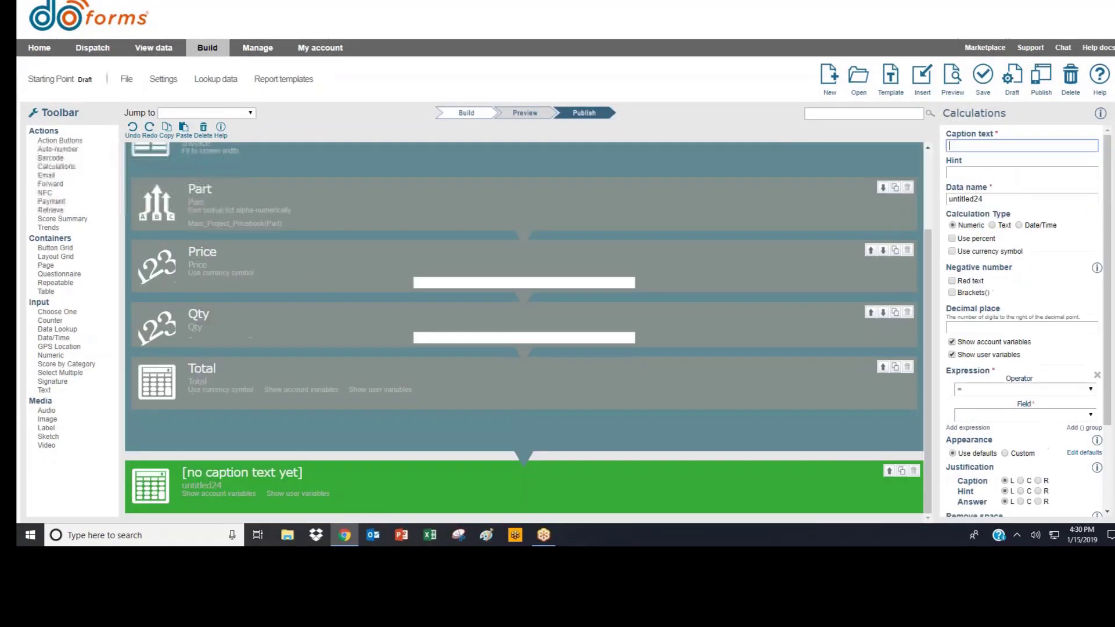
pyautogui.write('Grand Total')
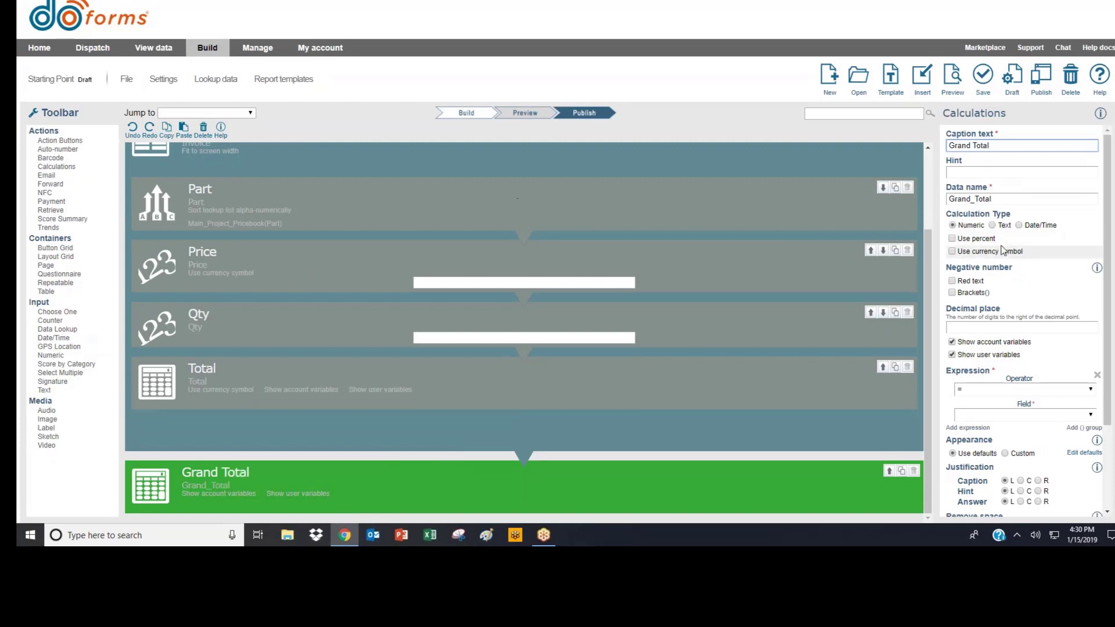
# Format the Grand Total field as currency with the $ symbol and 2 decimal places
pyautogui.click(951, 251)
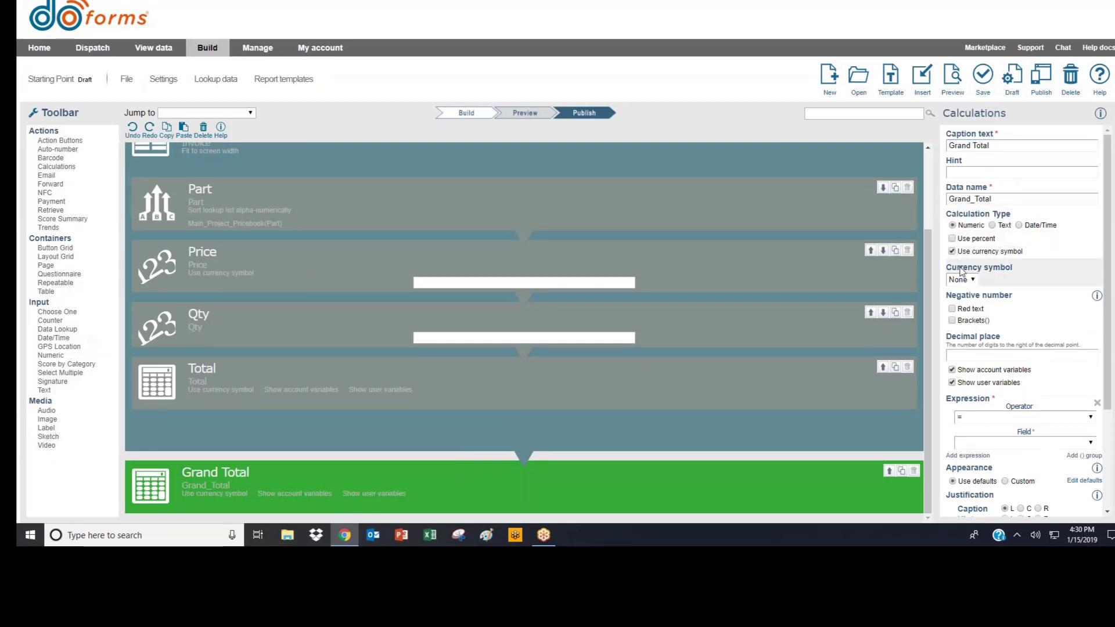
pyautogui.click(961, 279)
pyautogui.click(952, 5)
pyautogui.click(987, 355)
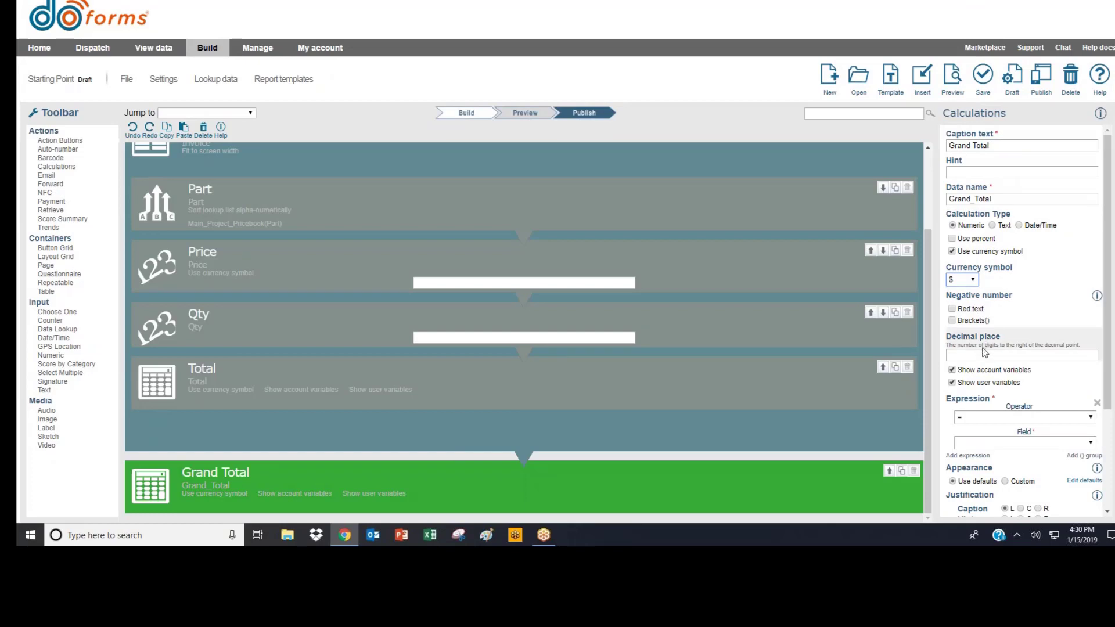
pyautogui.write('2')
# Define the Grand Total field's expression as the Sum of the table's Total column
pyautogui.click(975, 445)
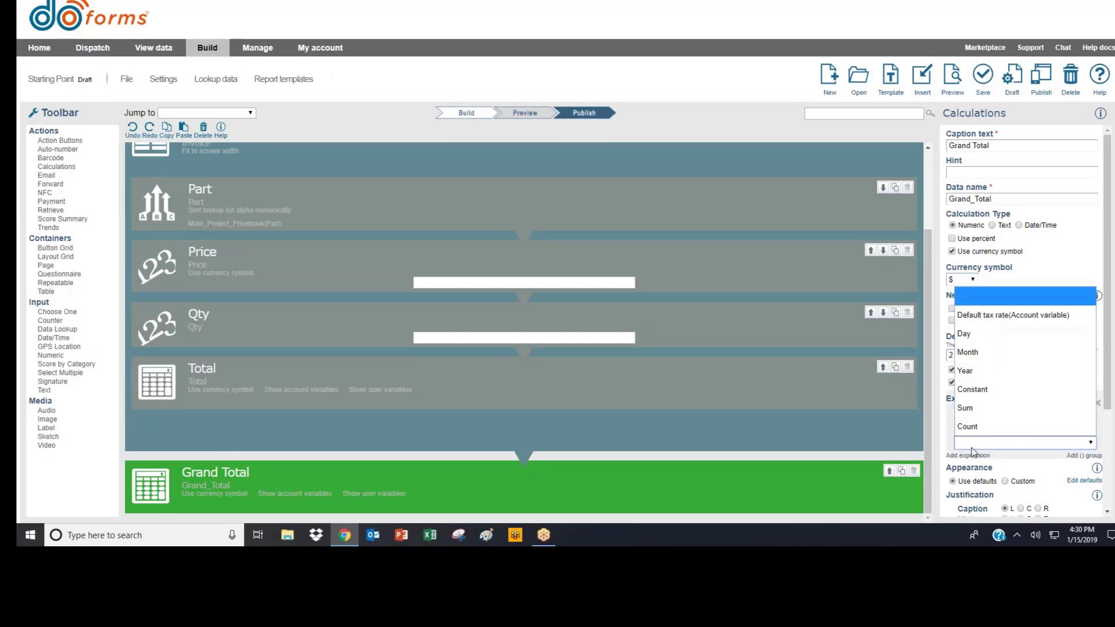
pyautogui.click(970, 411)
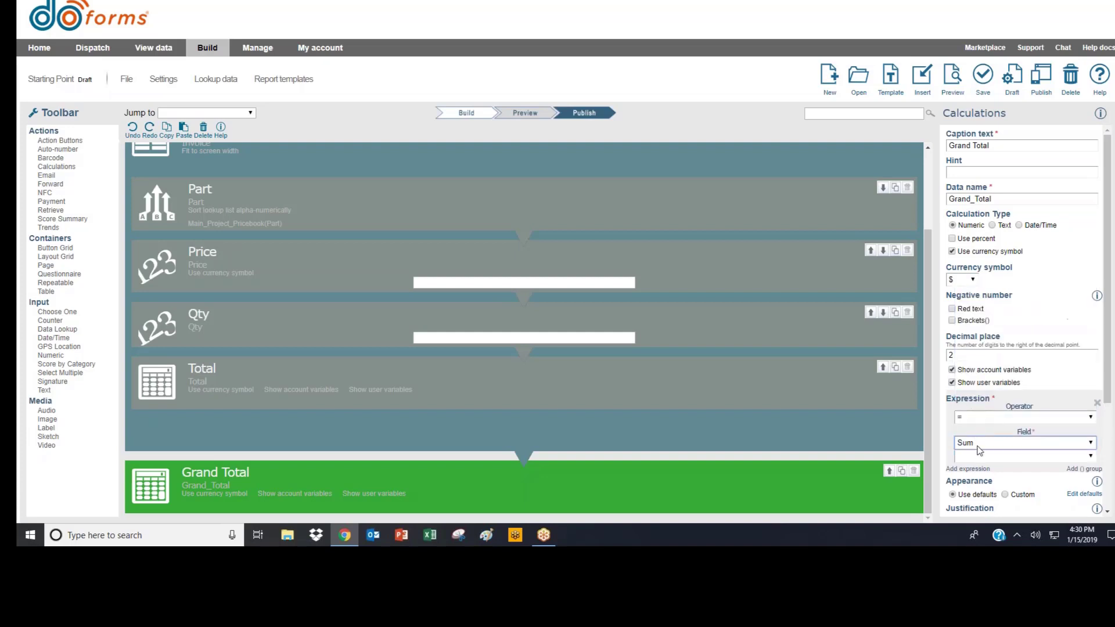
pyautogui.click(977, 456)
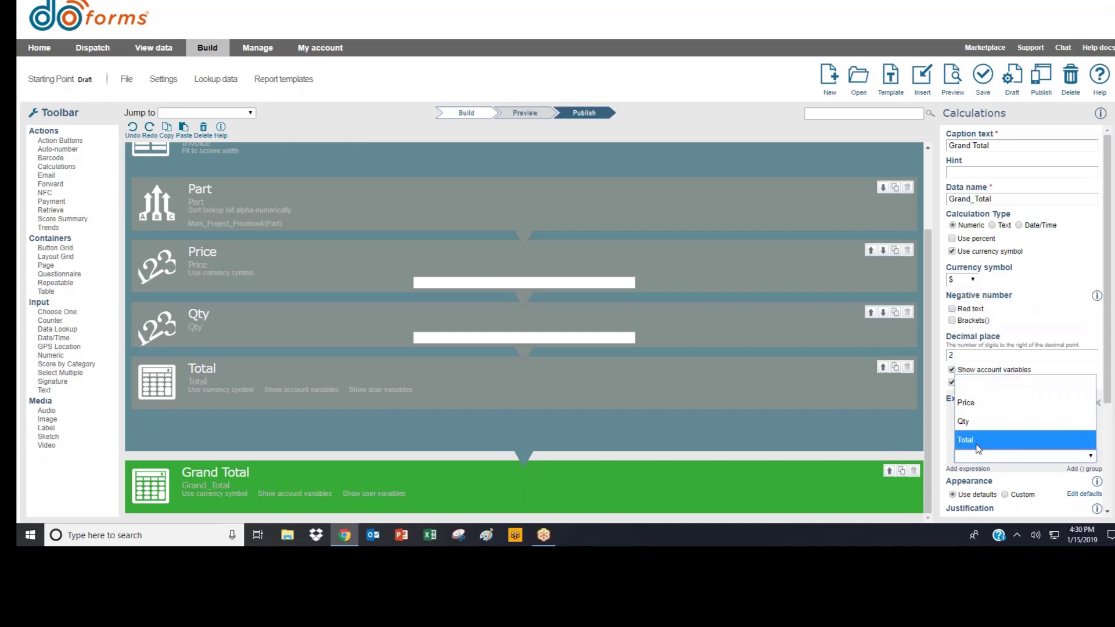
pyautogui.click(978, 447)
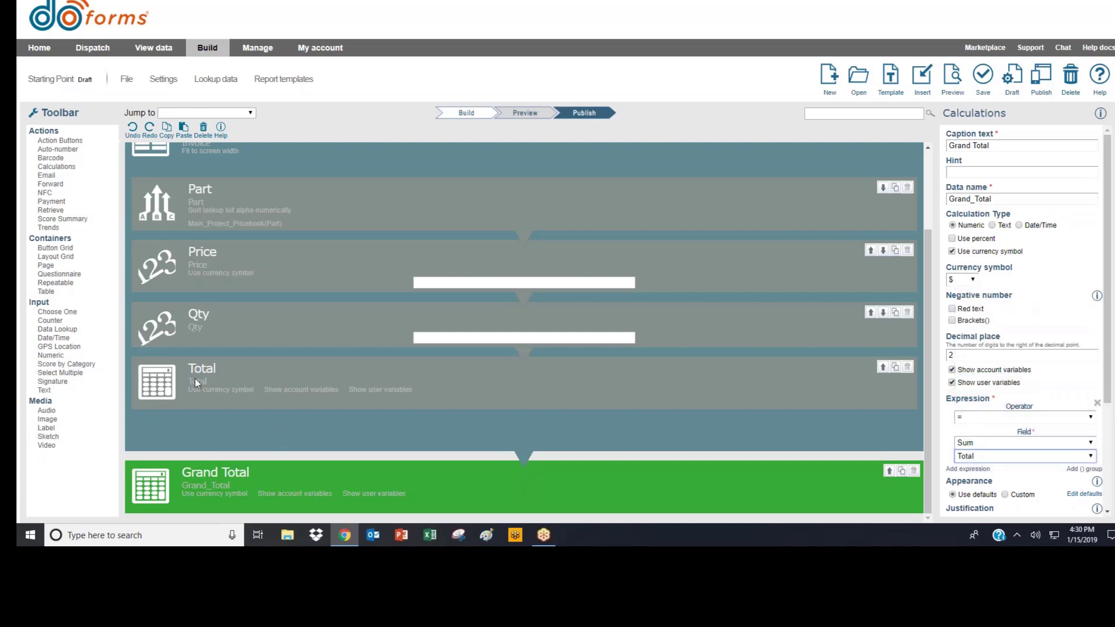
# Preview the form and fill the first two invoice rows with Part 1 and Part 2, each with a quantity of 5
pyautogui.click(952, 76)
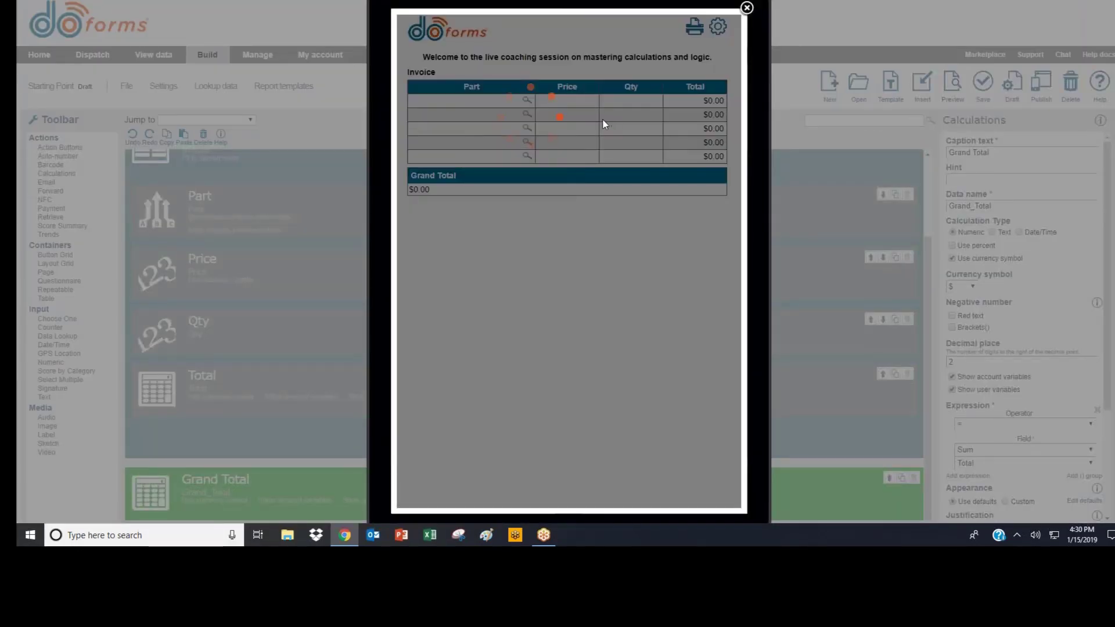
pyautogui.click(498, 103)
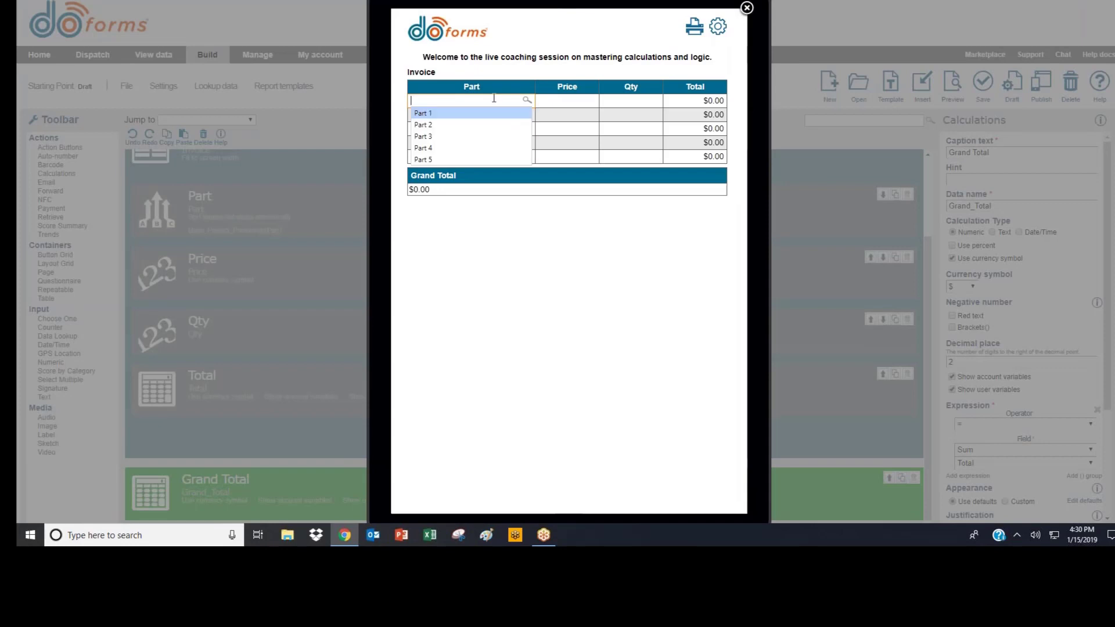
pyautogui.click(494, 111)
pyautogui.click(615, 98)
pyautogui.write('5')
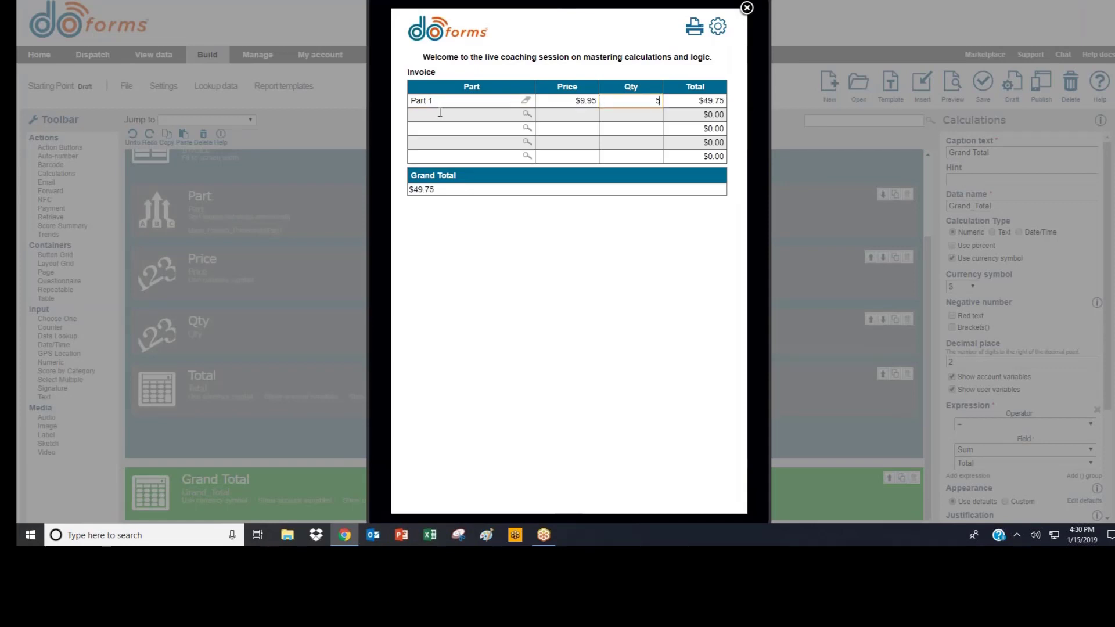
pyautogui.click(441, 114)
pyautogui.click(443, 140)
pyautogui.click(648, 105)
pyautogui.click(648, 114)
pyautogui.write('5')
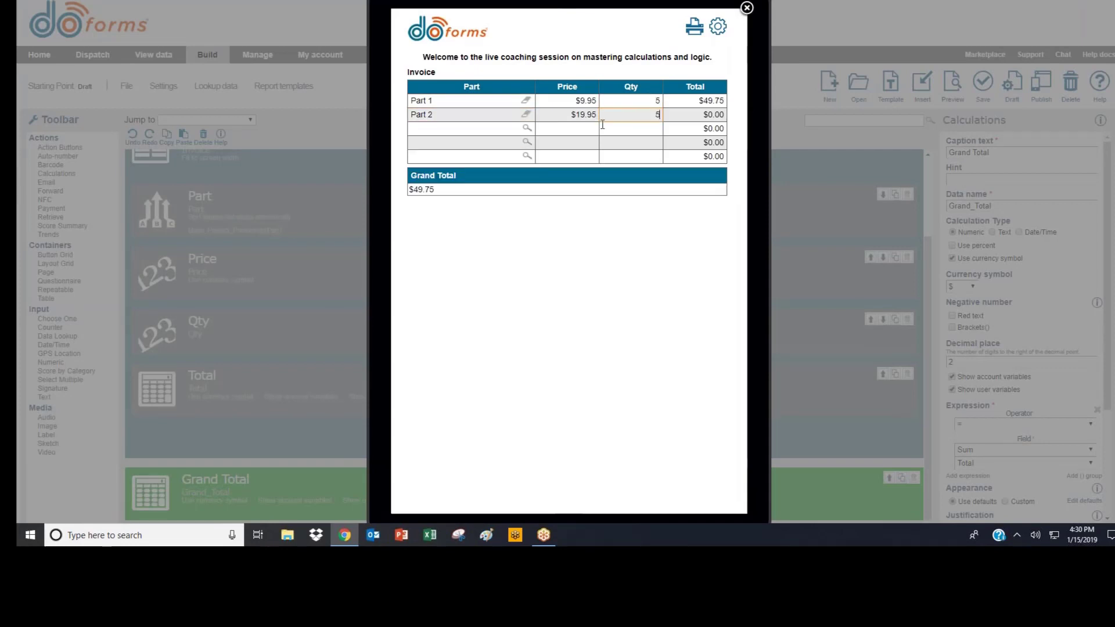
# Fill the third preview row with Part 3 and a quantity of 4, and close the preview
pyautogui.click(487, 128)
pyautogui.click(488, 165)
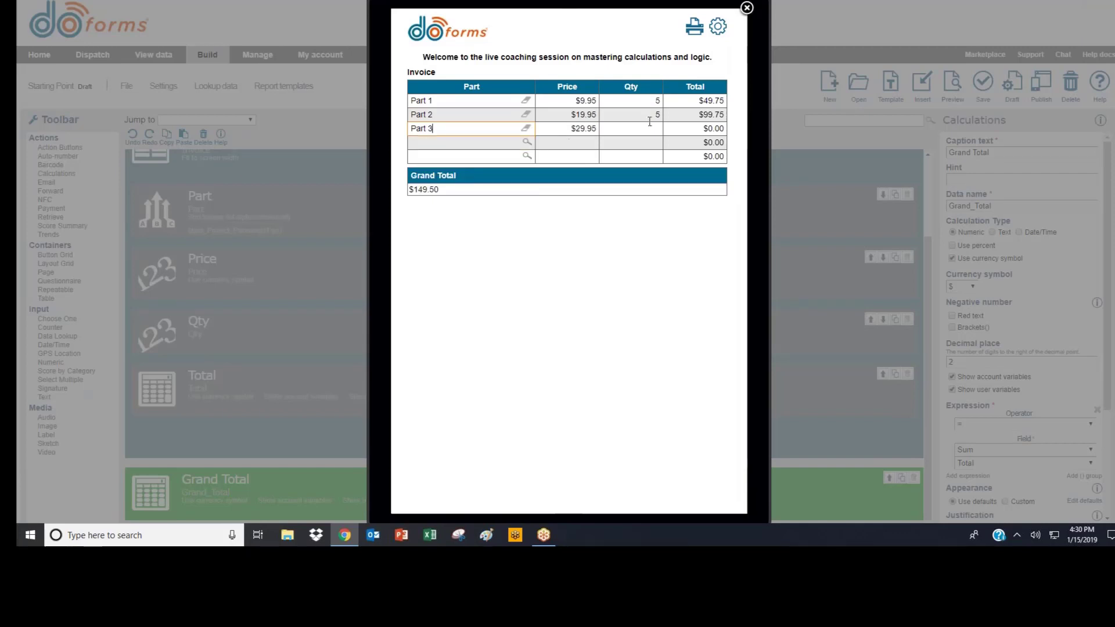
pyautogui.click(648, 128)
pyautogui.write('4')
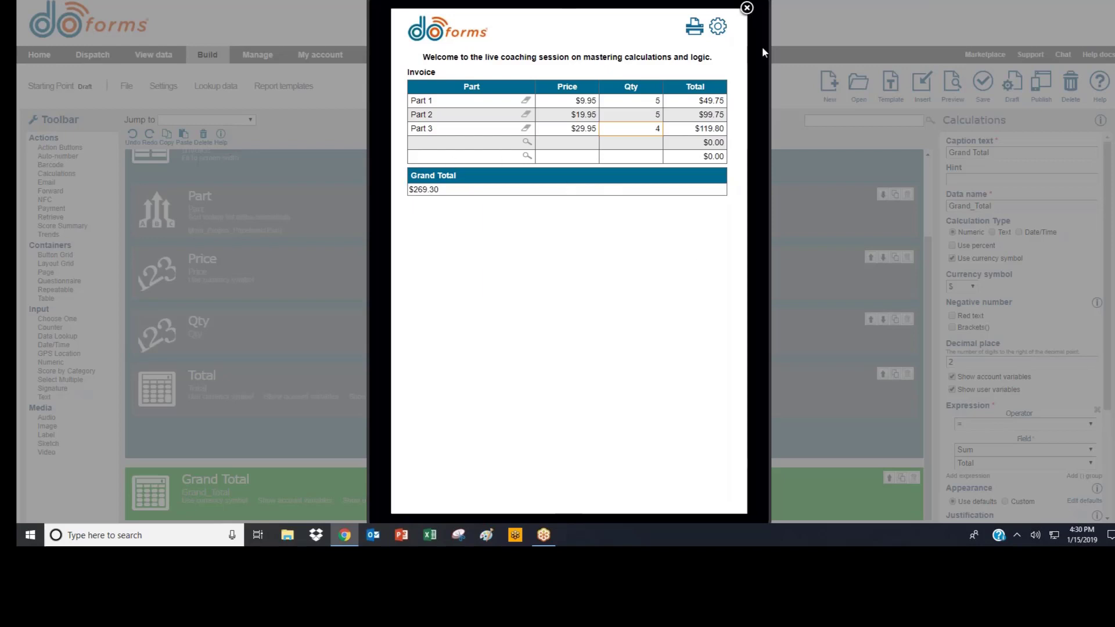
pyautogui.click(747, 8)
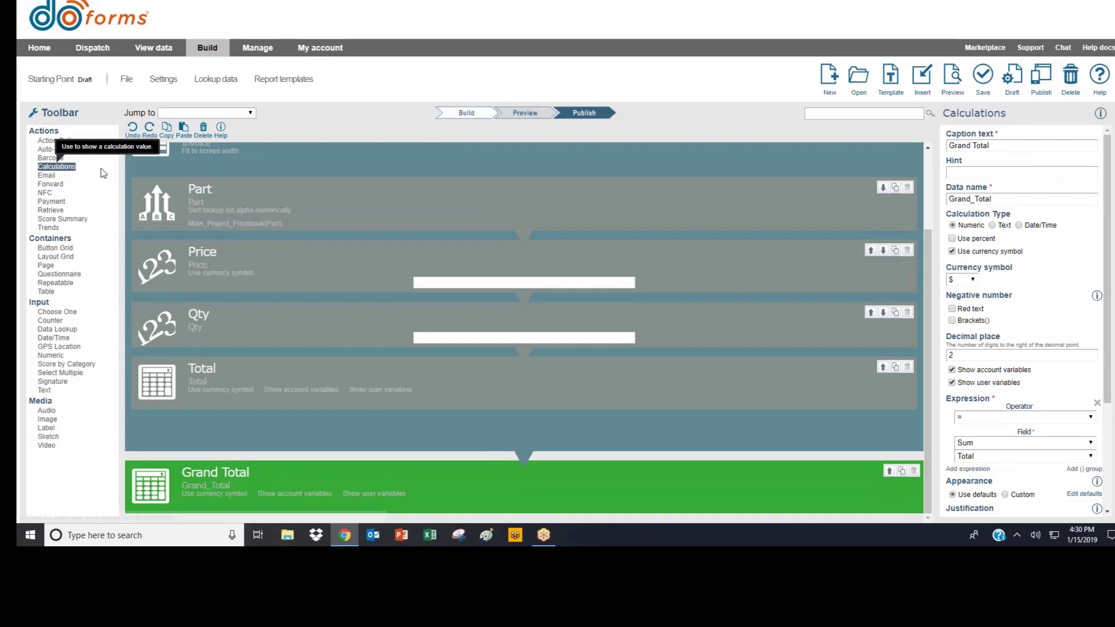
# Add a Calculations field captioned Count below Grand Total, with its expression set to the Count of the table's Part column
pyautogui.click(57, 167)
pyautogui.write('Count')
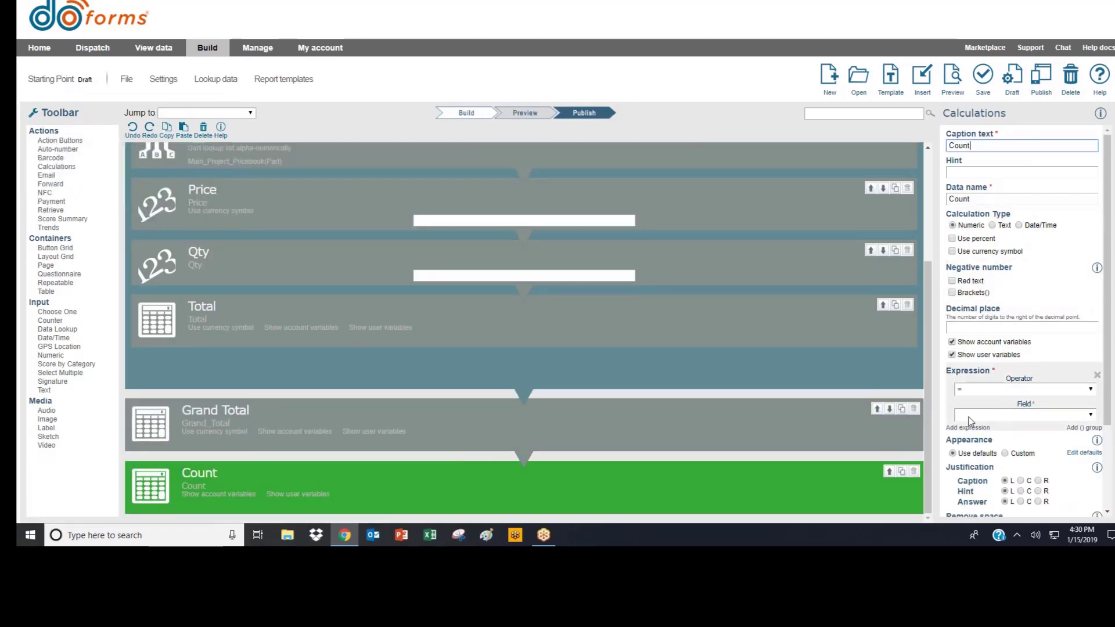
pyautogui.click(1001, 413)
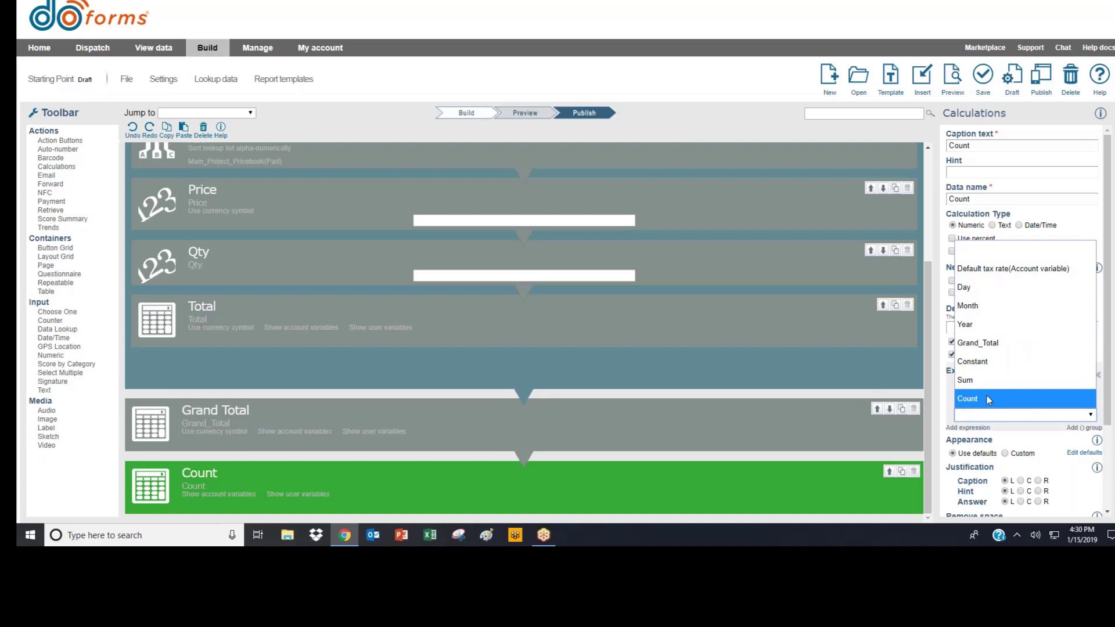
pyautogui.click(985, 399)
pyautogui.click(986, 429)
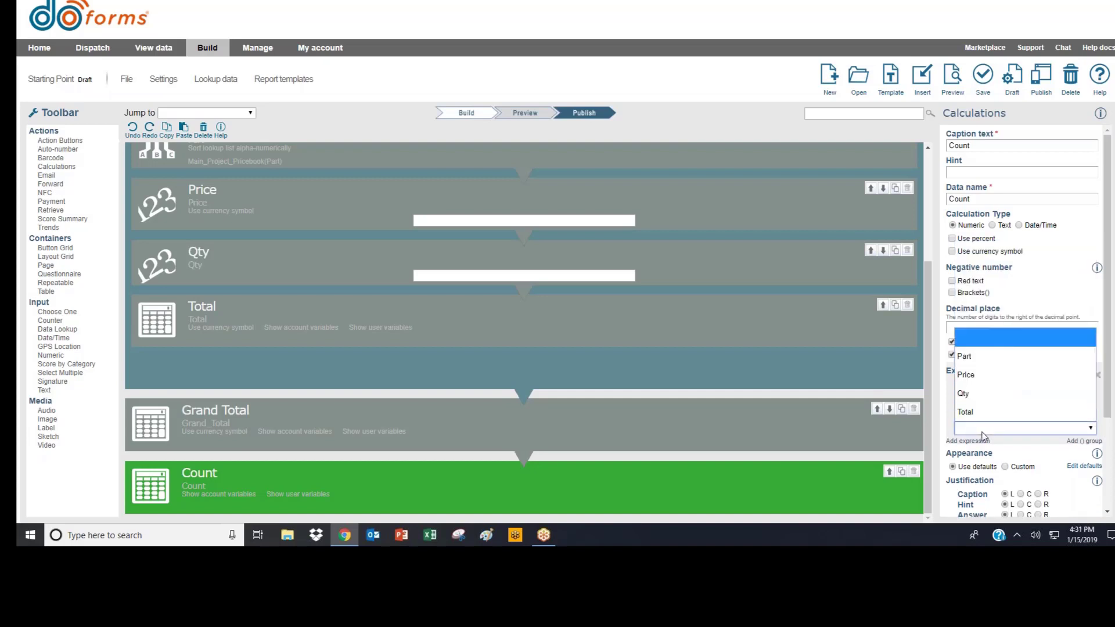
pyautogui.click(971, 364)
# Preview the form, fill the first two invoice rows with Part 1 and Part 2, each with a quantity of 5, and close the preview
pyautogui.click(953, 85)
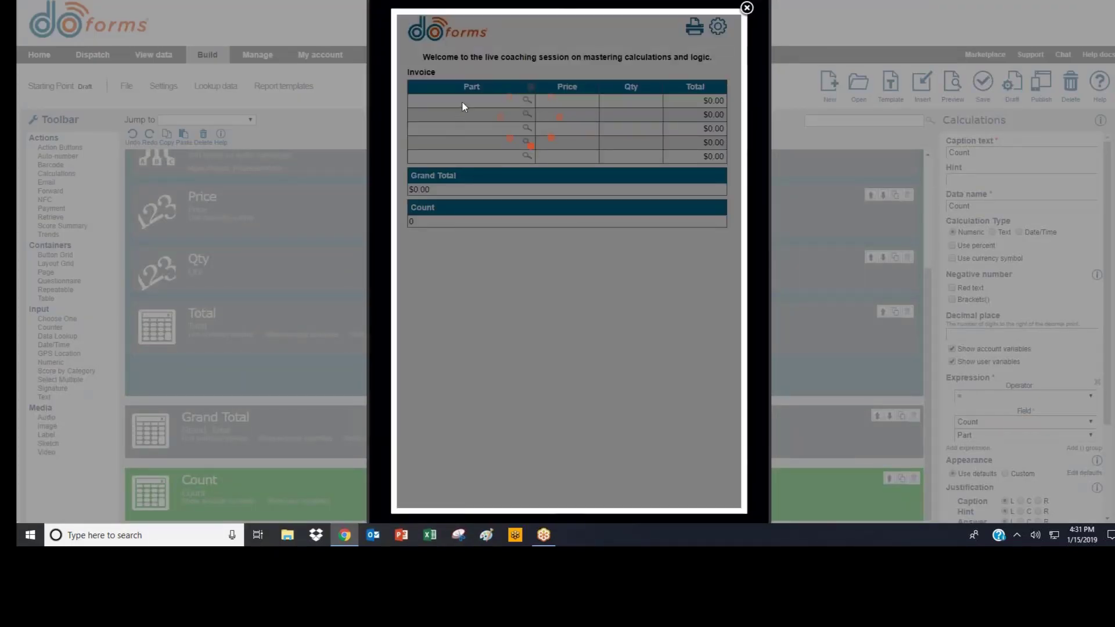
pyautogui.click(462, 103)
pyautogui.click(461, 113)
pyautogui.click(462, 115)
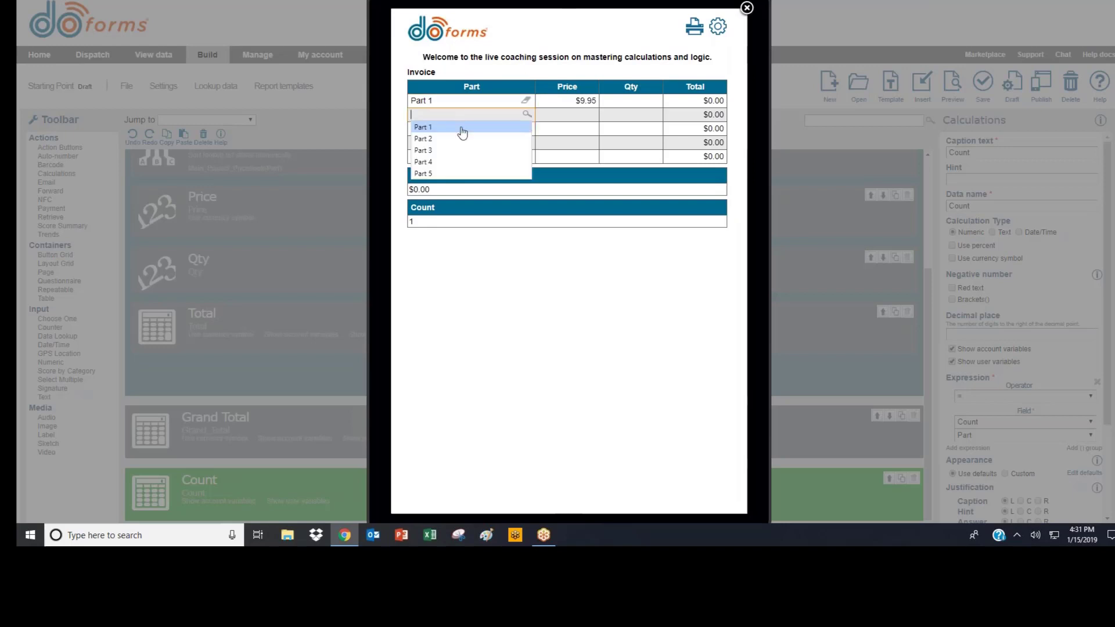
pyautogui.click(462, 139)
pyautogui.click(619, 100)
pyautogui.write('5')
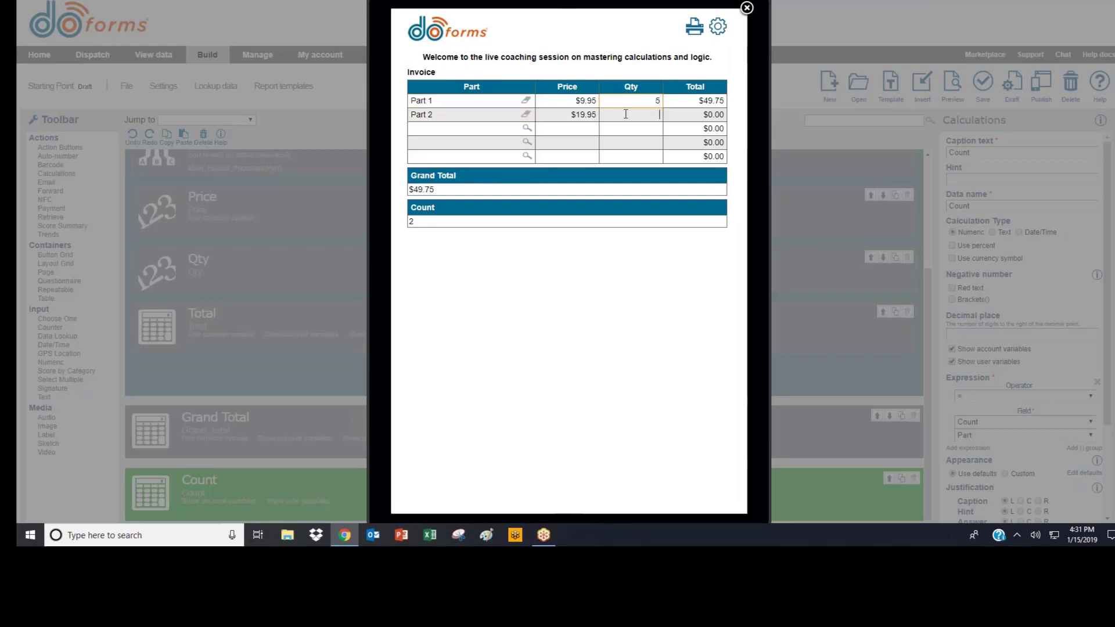
pyautogui.click(653, 115)
pyautogui.write('5')
pyautogui.click(746, 8)
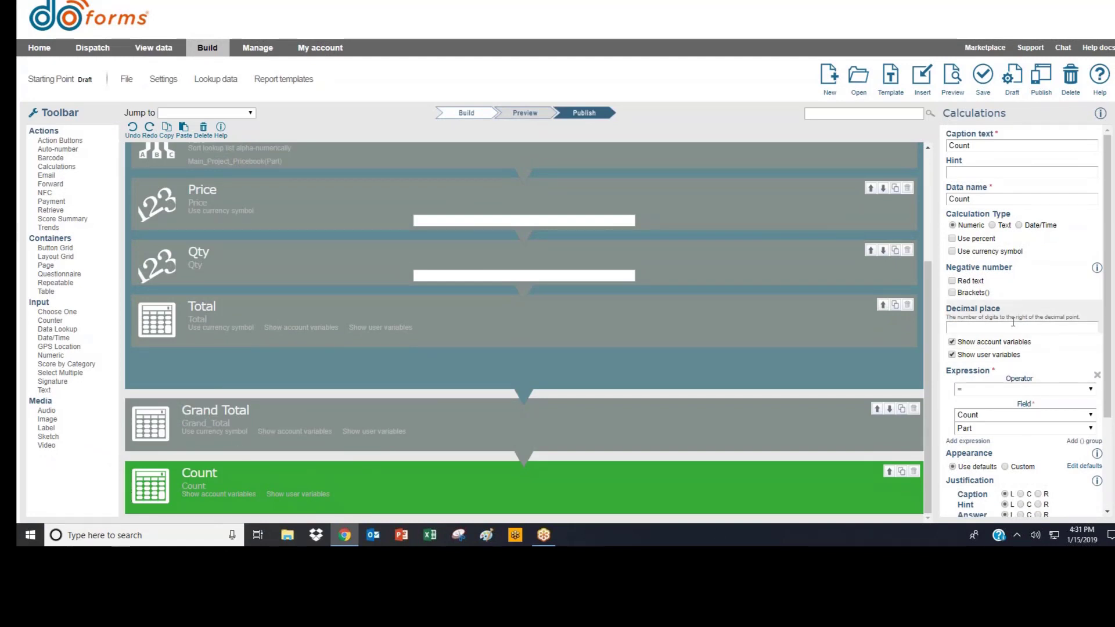
# Add another Calculations field below Count and look through the fields available for its expression
pyautogui.scroll(-1, 986, 261)
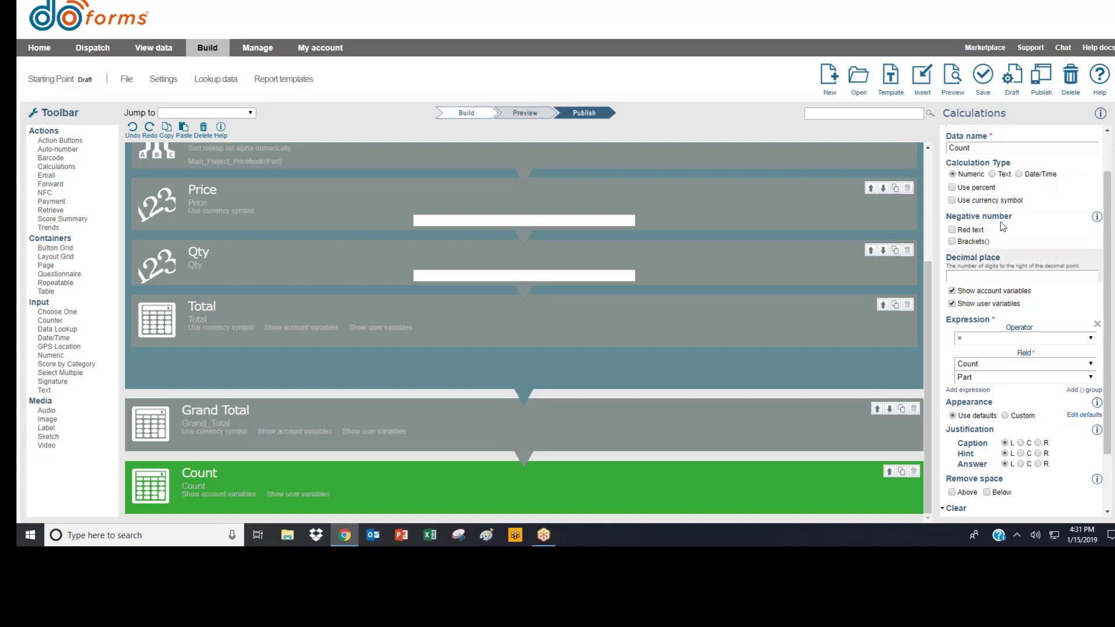
pyautogui.scroll(-2, 1037, 269)
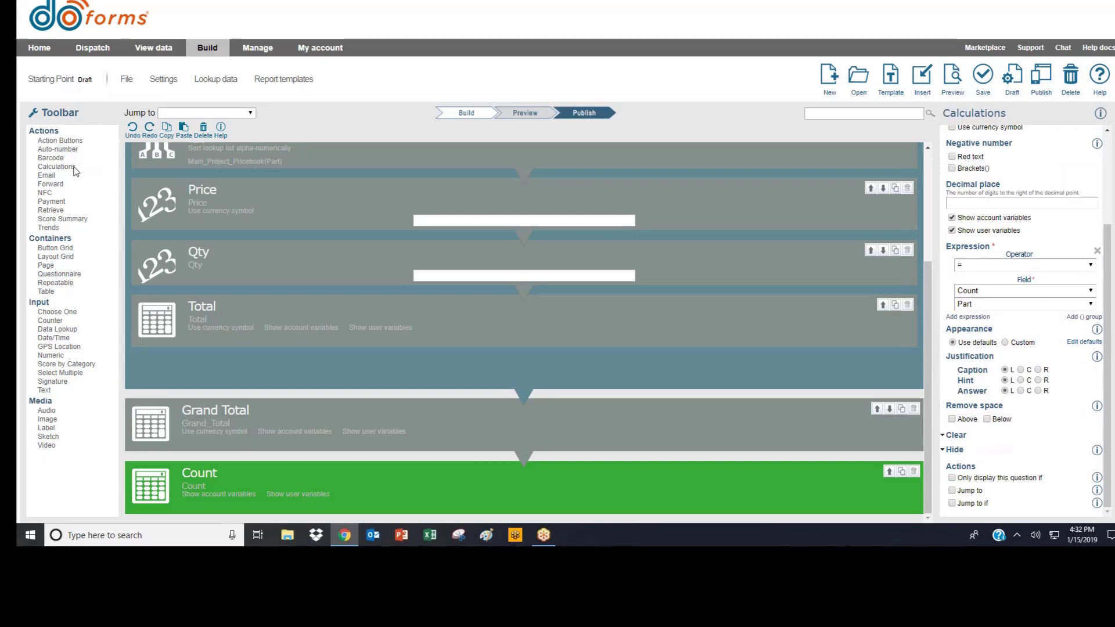
pyautogui.click(67, 168)
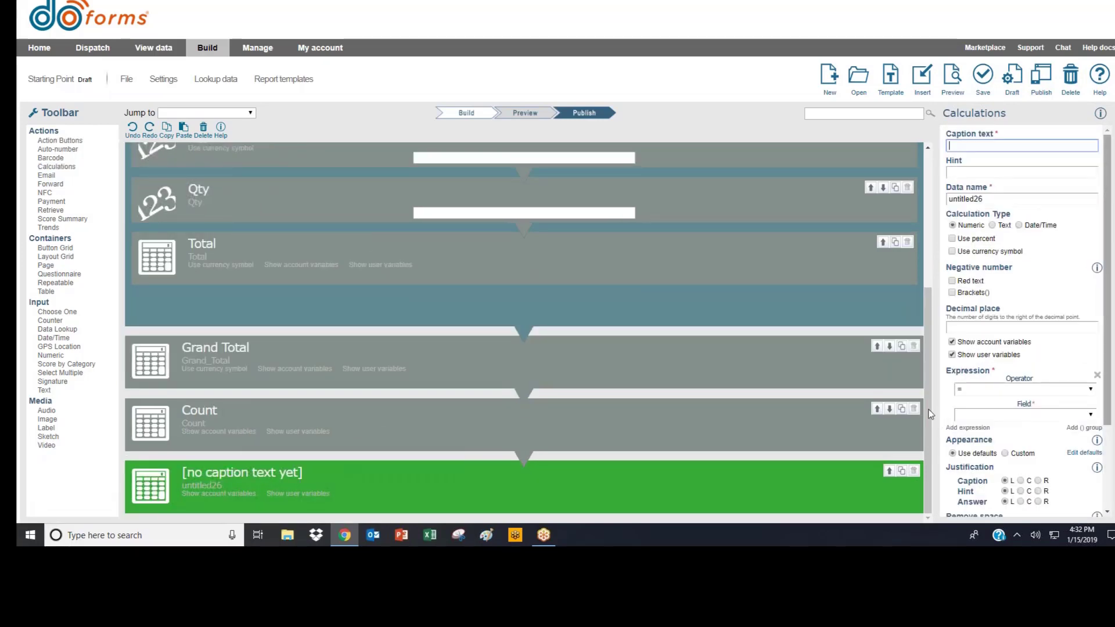
pyautogui.scroll(1, 987, 418)
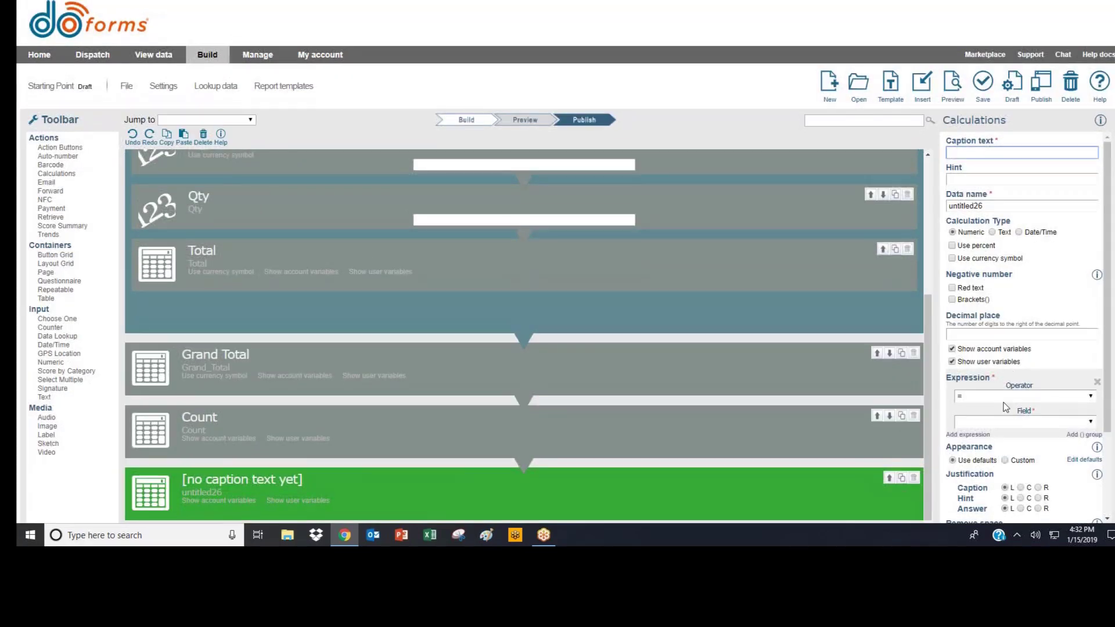
pyautogui.click(977, 422)
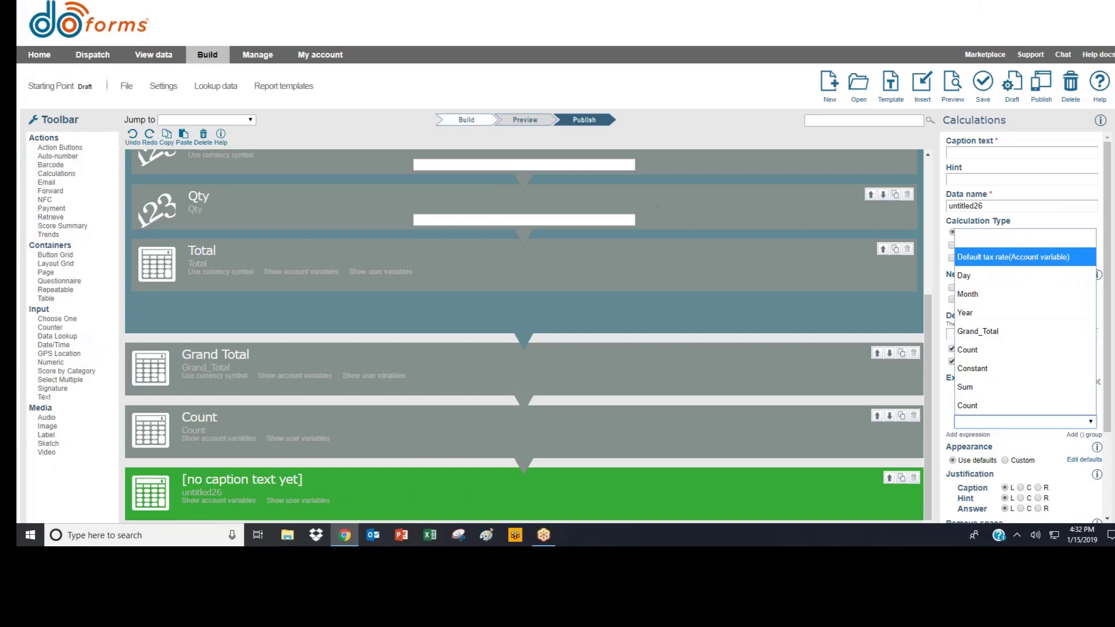
pyautogui.click(424, 92)
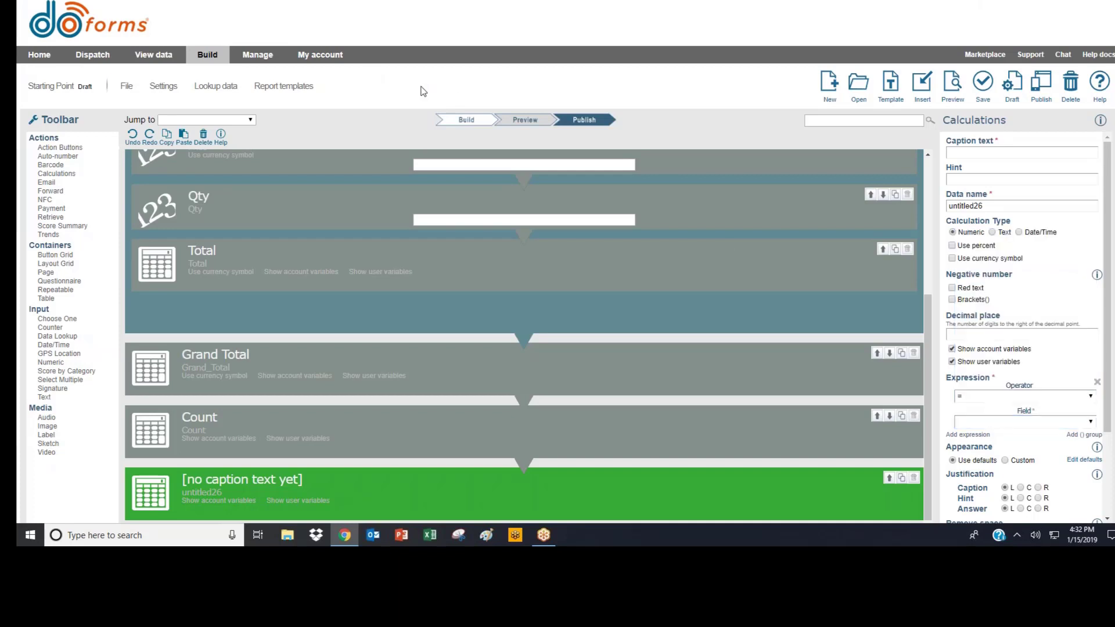
# Check the default tax rate in the general account variables, and return to the form to find that variable among the expression fields
pyautogui.click(270, 55)
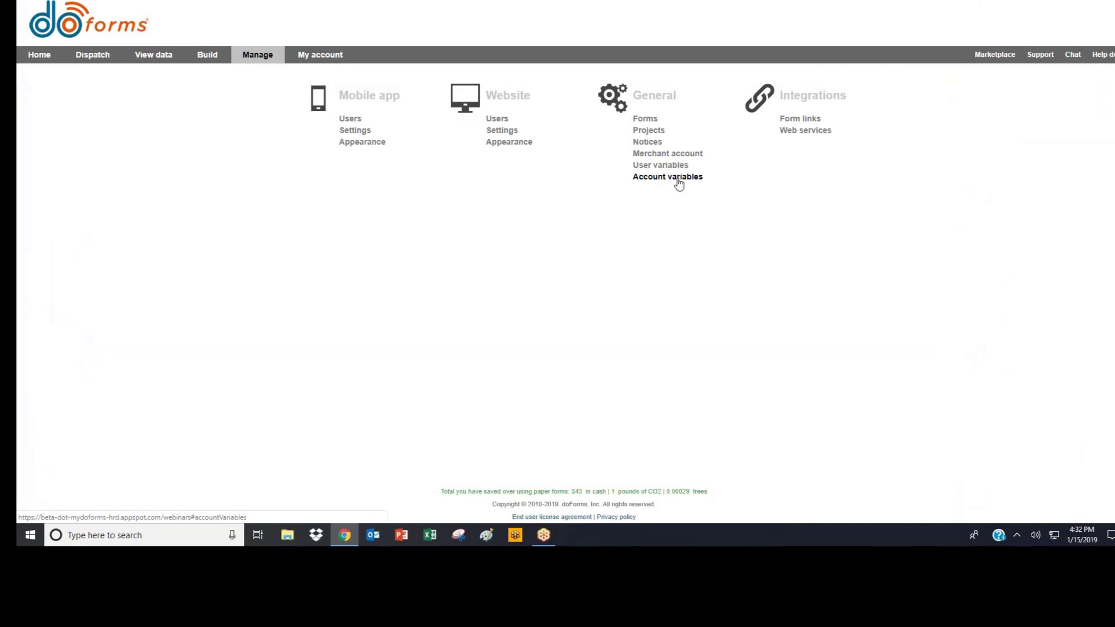
pyautogui.click(661, 179)
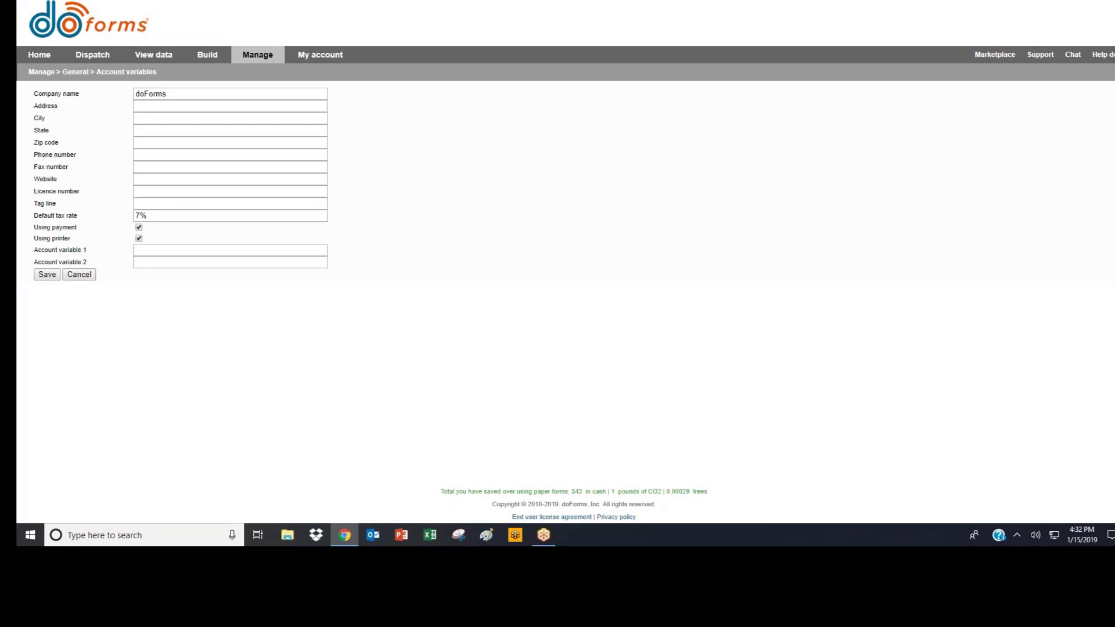
pyautogui.moveTo(208, 55)
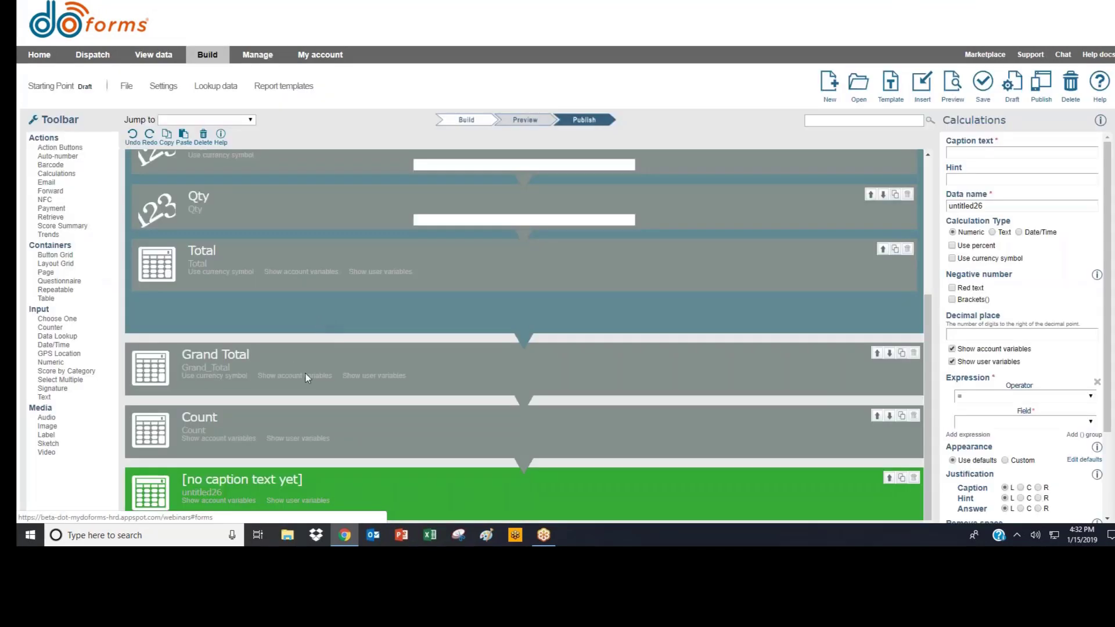
pyautogui.click(1021, 422)
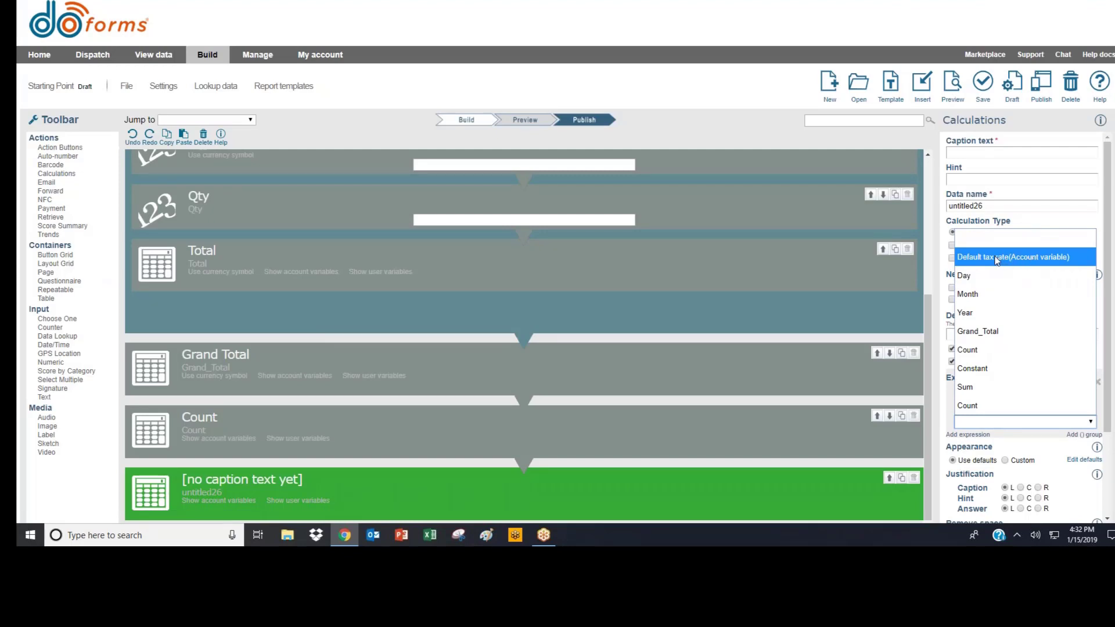
pyautogui.click(996, 235)
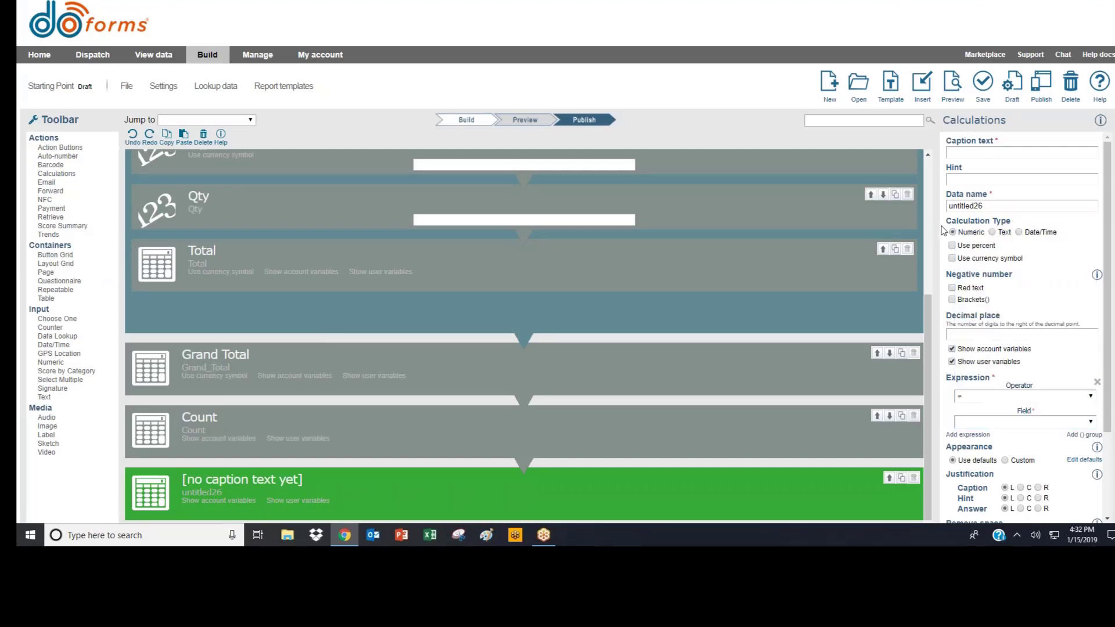
# Set the new calculation's type to Text and start its expression with the constant "You owe us"
pyautogui.click(993, 232)
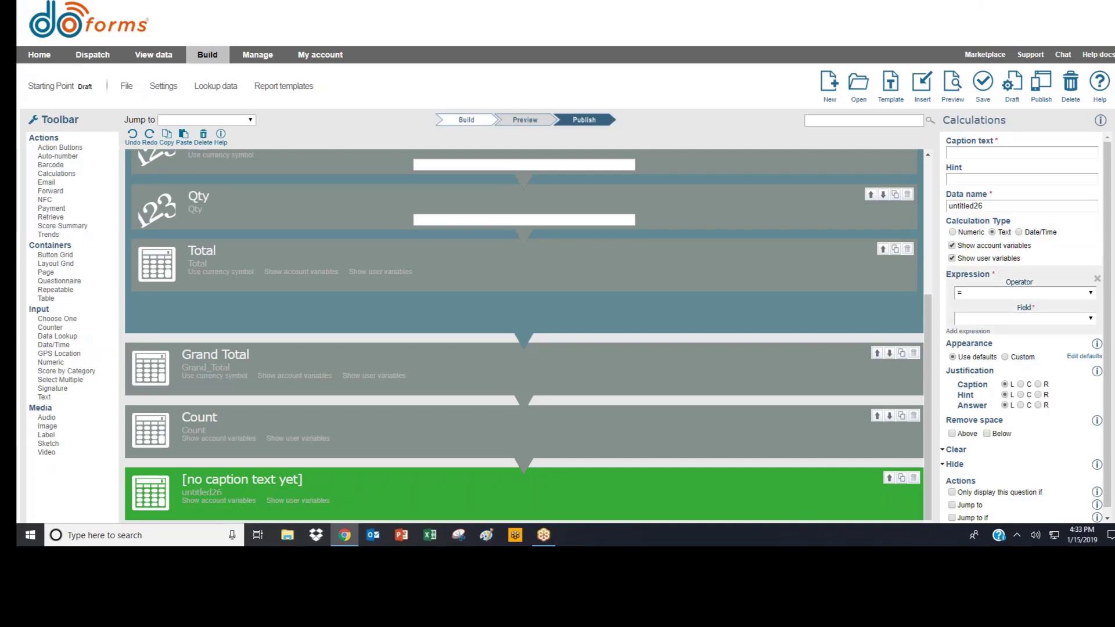
pyautogui.click(996, 323)
pyautogui.click(996, 323)
pyautogui.click(997, 323)
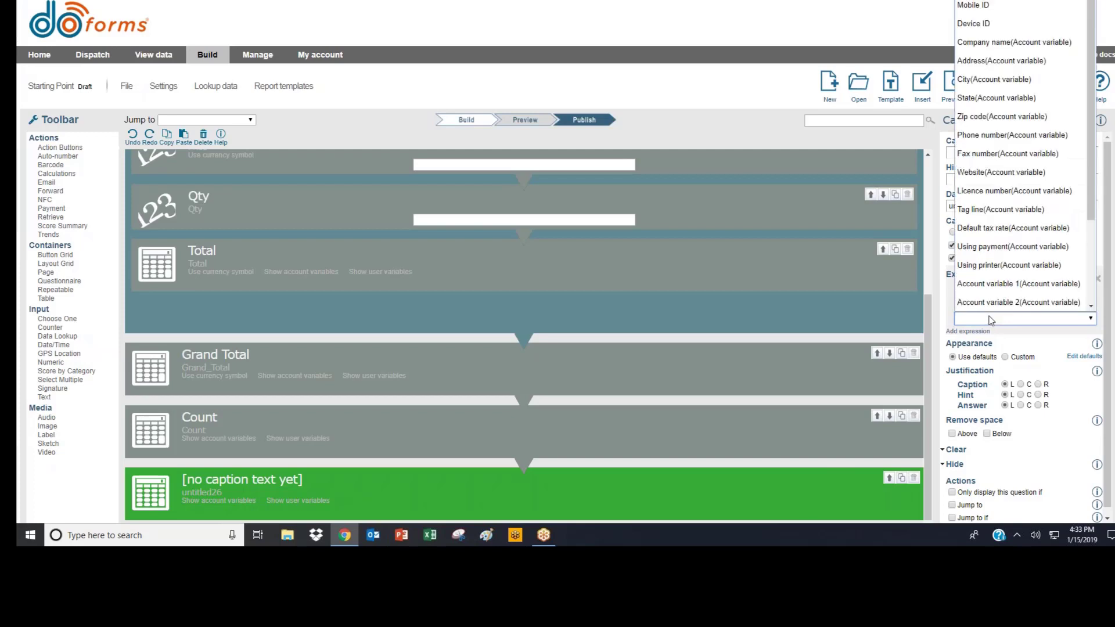
pyautogui.scroll(-4, 1003, 247)
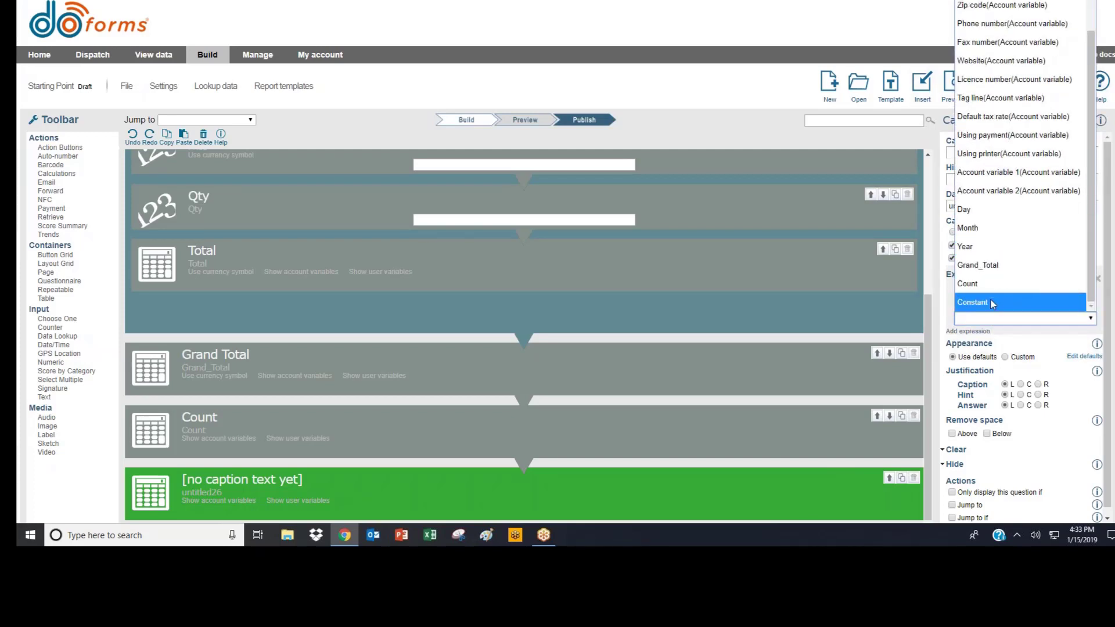
pyautogui.click(1002, 301)
pyautogui.click(991, 332)
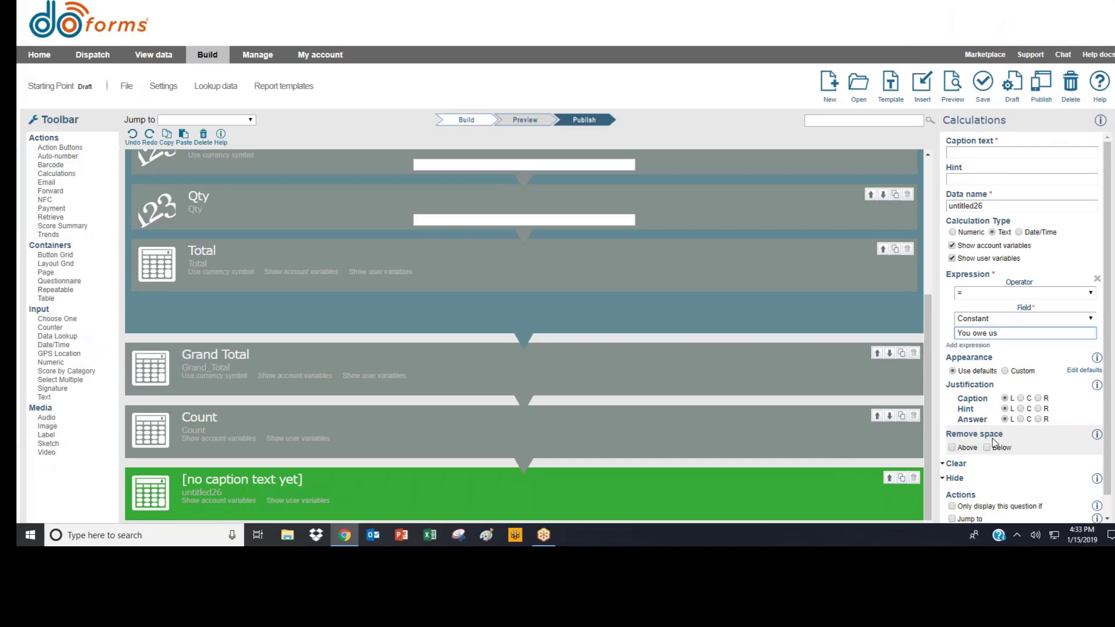
# Append a Space and the Grand_Total field to the text calculation's expression
pyautogui.click(967, 345)
pyautogui.click(977, 385)
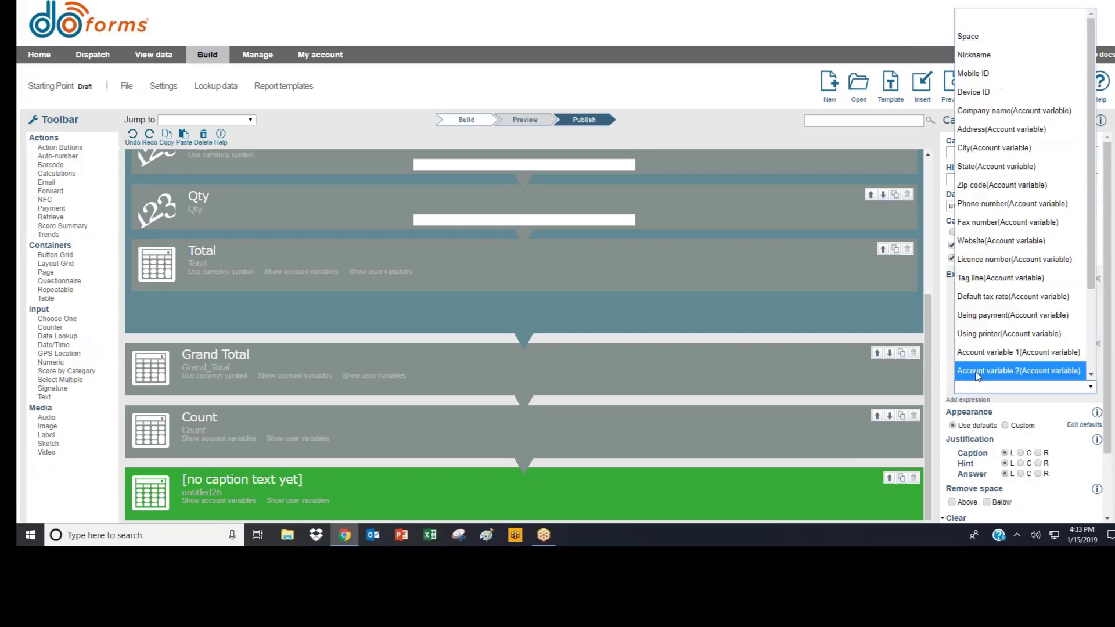
pyautogui.click(987, 37)
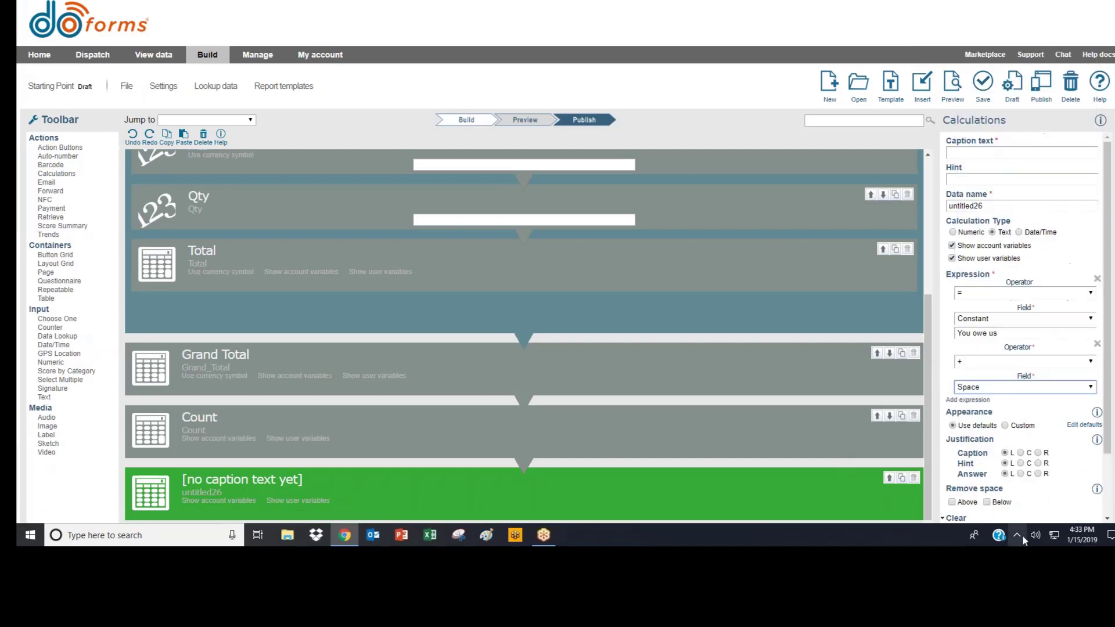
pyautogui.click(967, 399)
pyautogui.click(976, 443)
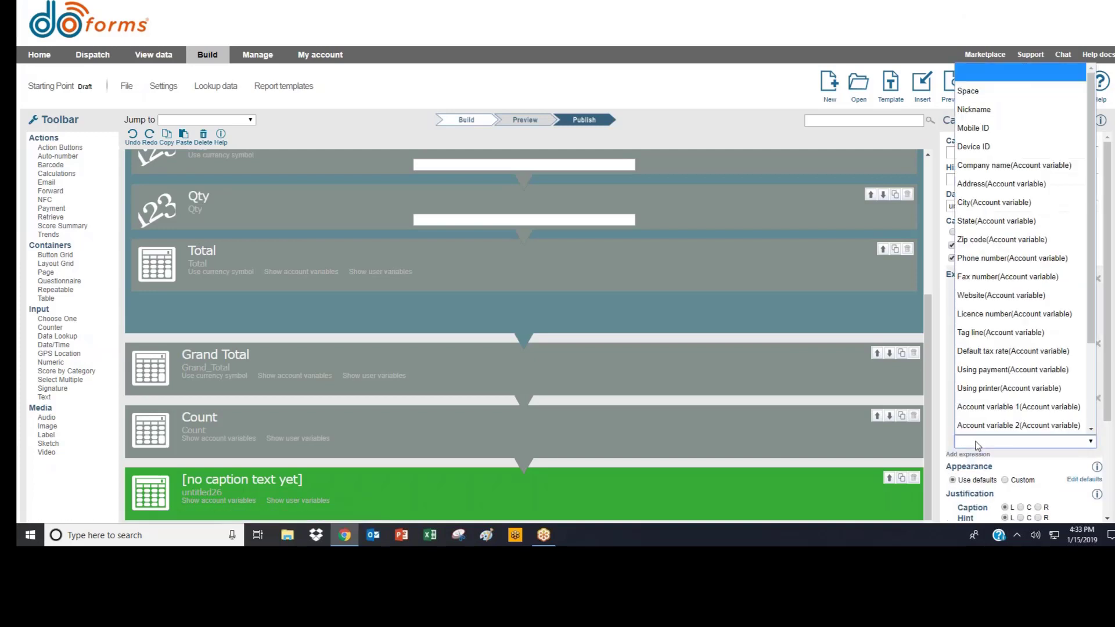
pyautogui.scroll(-3, 1028, 220)
pyautogui.press('g')
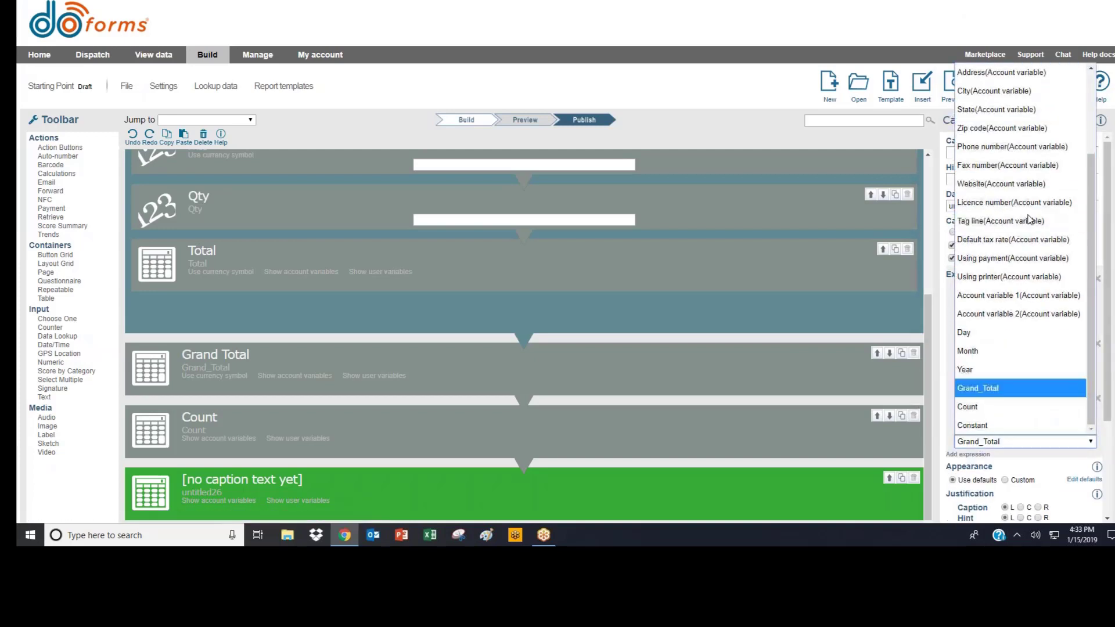
pyautogui.press('Return')
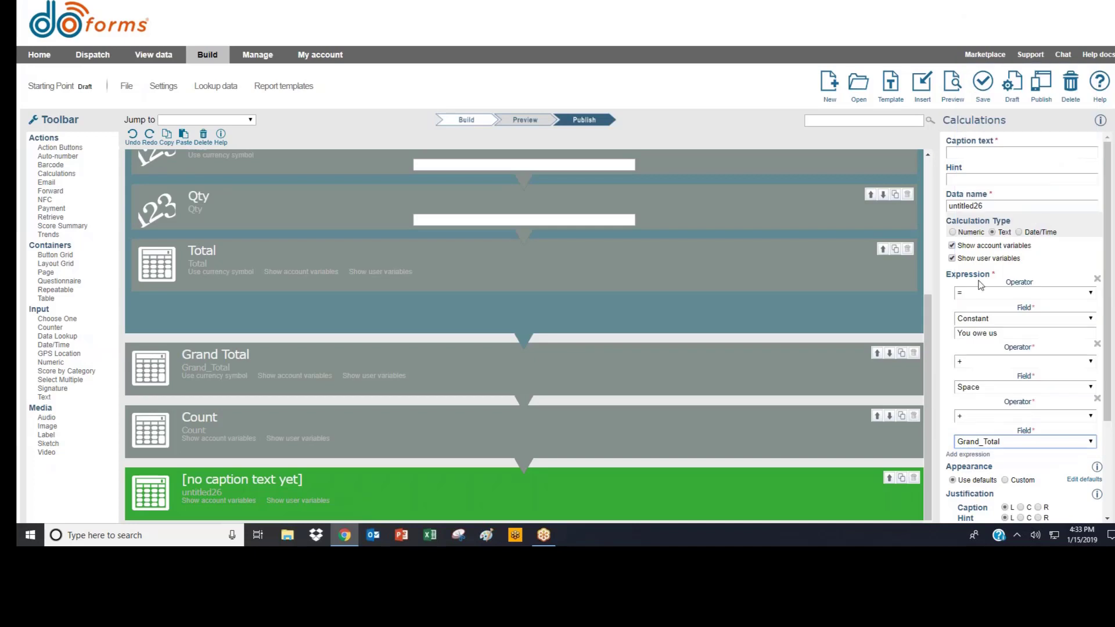
# Append another Space and the constant "dollars." to the end of the text calculation's expression
pyautogui.click(974, 456)
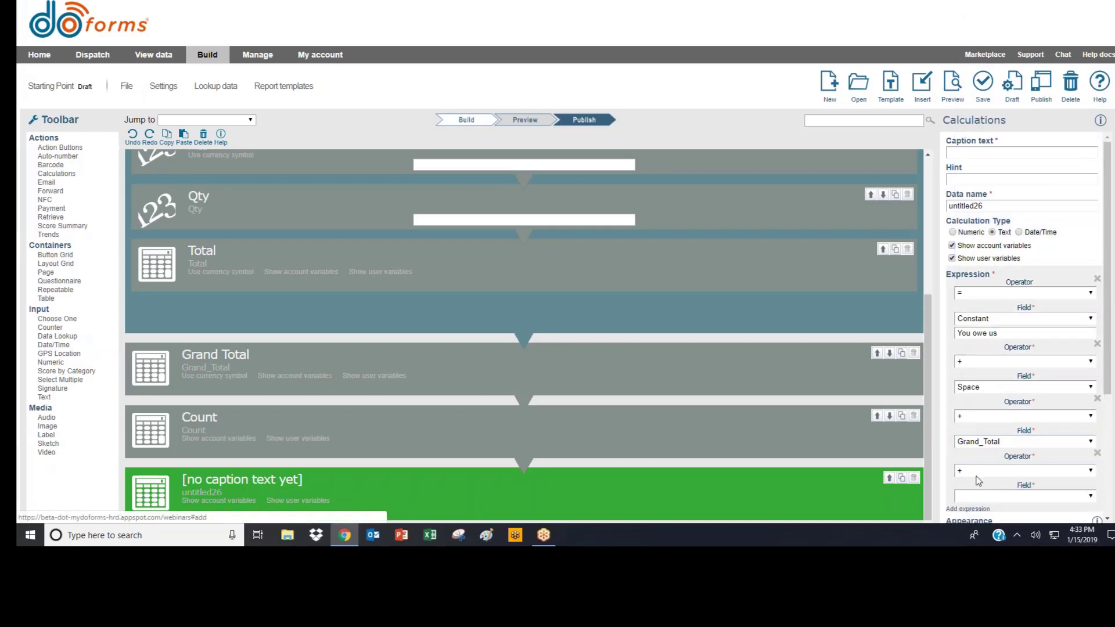
pyautogui.click(987, 495)
pyautogui.click(987, 148)
pyautogui.scroll(-2, 985, 281)
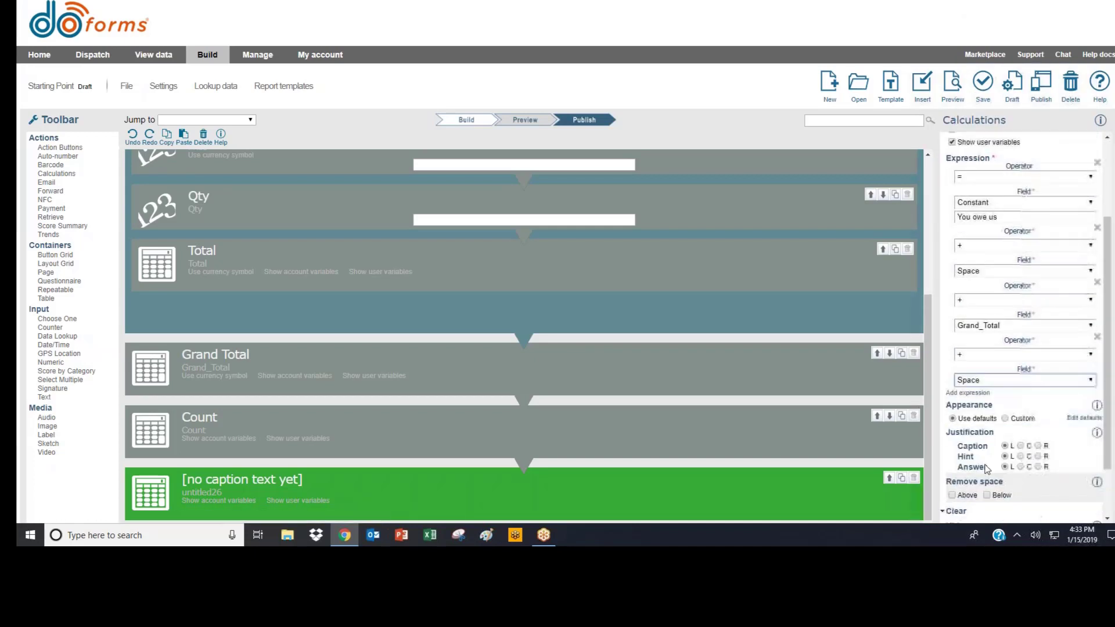
pyautogui.click(960, 398)
pyautogui.scroll(-4, 965, 399)
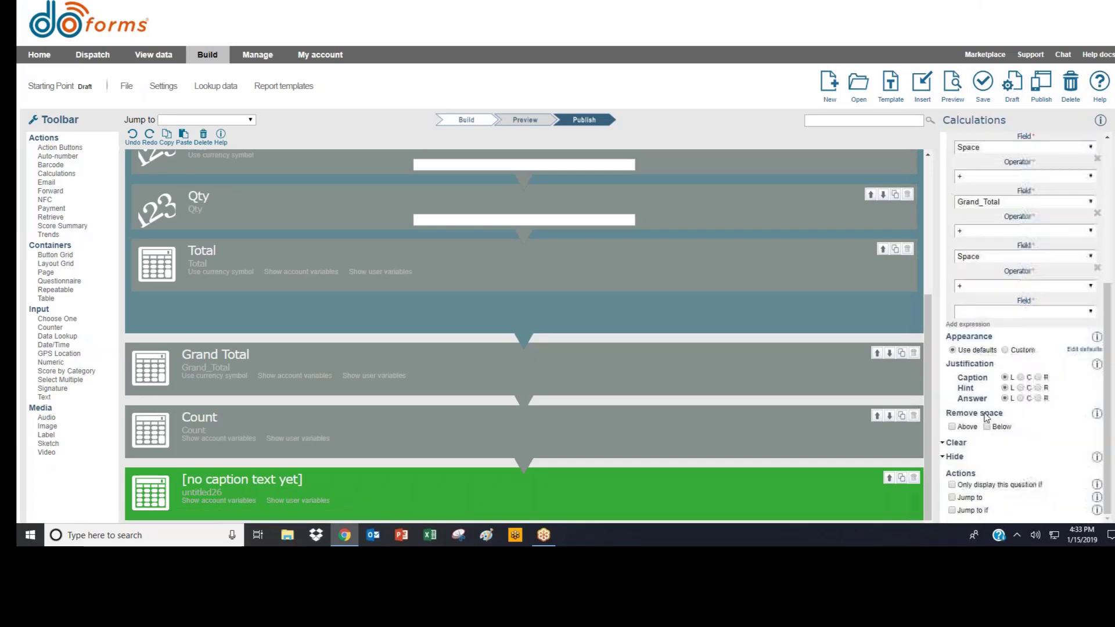
pyautogui.click(977, 312)
pyautogui.press('End')
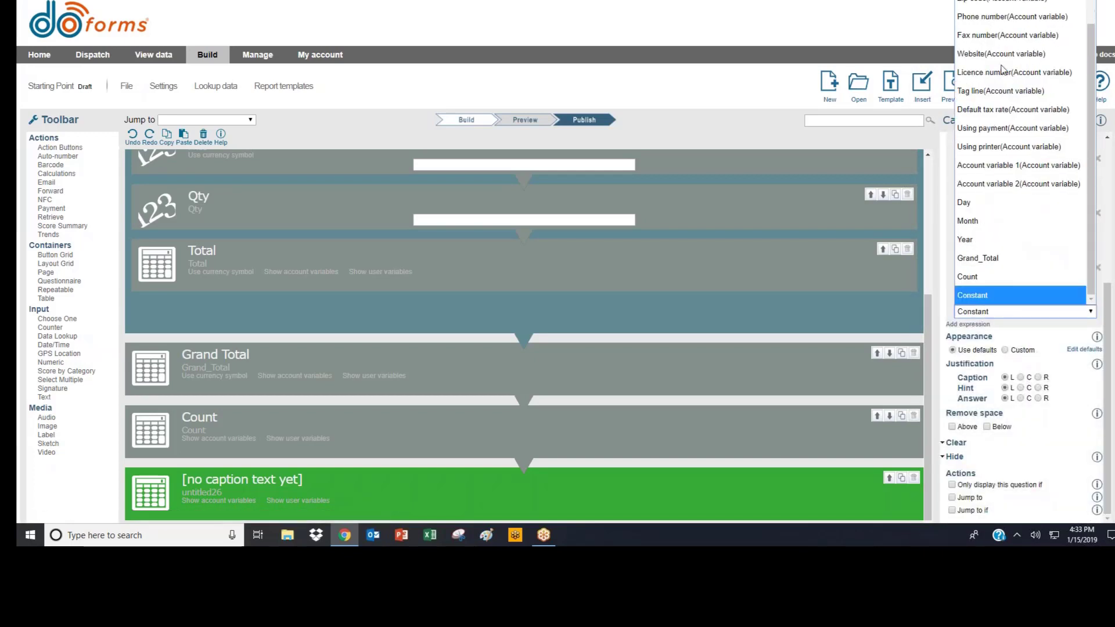
pyautogui.press('Return')
pyautogui.click(988, 326)
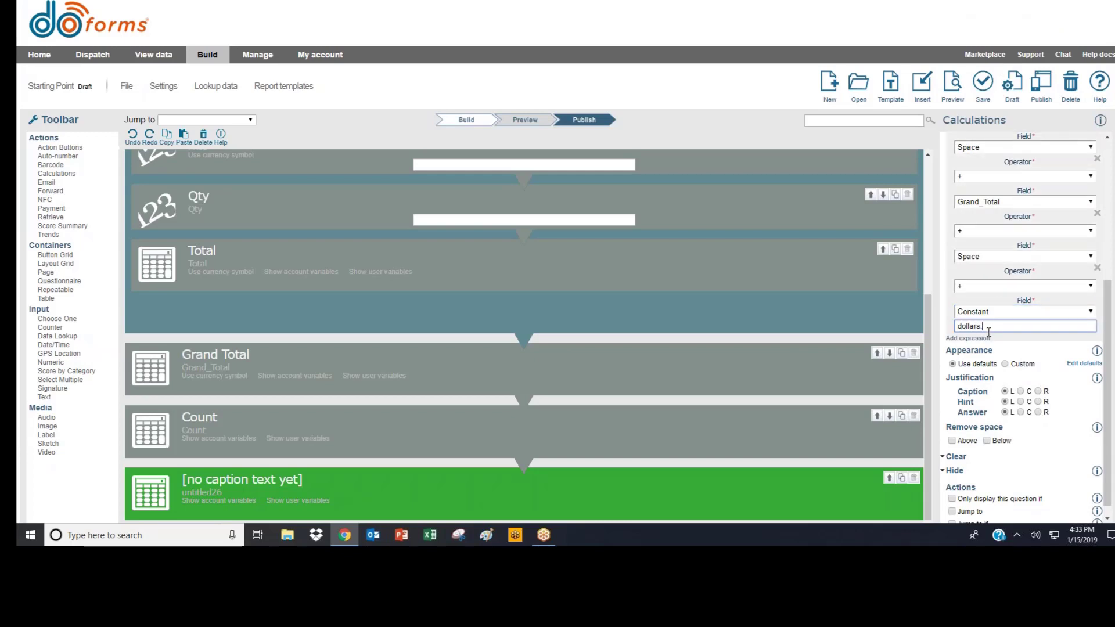
pyautogui.write('dollars.')
# Try to preview the form, choose to fix its errors, and caption the text calculation String
pyautogui.click(952, 84)
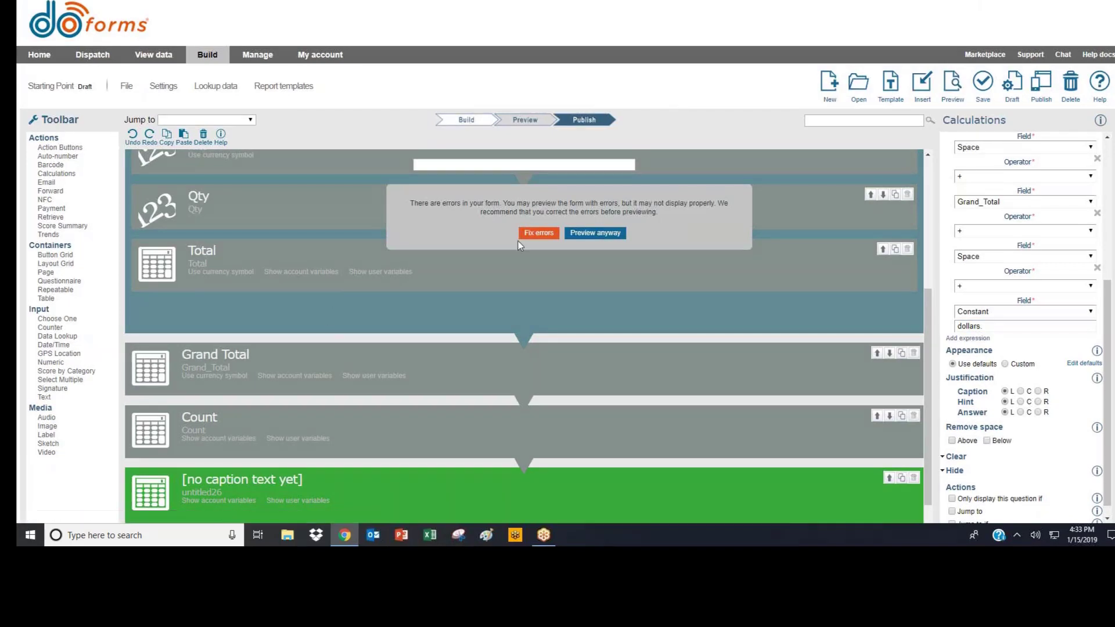
pyautogui.click(539, 234)
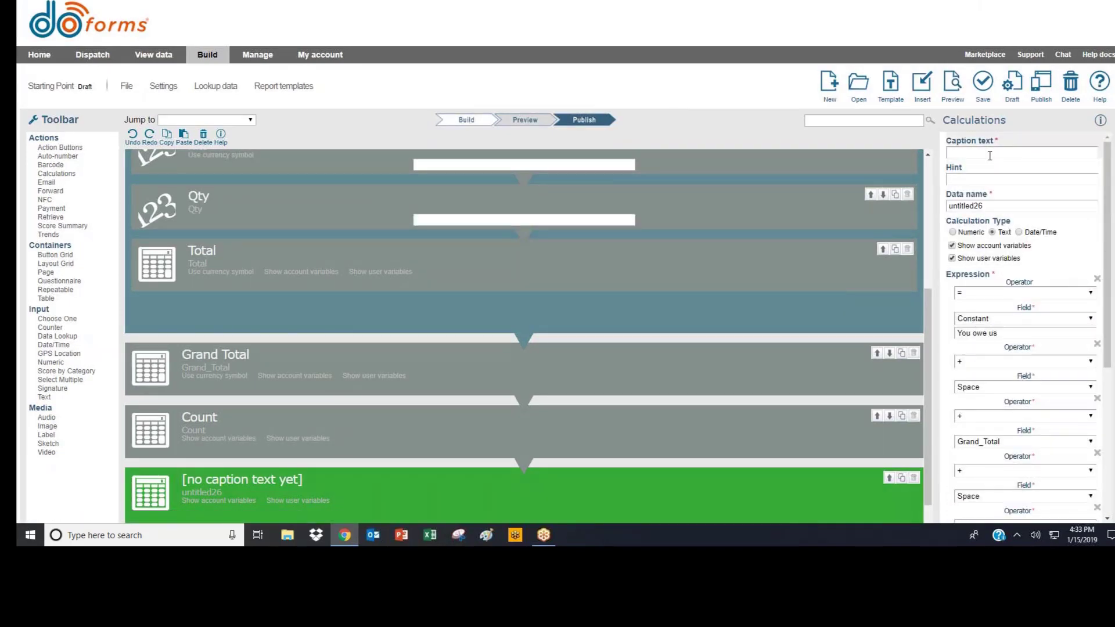
pyautogui.click(988, 154)
pyautogui.write('String')
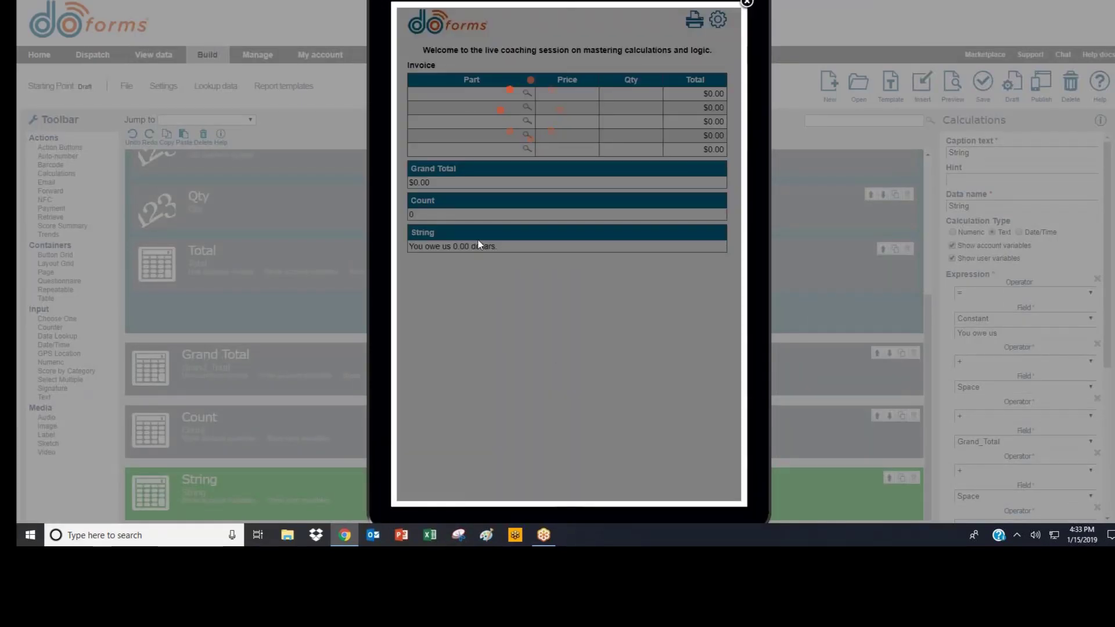
# Test the invoice calculations in the preview with Part 1 and Part 2, each at quantity 5, and close the preview
pyautogui.click(468, 95)
pyautogui.click(467, 106)
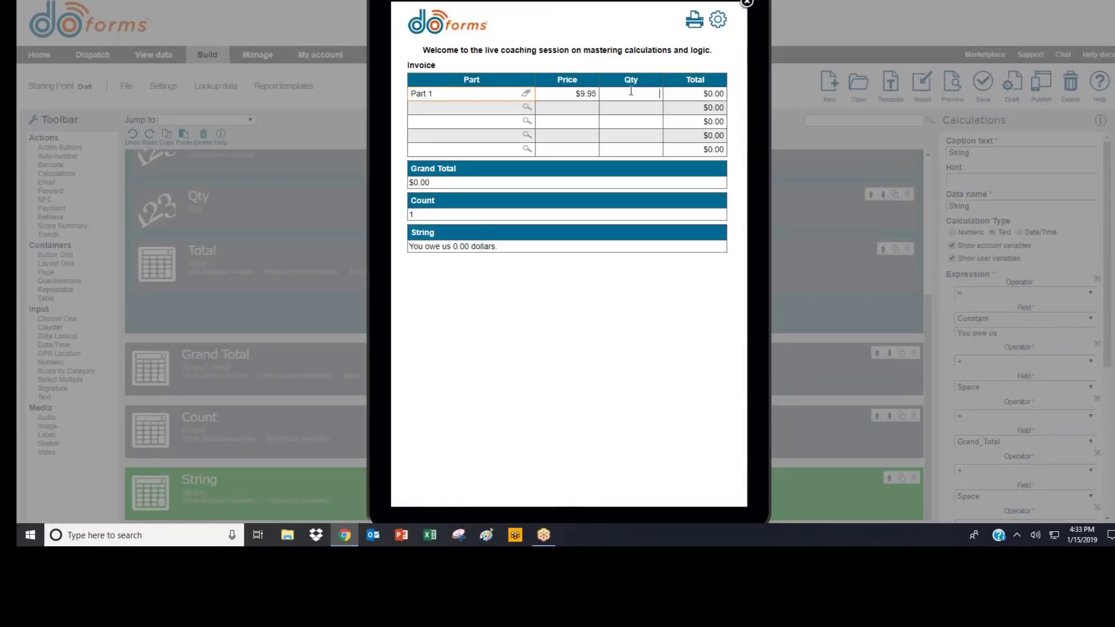
pyautogui.write('5')
pyautogui.click(500, 107)
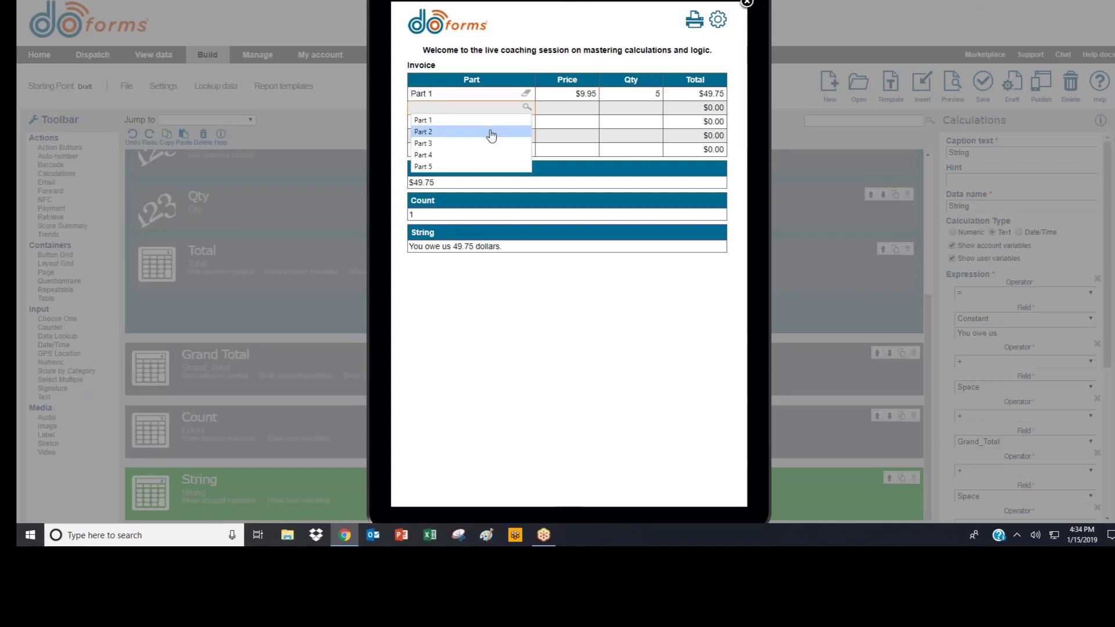
pyautogui.click(491, 132)
pyautogui.click(630, 108)
pyautogui.write('5')
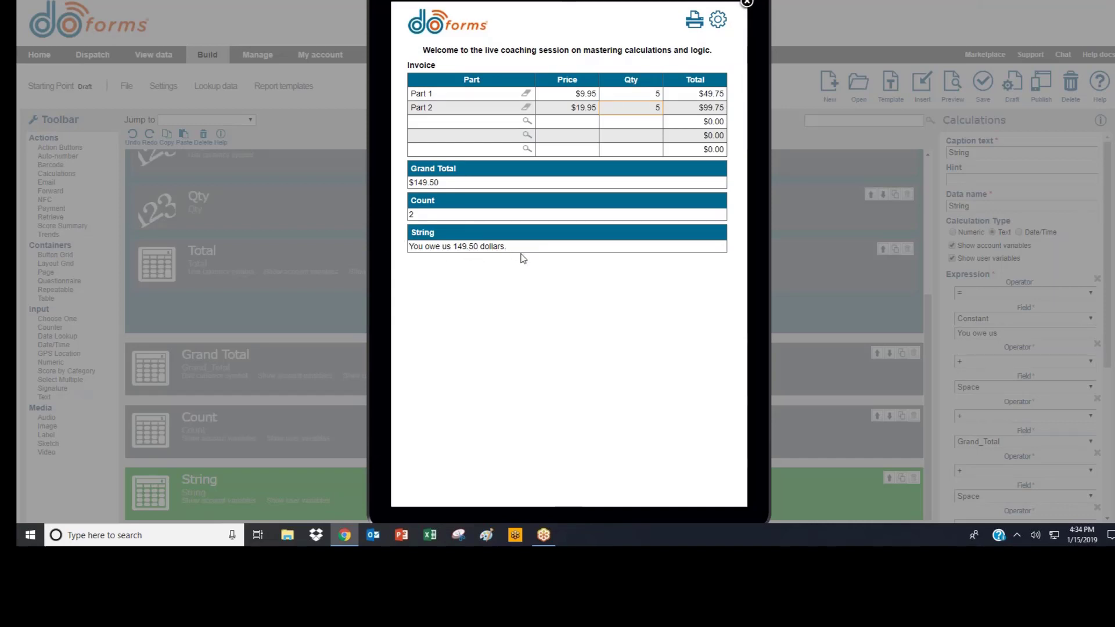
pyautogui.click(747, 3)
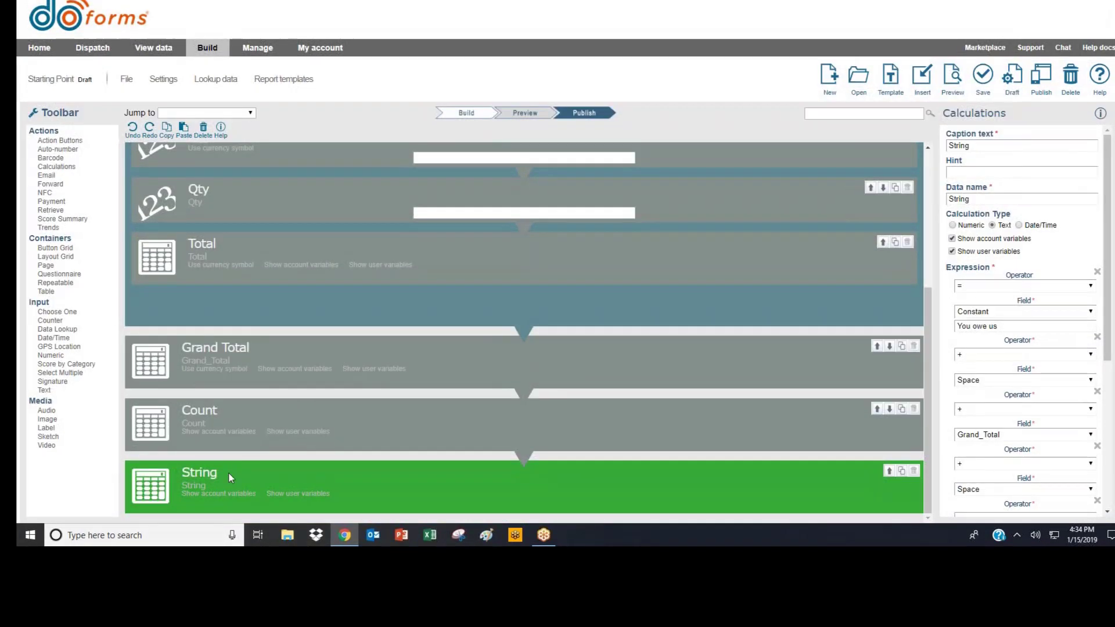
# Add a Text calculation after String with an expression equal to the Company name account variable
pyautogui.click(68, 167)
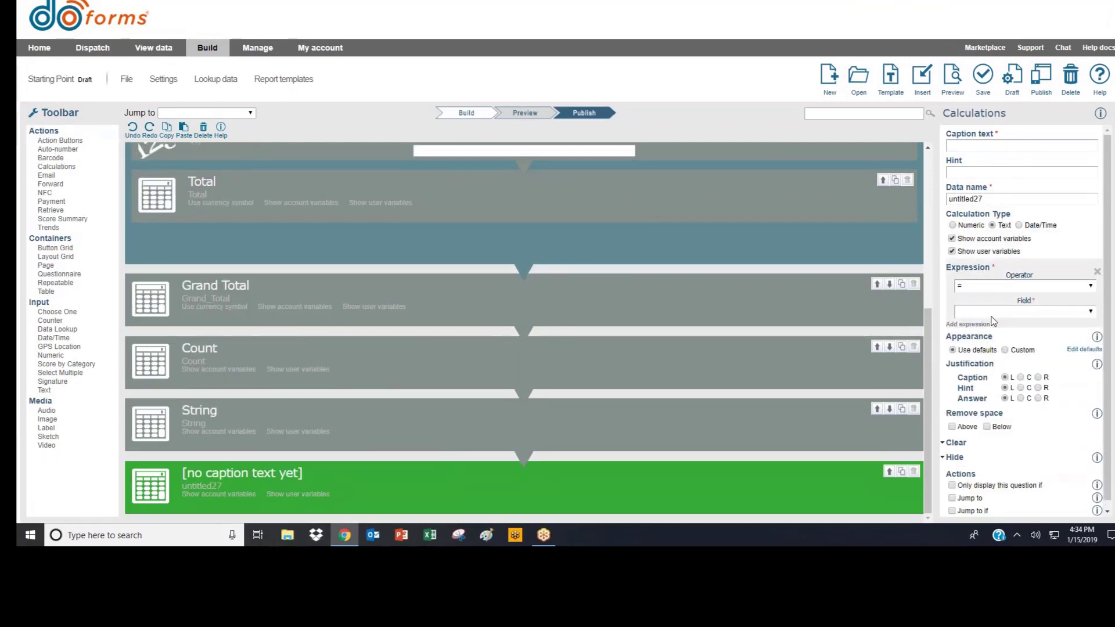
pyautogui.click(991, 316)
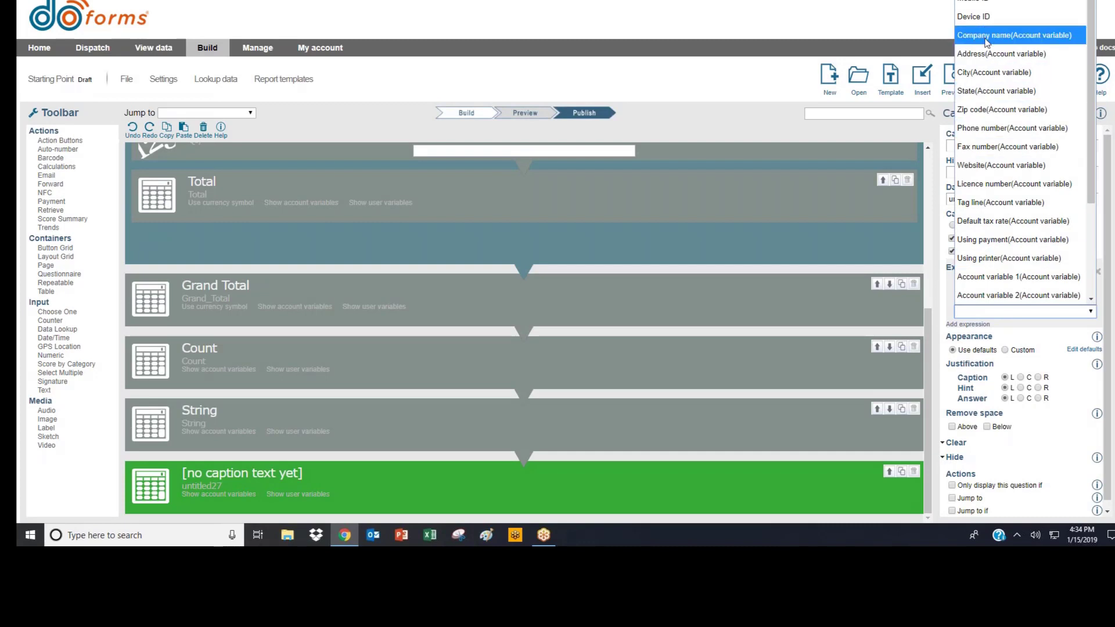
pyautogui.scroll(-1, 1012, 49)
pyautogui.click(1012, 63)
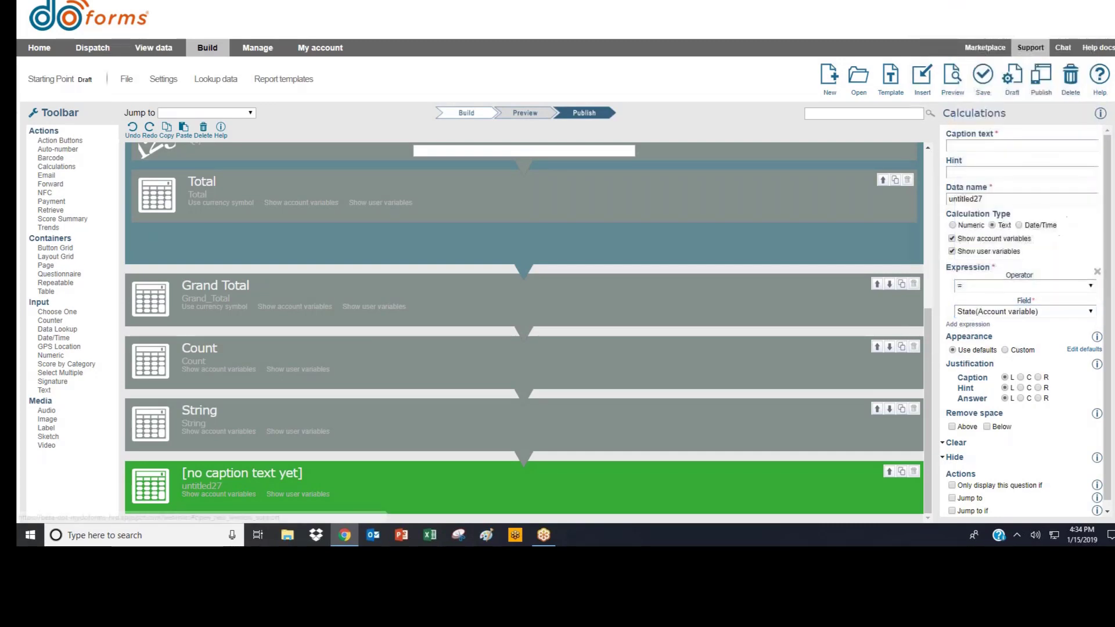
pyautogui.click(1022, 311)
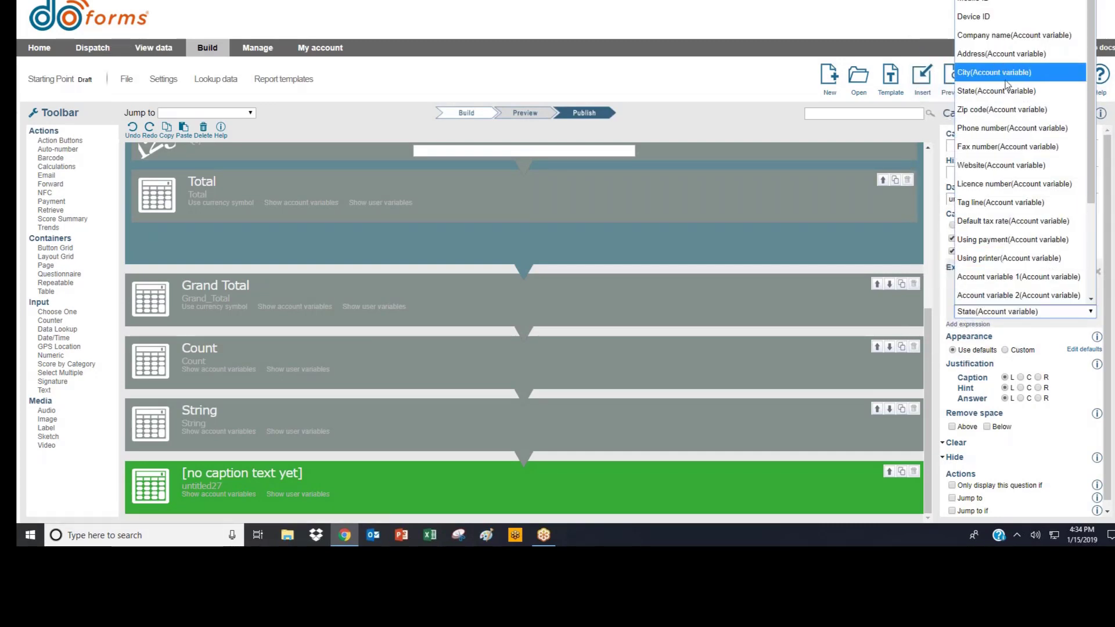
pyautogui.click(1022, 37)
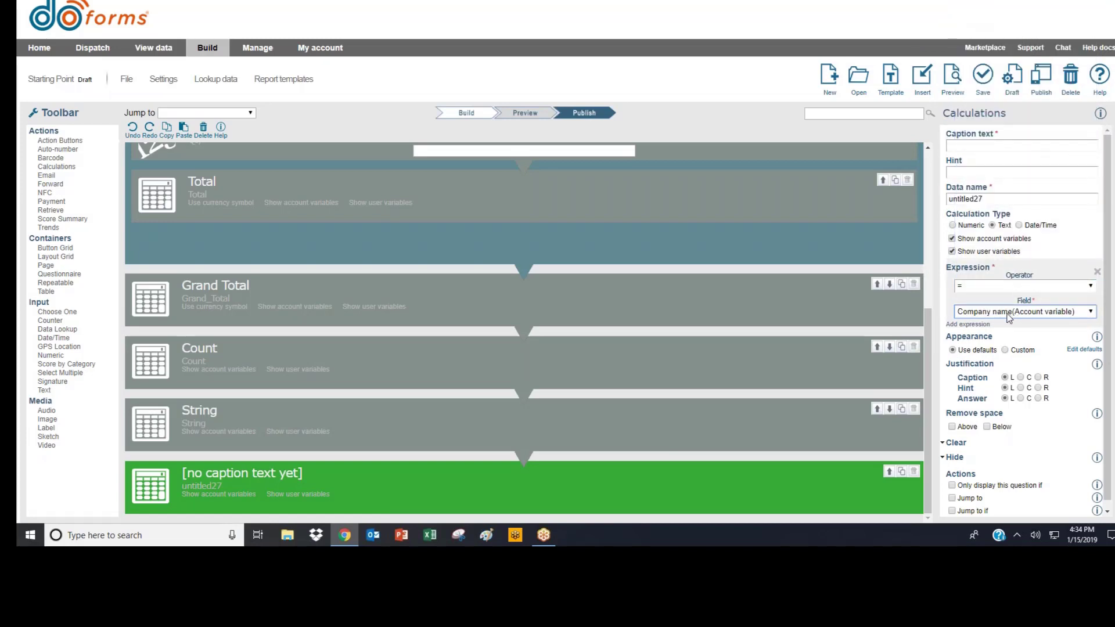
# Caption the account variable calculation Company Name
pyautogui.click(570, 498)
pyautogui.write('Compa')
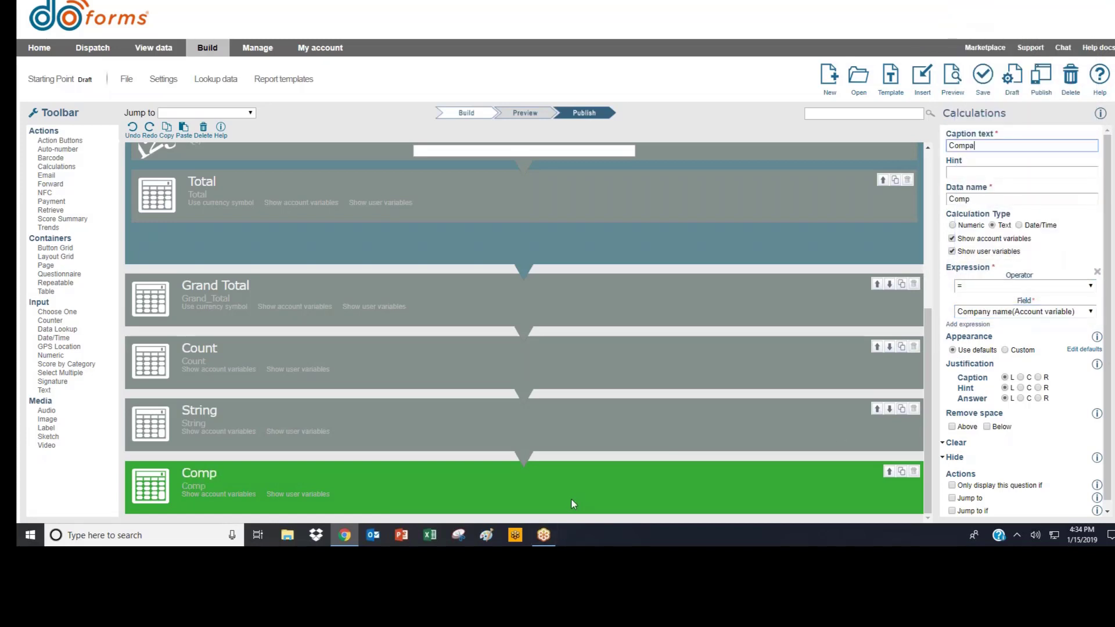
pyautogui.write('ny Name')
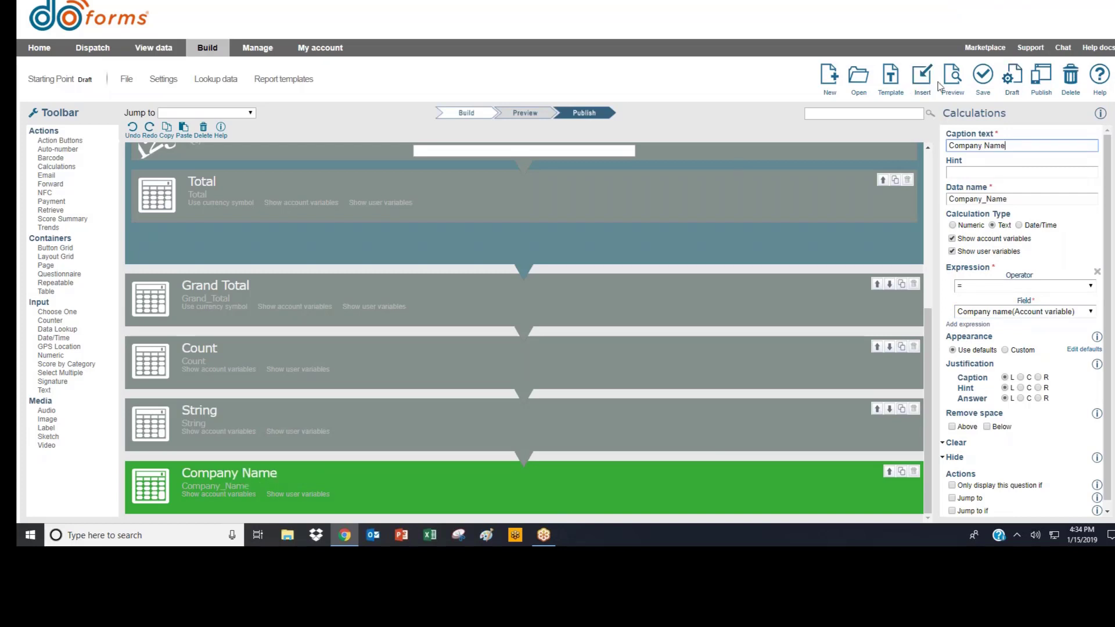
# Preview the form to check the Company Name calculation, and return to the form builder
pyautogui.click(941, 87)
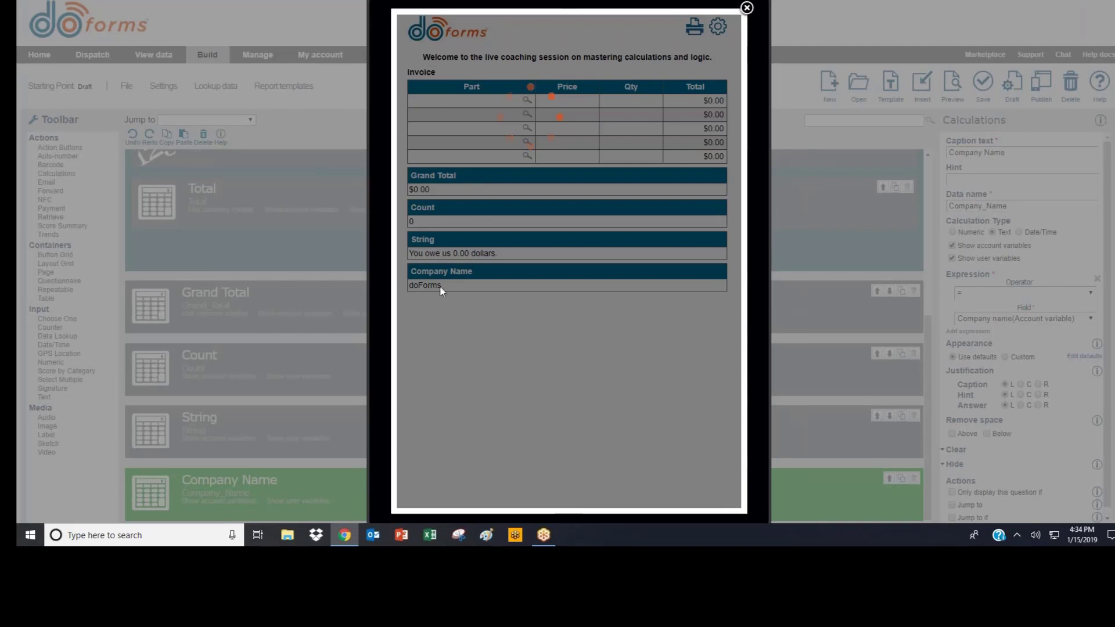
pyautogui.moveTo(448, 285)
pyautogui.mouseDown()
pyautogui.moveTo(404, 288)
pyautogui.moveTo(442, 289)
pyautogui.mouseUp()
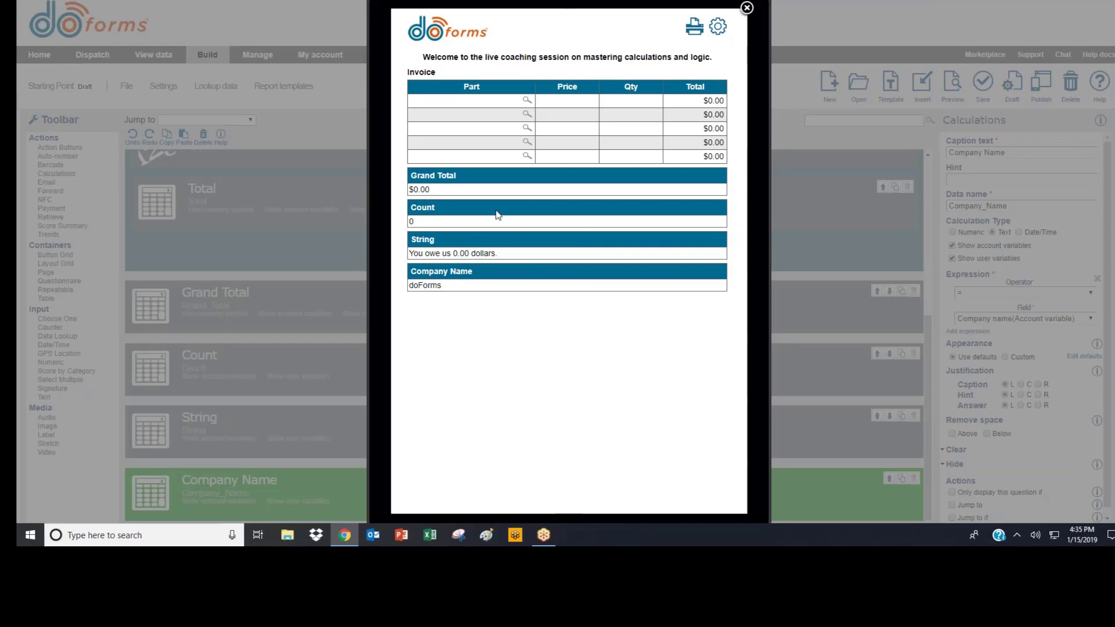
pyautogui.click(748, 7)
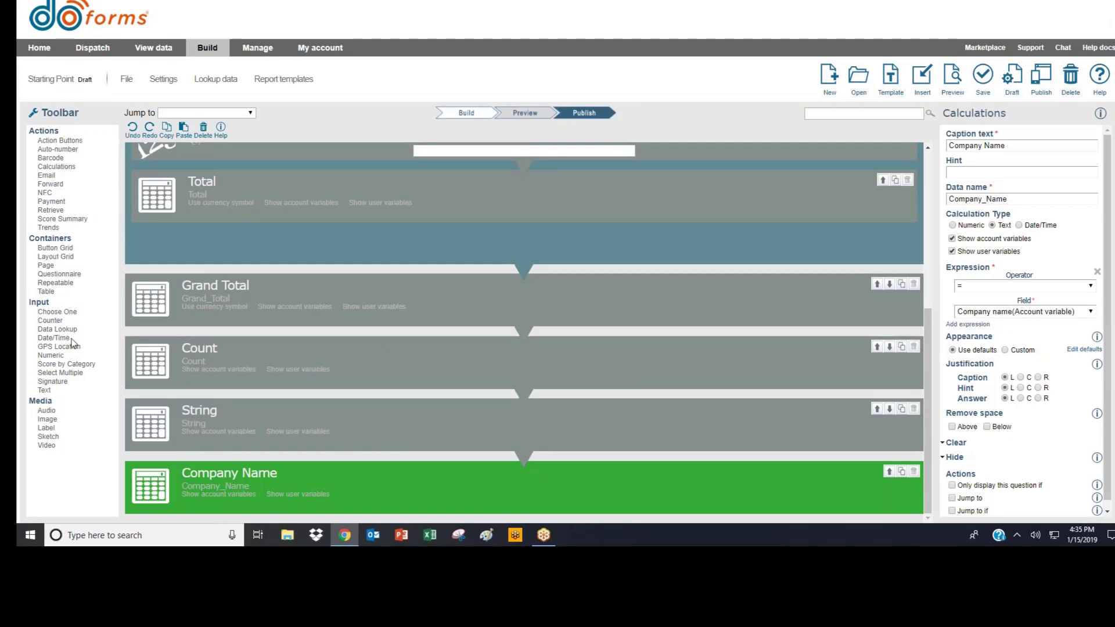
# Add another calculation at the end of the form and set its type to Date/Time
pyautogui.click(56, 166)
pyautogui.click(1043, 227)
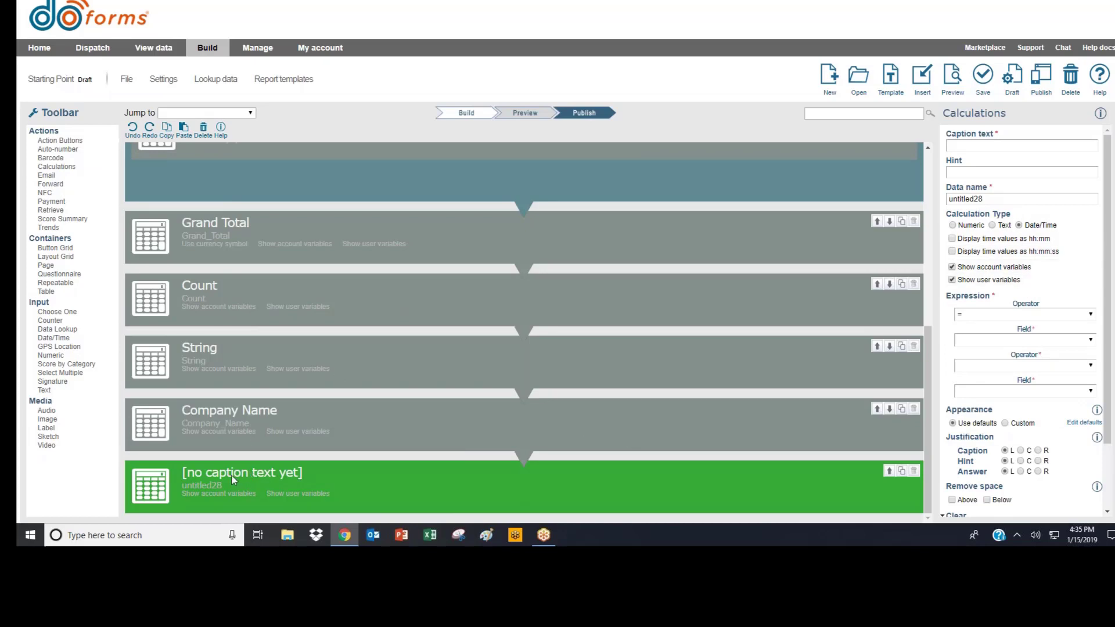
pyautogui.scroll(4, 260, 405)
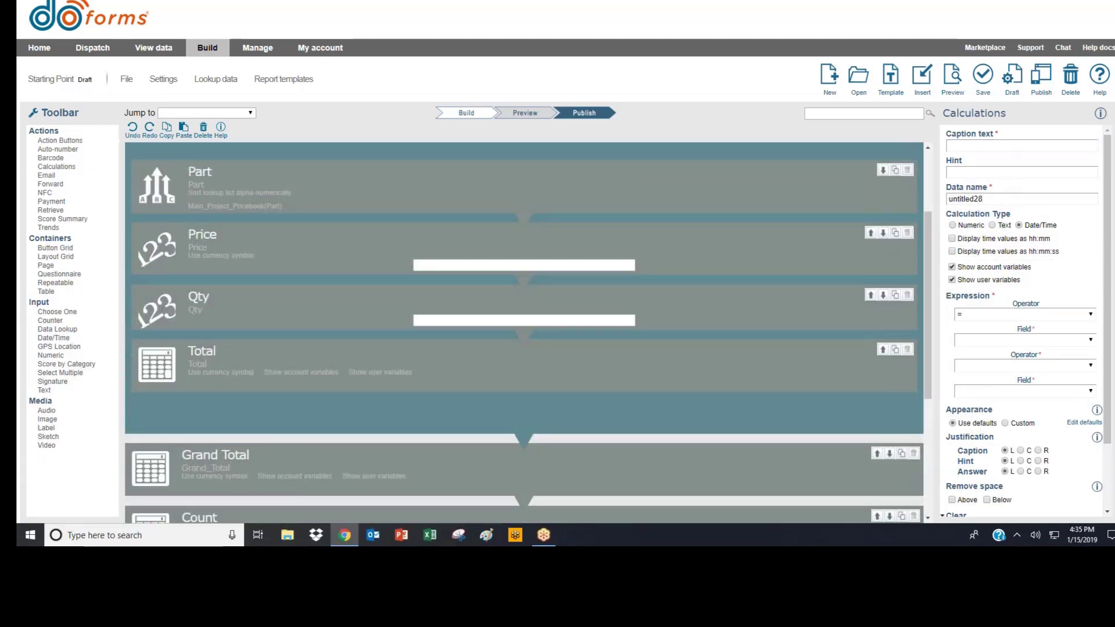
pyautogui.scroll(-4, 316, 389)
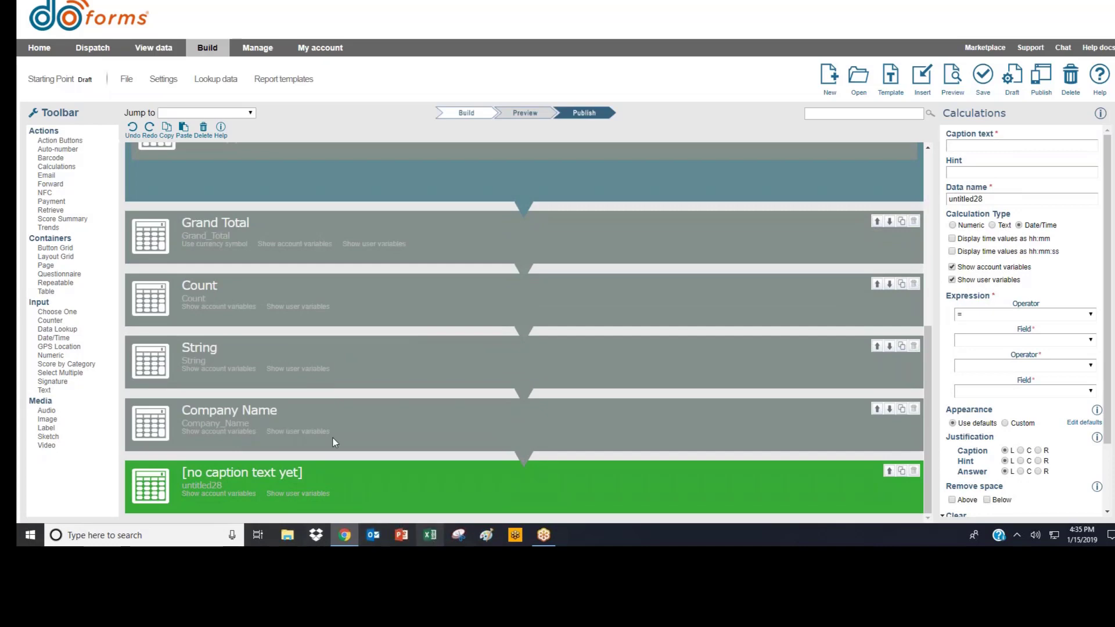
pyautogui.scroll(6, 332, 437)
pyautogui.scroll(-6, 358, 257)
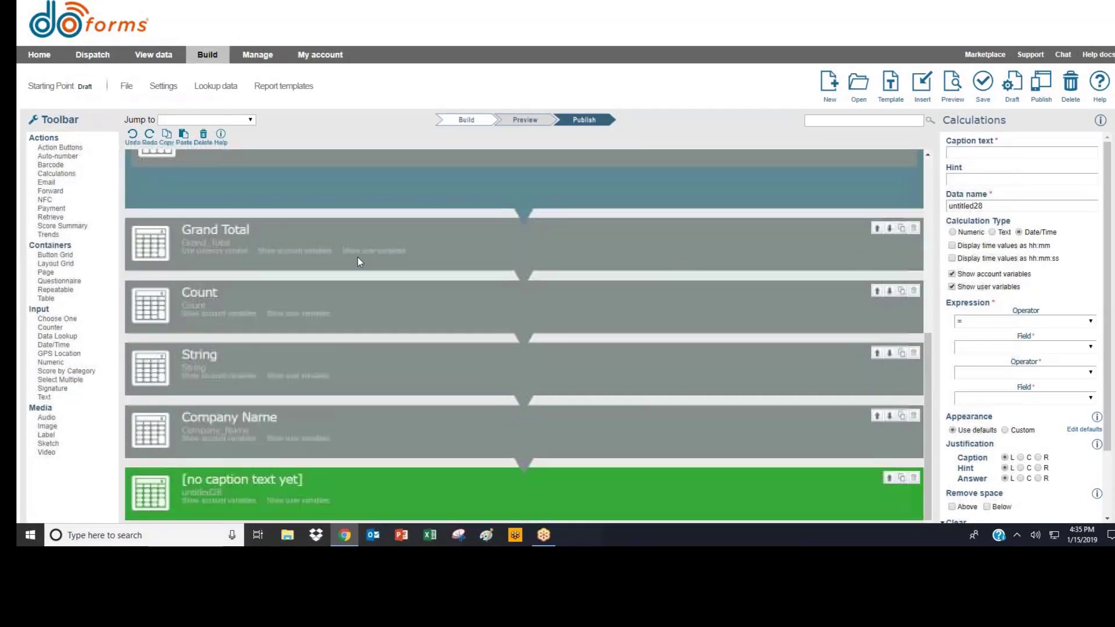
pyautogui.scroll(-1, 358, 256)
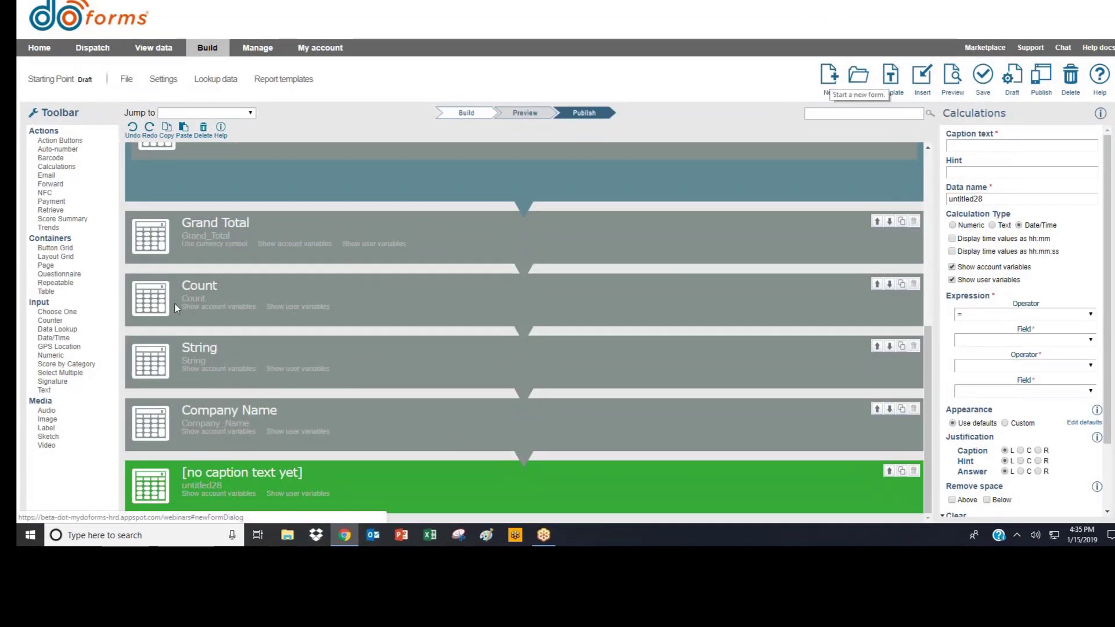
# Add a table at the end of the form and place a data lookup captioned Employee inside it
pyautogui.click(45, 291)
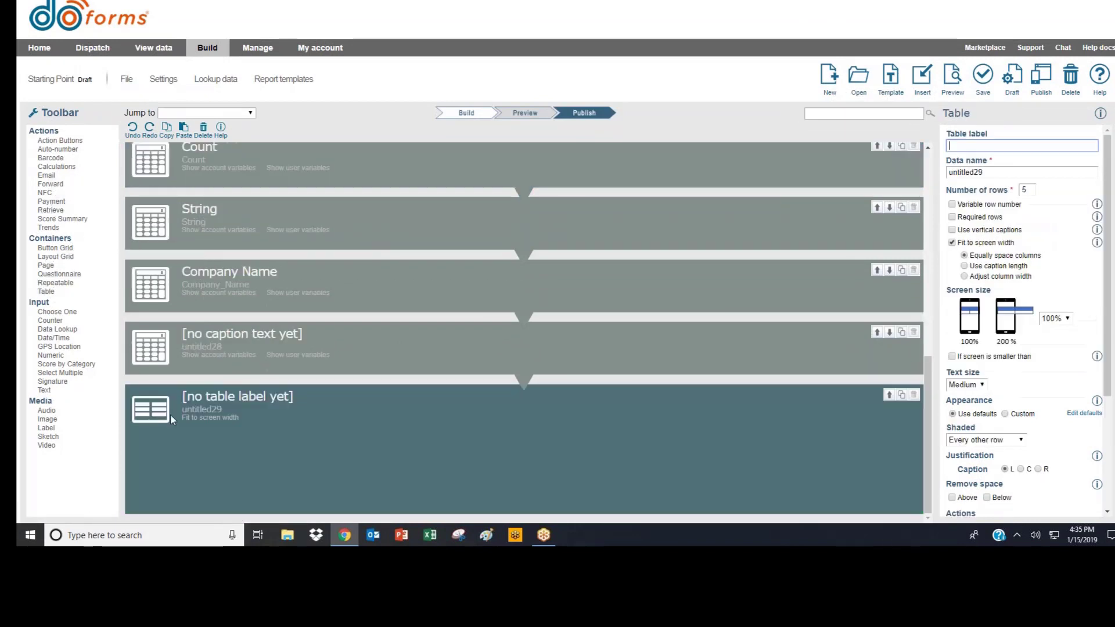
pyautogui.moveTo(57, 329); pyautogui.dragTo(223, 444)
pyautogui.write('EMployee')
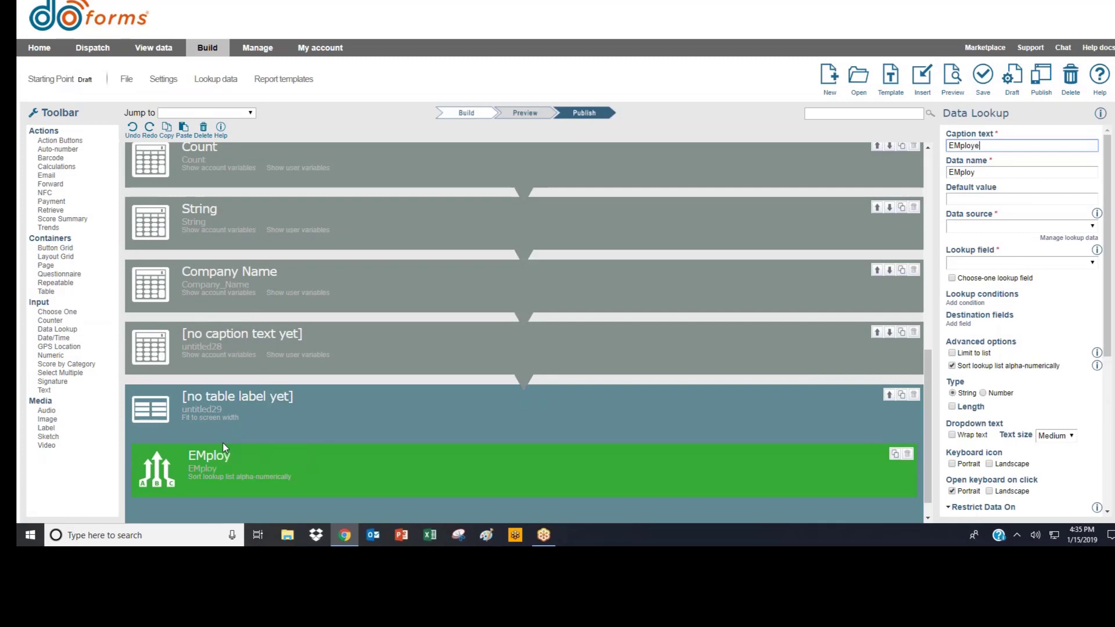
pyautogui.click(965, 142)
pyautogui.press('BackSpace')
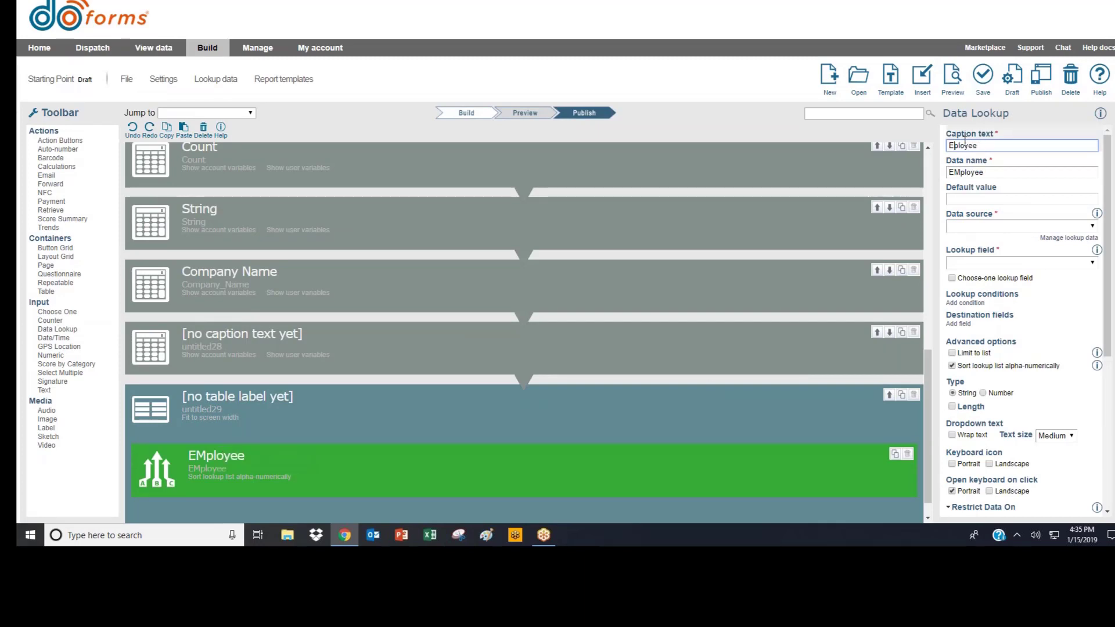
pyautogui.write('m')
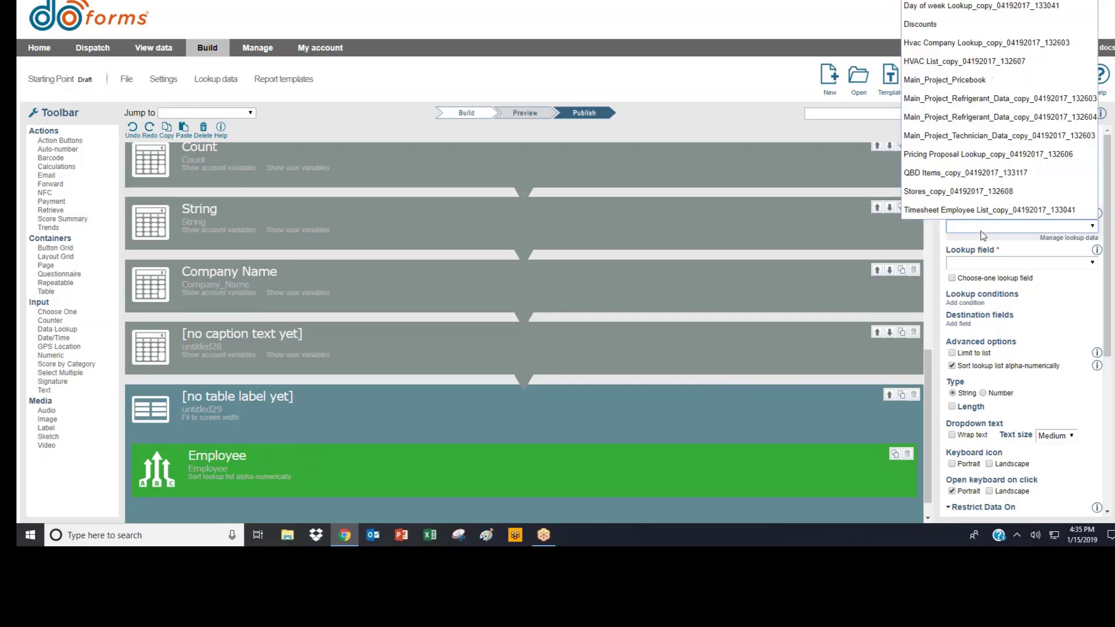
# Set the Employee lookup's data source to Customer List and its lookup field to FullName
pyautogui.click(978, 227)
pyautogui.click(928, 2)
pyautogui.click(1020, 263)
pyautogui.click(972, 296)
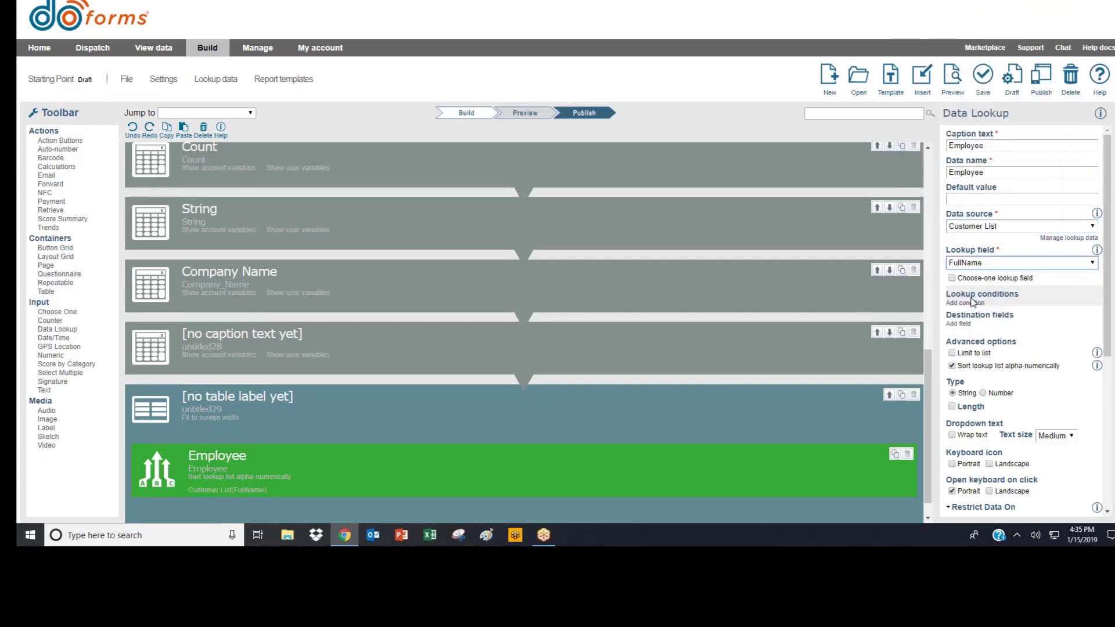
# Add a Date/Time field captioned Start Time below Employee in the table and set its type to Date:Time
pyautogui.scroll(-1, 222, 336)
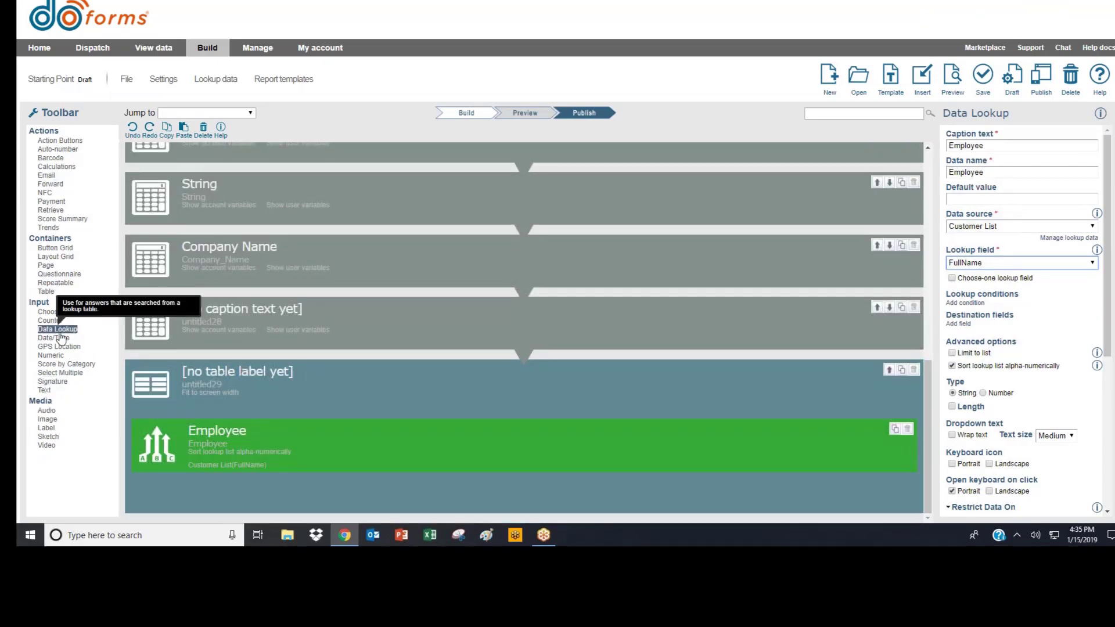
pyautogui.moveTo(55, 339); pyautogui.dragTo(177, 500)
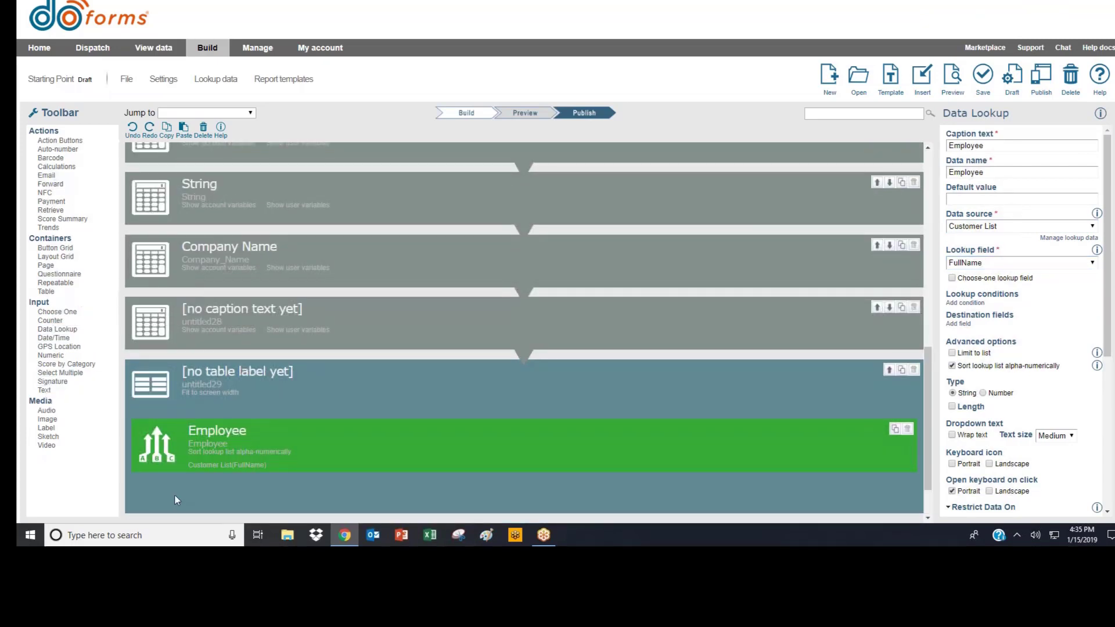
pyautogui.write('Sta')
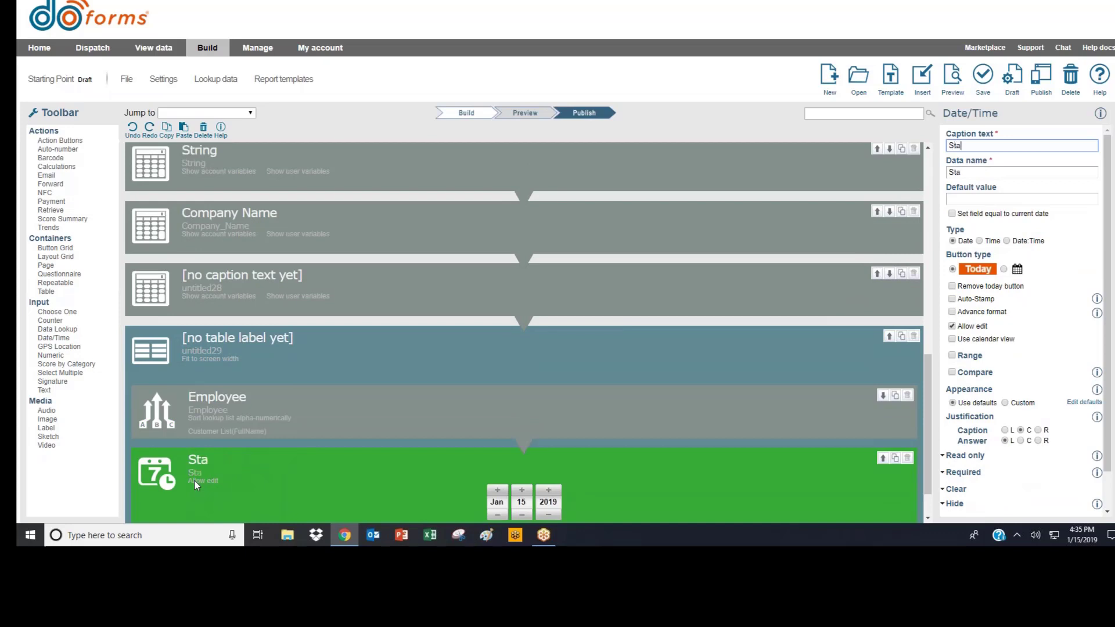
pyautogui.write('rt Time')
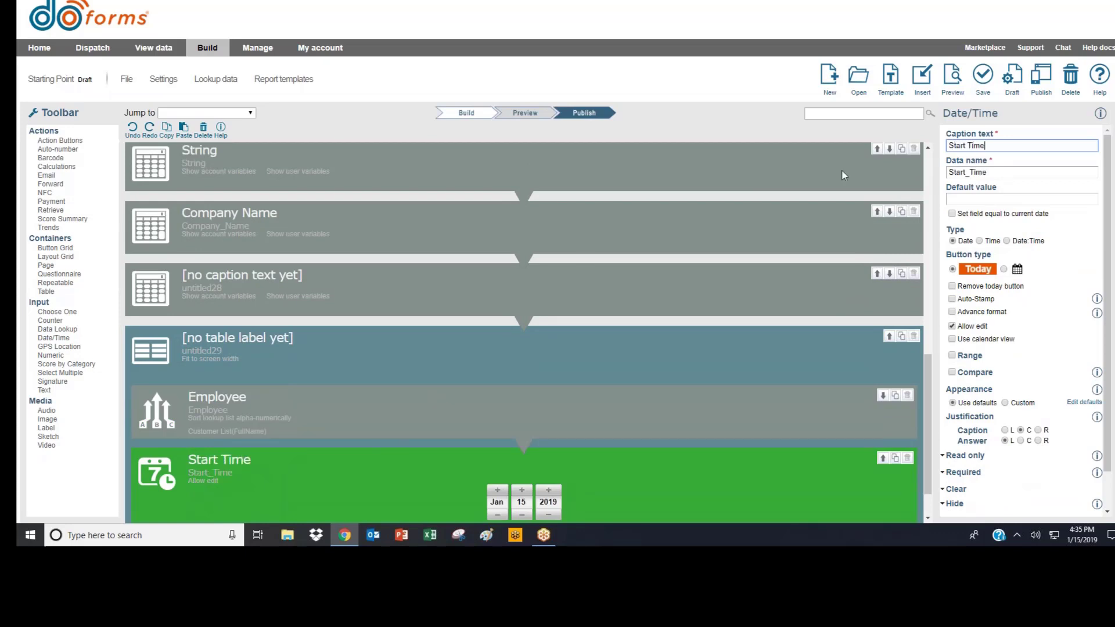
pyautogui.click(1010, 247)
pyautogui.click(1007, 241)
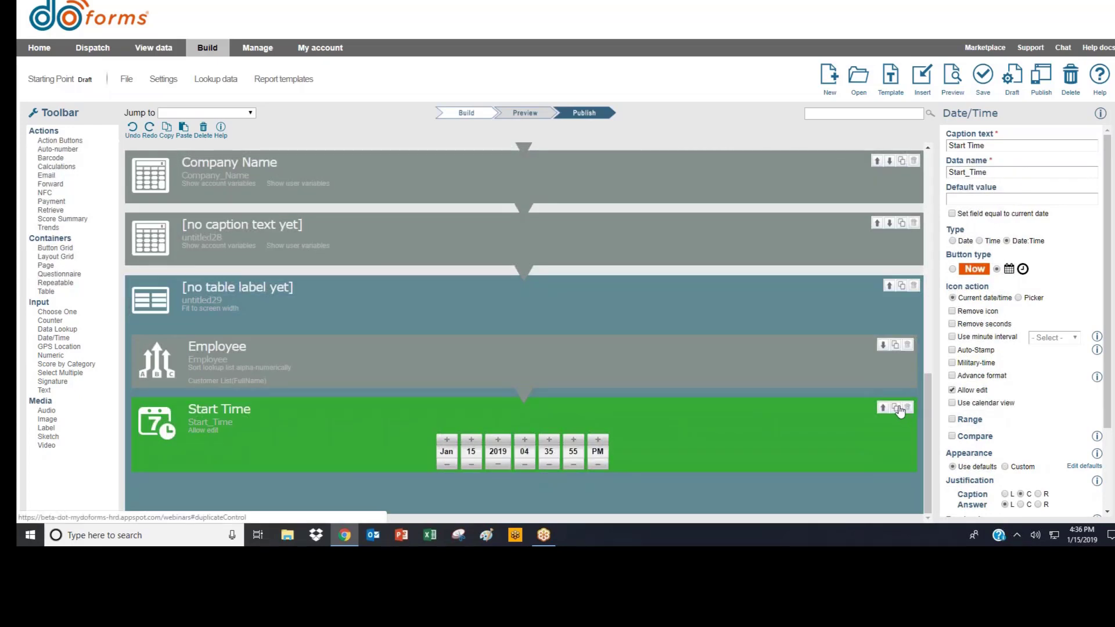
# Duplicate the Start Time field and caption the copy End Time
pyautogui.click(895, 406)
pyautogui.write('EndTime')
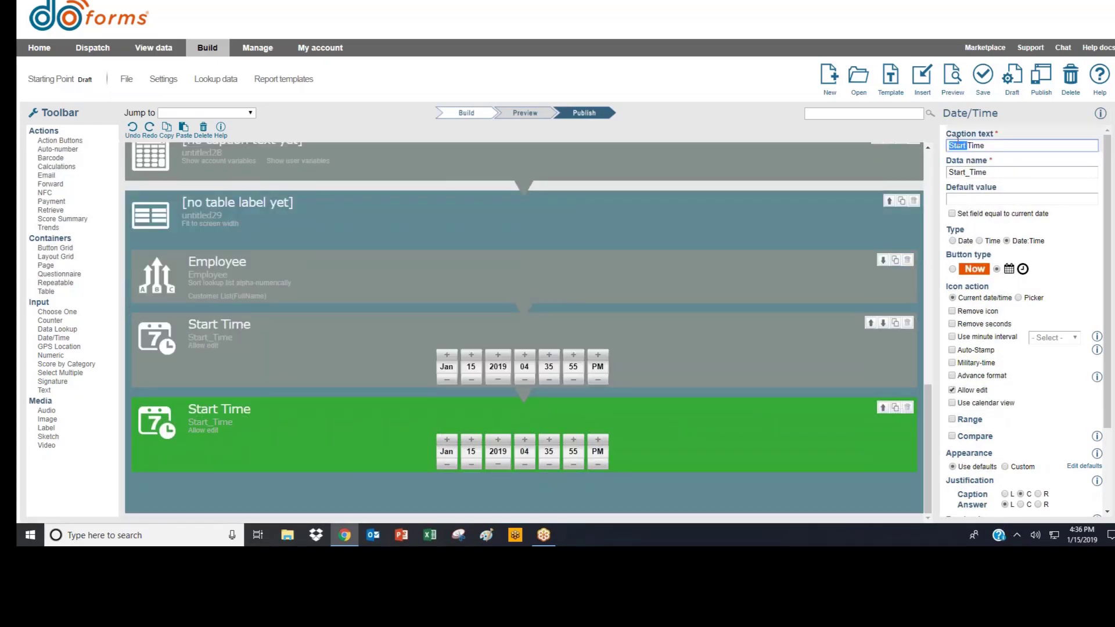
pyautogui.click(961, 145)
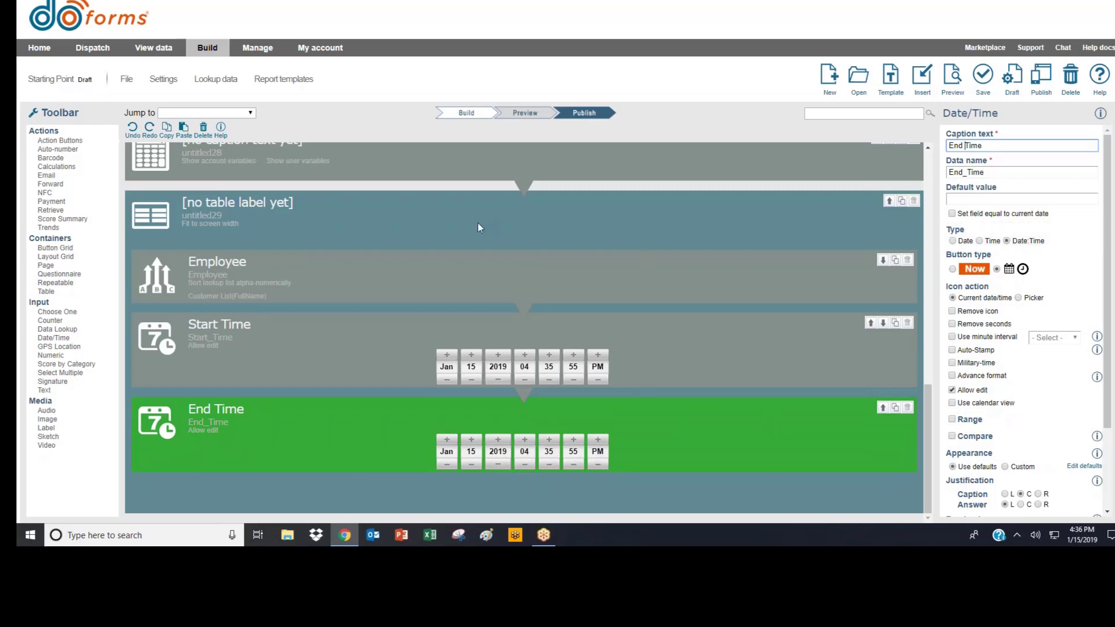
# Make the Employee lookup read only by selecting all of its read-only options
pyautogui.click(714, 281)
pyautogui.scroll(-10, 971, 468)
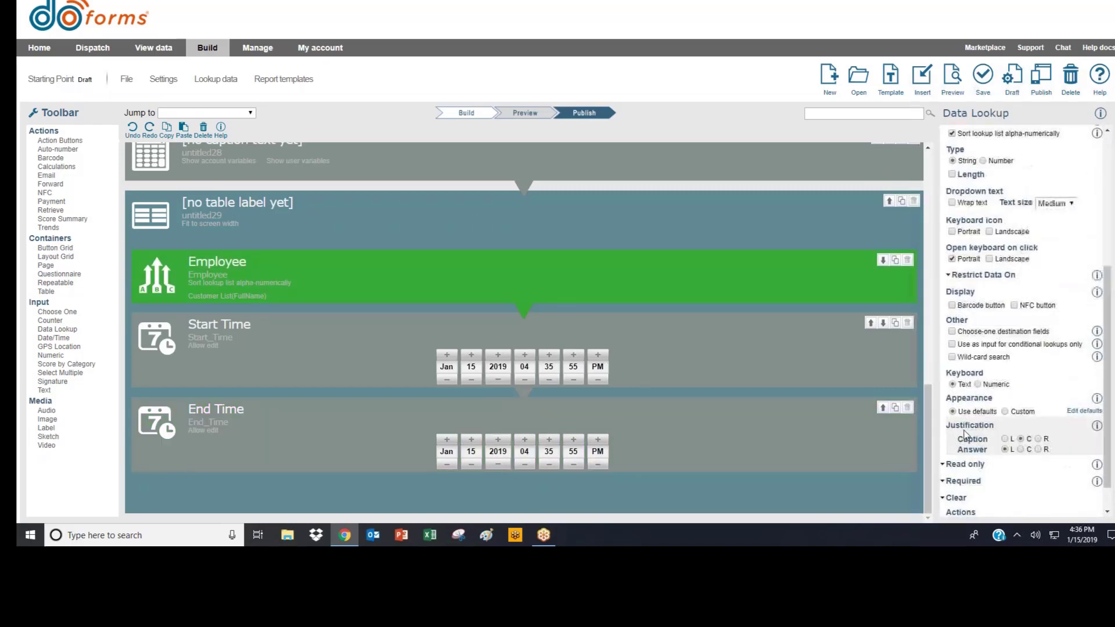
pyautogui.click(964, 433)
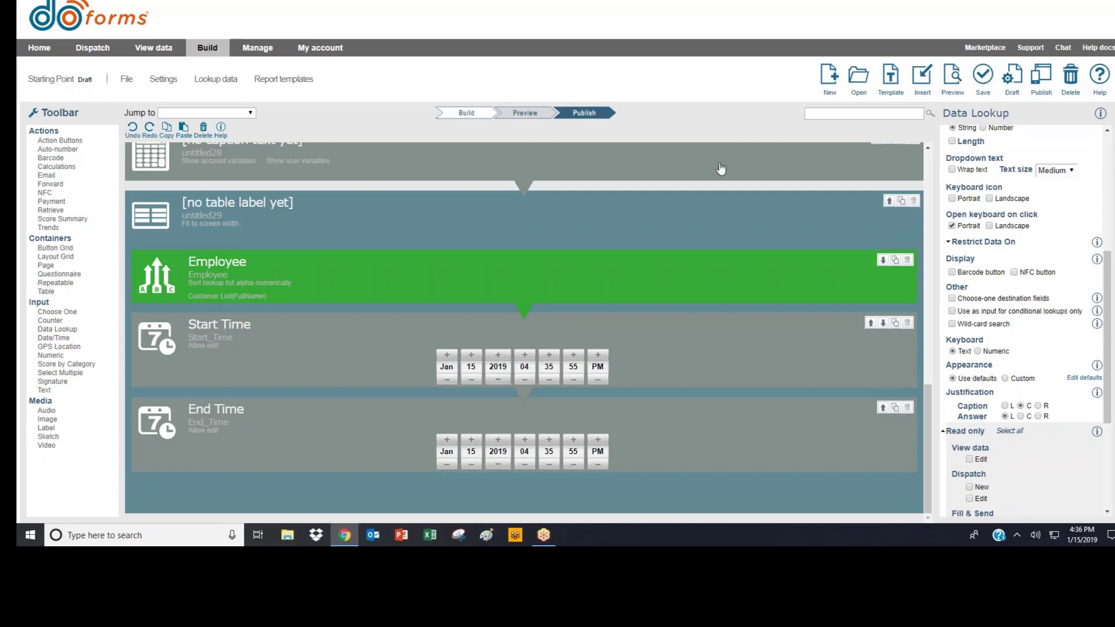
pyautogui.click(1013, 431)
# Enable the new table's checklist option, including jumping over the checklist column in Question View
pyautogui.click(712, 232)
pyautogui.click(952, 229)
pyautogui.click(952, 242)
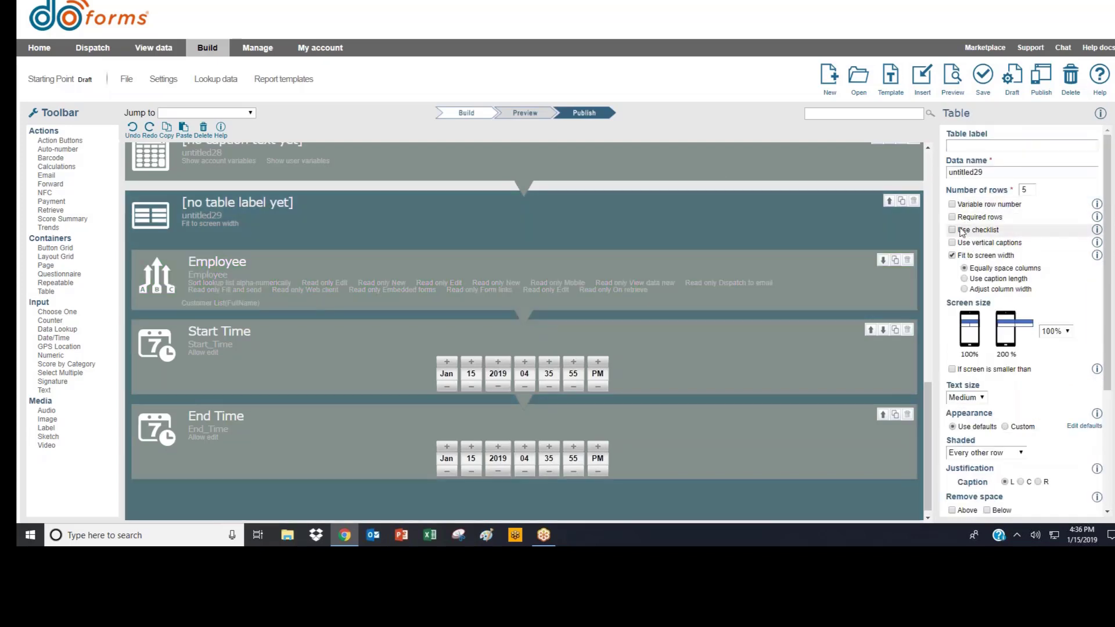
# Add a Calculations field captioned Duration below End Time in the table and set its calculation type to Date/Time
pyautogui.moveTo(57, 167); pyautogui.dragTo(193, 489)
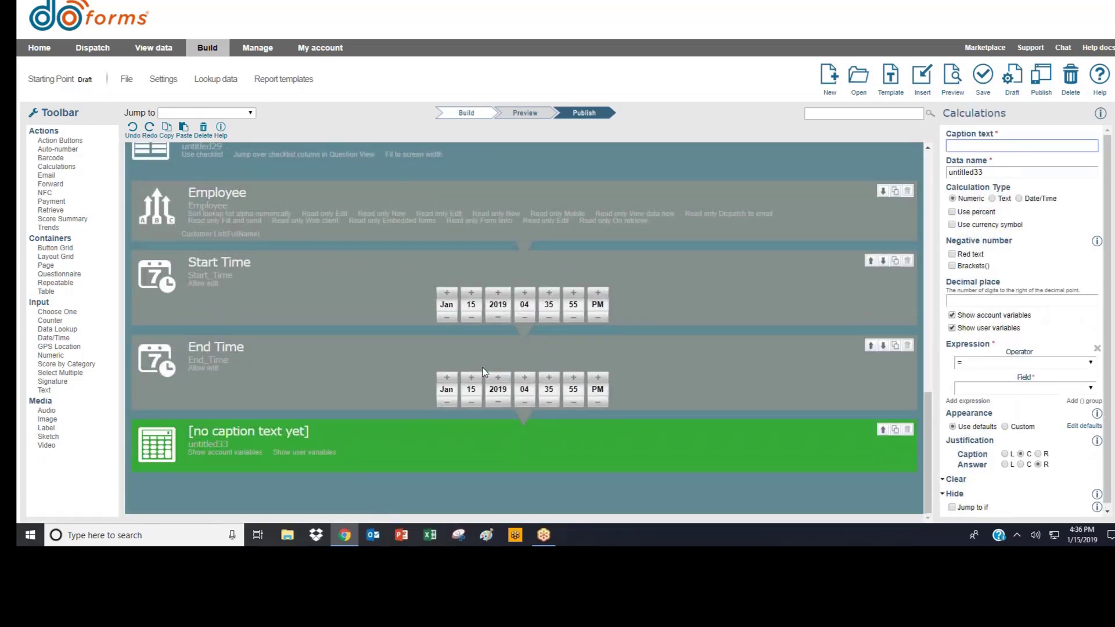
pyautogui.write('Duration')
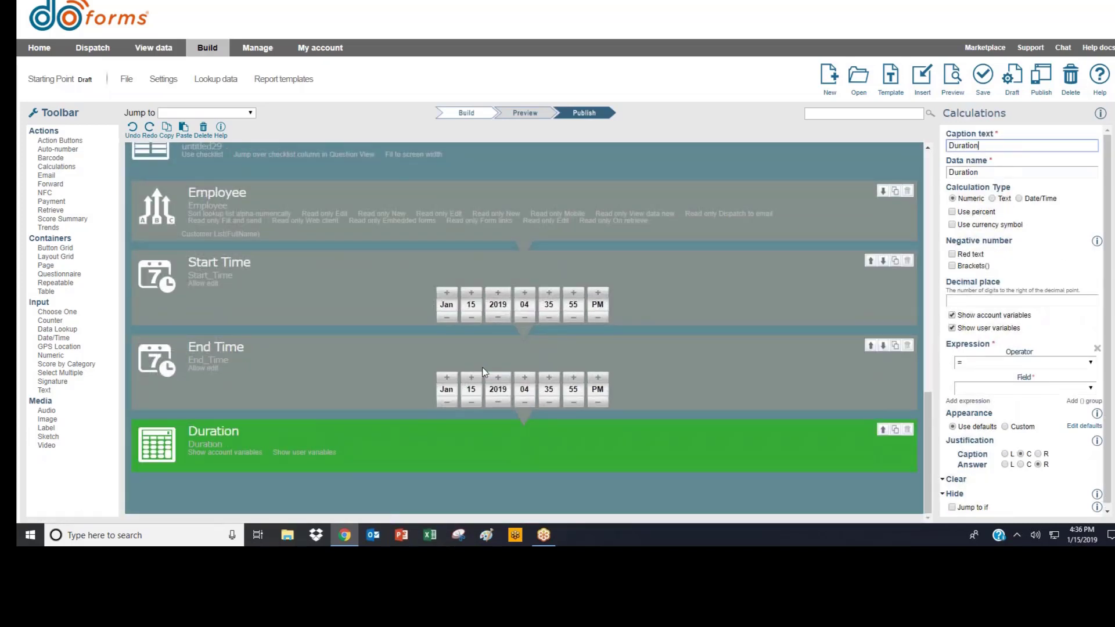
pyautogui.click(1020, 199)
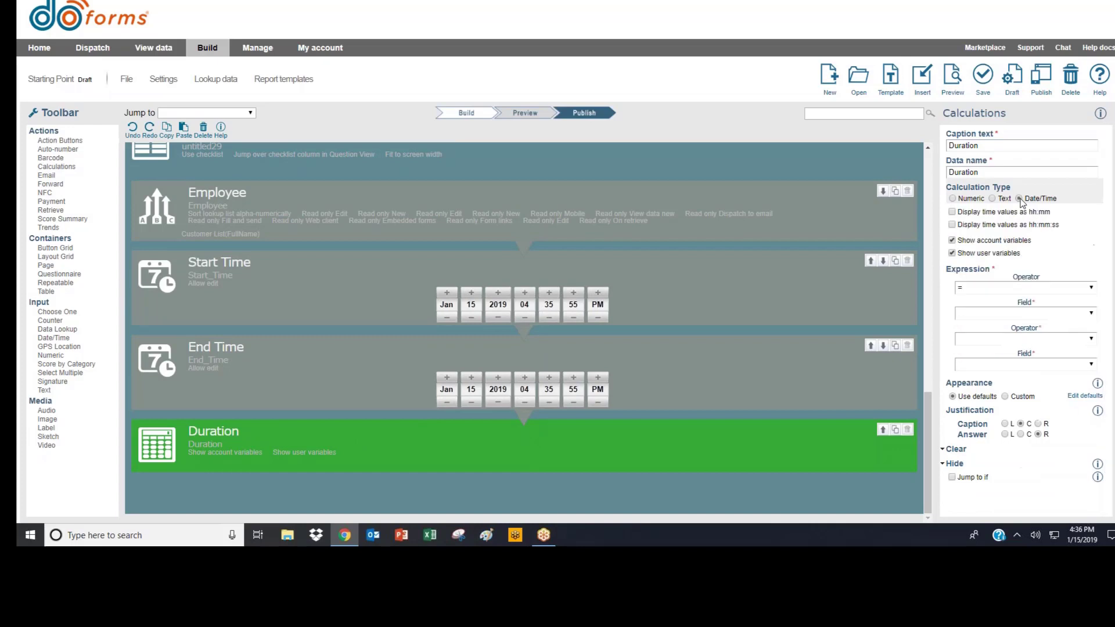
# Define the Duration expression as End_Time minus Start_Time
pyautogui.click(990, 314)
pyautogui.click(987, 367)
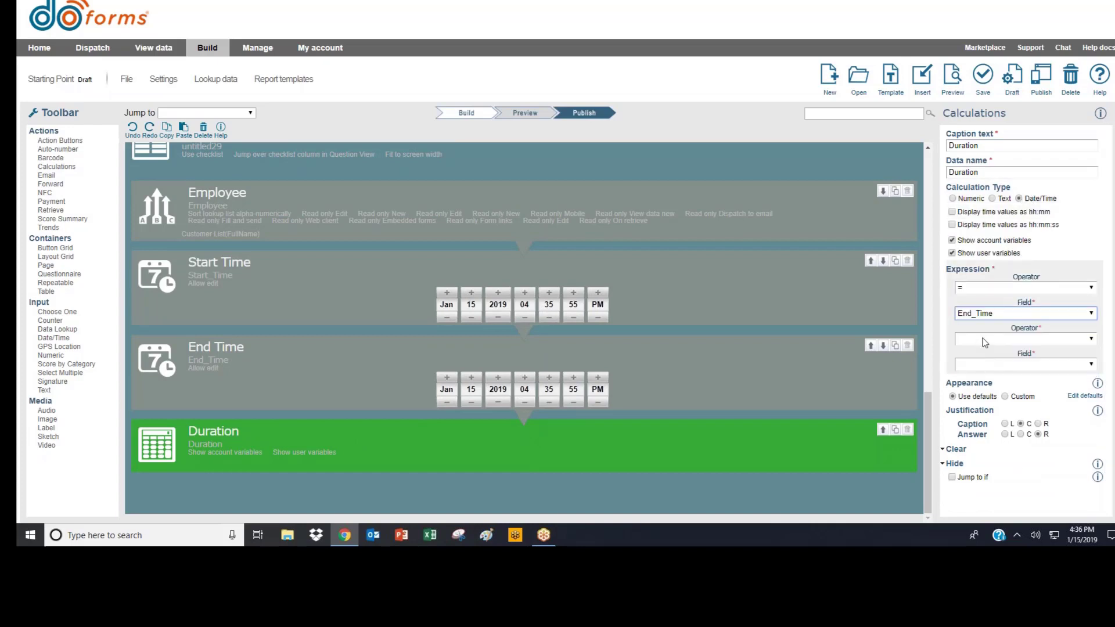
pyautogui.click(987, 338)
pyautogui.click(988, 391)
pyautogui.click(989, 364)
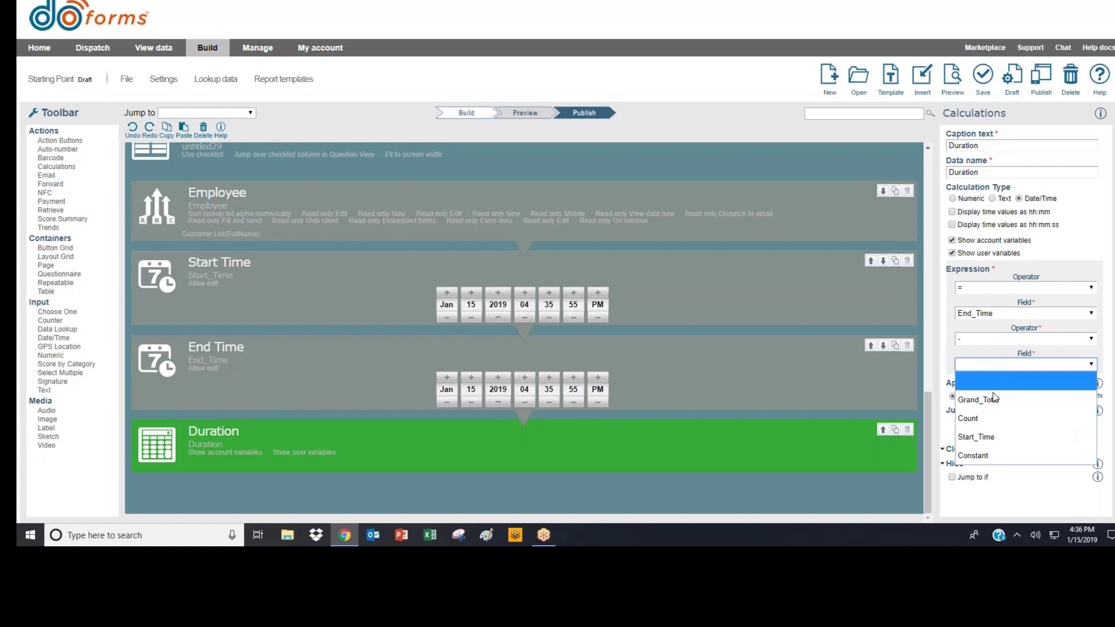
pyautogui.click(1002, 435)
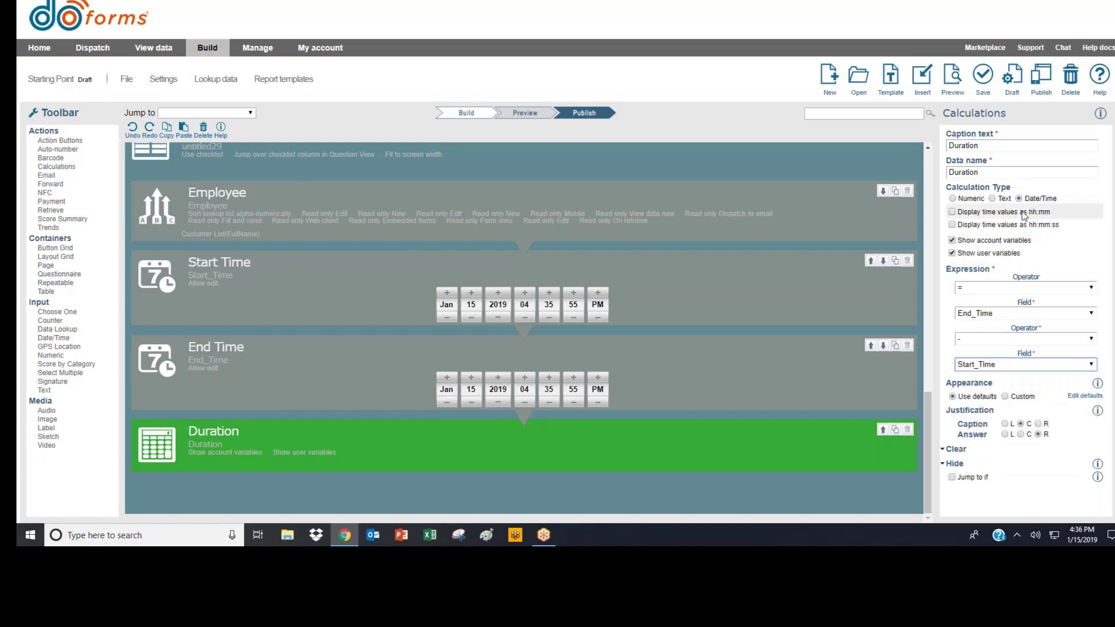
# Try to preview the form, then delete the incomplete uncaptioned calculation between Company Name and the employee table
pyautogui.click(953, 75)
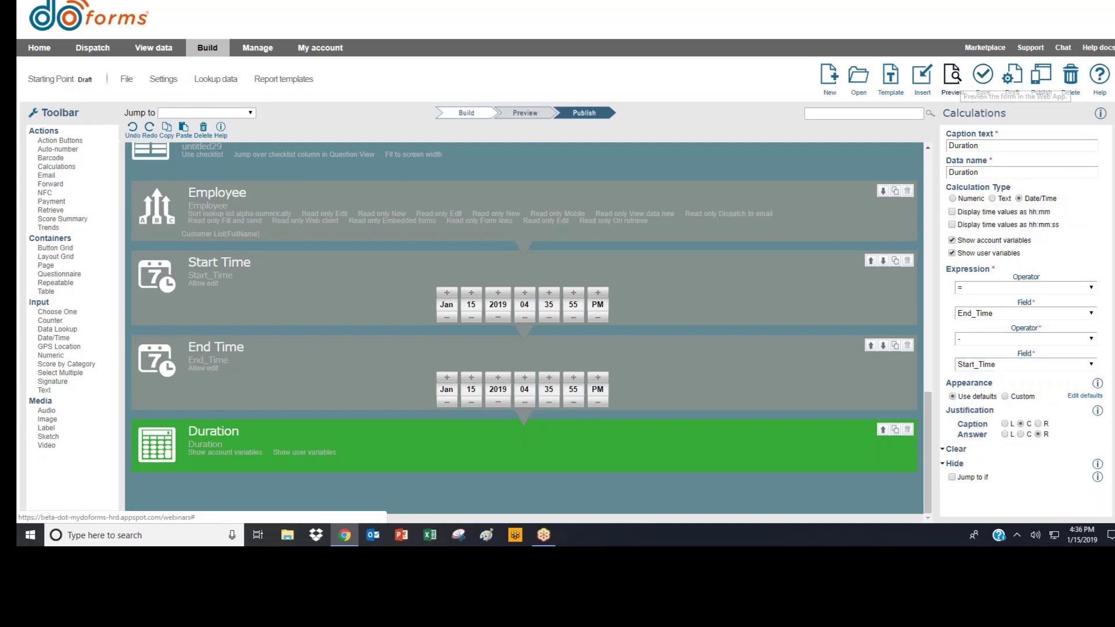
pyautogui.click(539, 233)
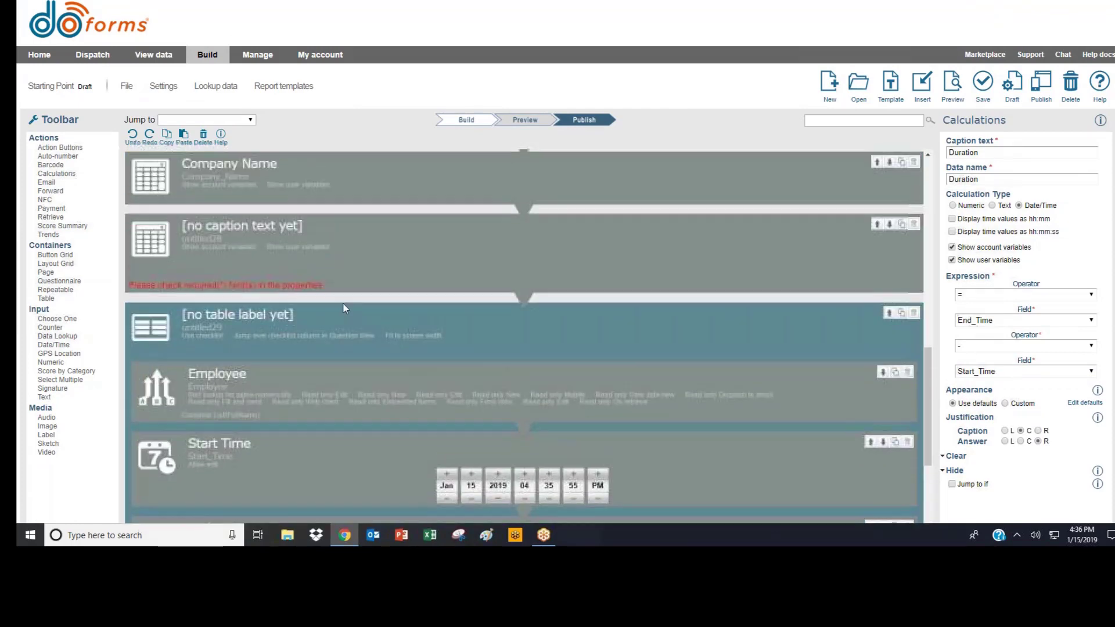
pyautogui.click(914, 225)
pyautogui.click(550, 229)
# Switch the employee table to adjusted column widths and set them to 40|20|20|20
pyautogui.click(801, 254)
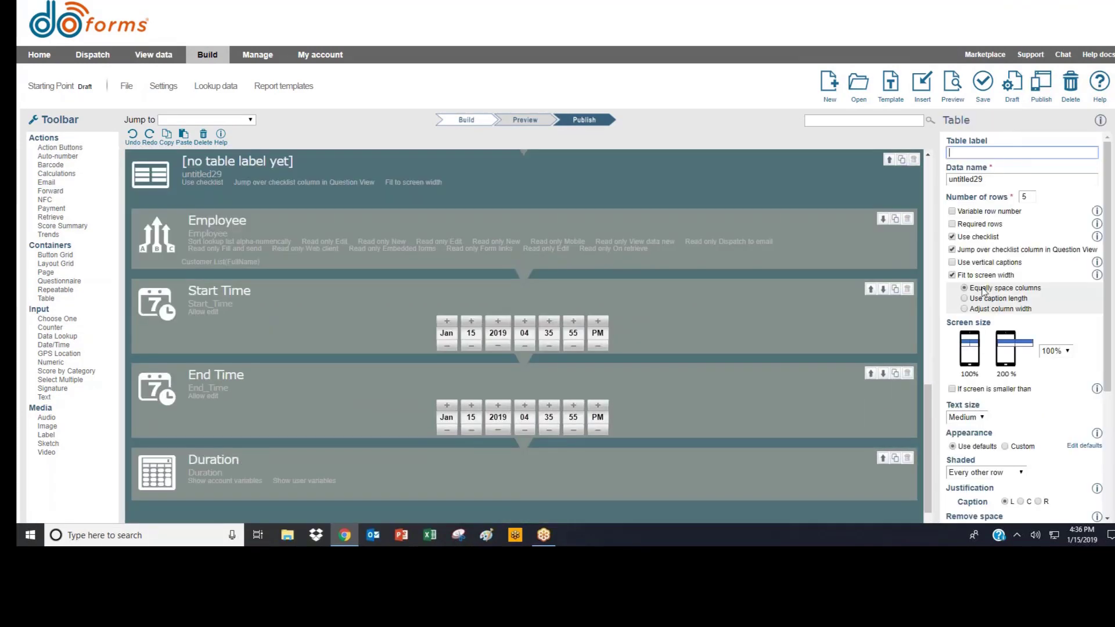
pyautogui.click(965, 308)
pyautogui.click(977, 342)
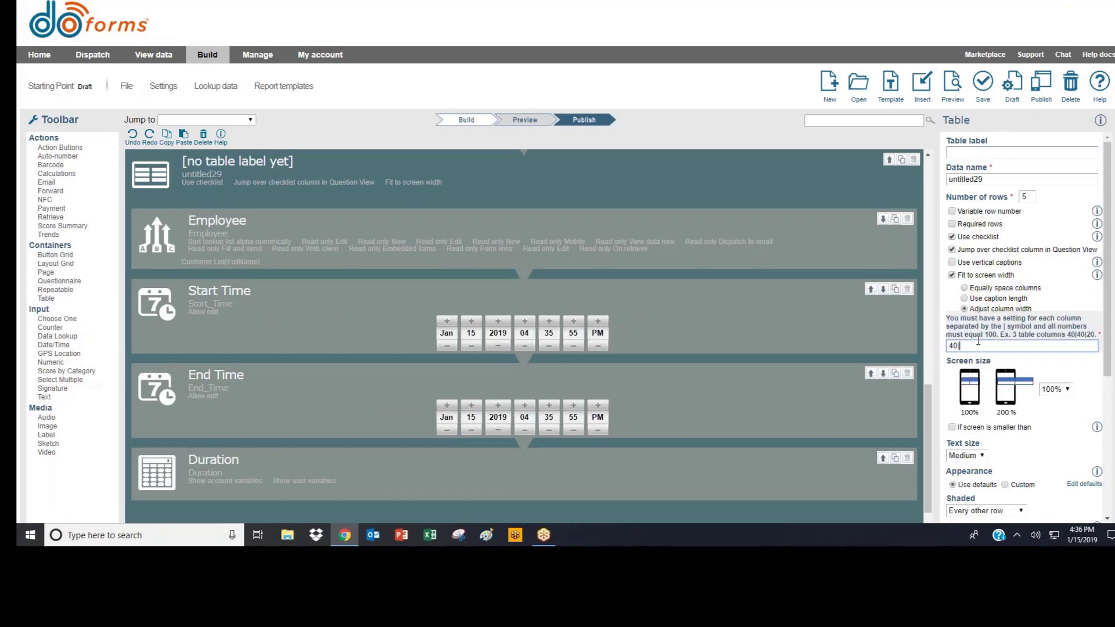
pyautogui.write('40|20|20|20')
# Preview the form and test Duration on the first employee row with a 04:36:52 PM start and a 06:36:55 PM end on 01/15/2019
pyautogui.click(952, 84)
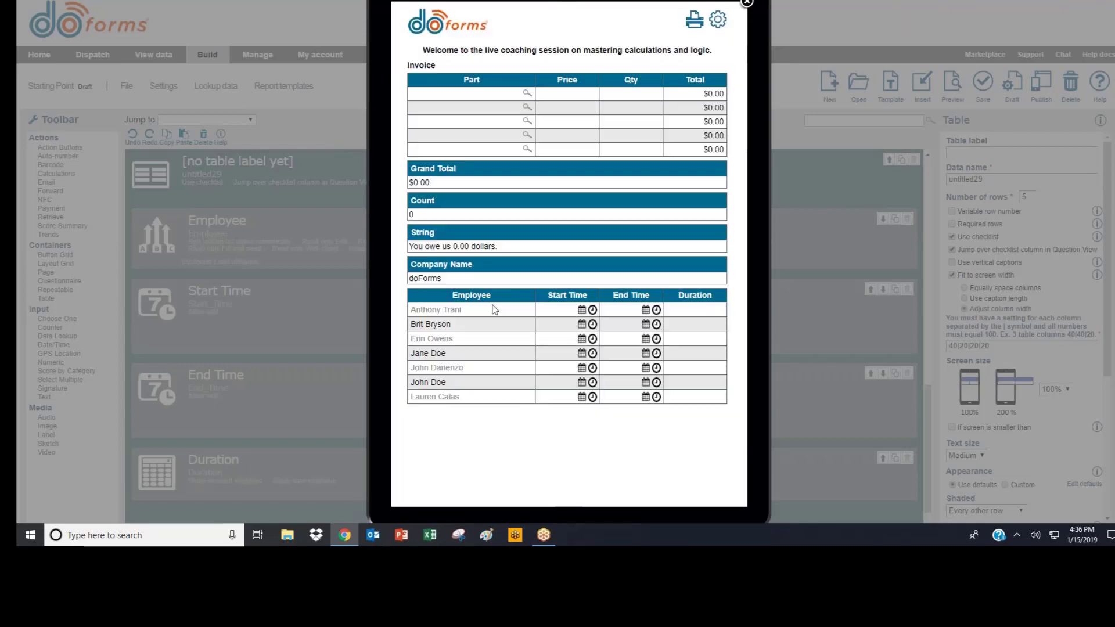
pyautogui.click(561, 308)
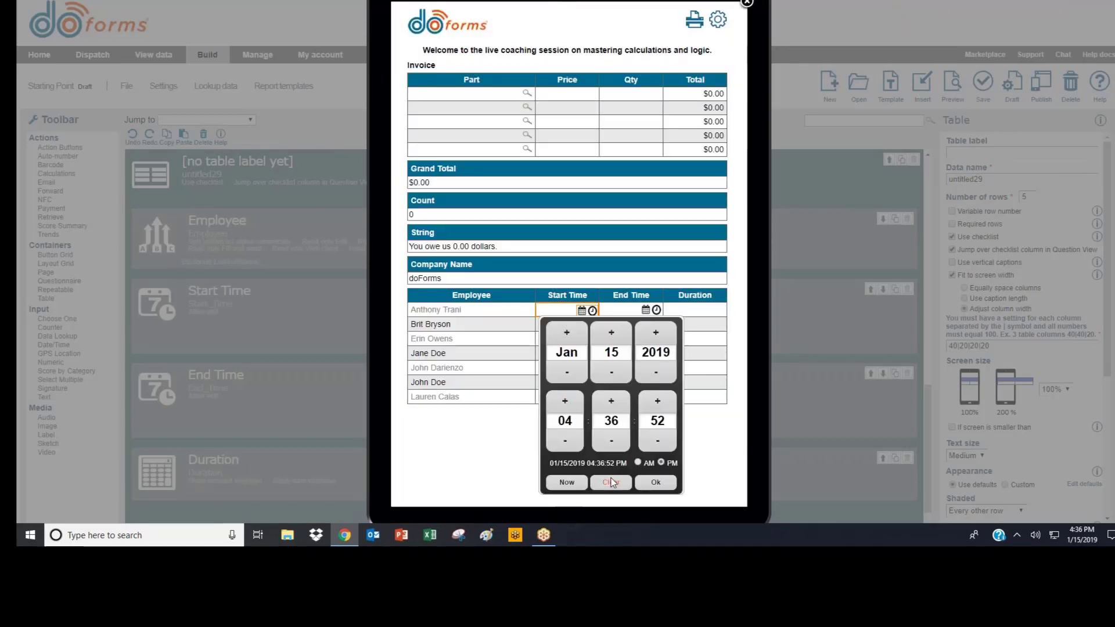
pyautogui.click(625, 311)
pyautogui.click(622, 400)
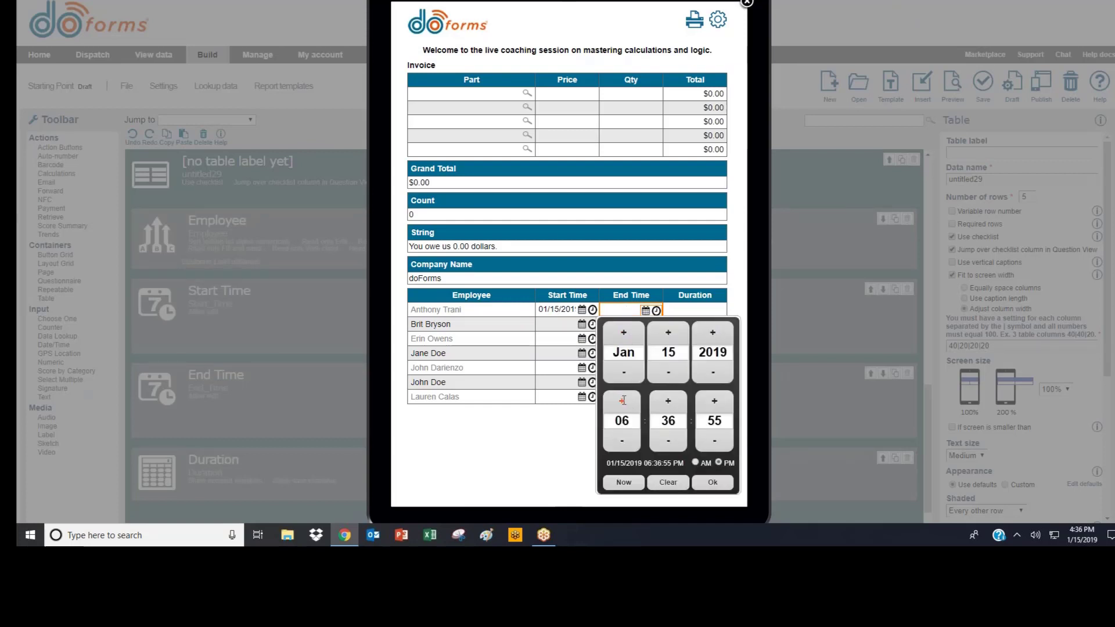
pyautogui.click(713, 482)
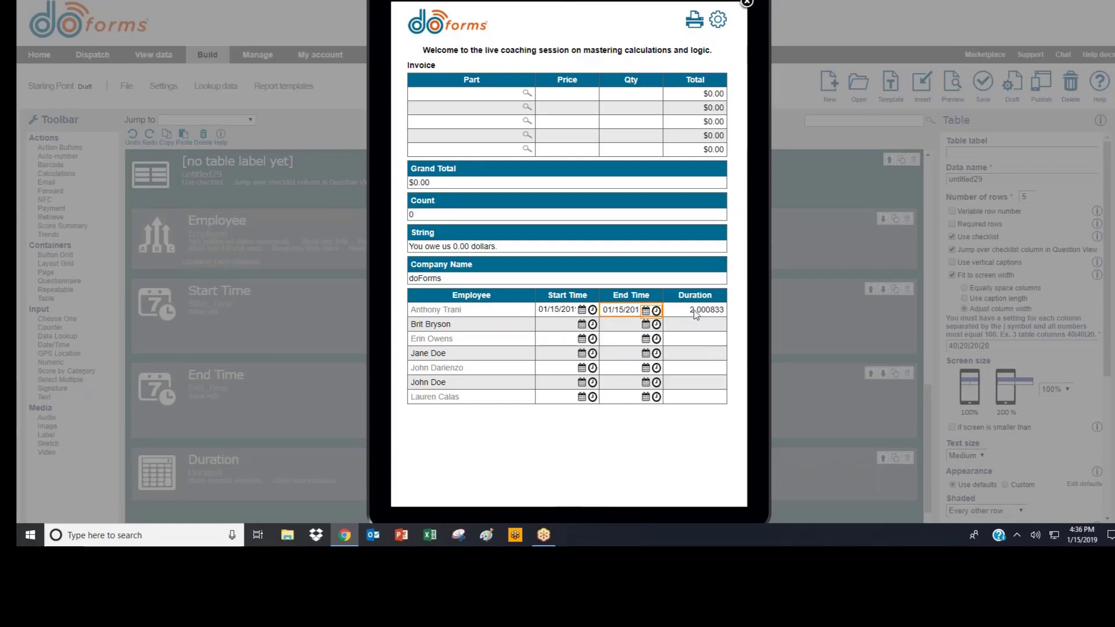
pyautogui.moveTo(690, 311); pyautogui.dragTo(726, 312)
pyautogui.click(709, 313)
pyautogui.click(746, 3)
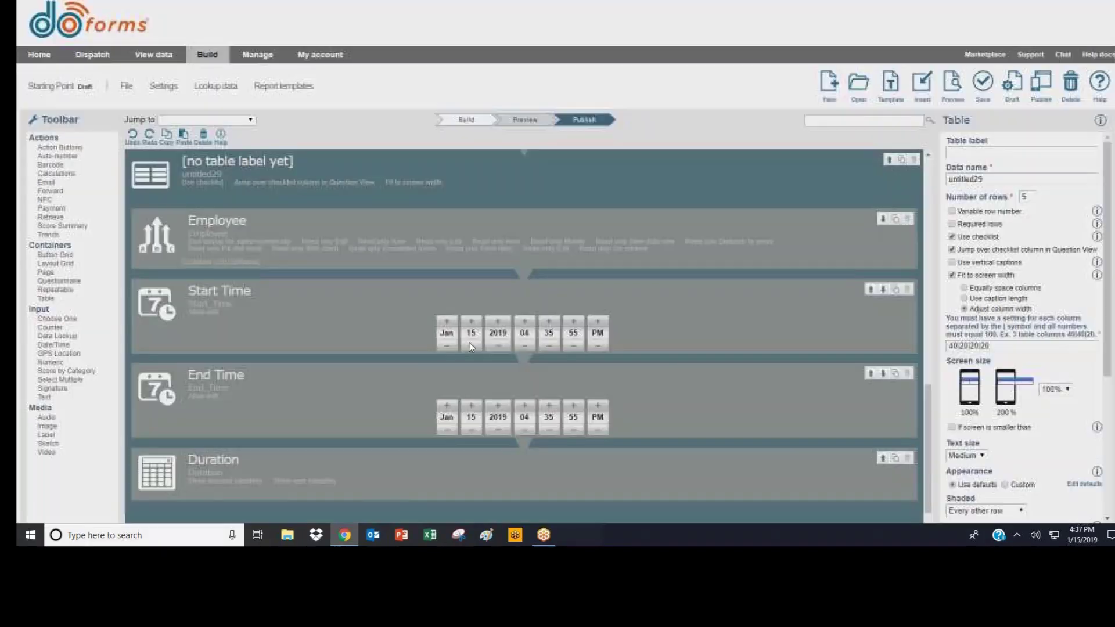
# Set the Duration calculation to display time values as hh:mm
pyautogui.click(258, 476)
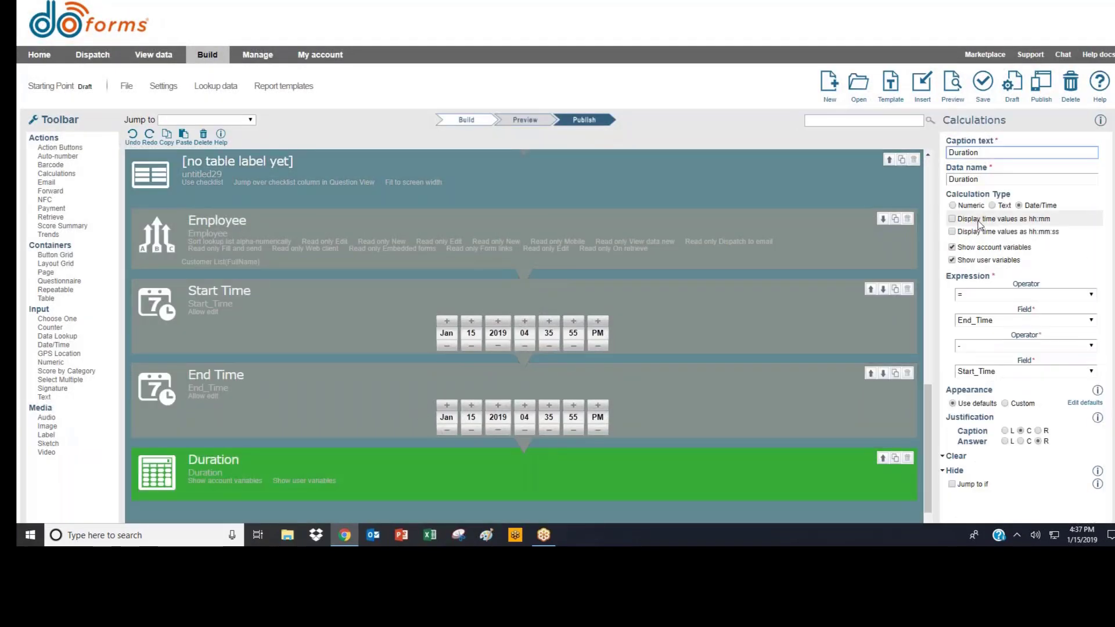
pyautogui.click(978, 220)
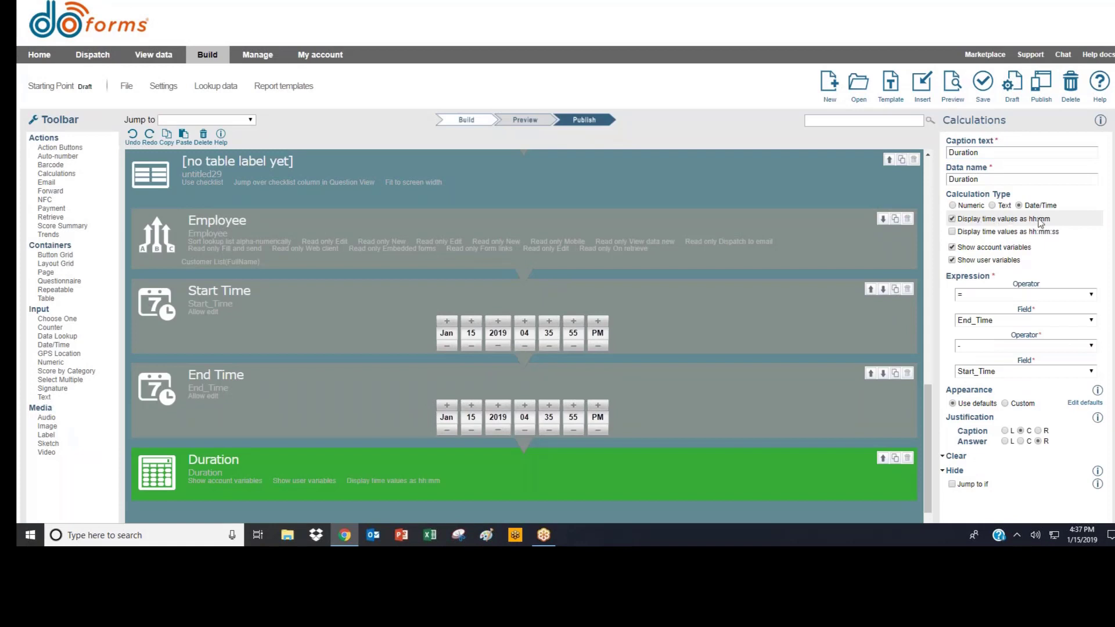
# Preview the form again and check the first employee's Duration format with a 04:37:12 PM start and a 06:37:15 PM end
pyautogui.click(952, 83)
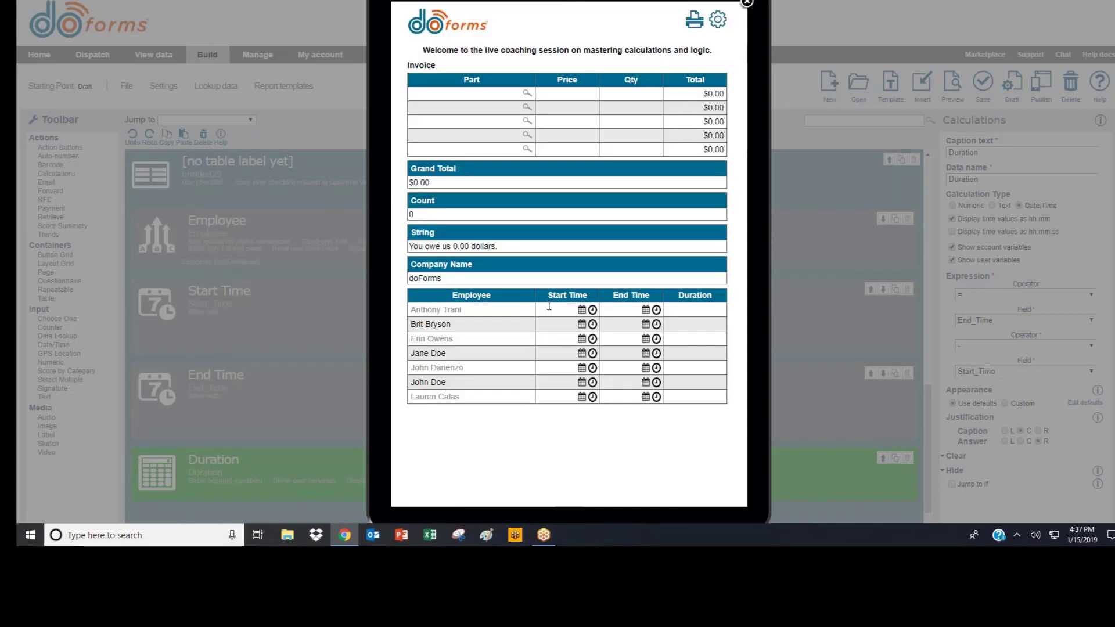
pyautogui.click(548, 306)
pyautogui.click(655, 483)
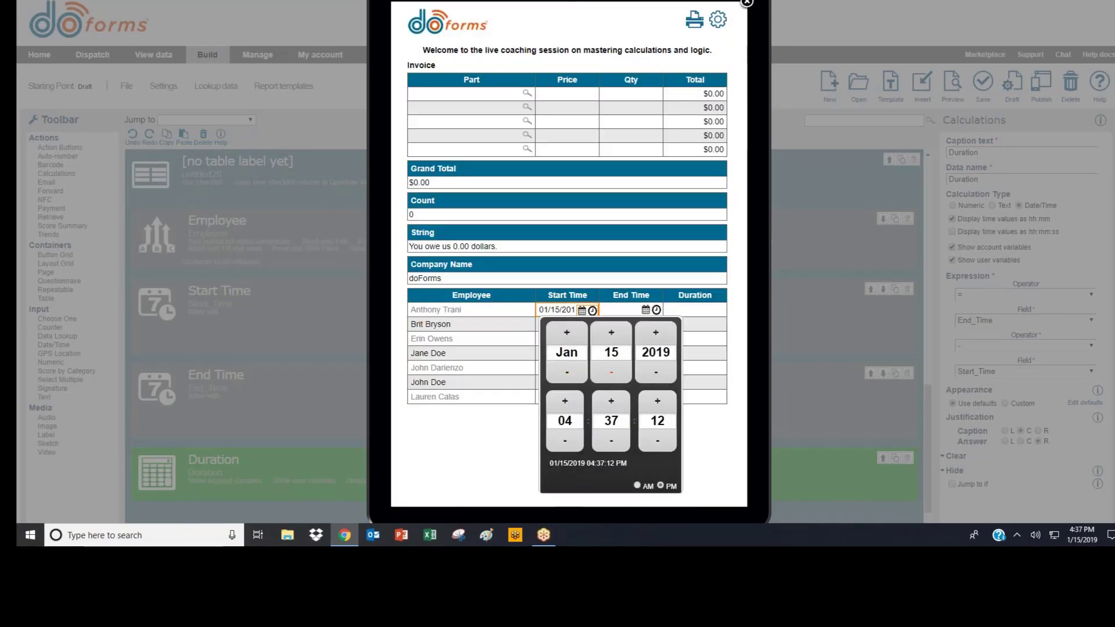
pyautogui.click(621, 309)
pyautogui.click(622, 401)
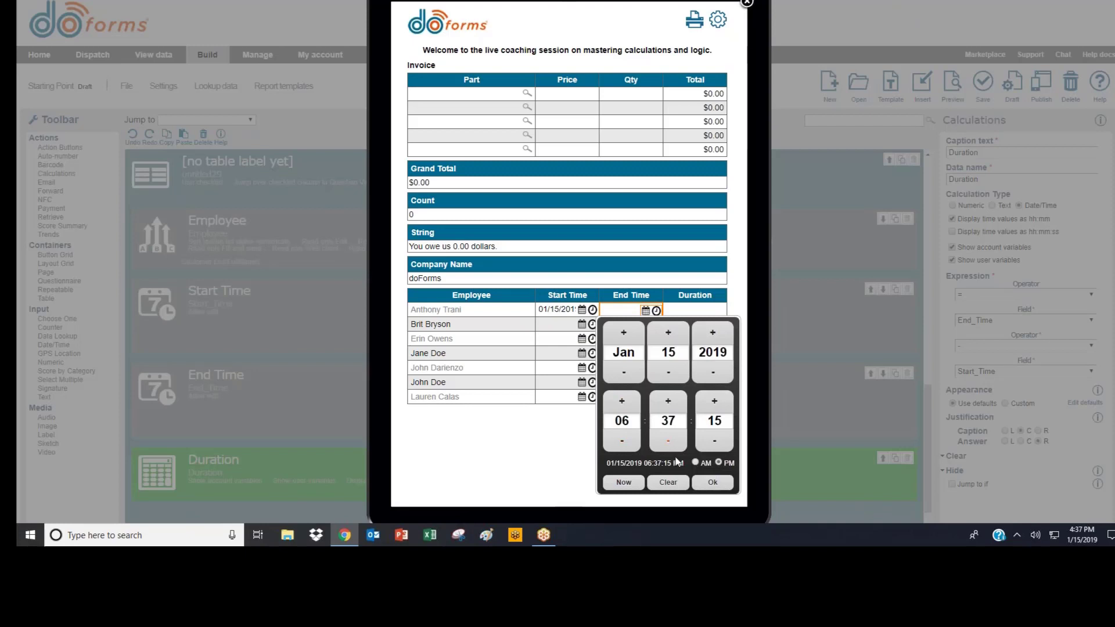
pyautogui.click(712, 482)
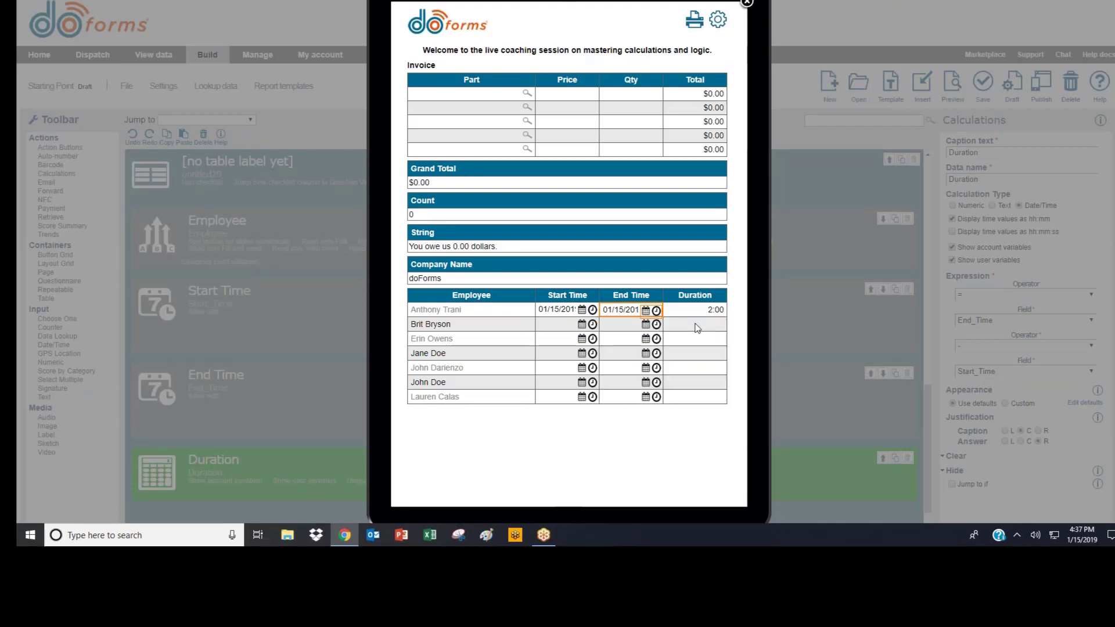
pyautogui.moveTo(710, 313); pyautogui.dragTo(722, 312)
pyautogui.click(711, 315)
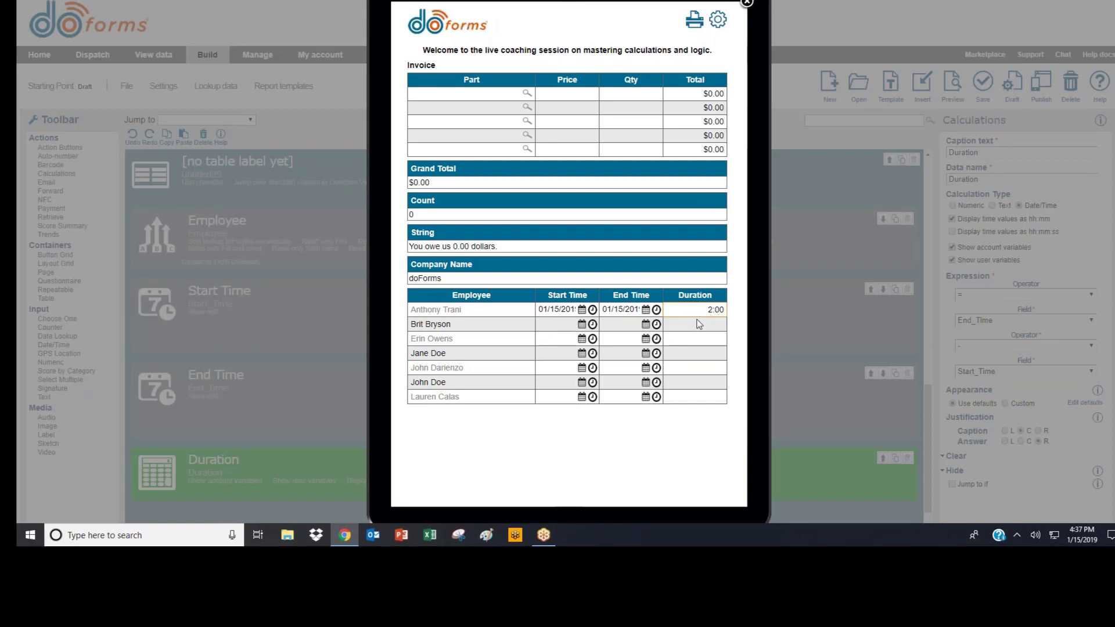
pyautogui.click(620, 310)
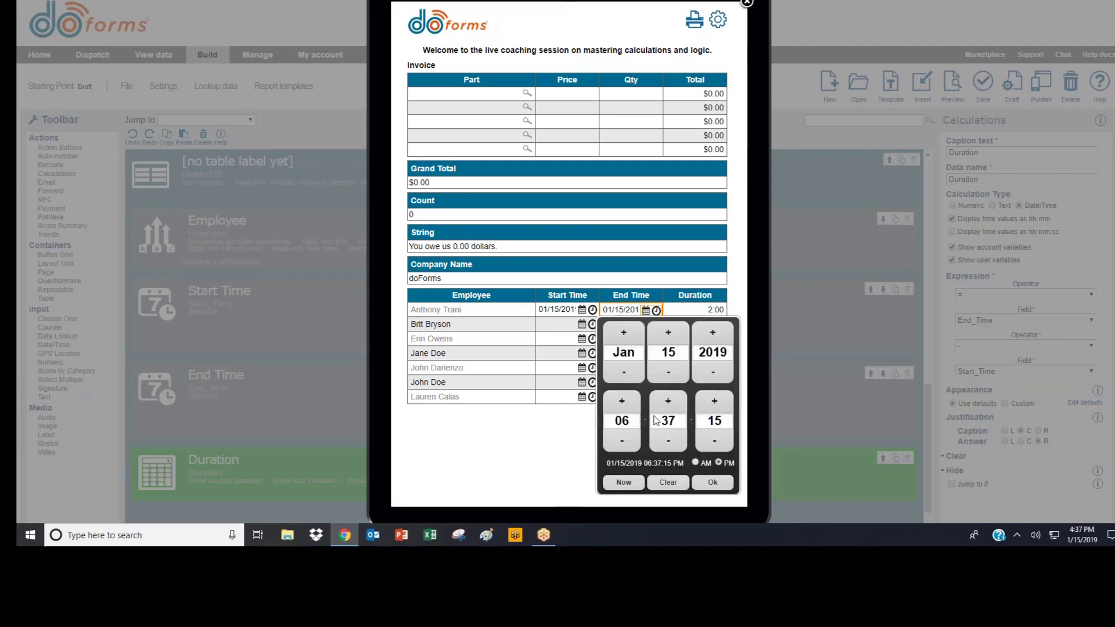
pyautogui.click(712, 482)
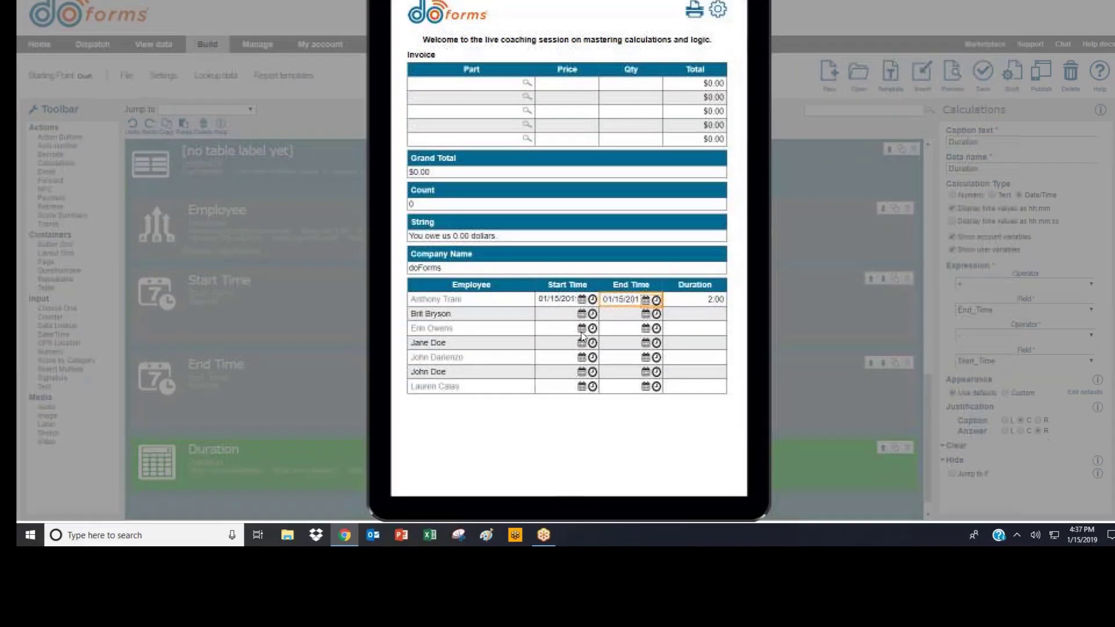
pyautogui.click(313, 250)
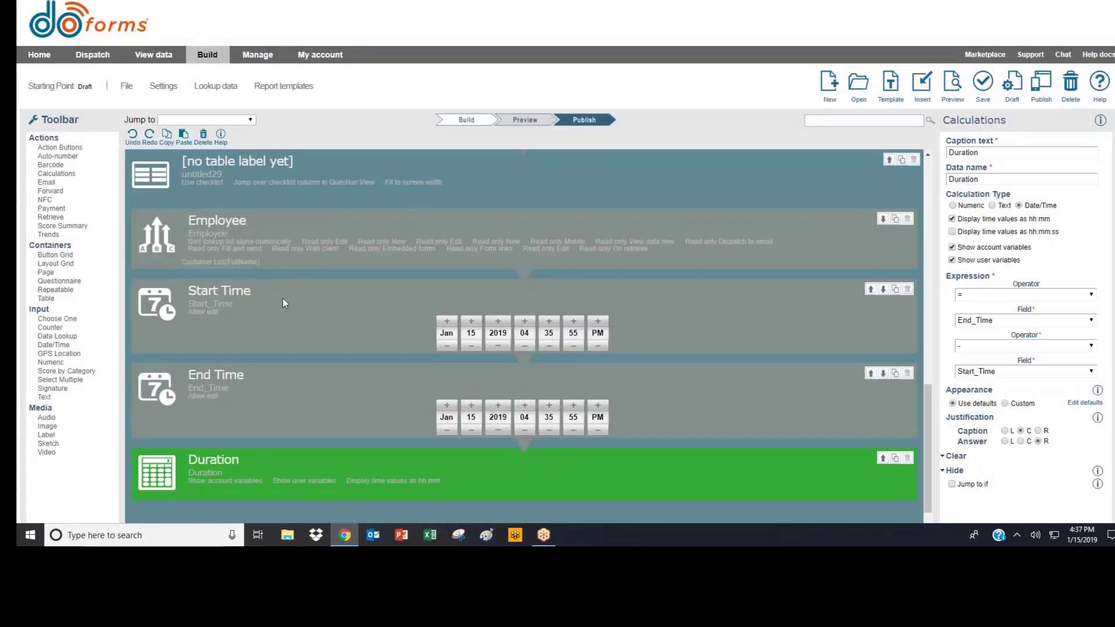
# Add a Date/Time field captioned Starting Date below the employee table
pyautogui.scroll(-1, 284, 302)
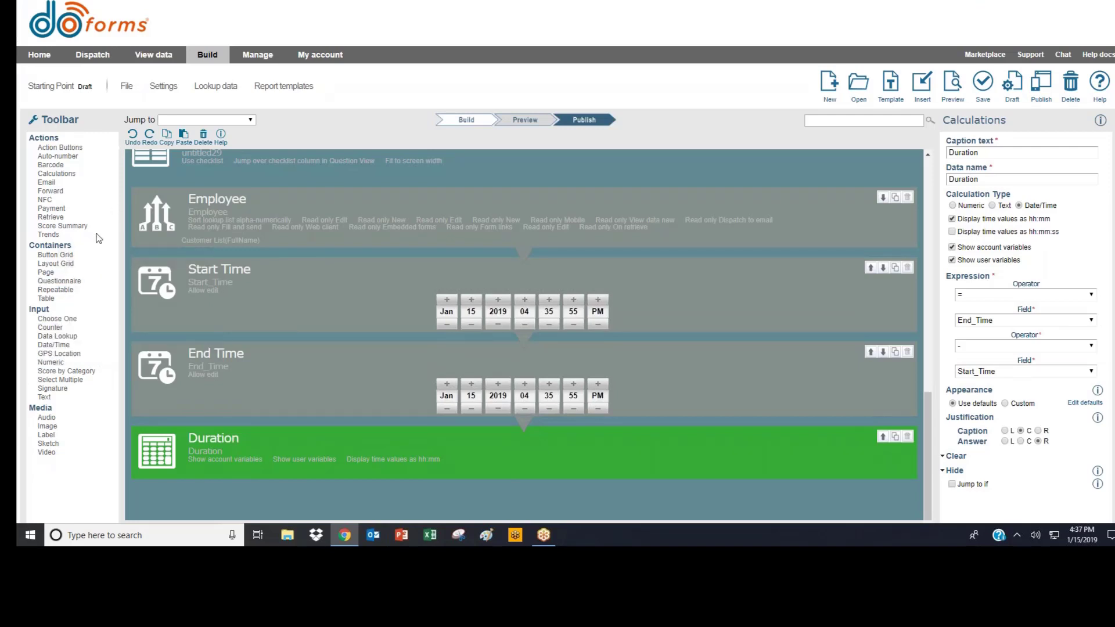
pyautogui.click(66, 346)
pyautogui.write('St')
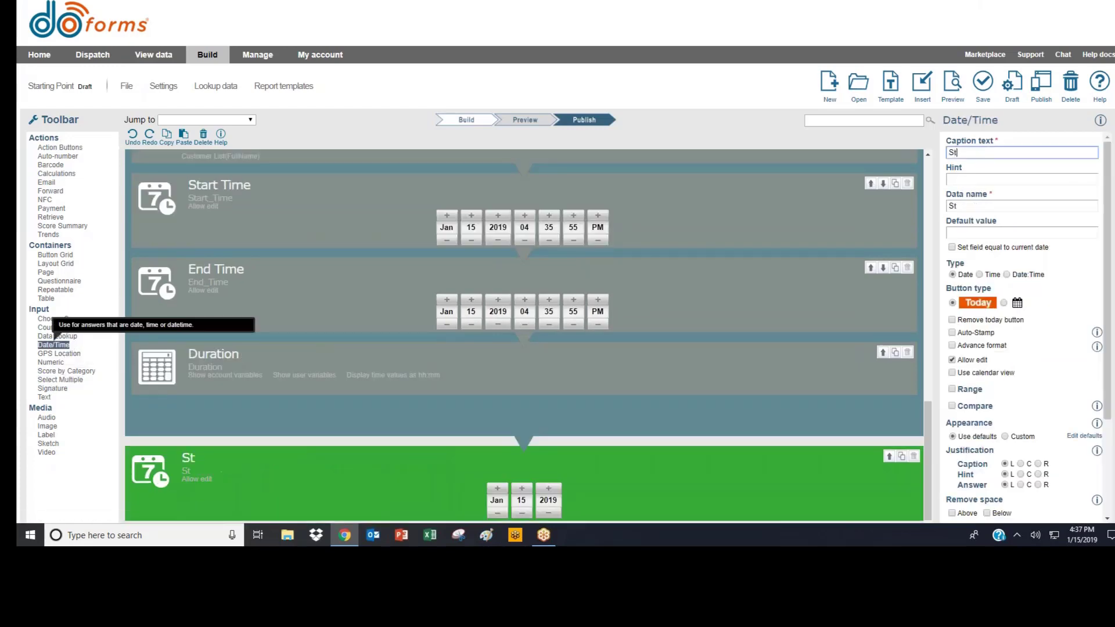
pyautogui.write('arting Date')
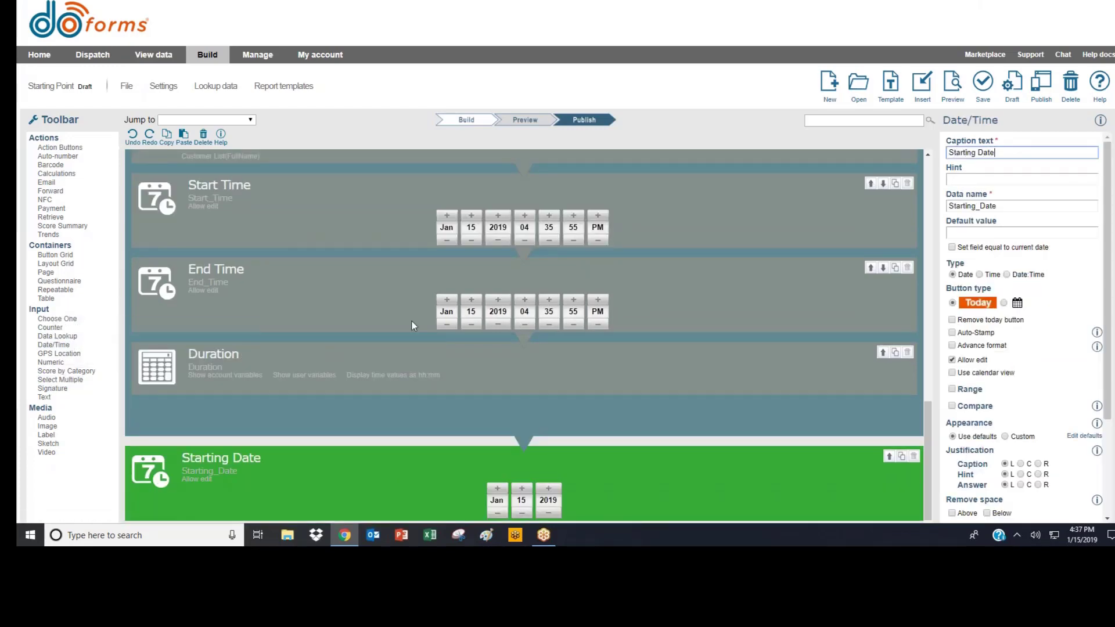
# Add a Numeric field captioned Add days and a Calculations field captioned New Date below Starting Date
pyautogui.scroll(-1, 196, 385)
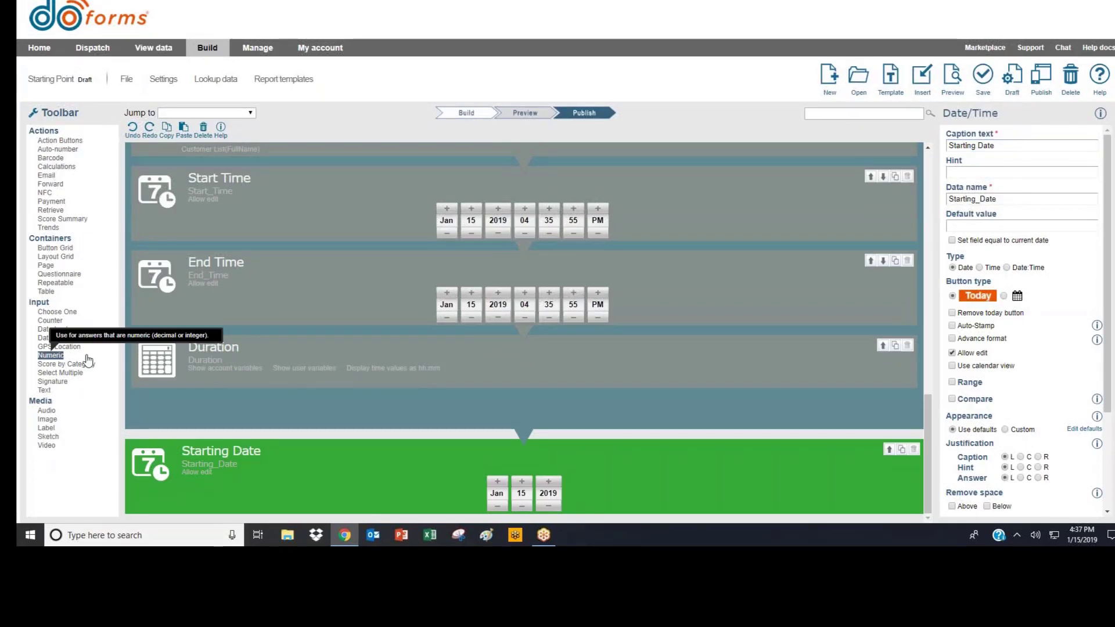
pyautogui.click(50, 354)
pyautogui.write('Add days')
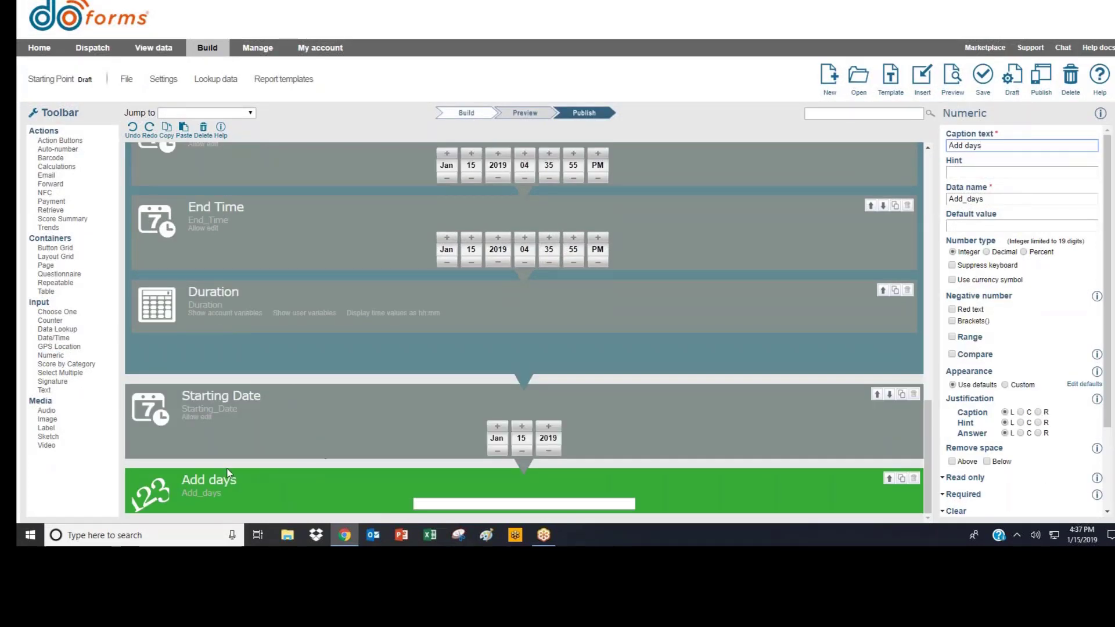
pyautogui.click(57, 167)
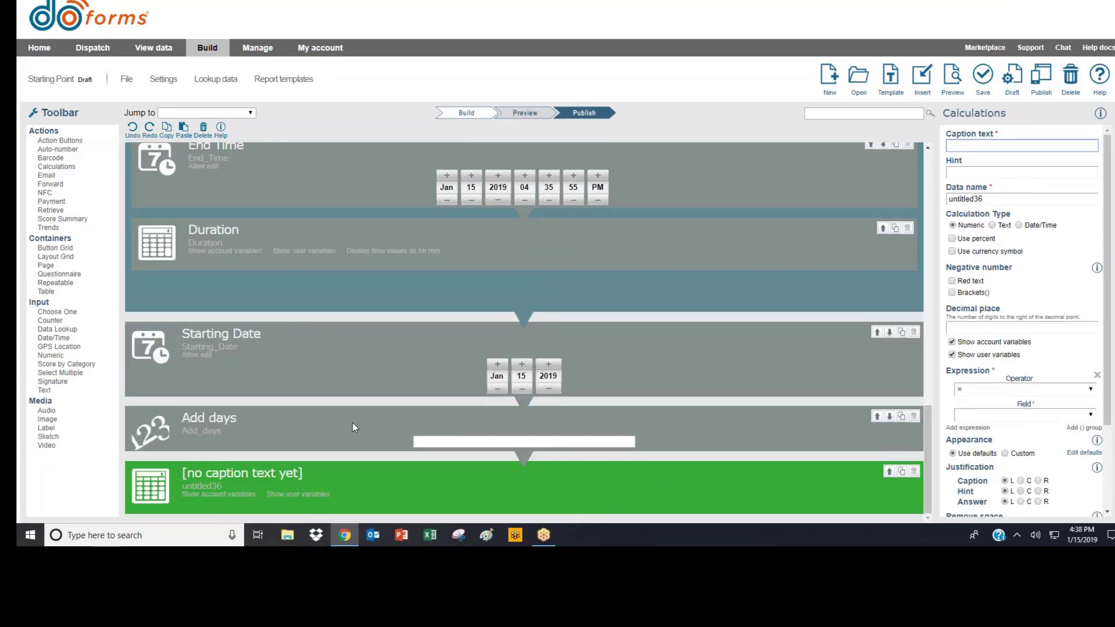
pyautogui.write('New Date')
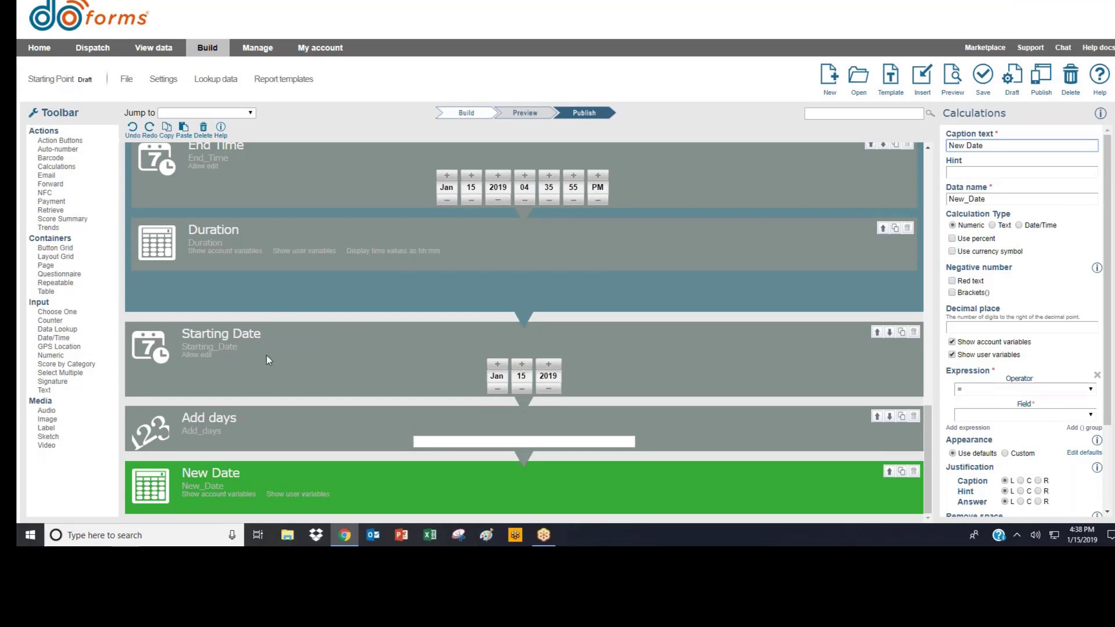
# Set the Starting Date field equal to the current date
pyautogui.click(304, 349)
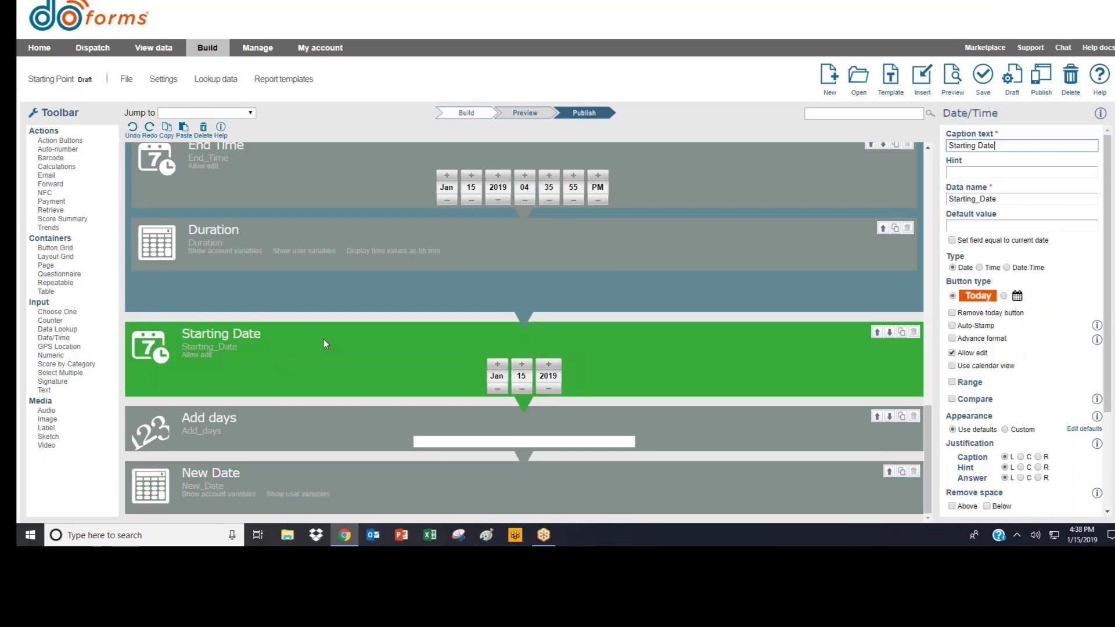
pyautogui.click(952, 240)
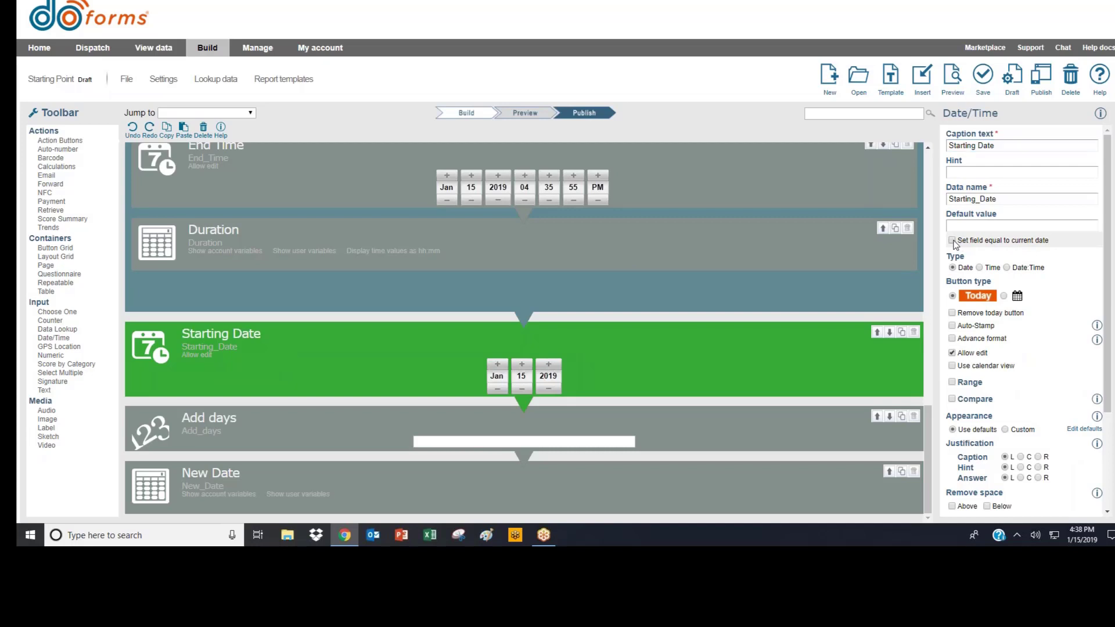
# Set the New Date calculation's type to Date/Time
pyautogui.click(256, 428)
pyautogui.click(261, 479)
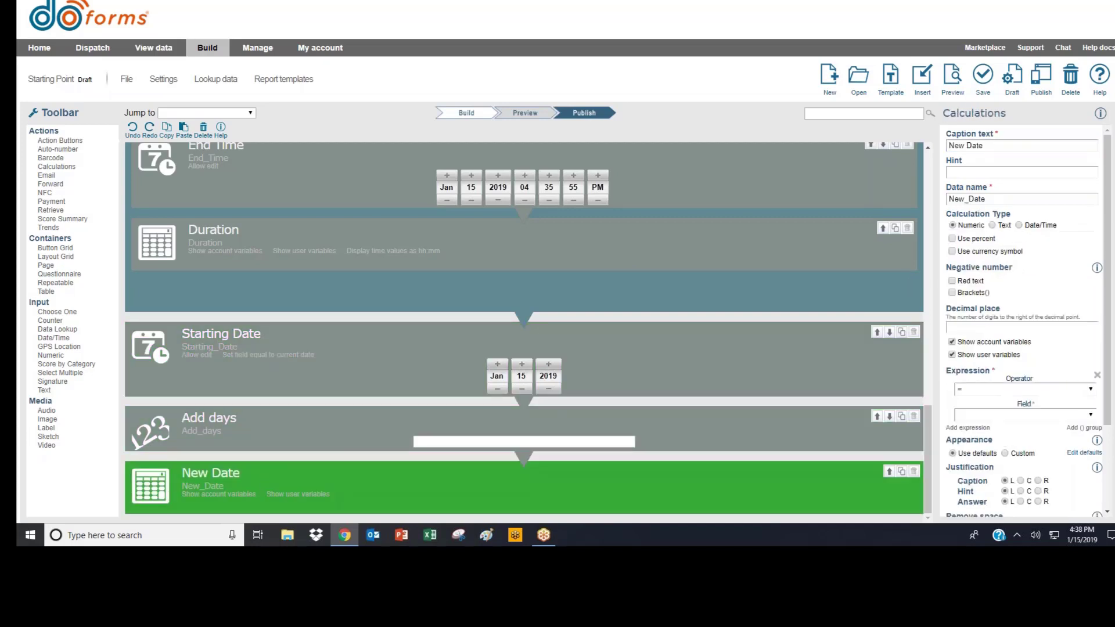
pyautogui.click(1024, 414)
pyautogui.click(1019, 232)
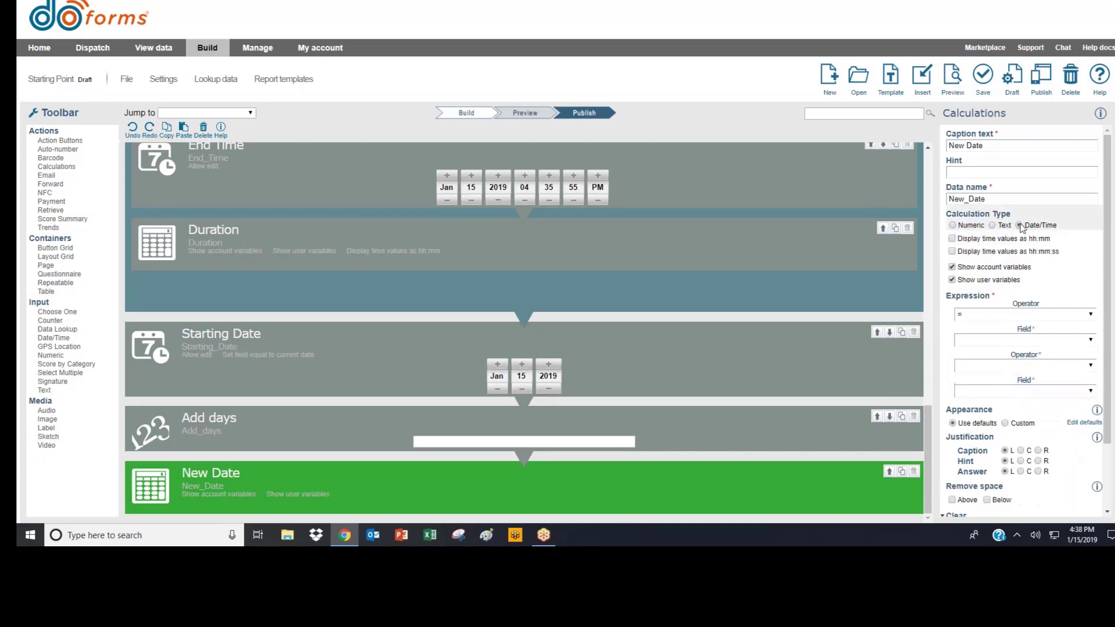
# Build the New Date expression as Starting_Date plus Add_days
pyautogui.click(988, 339)
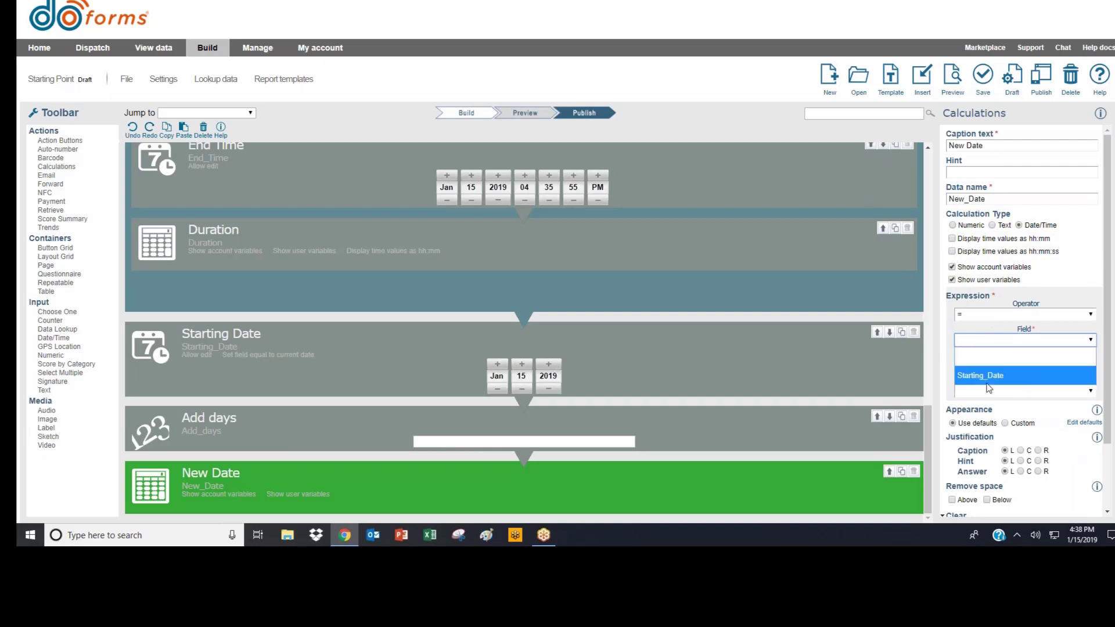
pyautogui.click(988, 373)
pyautogui.click(986, 366)
pyautogui.click(987, 400)
pyautogui.click(1022, 391)
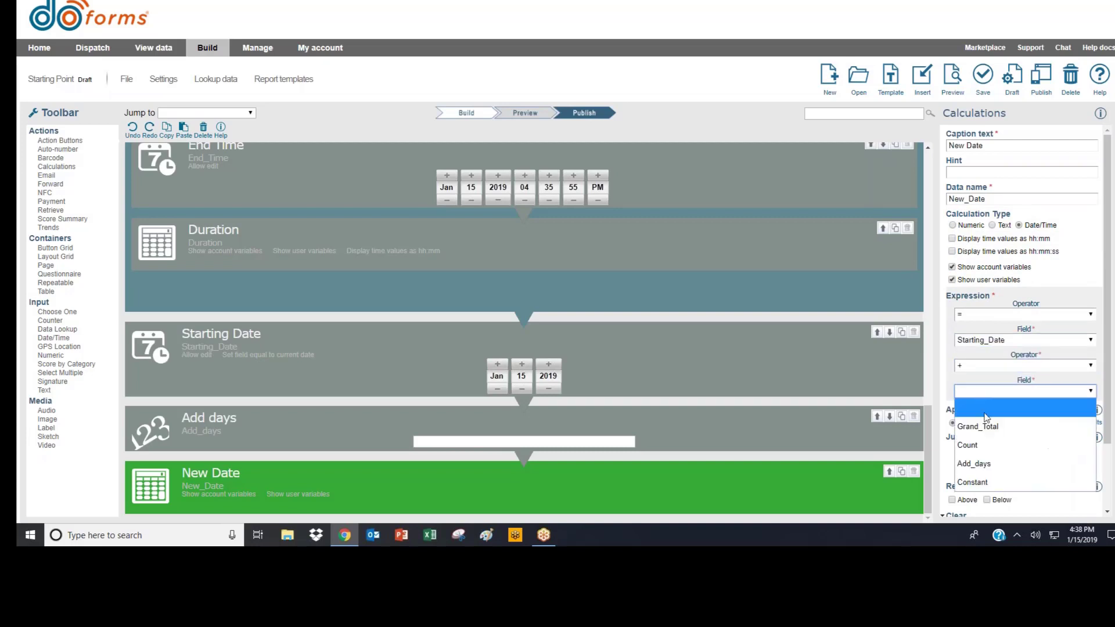
pyautogui.click(996, 461)
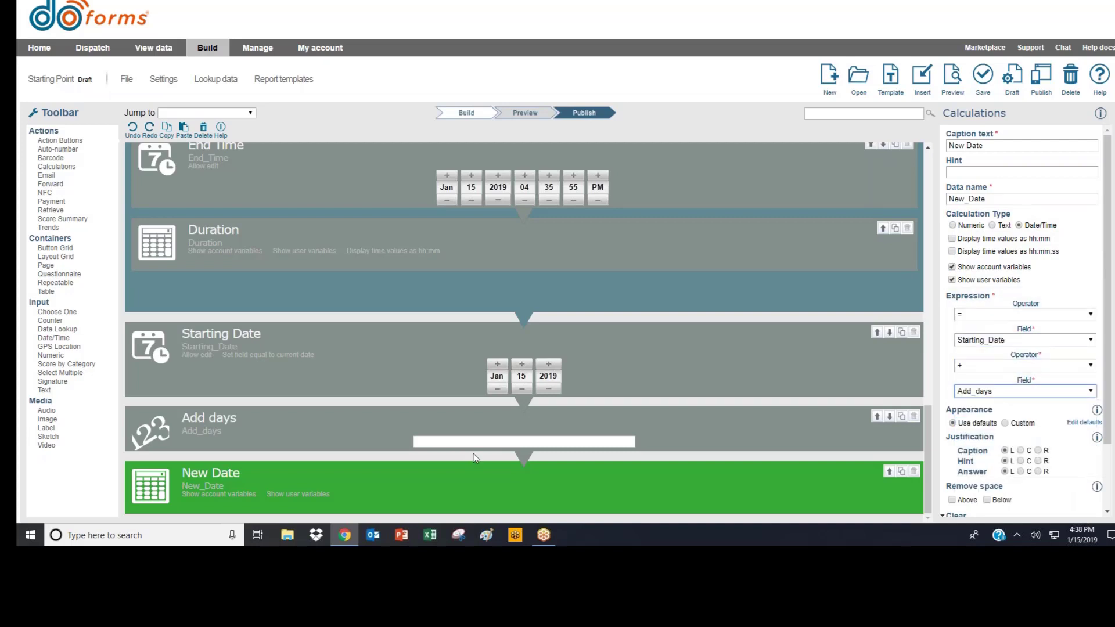
pyautogui.click(216, 409)
pyautogui.click(246, 496)
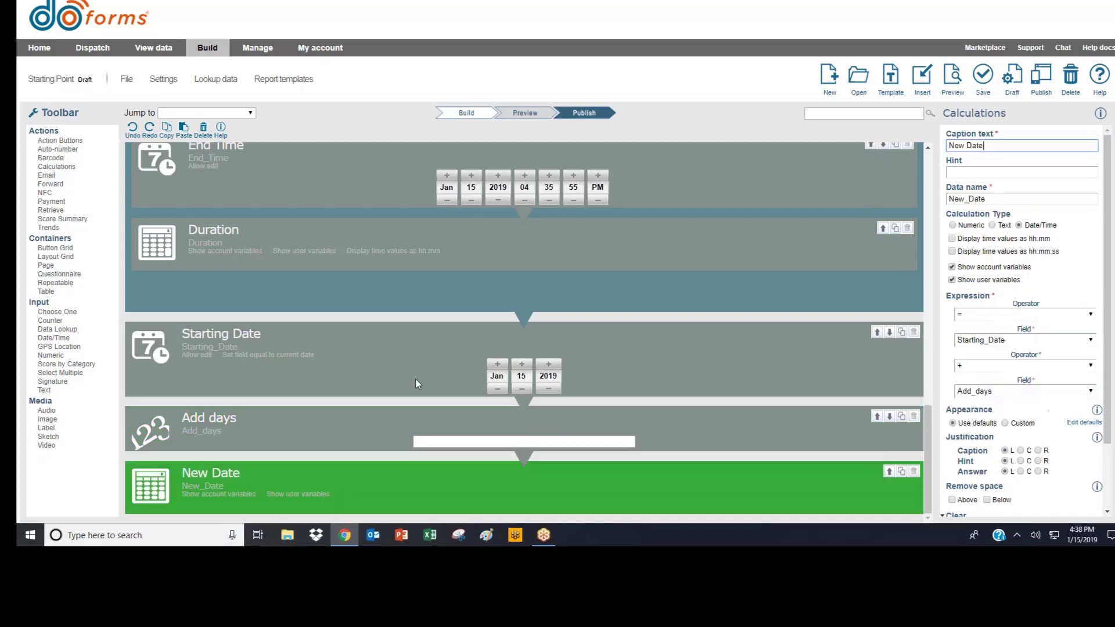
# Preview the form and test the New Date calculation with Add days values of 2 and 24
pyautogui.click(952, 78)
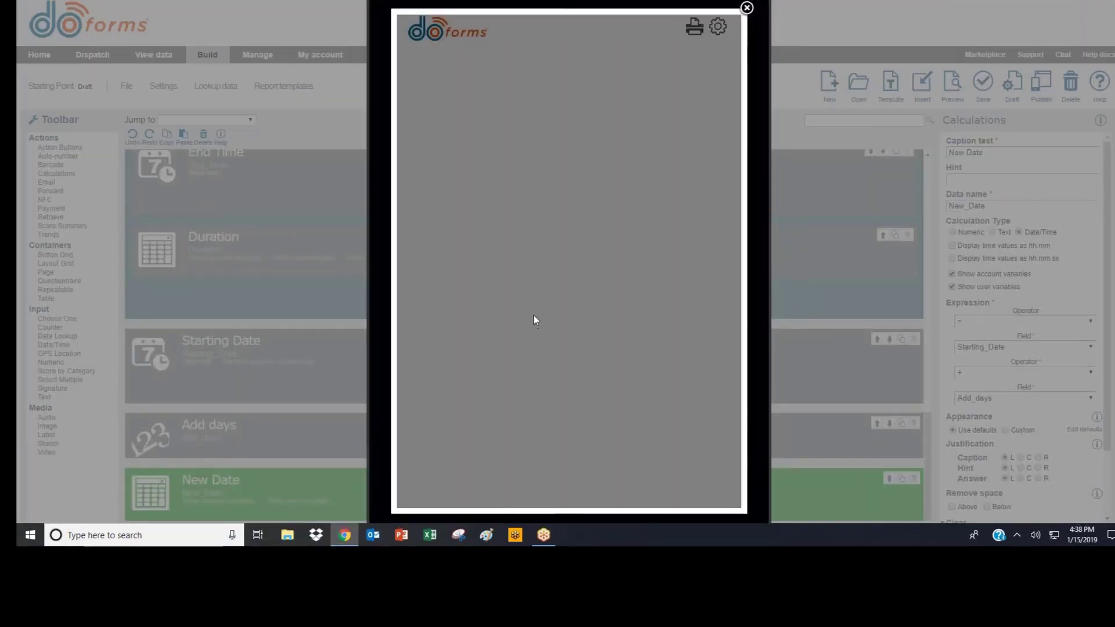
pyautogui.scroll(-1, 482, 434)
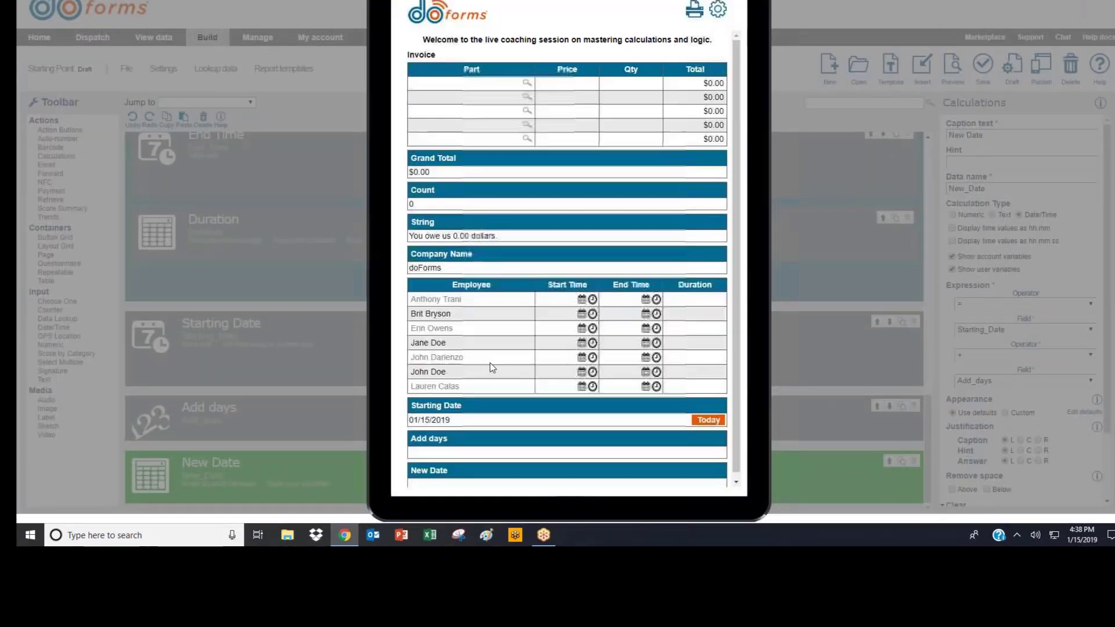
pyautogui.click(454, 446)
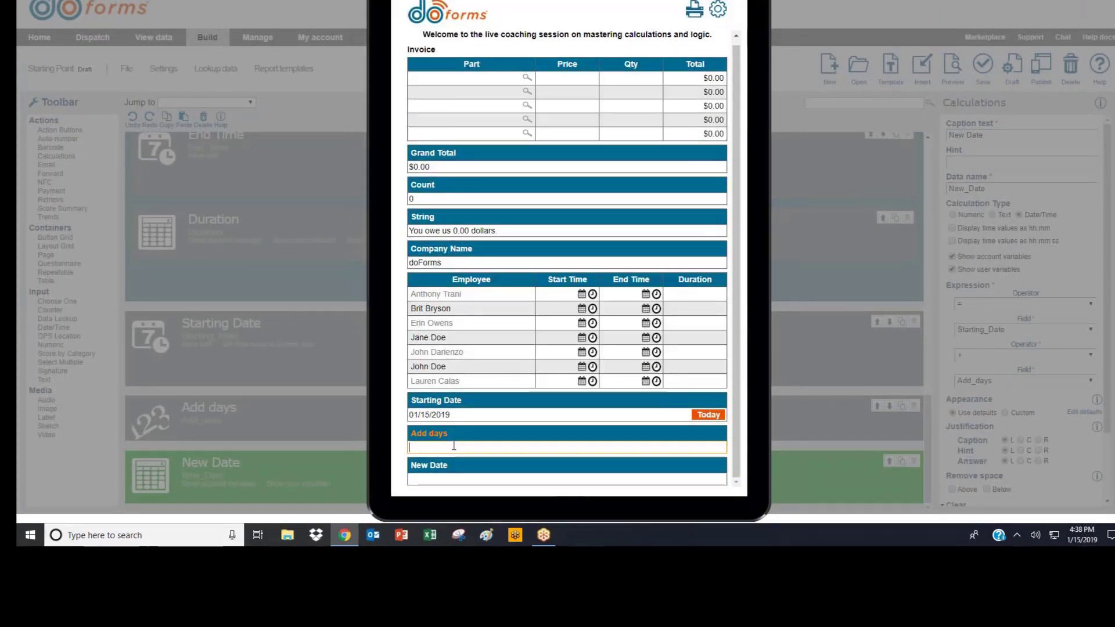
pyautogui.write('2')
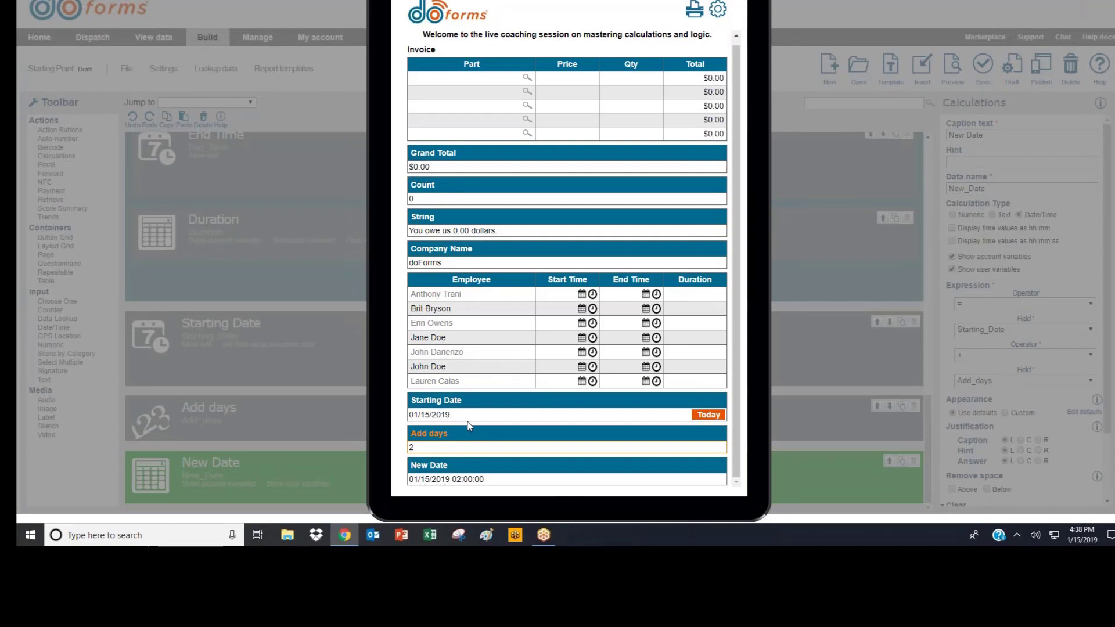
pyautogui.write('4')
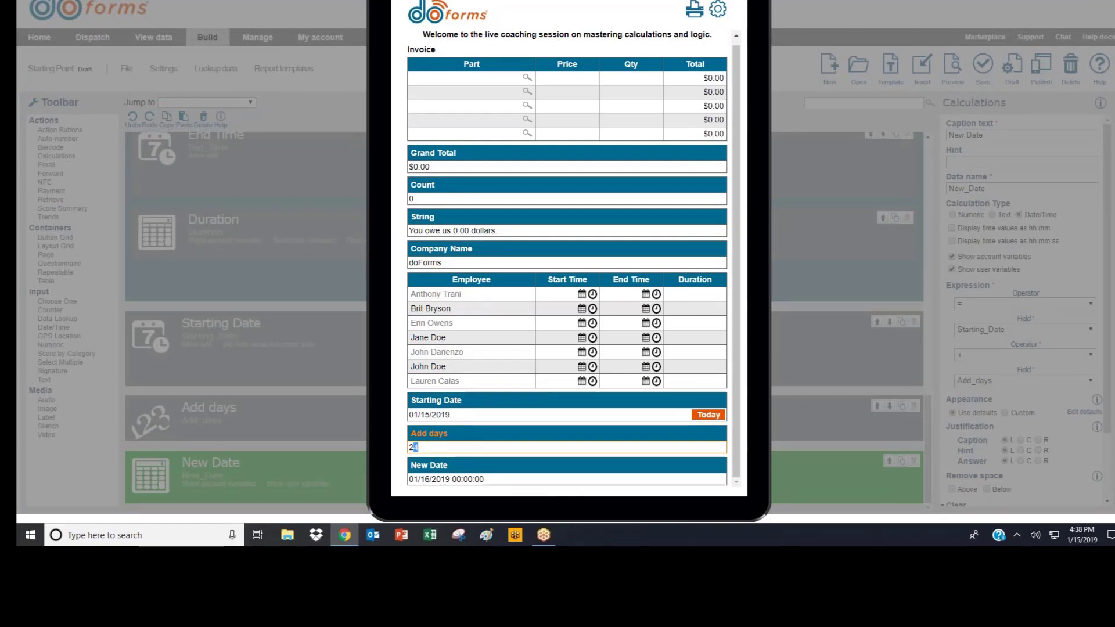
# Test the previewed calculation with 48 in Add days, and return the value to 24
pyautogui.moveTo(418, 447); pyautogui.dragTo(405, 451)
pyautogui.click(419, 447)
pyautogui.moveTo(424, 450); pyautogui.dragTo(308, 432)
pyautogui.write('48')
pyautogui.moveTo(444, 448); pyautogui.dragTo(354, 441)
pyautogui.write('24')
# Examine the time portion of the New Date result and close the preview
pyautogui.moveTo(488, 482); pyautogui.dragTo(455, 484)
pyautogui.click(491, 482)
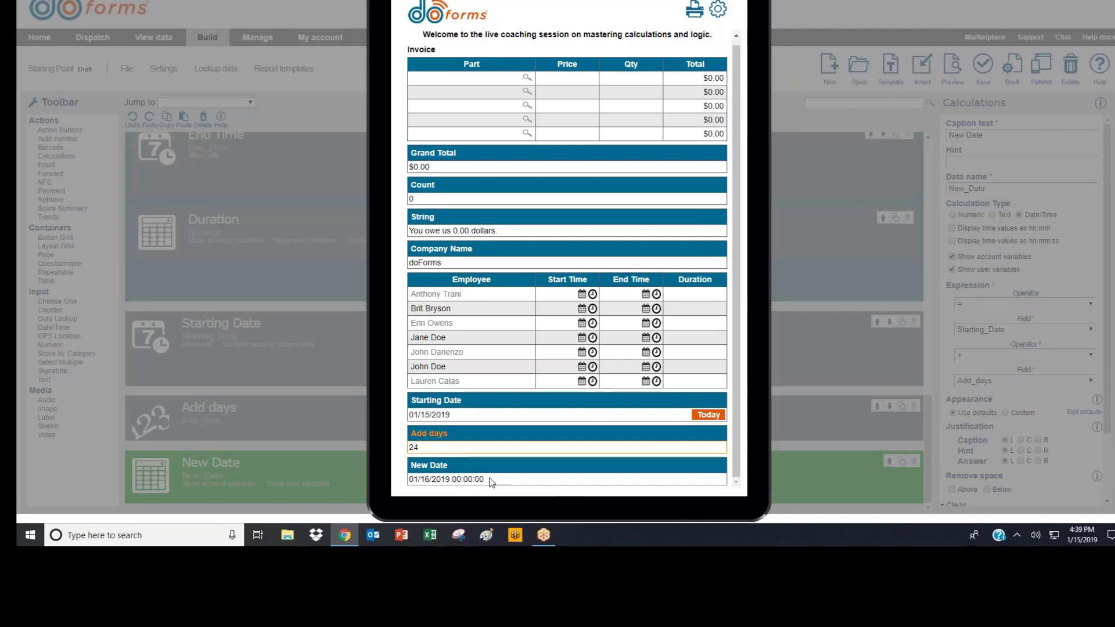
pyautogui.moveTo(486, 480); pyautogui.dragTo(450, 481)
pyautogui.click(471, 480)
pyautogui.moveTo(453, 479); pyautogui.dragTo(490, 480)
pyautogui.click(494, 481)
pyautogui.press('Escape')
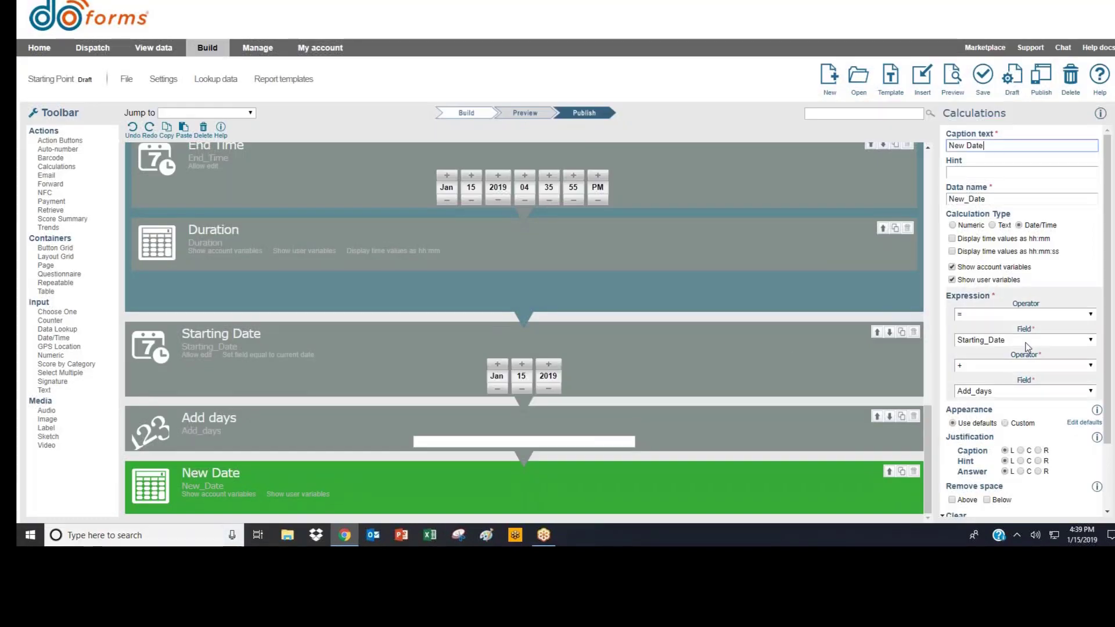
# Hide the New Date calculation field in all available views
pyautogui.scroll(-2, 1028, 347)
pyautogui.click(989, 451)
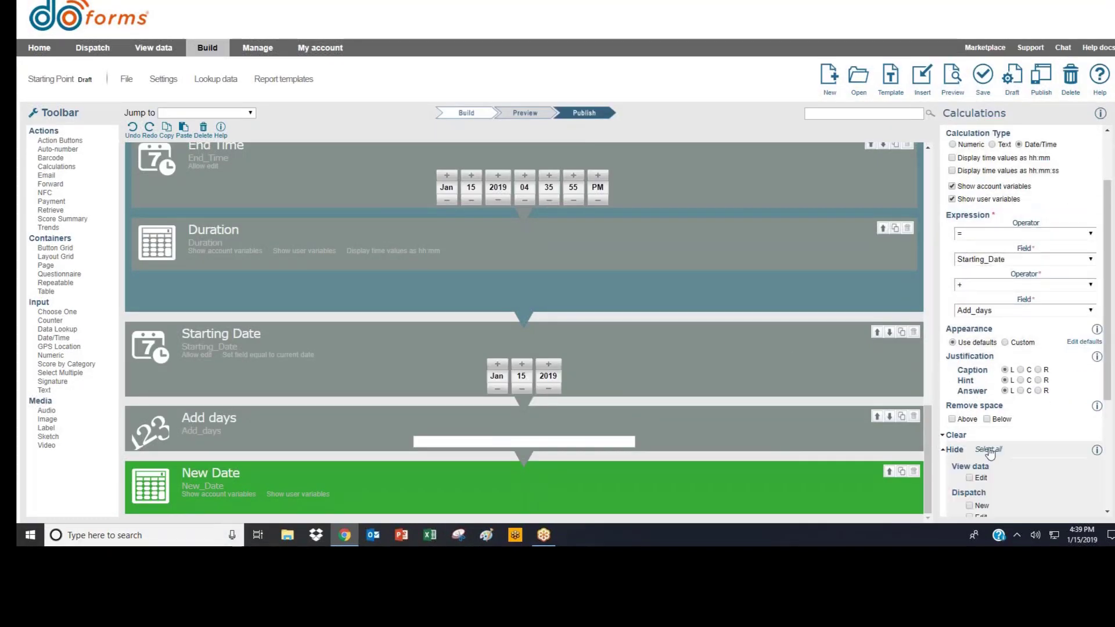
pyautogui.click(989, 450)
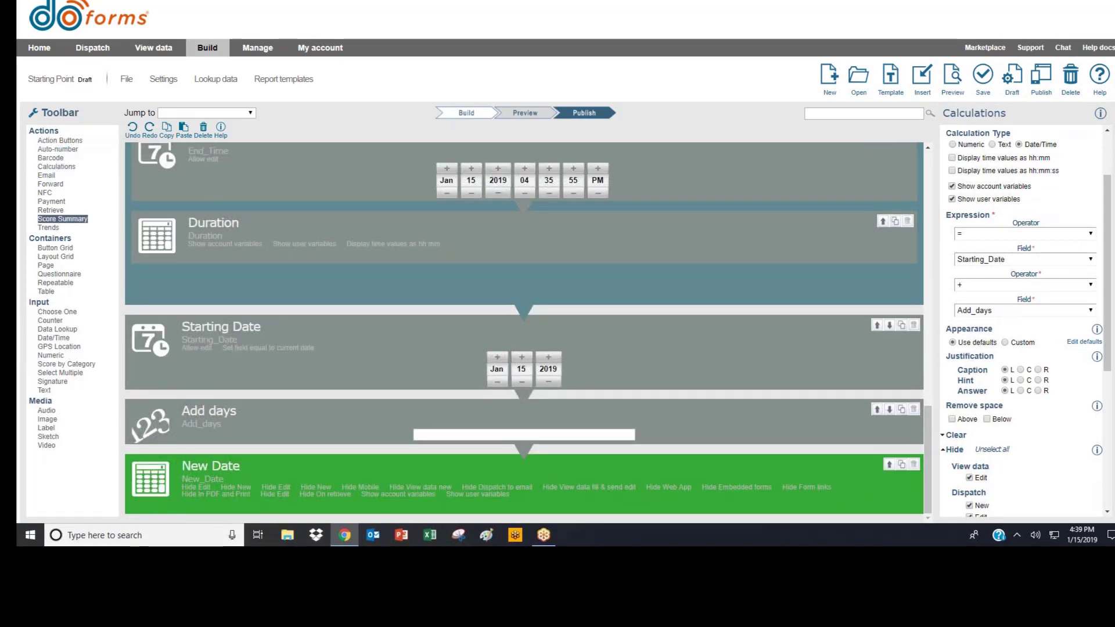
# Add a Date/Time field captioned New Date below the calculation, with the data name New_Date_2
pyautogui.click(54, 337)
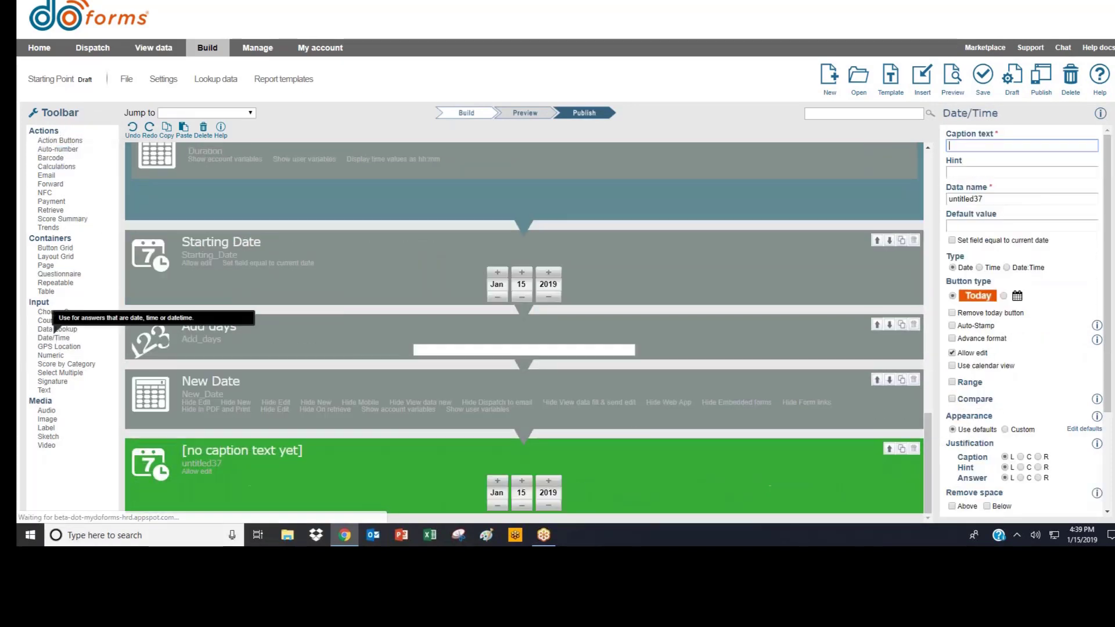
pyautogui.write('New Date')
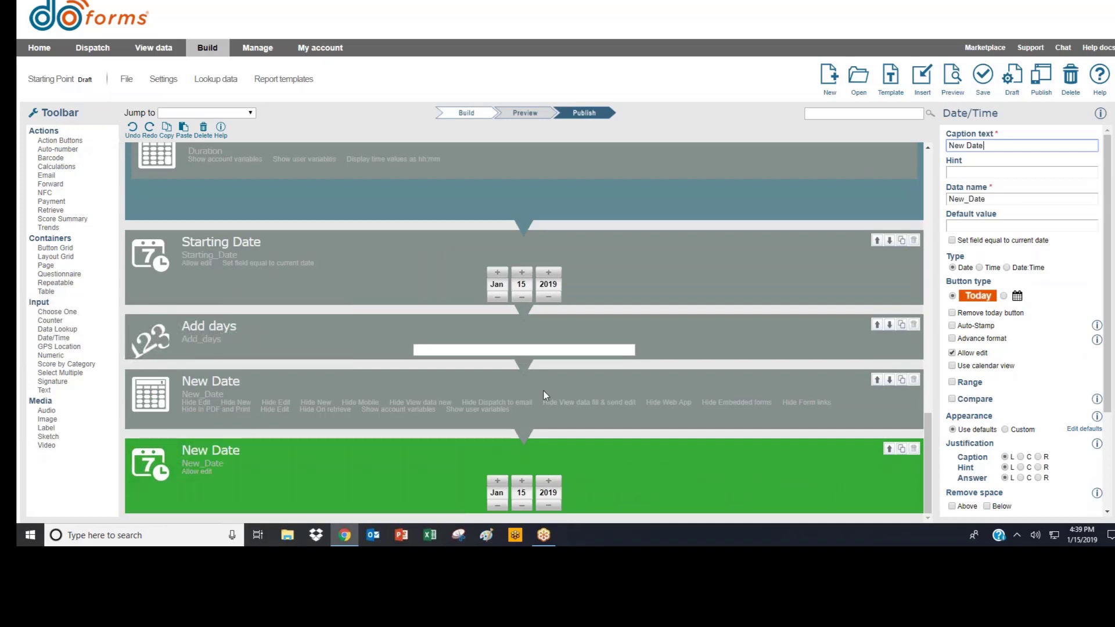
pyautogui.click(1008, 200)
pyautogui.write('_22')
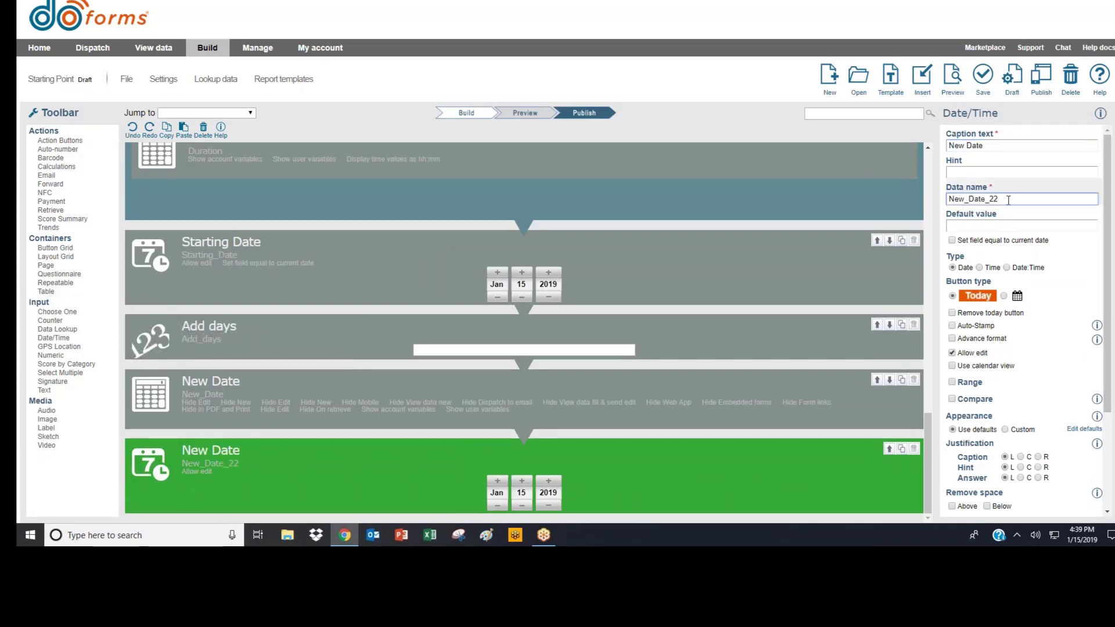
# Enable an If, Then, Else action on the New_Date_2 field with the condition that Starting_Date is not empty
pyautogui.scroll(-3, 985, 441)
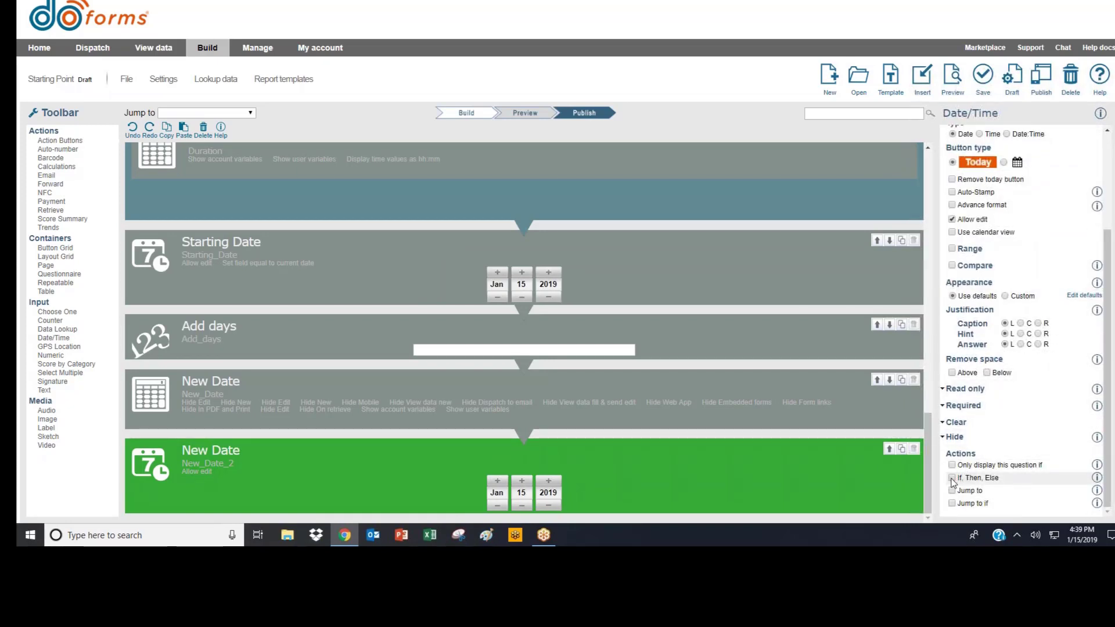
pyautogui.click(952, 479)
pyautogui.click(987, 353)
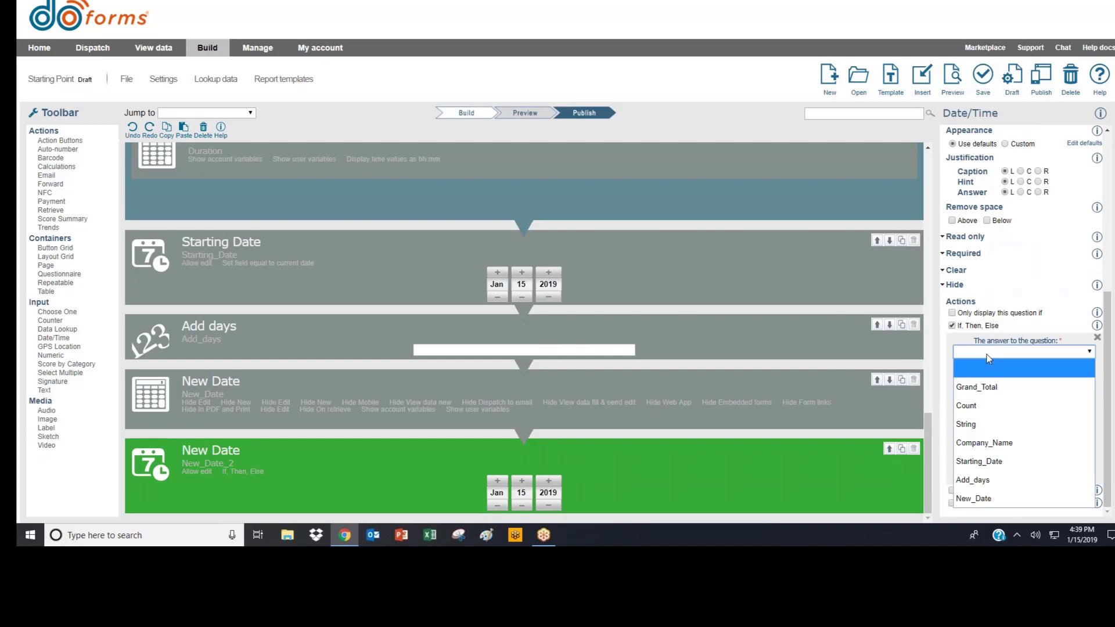
pyautogui.click(1012, 495)
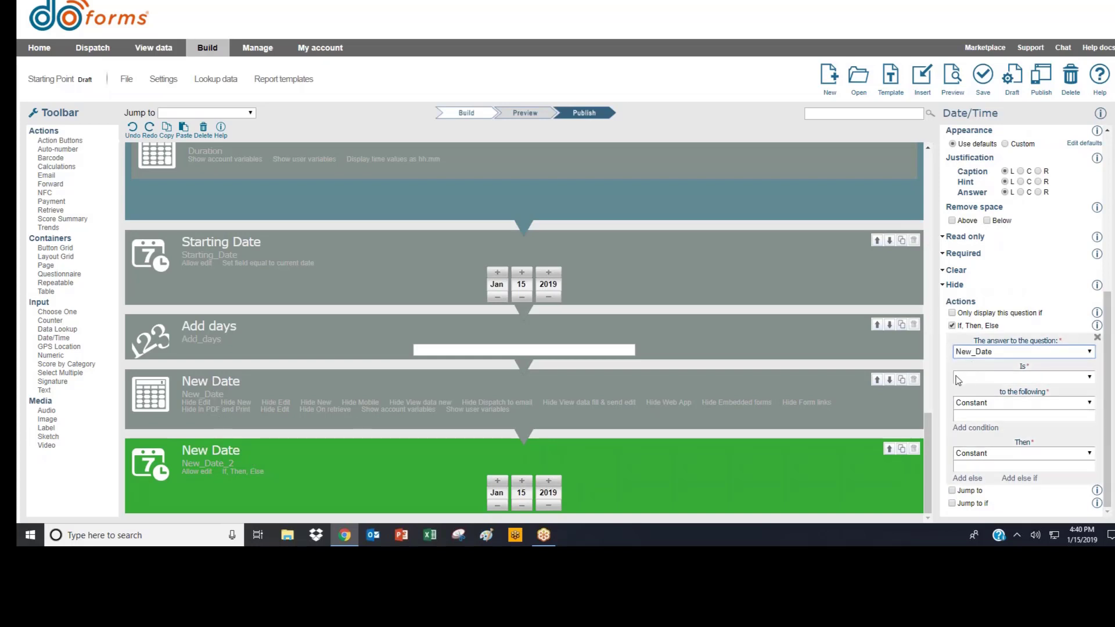
pyautogui.click(1050, 354)
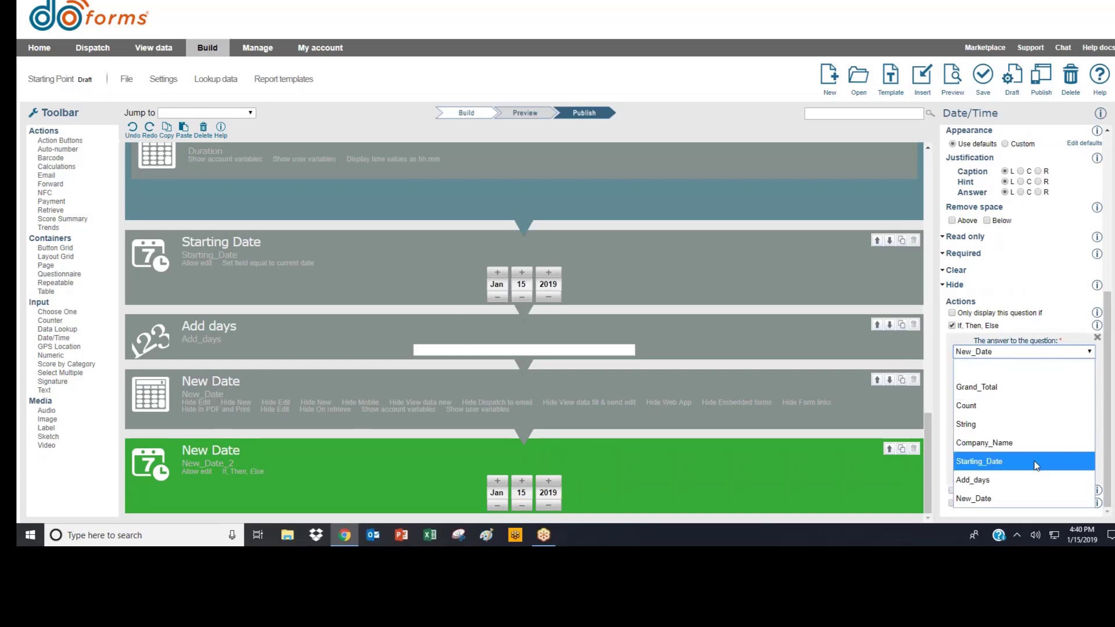
pyautogui.click(1036, 464)
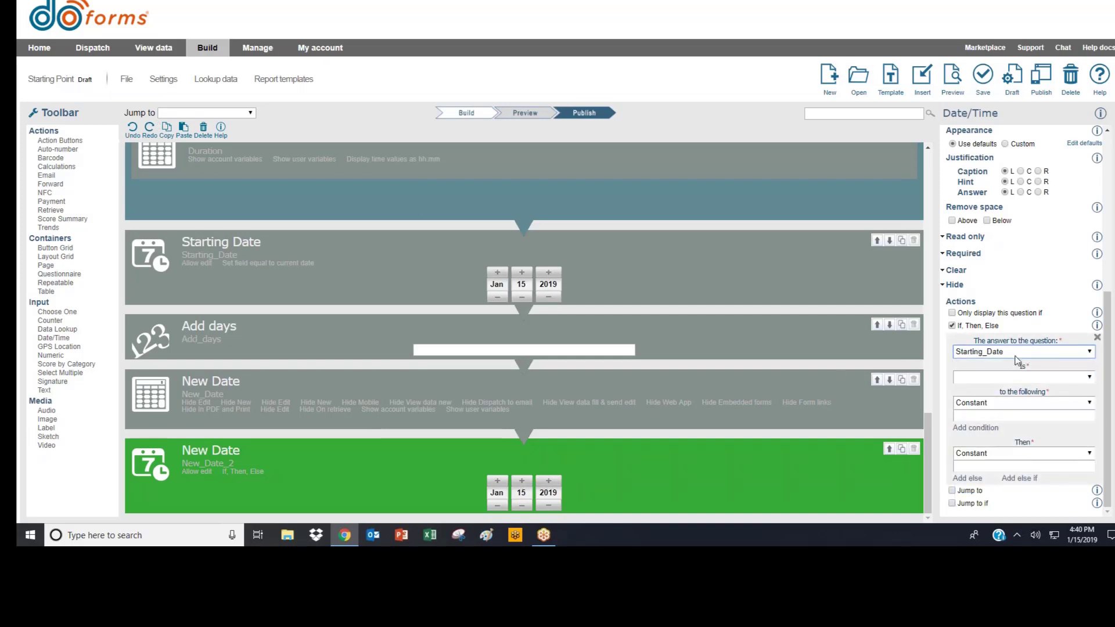
pyautogui.click(1011, 377)
pyautogui.click(1002, 364)
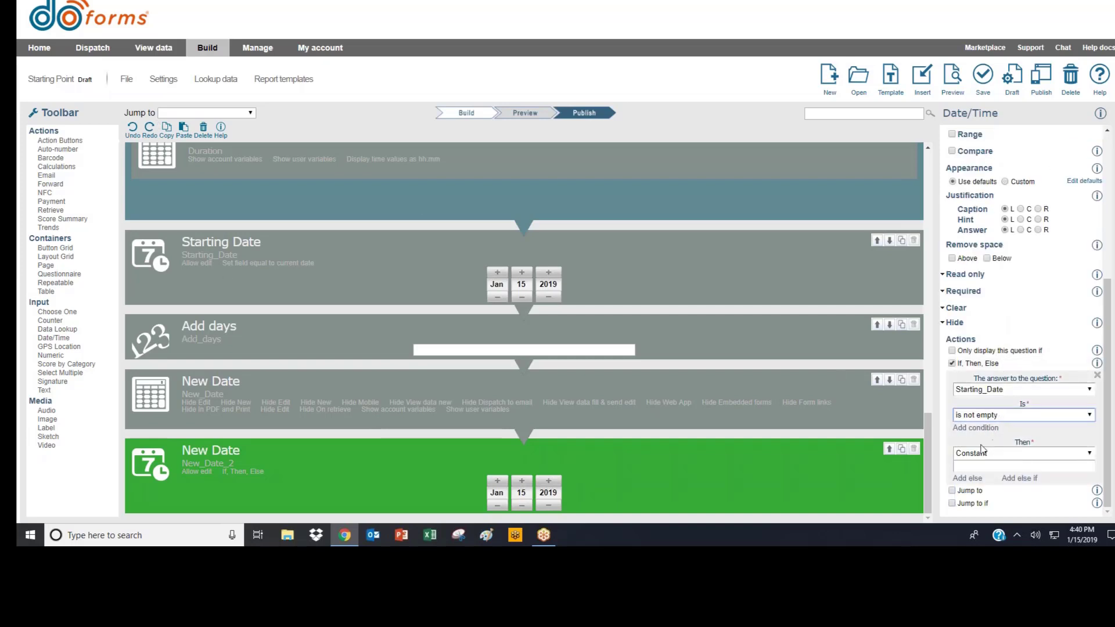
# Set the action's Then result to the other question New_Date
pyautogui.click(982, 455)
pyautogui.click(993, 489)
pyautogui.click(997, 466)
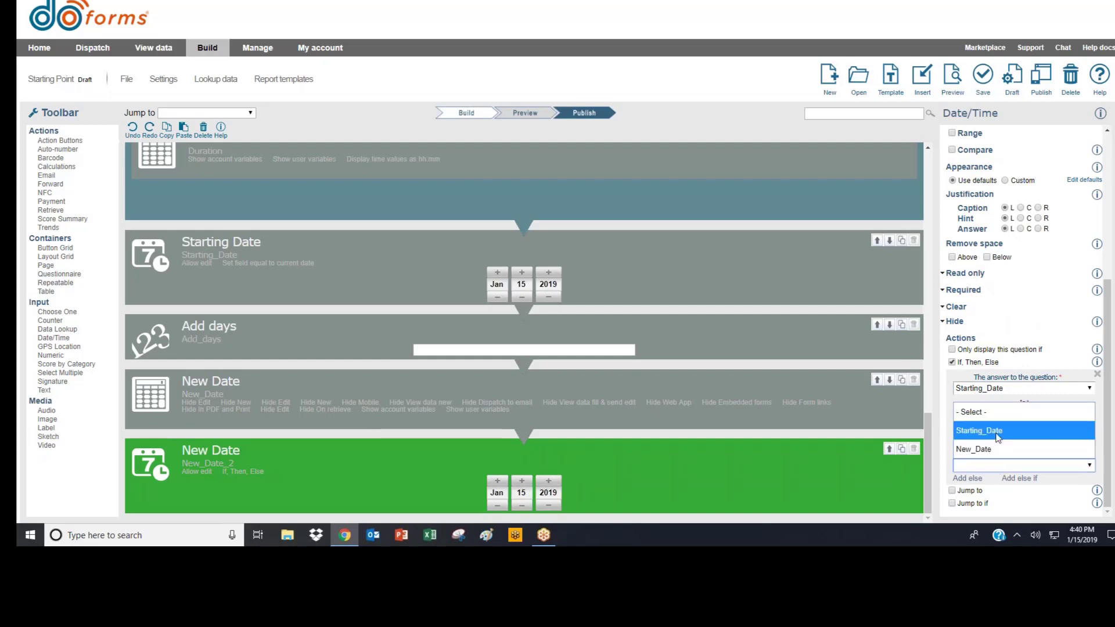
pyautogui.click(981, 449)
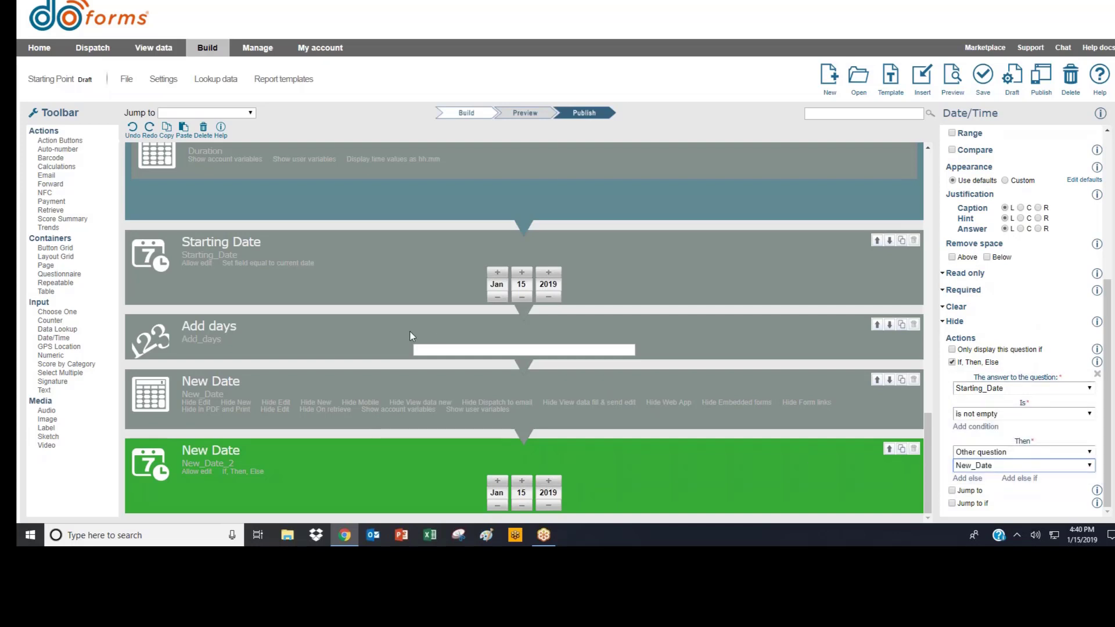
# Review the settings of the Starting Date field and the hidden New Date calculation
pyautogui.click(197, 264)
pyautogui.click(273, 499)
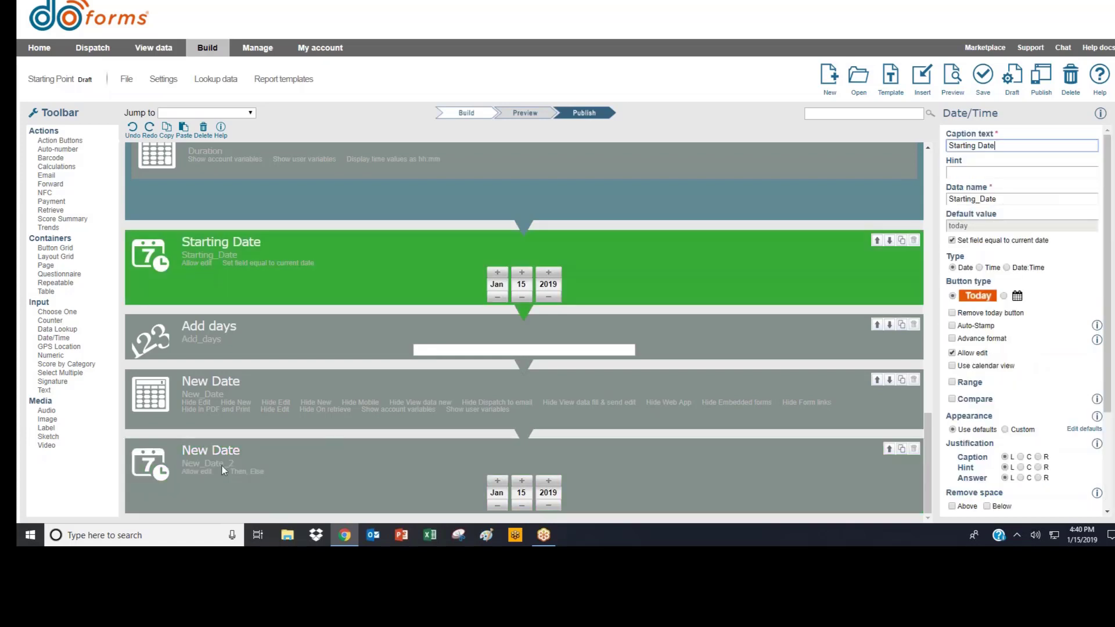
pyautogui.click(208, 395)
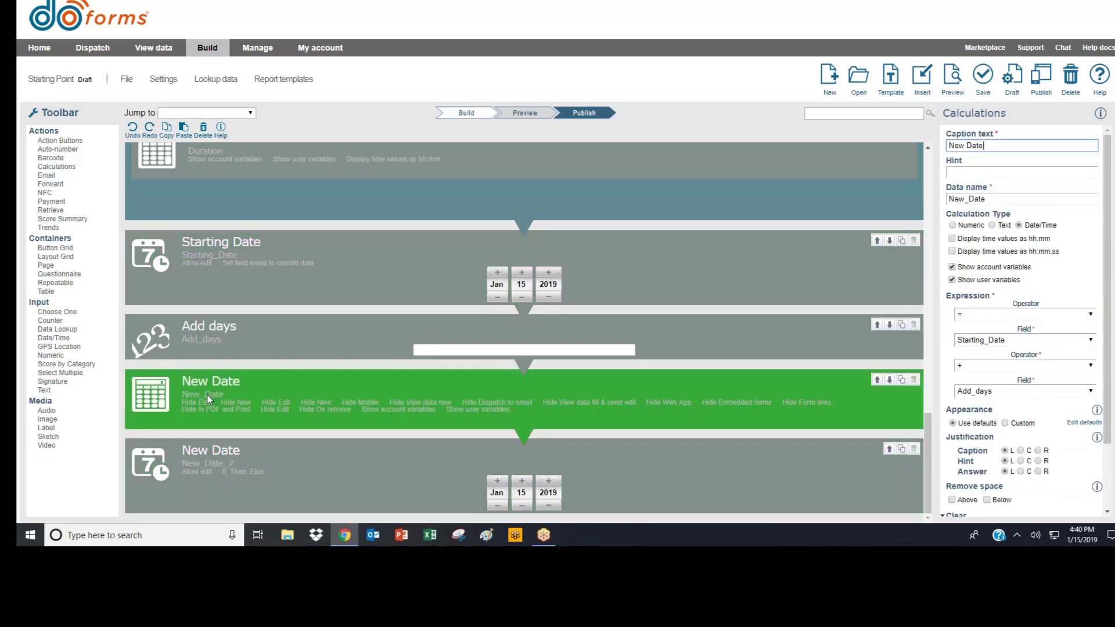
# Enable the advance format on the New_Date_2 field and set it to MM/dd/yyyy
pyautogui.click(256, 473)
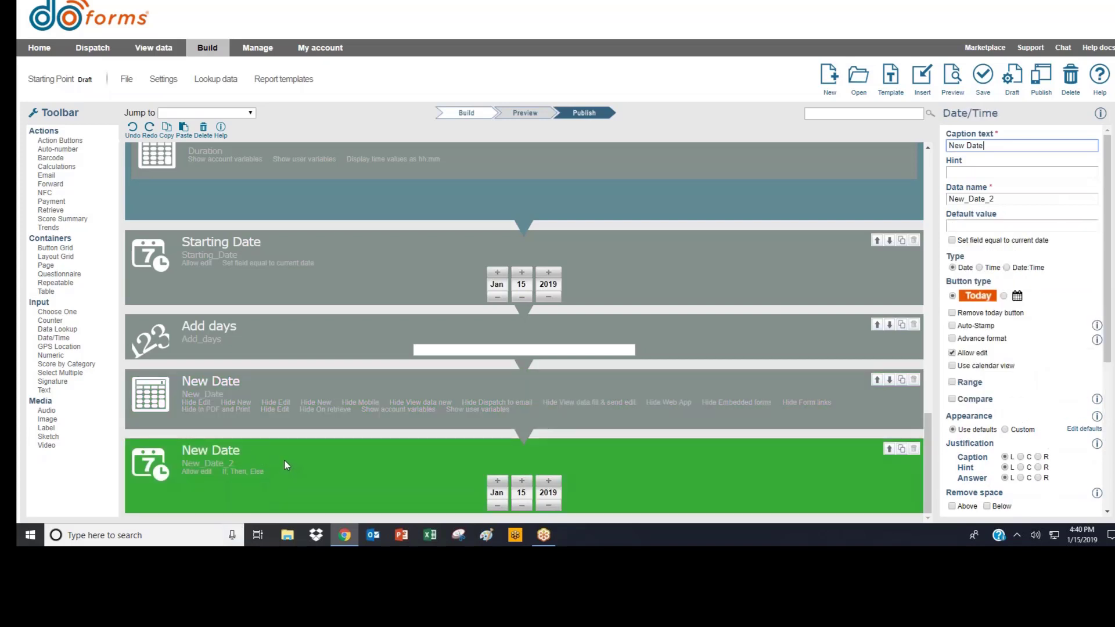
pyautogui.click(961, 342)
pyautogui.click(952, 338)
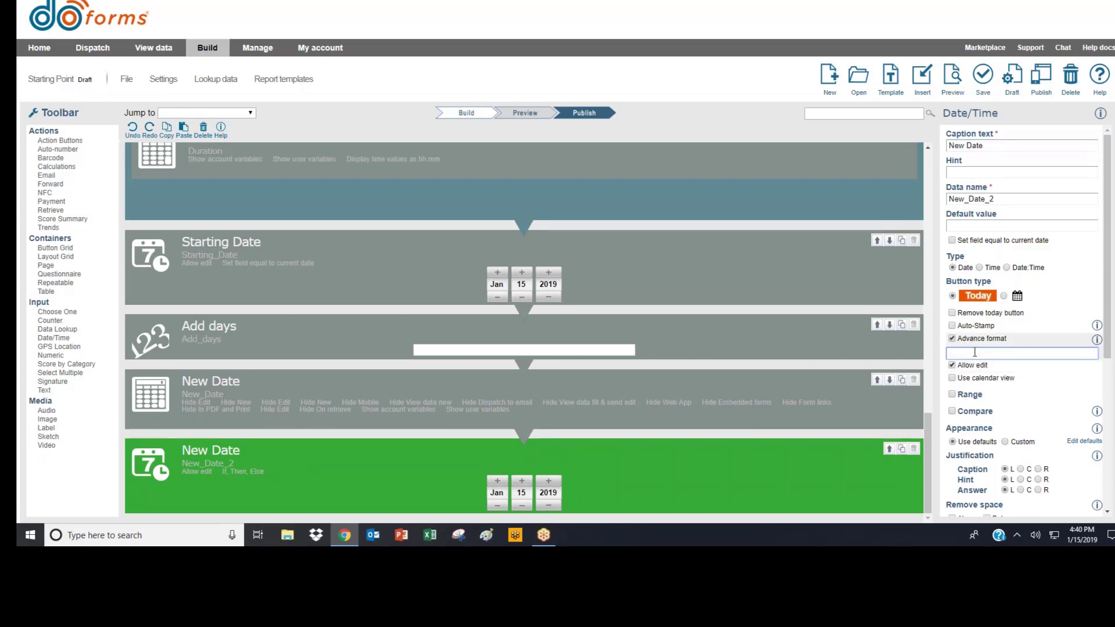
pyautogui.write('MM/dd/yyyy')
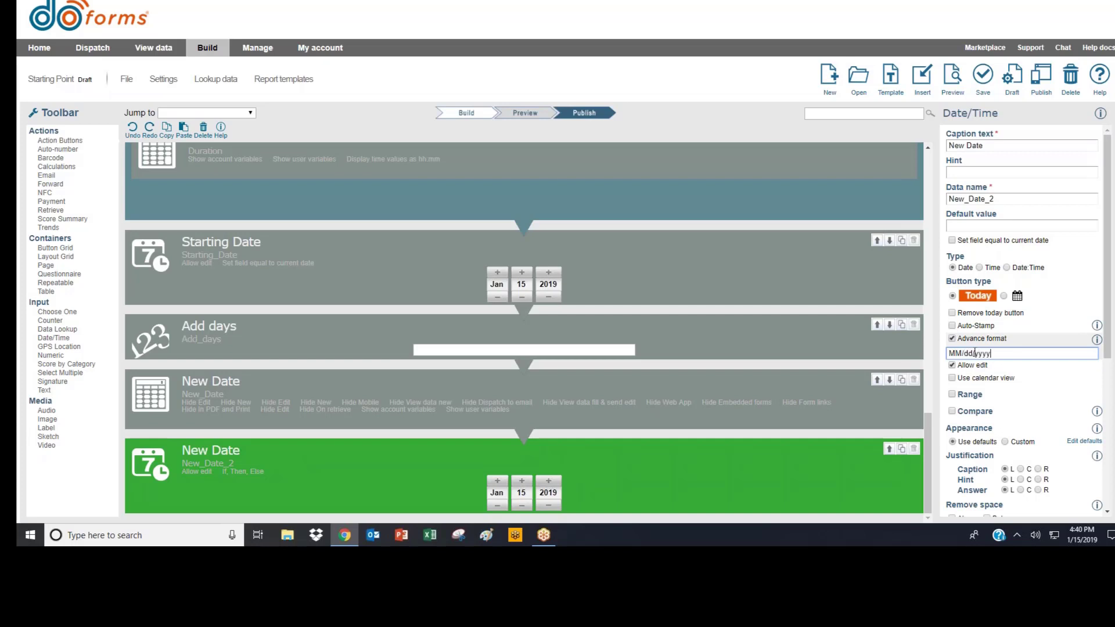
# Preview the form and check the date-only New Date field with 24 in Add days
pyautogui.click(952, 79)
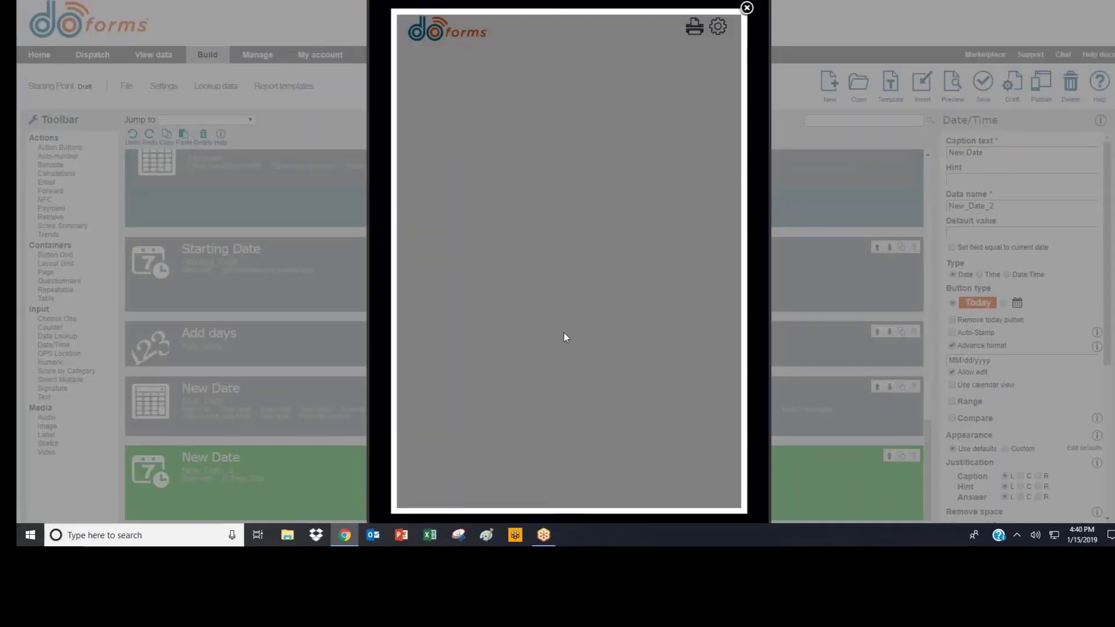
pyautogui.scroll(-1, 511, 360)
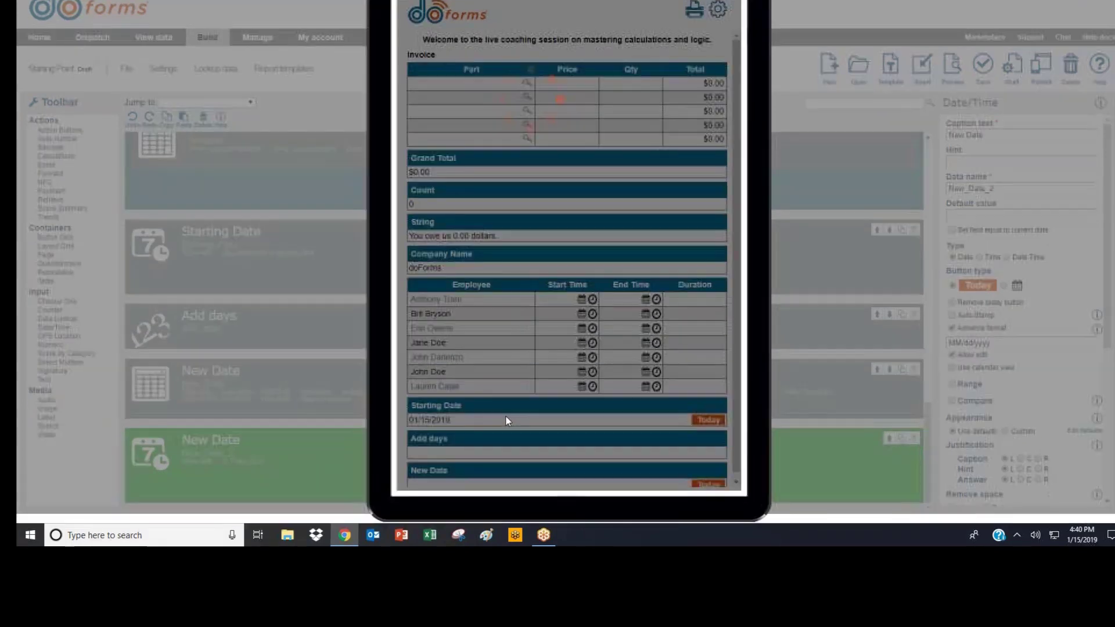
pyautogui.click(440, 445)
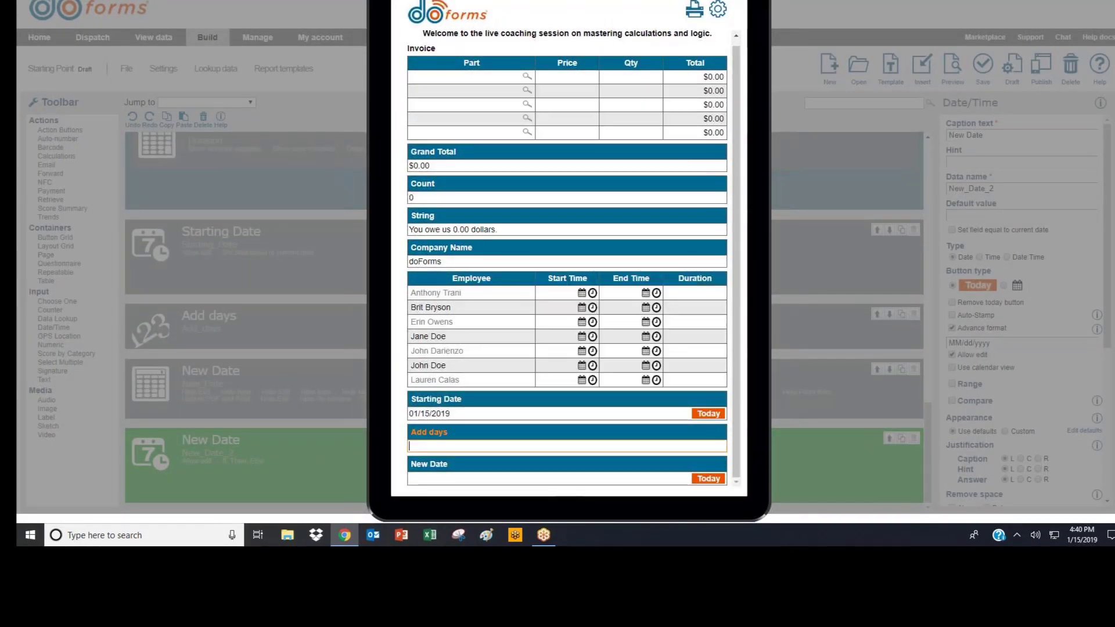
pyautogui.write('24')
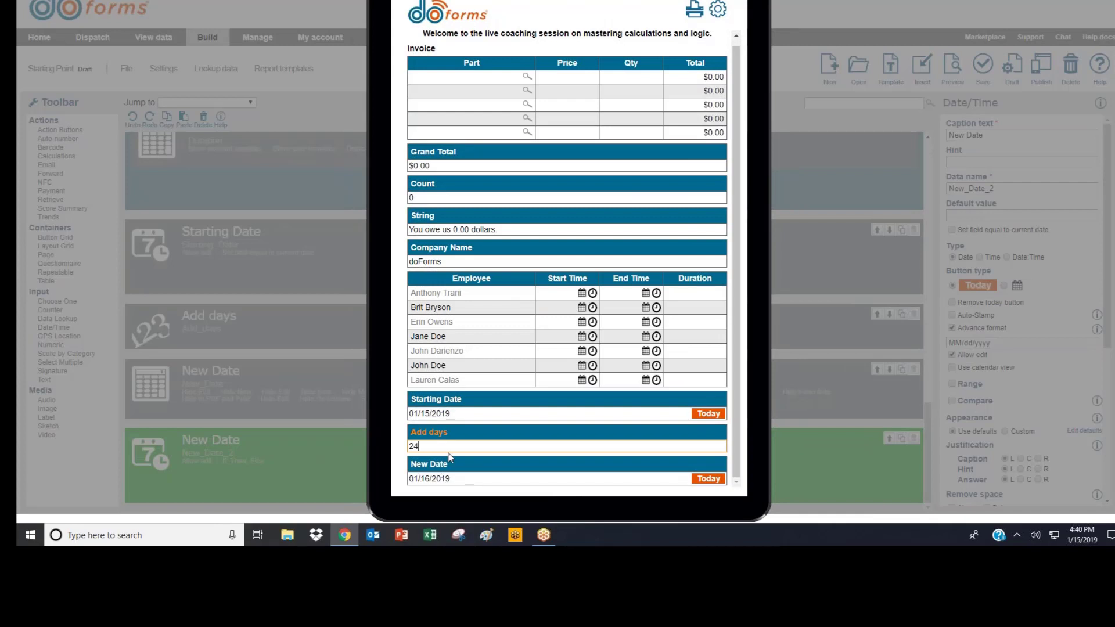
# Test the New Date calculation in the preview with 48 in Add days, and close the preview
pyautogui.moveTo(451, 446); pyautogui.dragTo(357, 433)
pyautogui.write('48')
pyautogui.press('Escape')
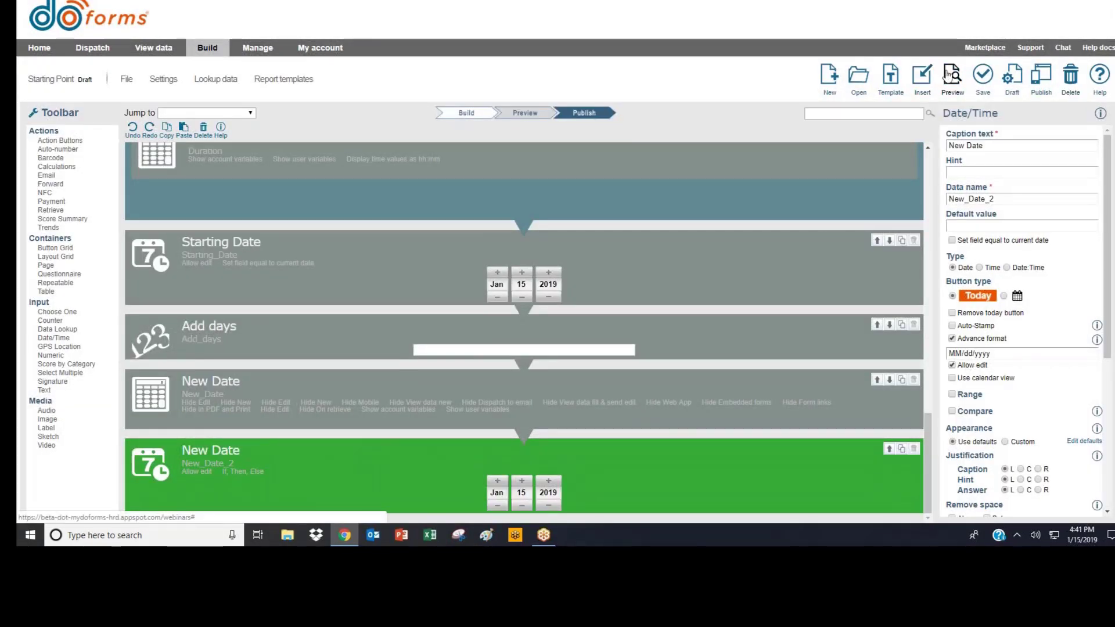
# Start a new blank form and add a Counter field in slider format
pyautogui.click(829, 75)
pyautogui.click(551, 229)
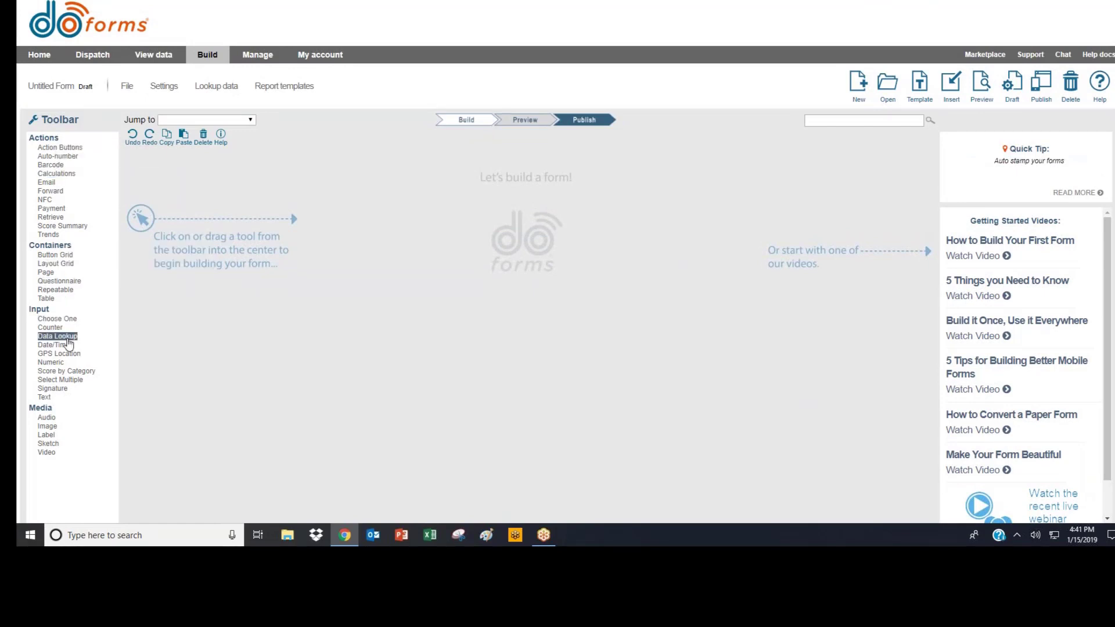
pyautogui.moveTo(52, 328); pyautogui.dragTo(279, 277)
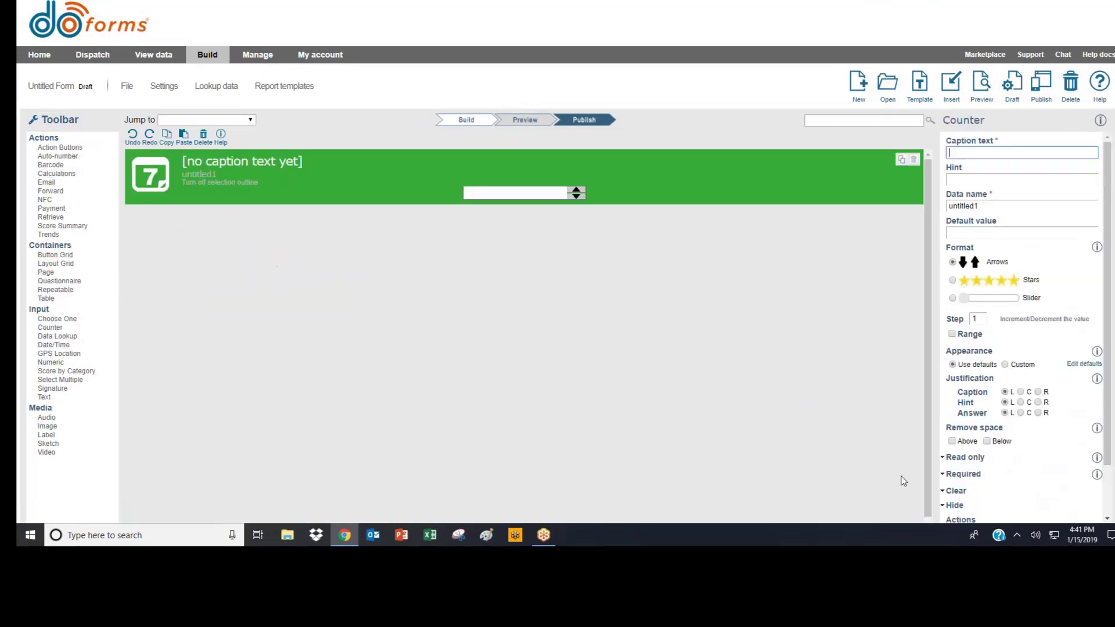
pyautogui.click(987, 299)
# Set the slider's range from 1 to 100 and caption the field Rating
pyautogui.click(979, 342)
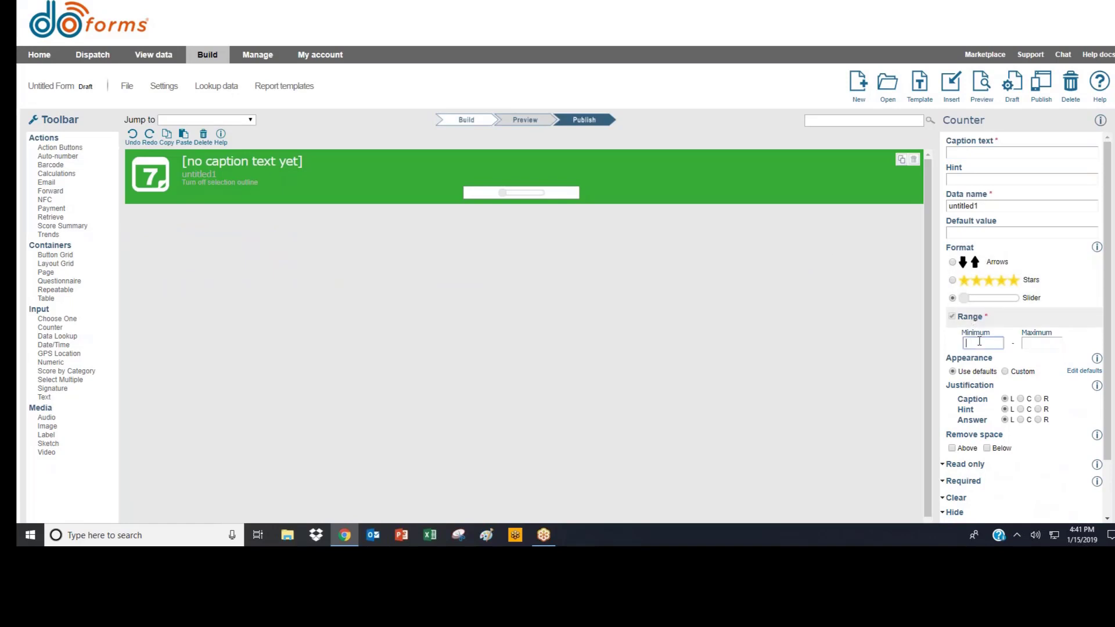
pyautogui.write('1')
pyautogui.press('Tab')
pyautogui.write('100')
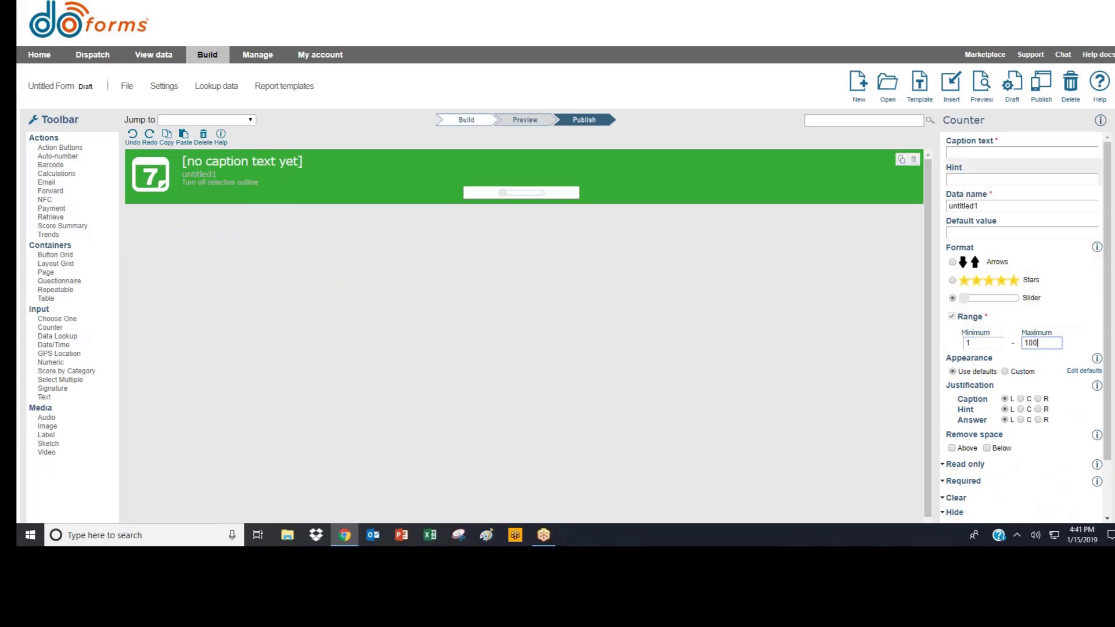
pyautogui.click(981, 151)
pyautogui.write('Rating')
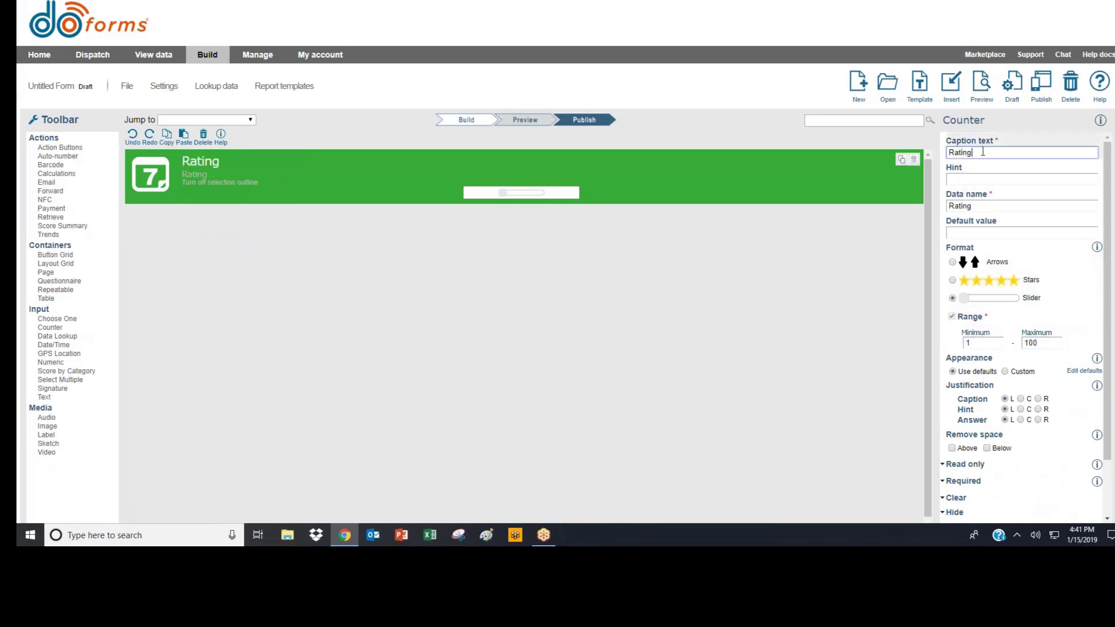
# Add a label captioned Pass that displays only if Rating is greater than the constant 70
pyautogui.click(49, 435)
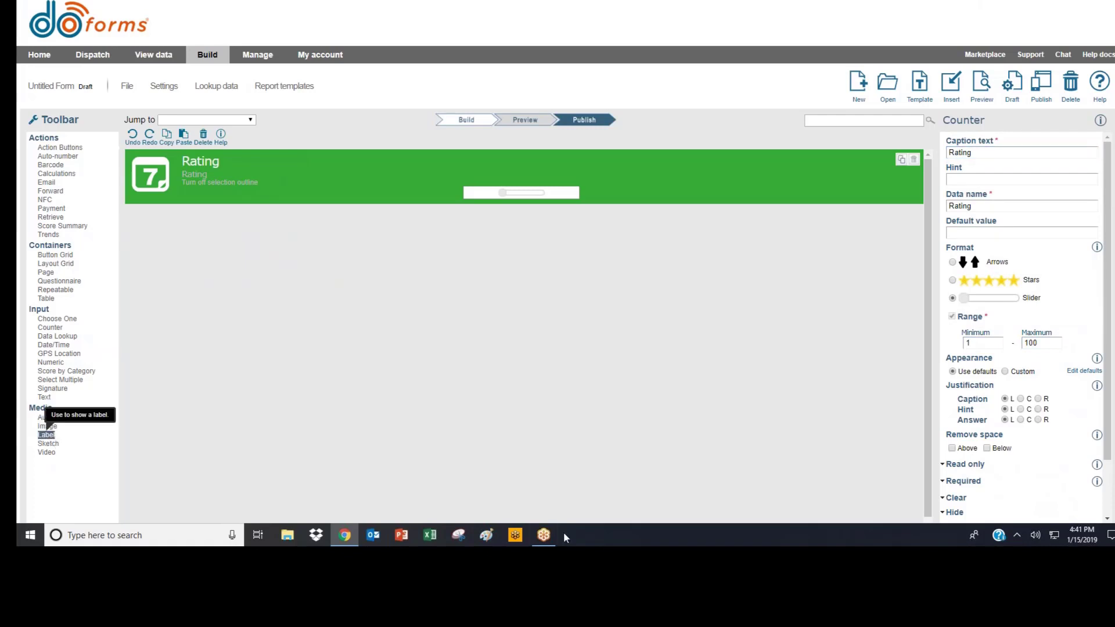
pyautogui.write('Pass')
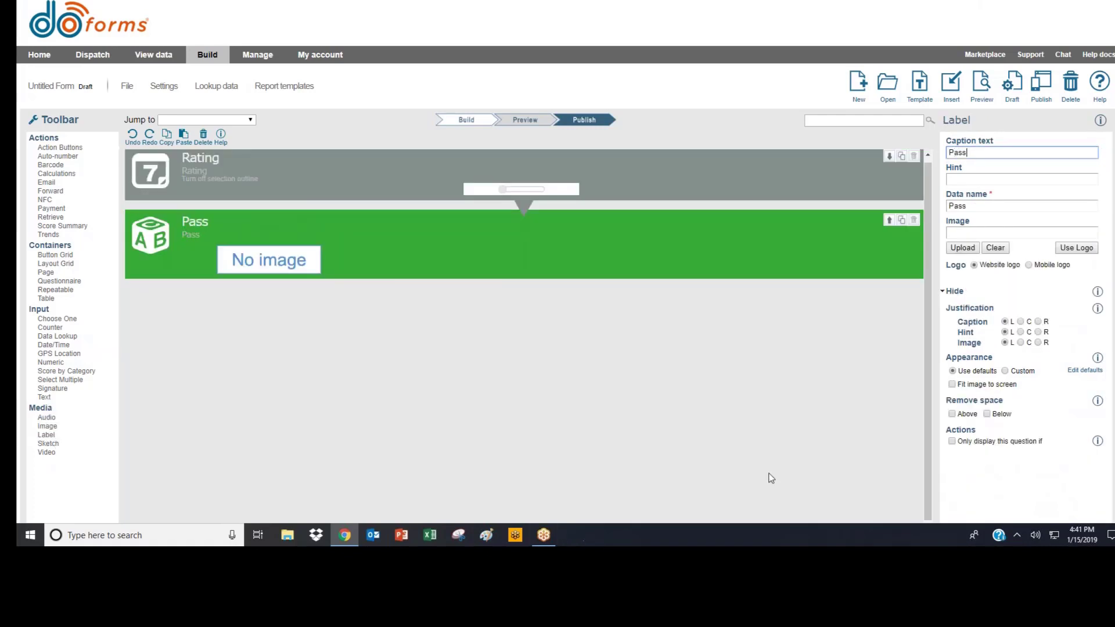
pyautogui.click(952, 441)
pyautogui.click(974, 436)
pyautogui.click(977, 459)
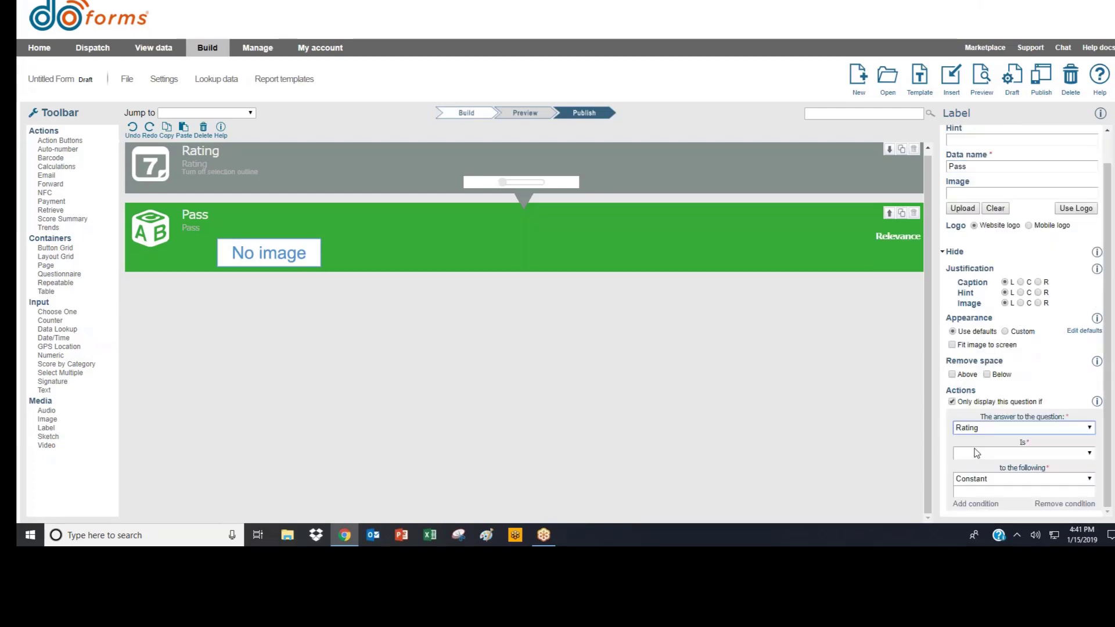
pyautogui.click(977, 453)
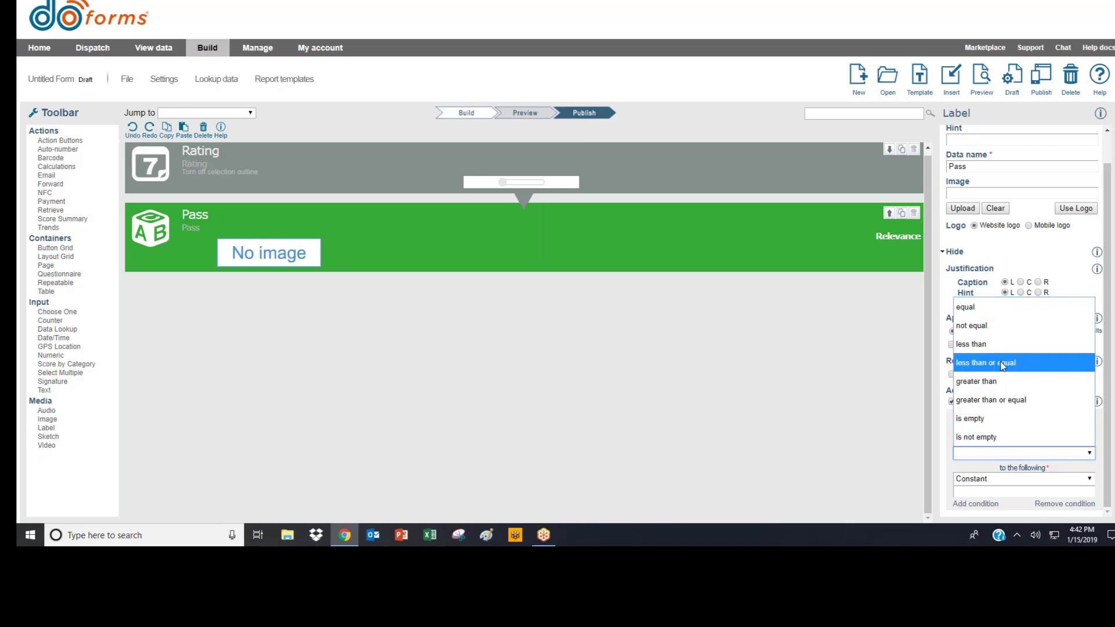
pyautogui.click(1010, 382)
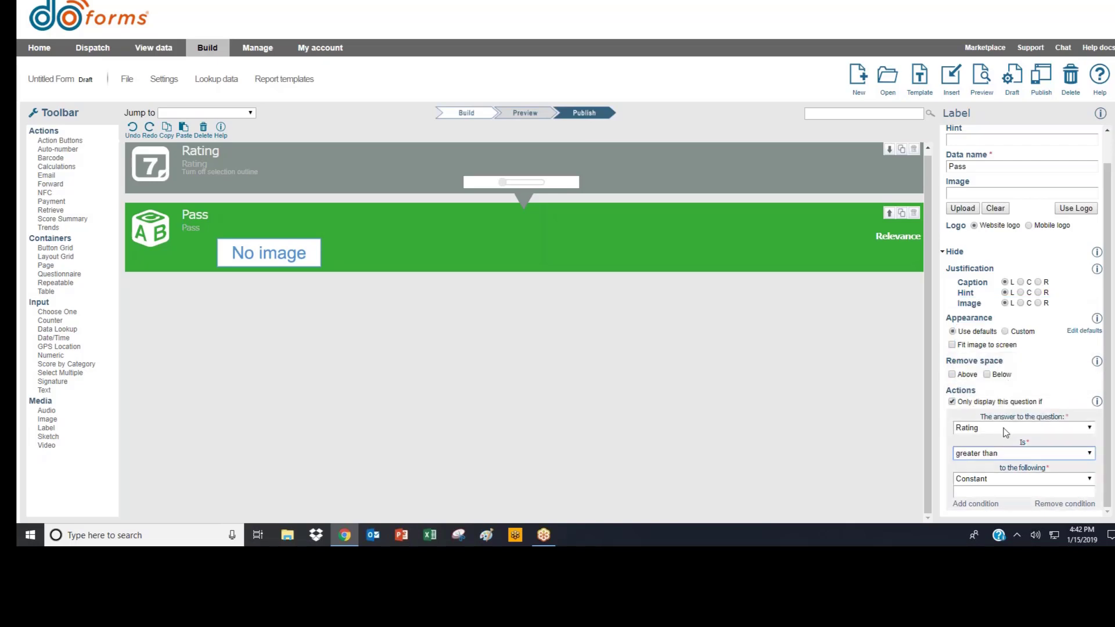
pyautogui.click(970, 493)
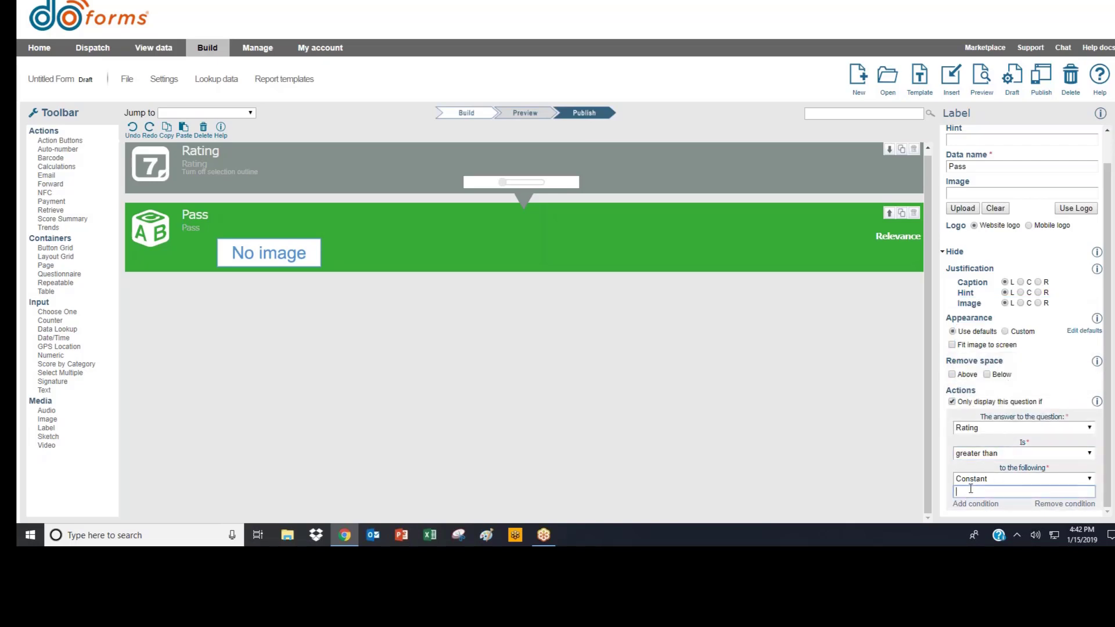
pyautogui.write('70')
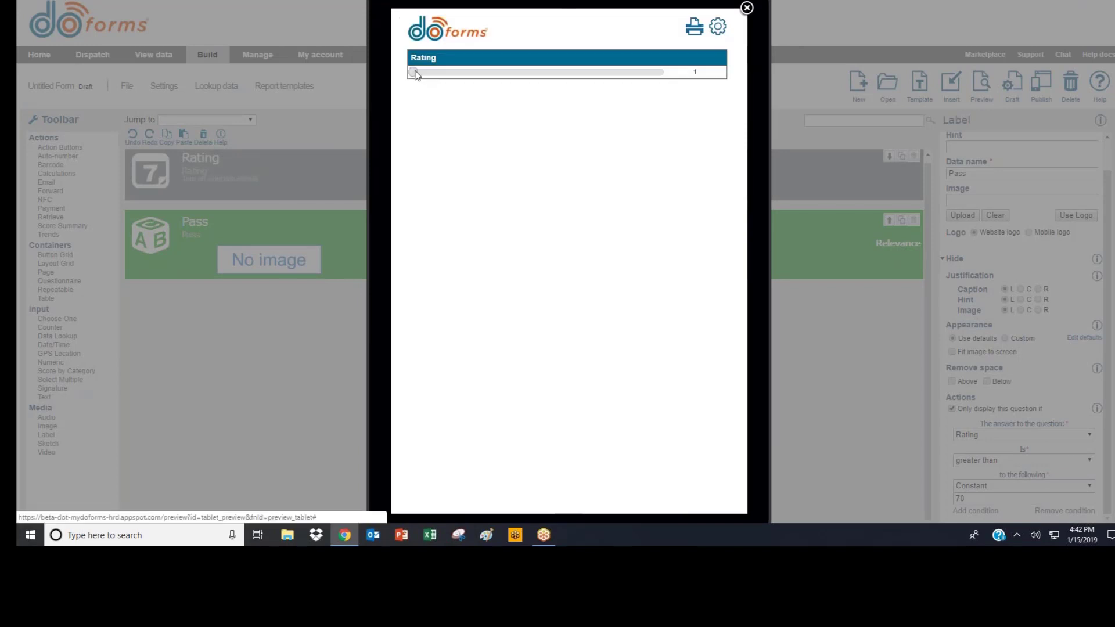
# Test the Pass label in the form preview by raising the Rating slider to 76 and lowering it again
pyautogui.moveTo(419, 75); pyautogui.dragTo(602, 77)
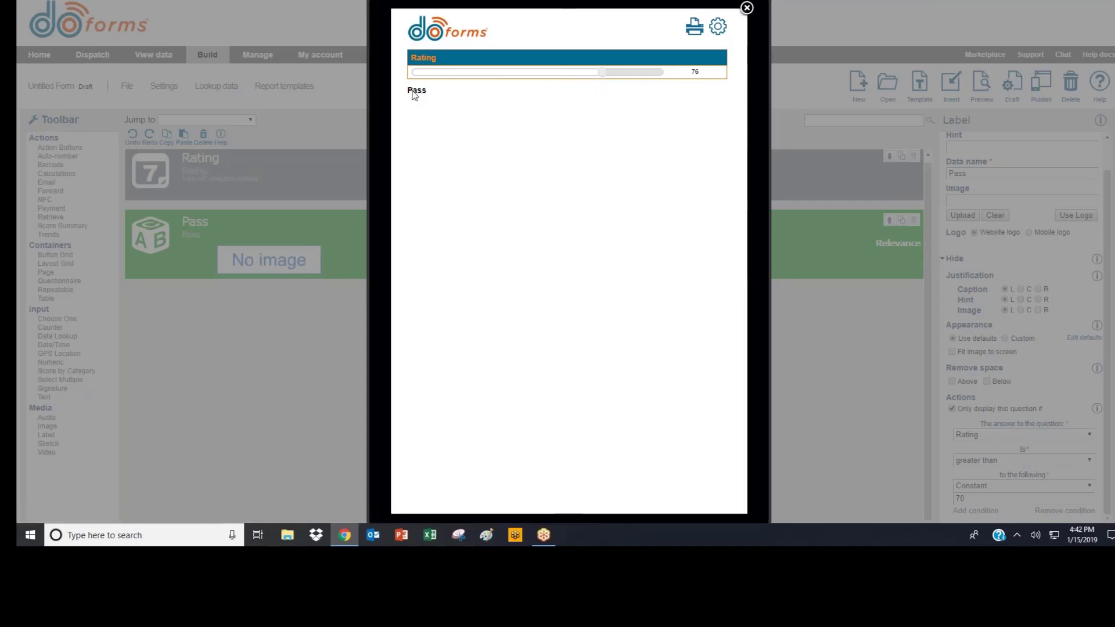
pyautogui.moveTo(607, 72)
pyautogui.mouseDown()
pyautogui.moveTo(565, 77)
pyautogui.moveTo(605, 82)
pyautogui.moveTo(556, 80)
pyautogui.moveTo(594, 82)
pyautogui.mouseUp()
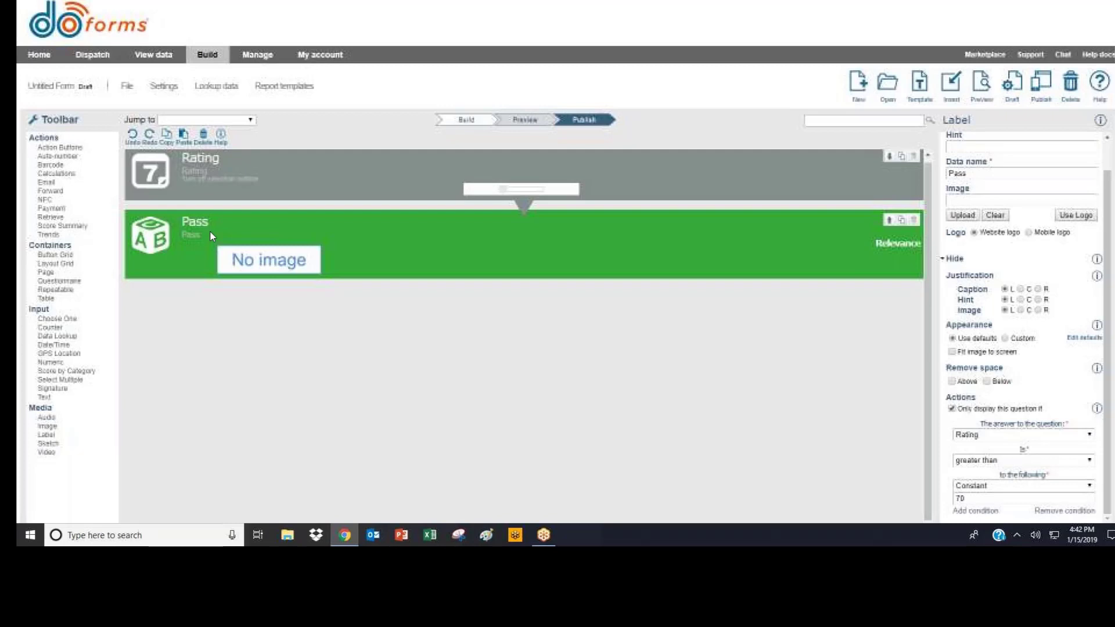
pyautogui.click(747, 7)
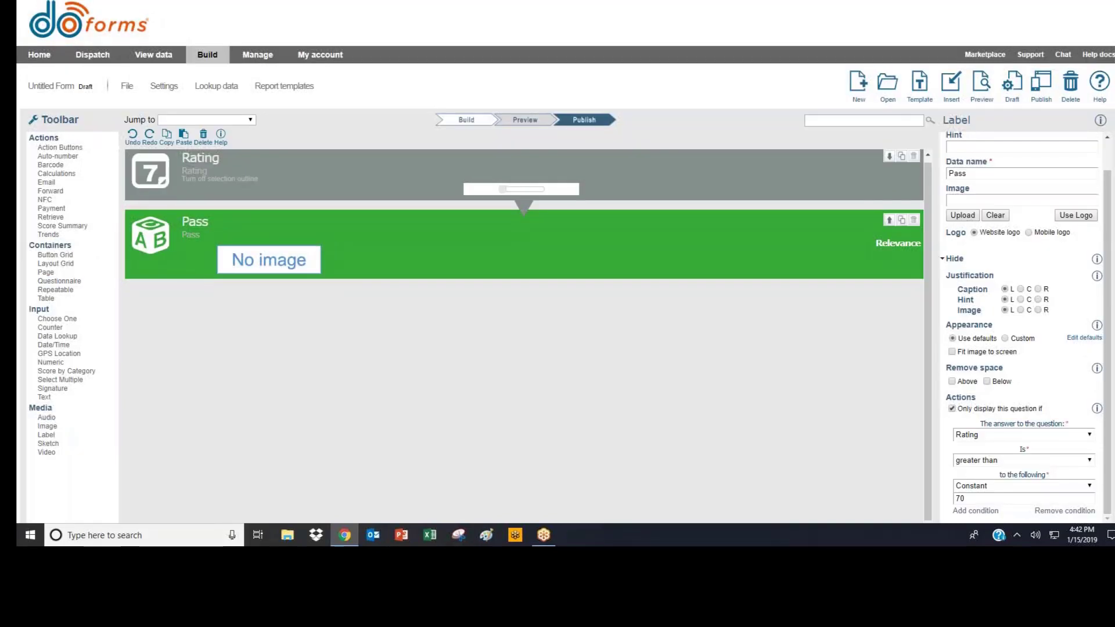
# Add a Choose One question captioned Damage? with the answers Yes and No
pyautogui.click(57, 318)
pyautogui.write('Da')
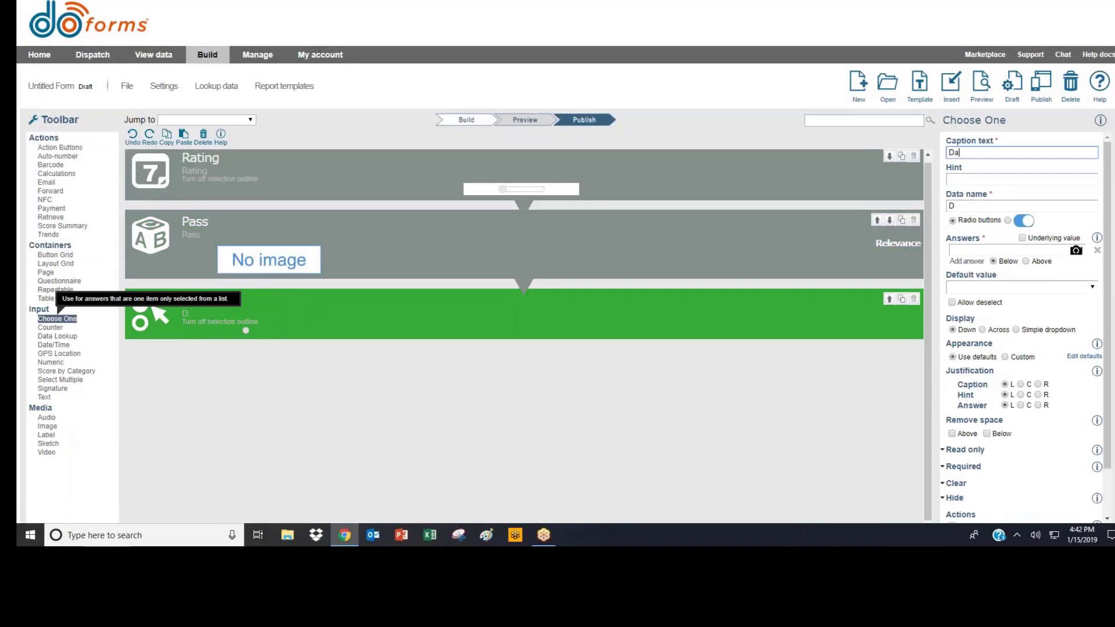
pyautogui.write('mage?')
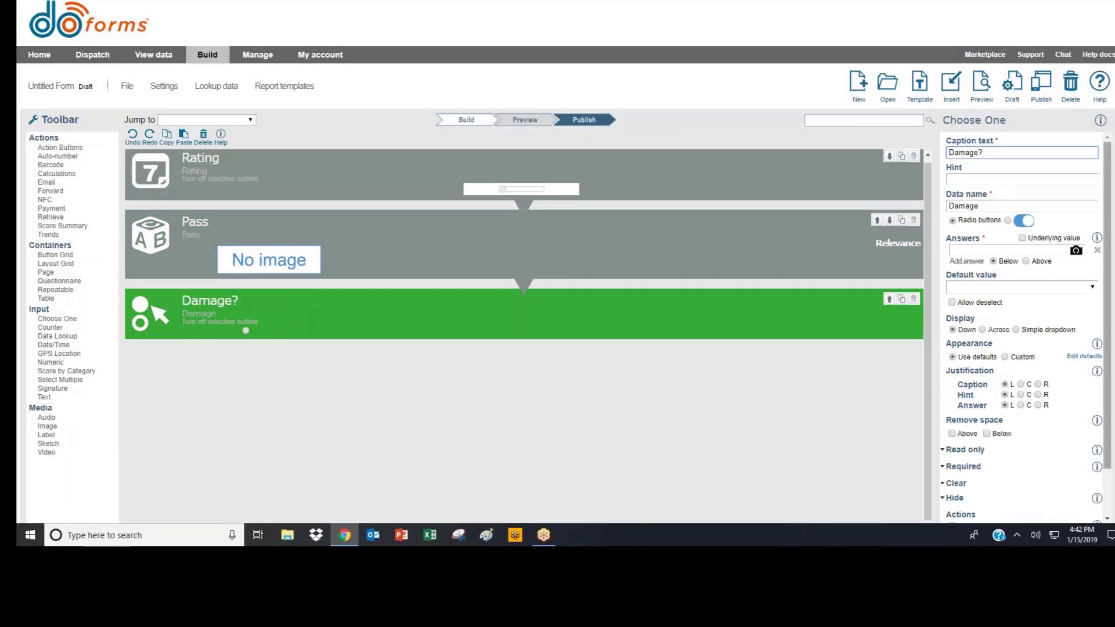
pyautogui.click(978, 262)
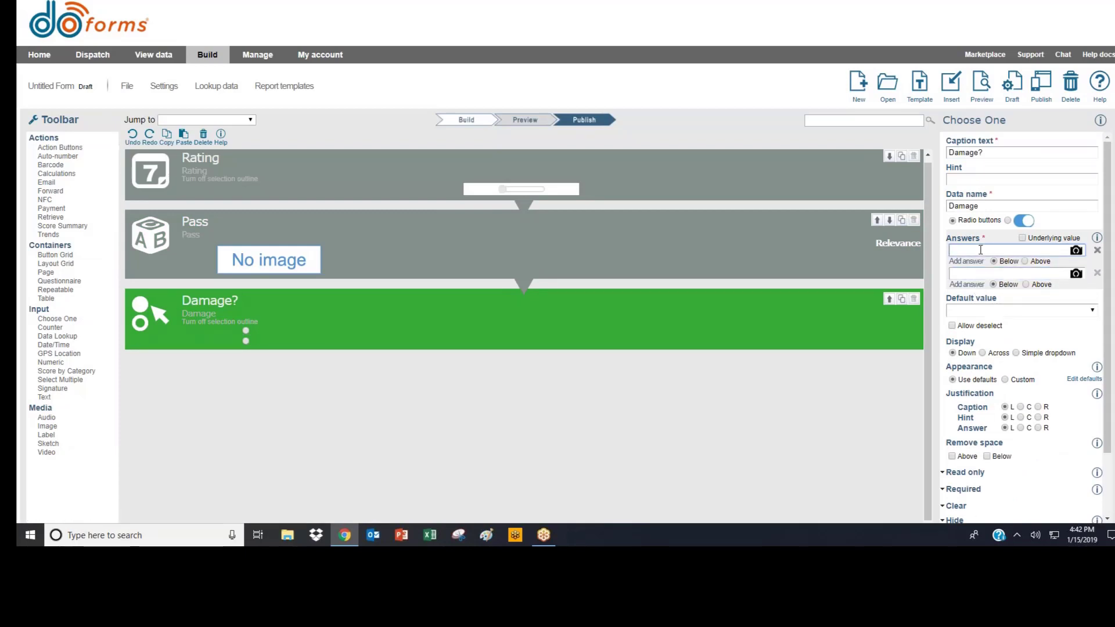
pyautogui.click(980, 250)
pyautogui.write('Yes')
pyautogui.click(968, 273)
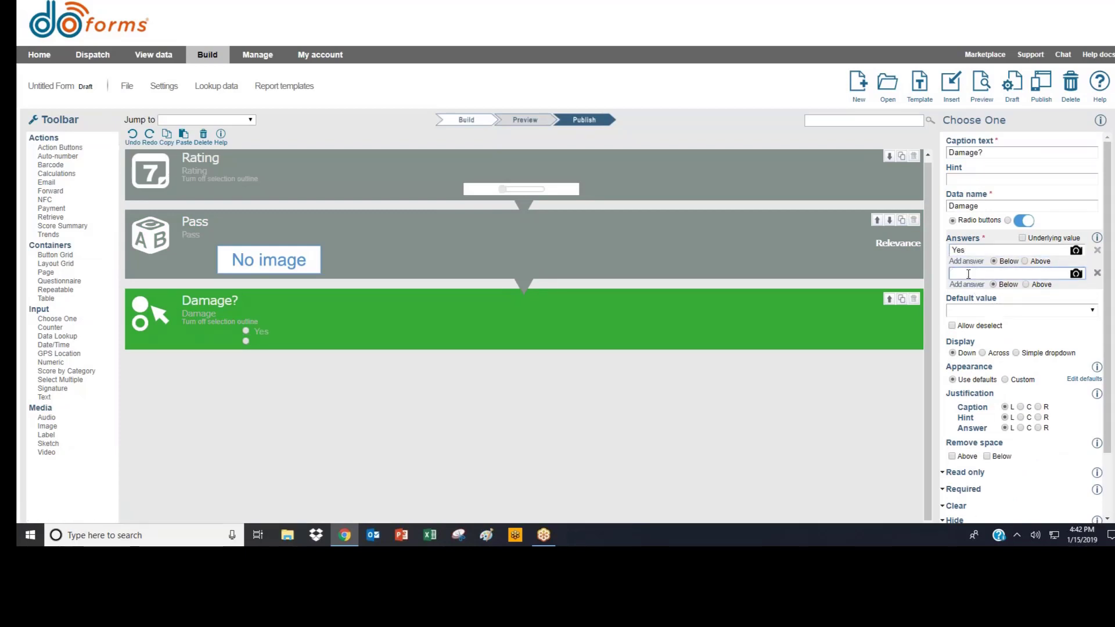
pyautogui.write('No')
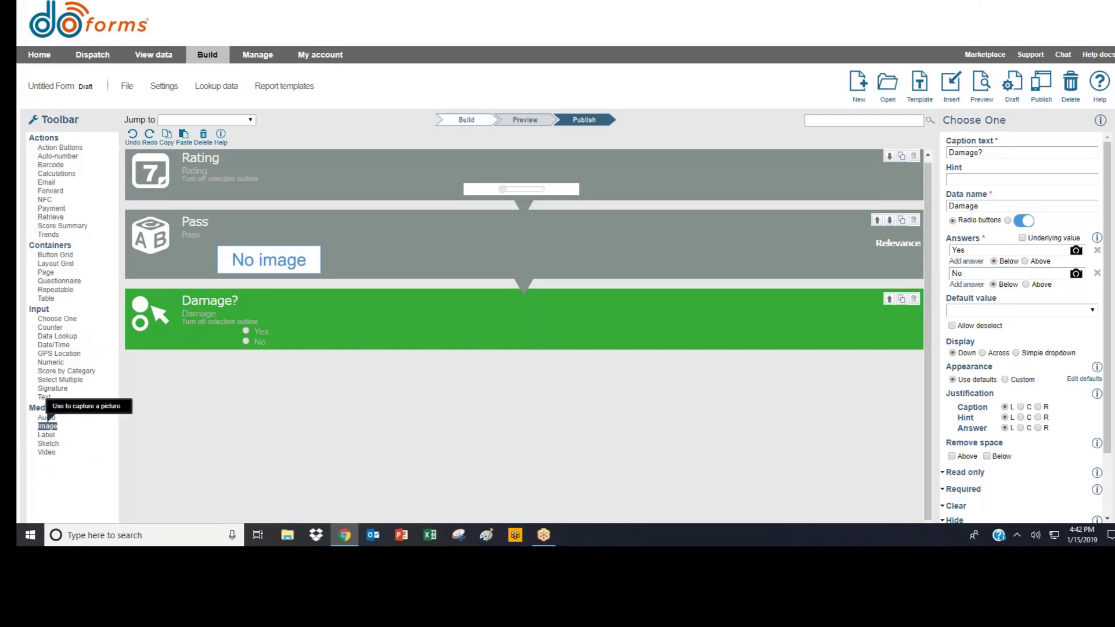
# Add an Image field captioned Take Photo that displays only if Damage is equal to the constant Yes
pyautogui.doubleClick(46, 426)
pyautogui.write('Take Photo')
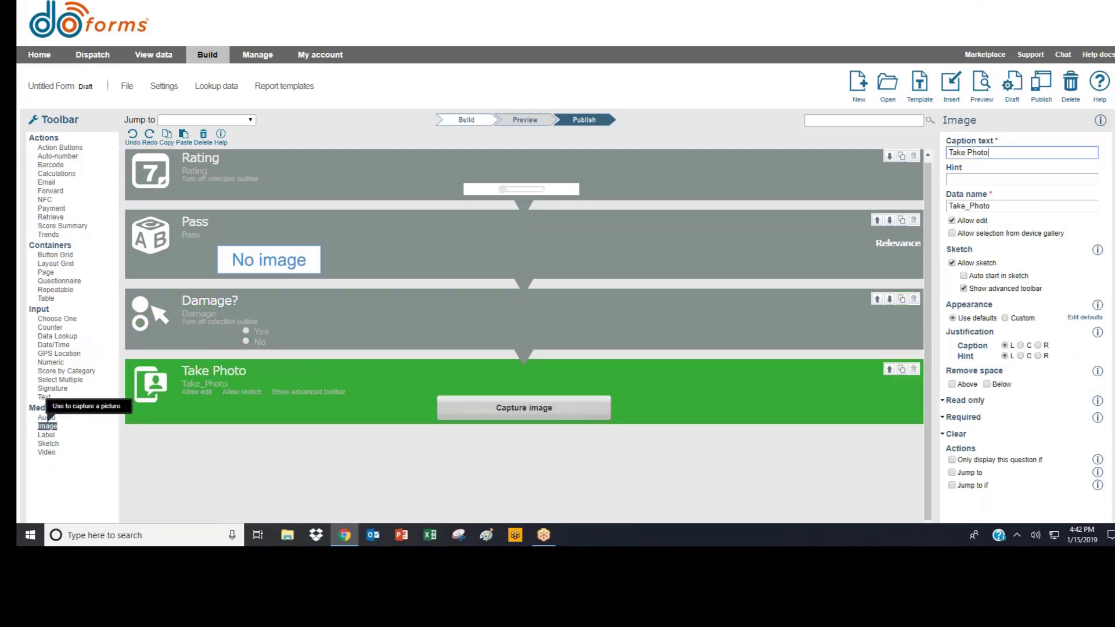
pyautogui.click(952, 460)
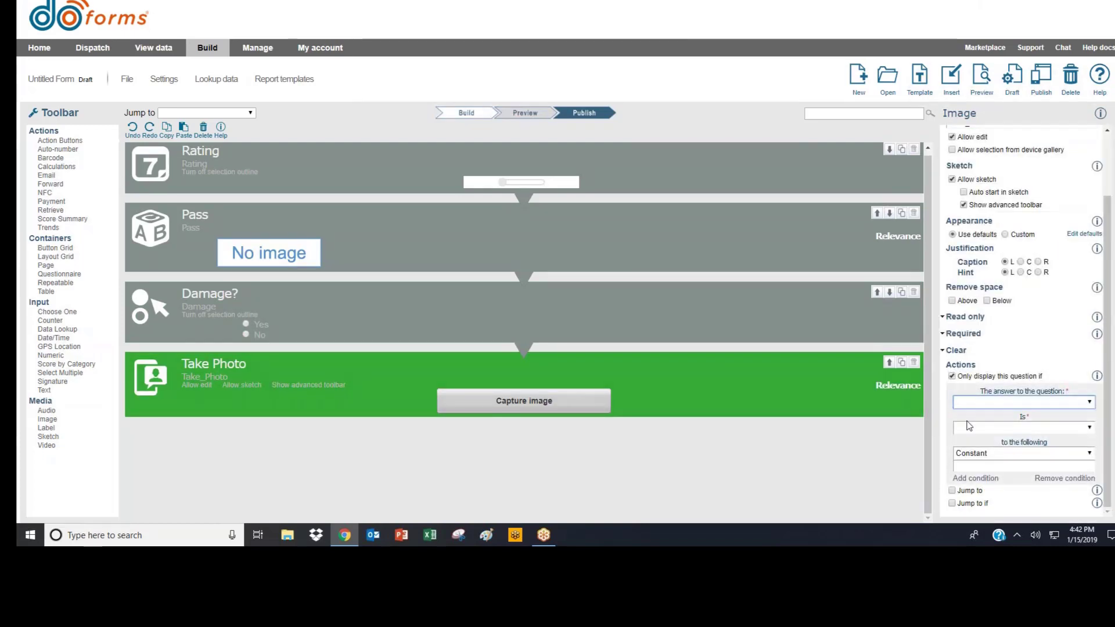
pyautogui.click(971, 402)
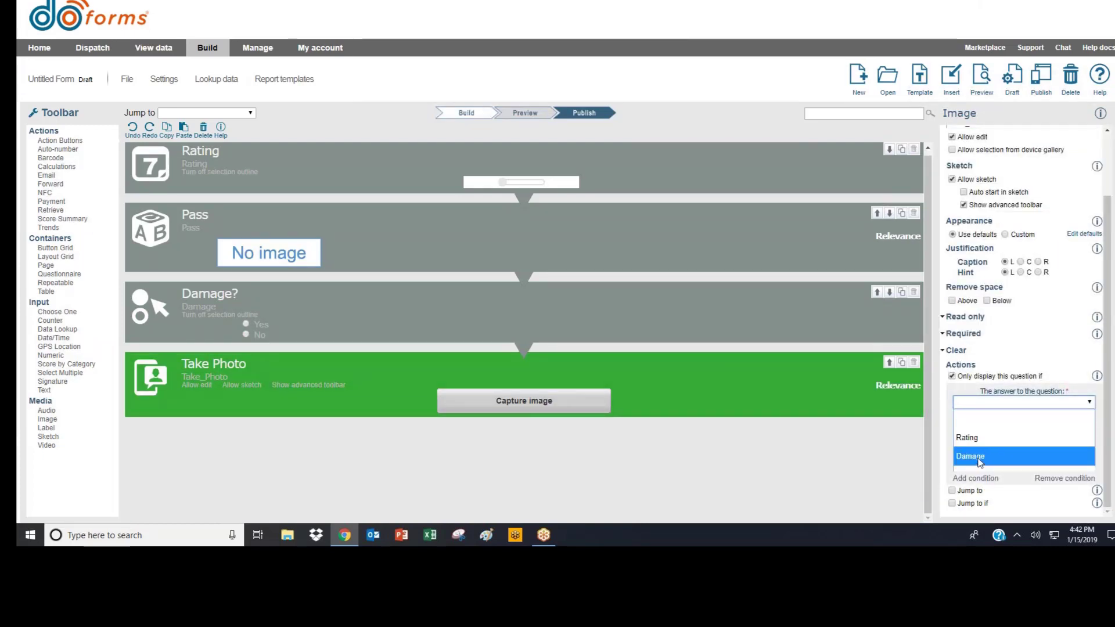
pyautogui.click(978, 457)
pyautogui.click(976, 428)
pyautogui.click(979, 440)
pyautogui.click(975, 467)
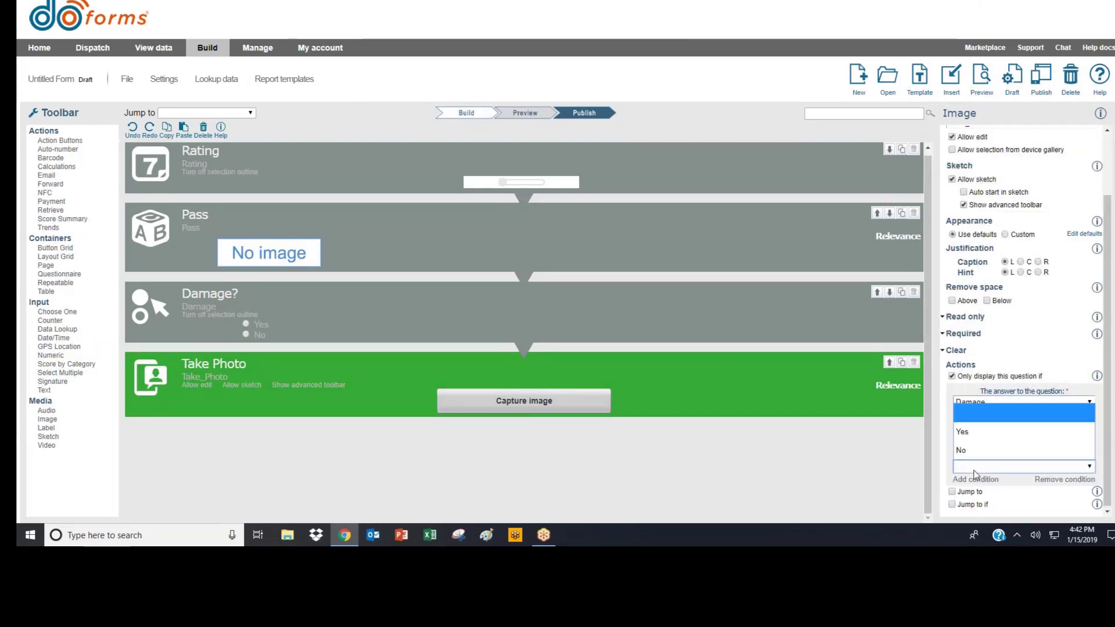
pyautogui.click(977, 427)
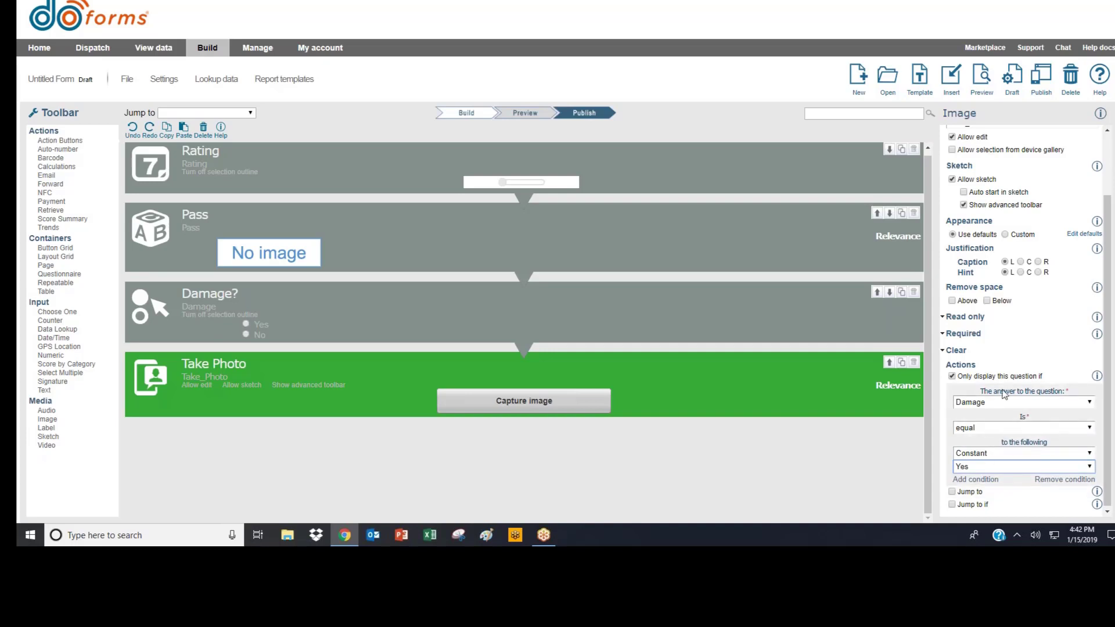
# Preview the form and answer Yes to Damage? to check the Take Photo condition
pyautogui.click(981, 78)
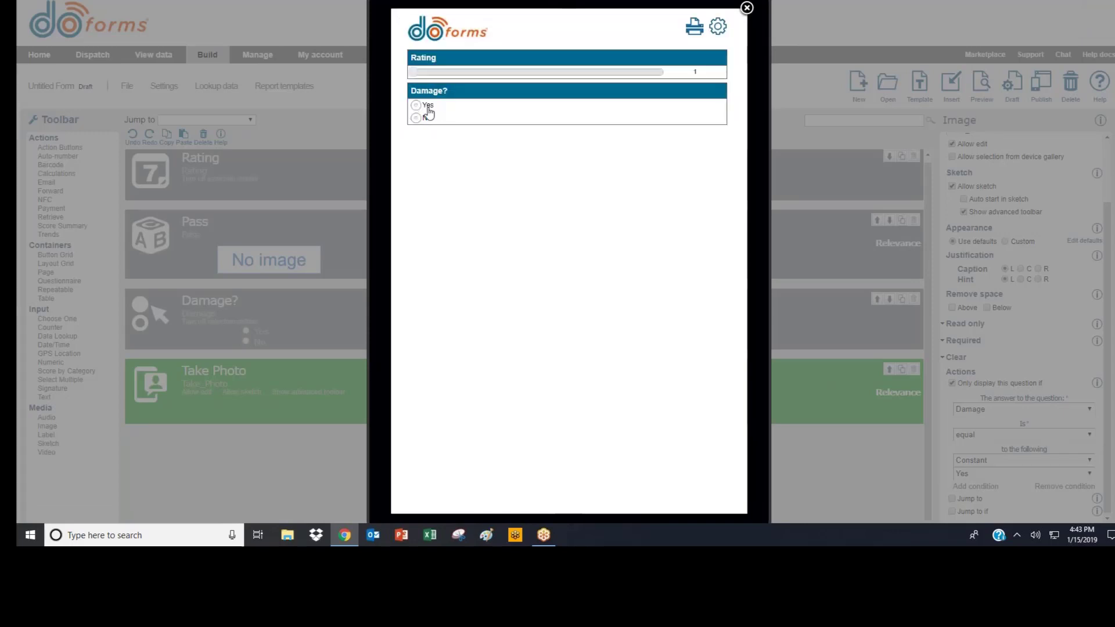
pyautogui.click(416, 105)
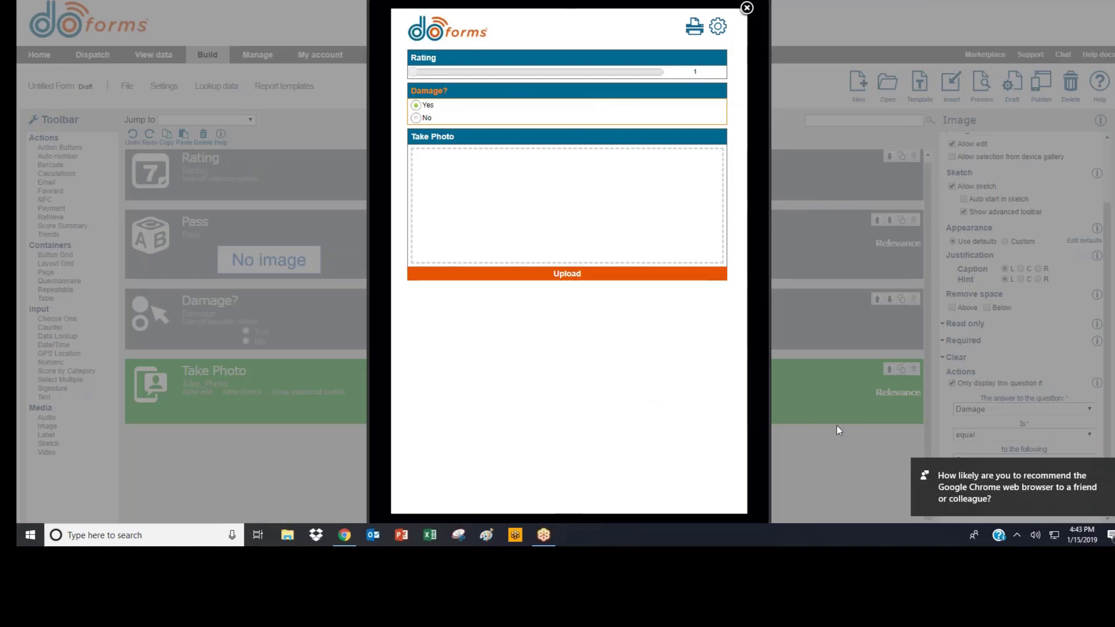
pyautogui.click(747, 8)
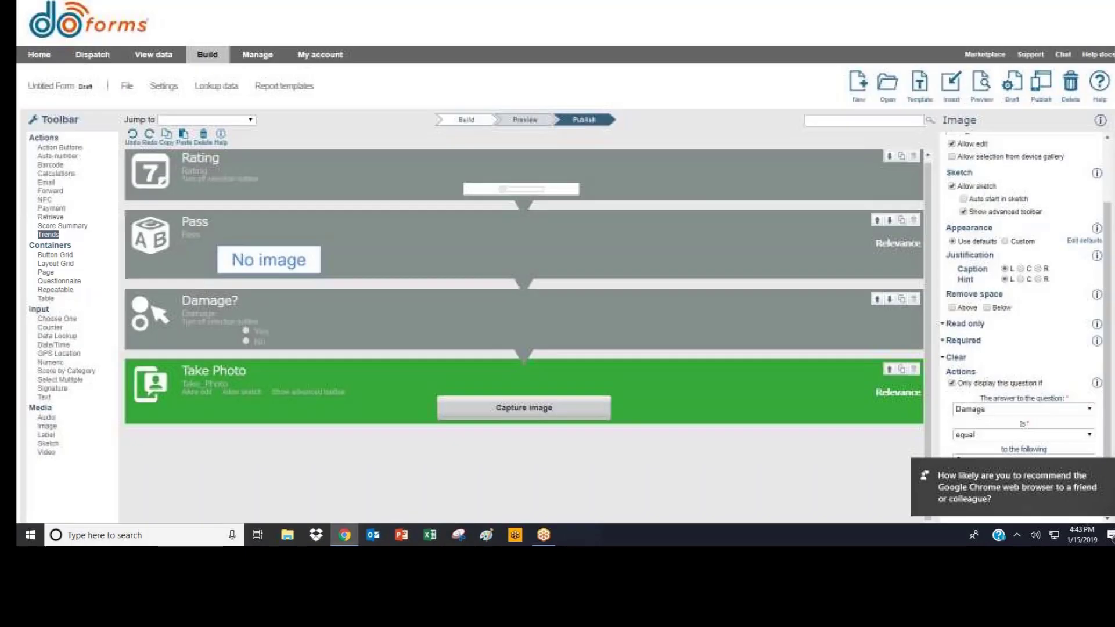
# Add an Email action field captioned Email To: below the Take Photo field
pyautogui.click(47, 182)
pyautogui.write('Em')
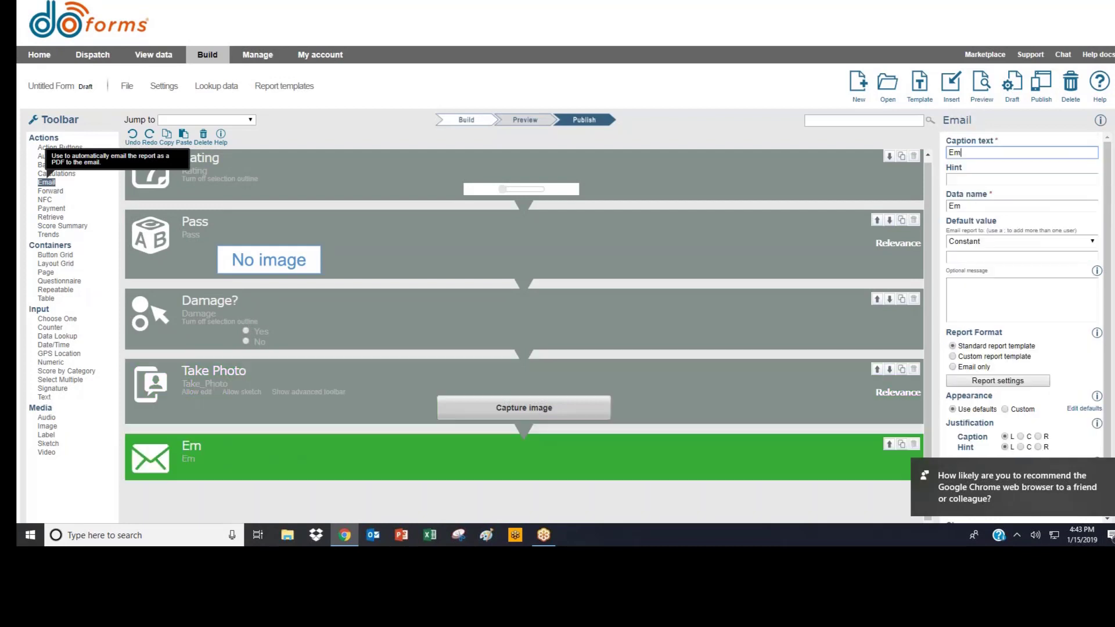
pyautogui.write('ail To:')
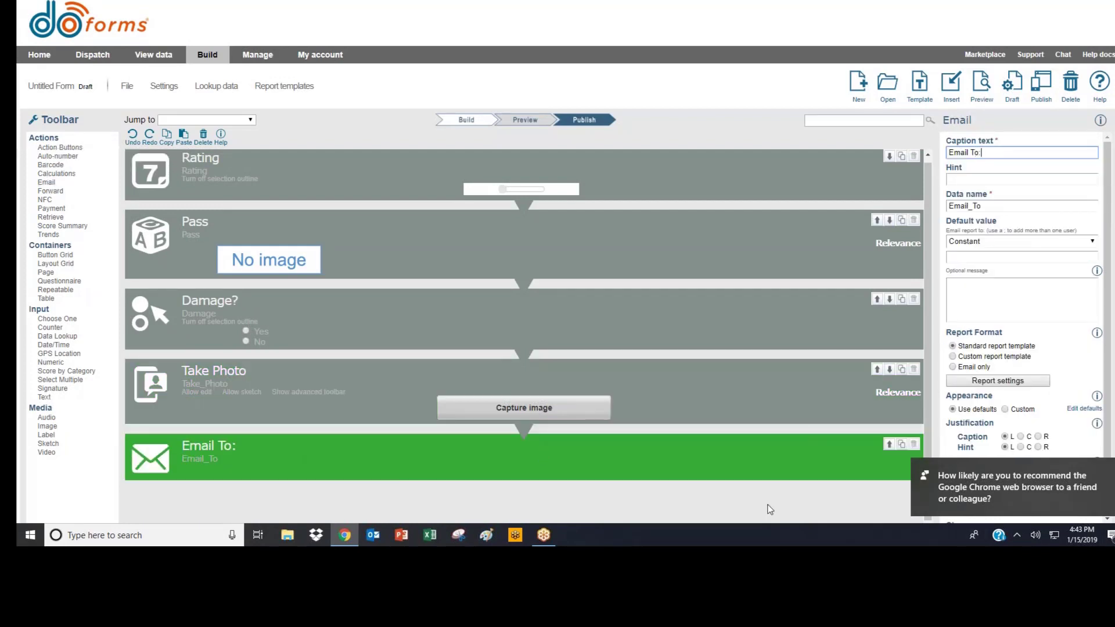
# Set the Email To: field to display only if the answer to Damage is equal to the constant Yes
pyautogui.scroll(-1, 1033, 372)
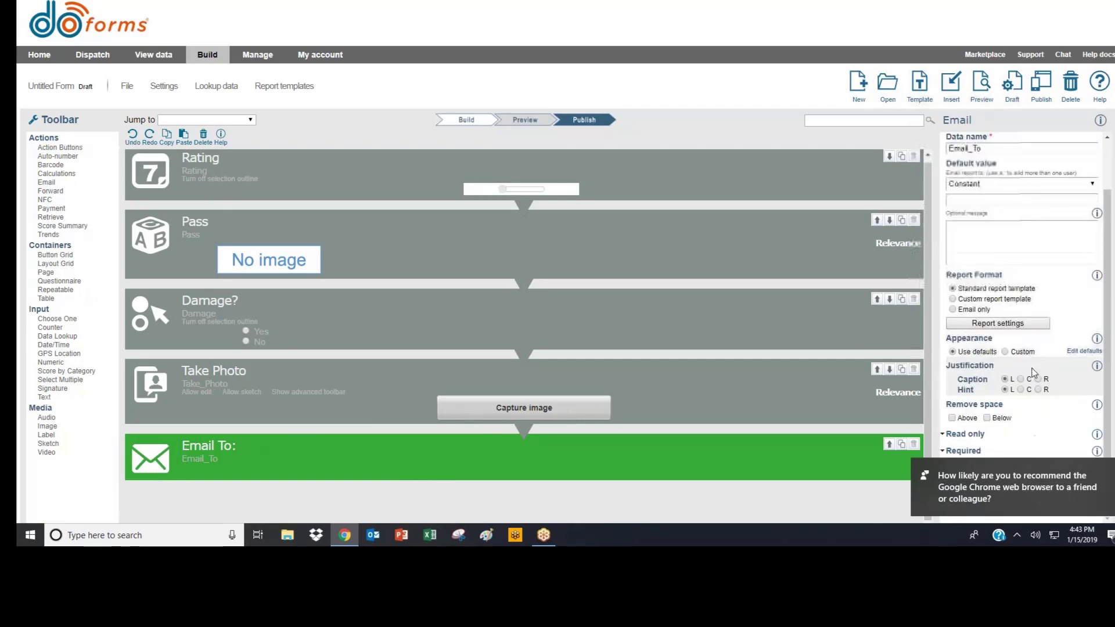
pyautogui.scroll(-1, 1033, 373)
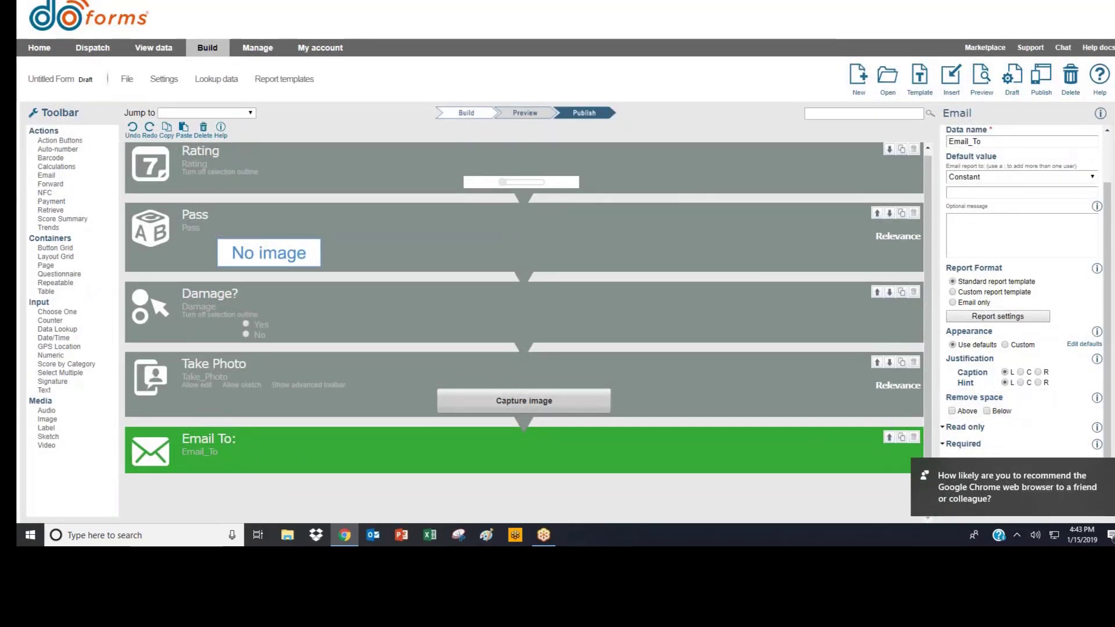
pyautogui.scroll(-2, 1022, 325)
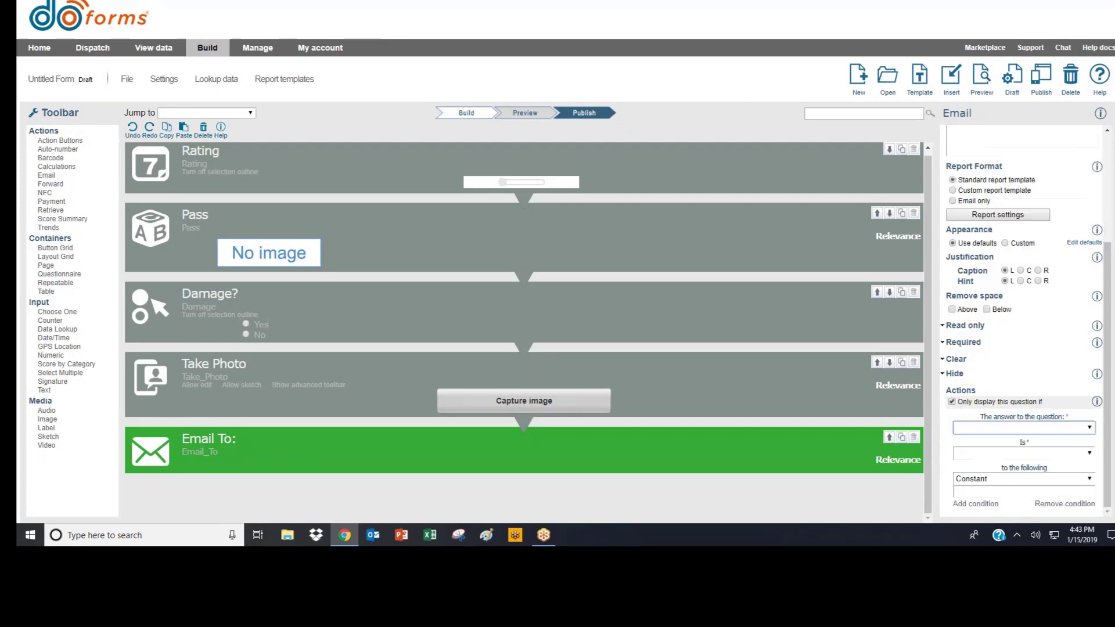
pyautogui.click(982, 428)
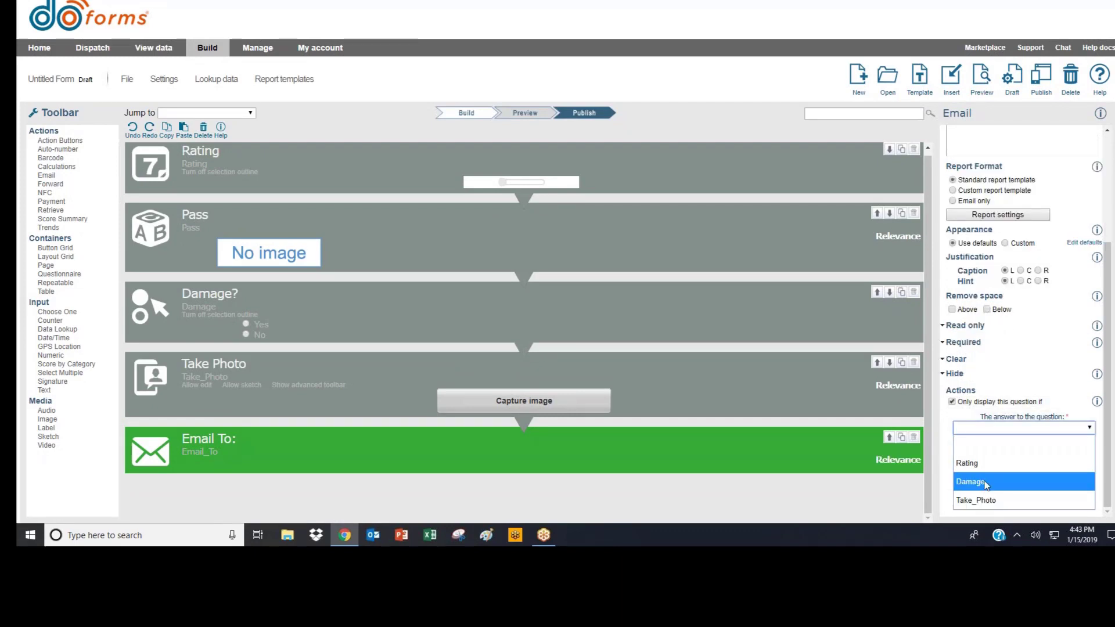
pyautogui.click(985, 481)
pyautogui.click(990, 452)
pyautogui.click(984, 459)
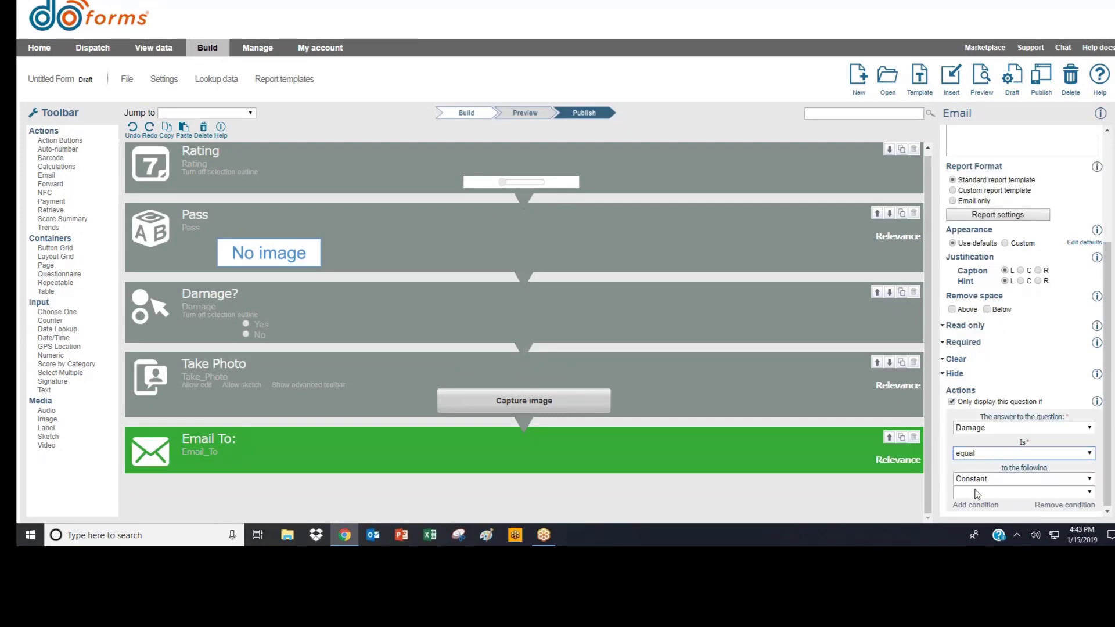
pyautogui.click(977, 492)
pyautogui.click(963, 456)
# Preview the form, switch Damage? between Yes and No, and set Rating to 75 to check the display conditions
pyautogui.click(976, 79)
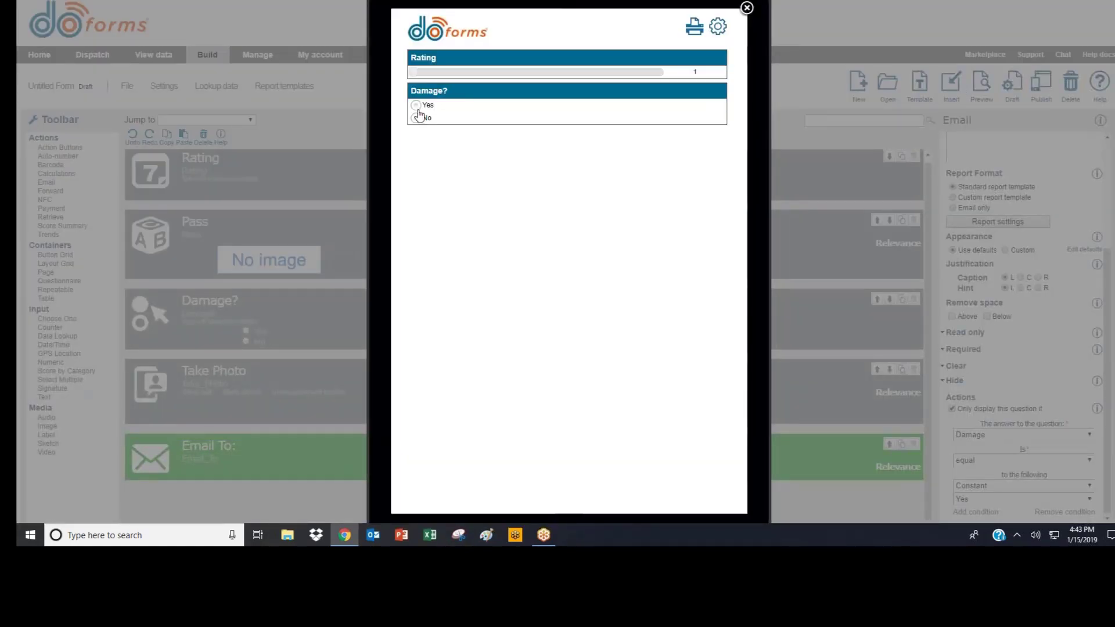
pyautogui.click(416, 107)
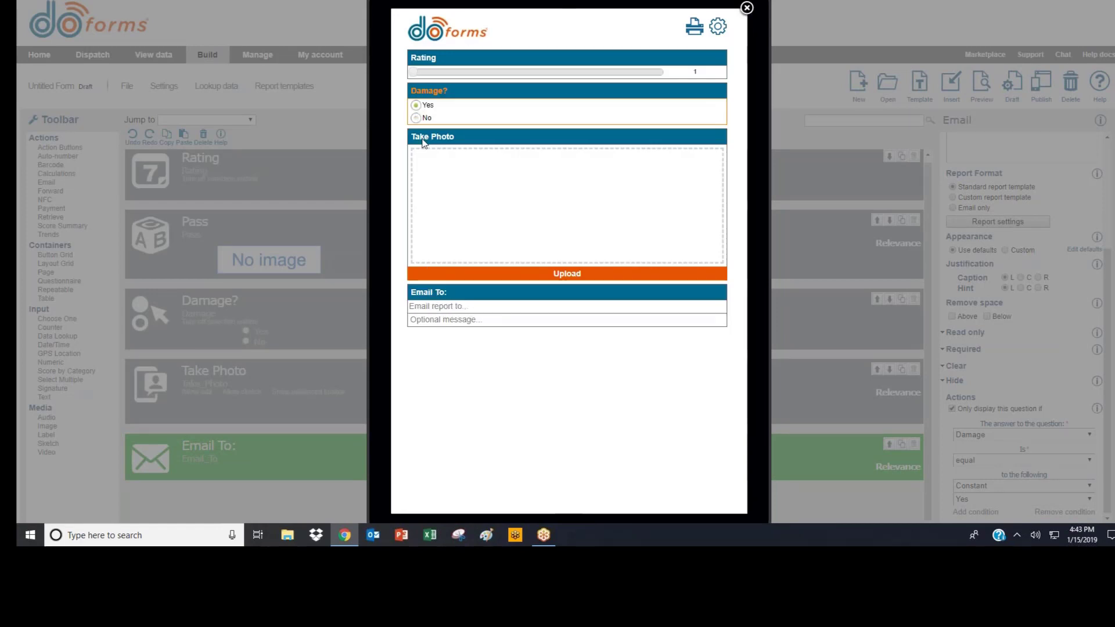
pyautogui.click(418, 119)
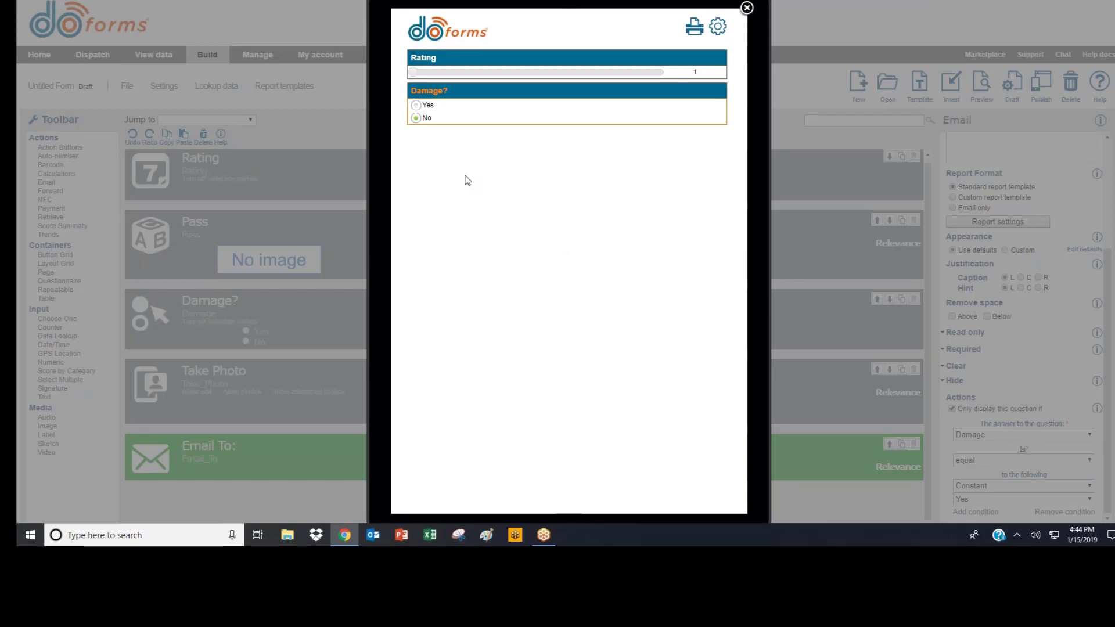
pyautogui.click(428, 108)
pyautogui.moveTo(415, 72); pyautogui.dragTo(600, 72)
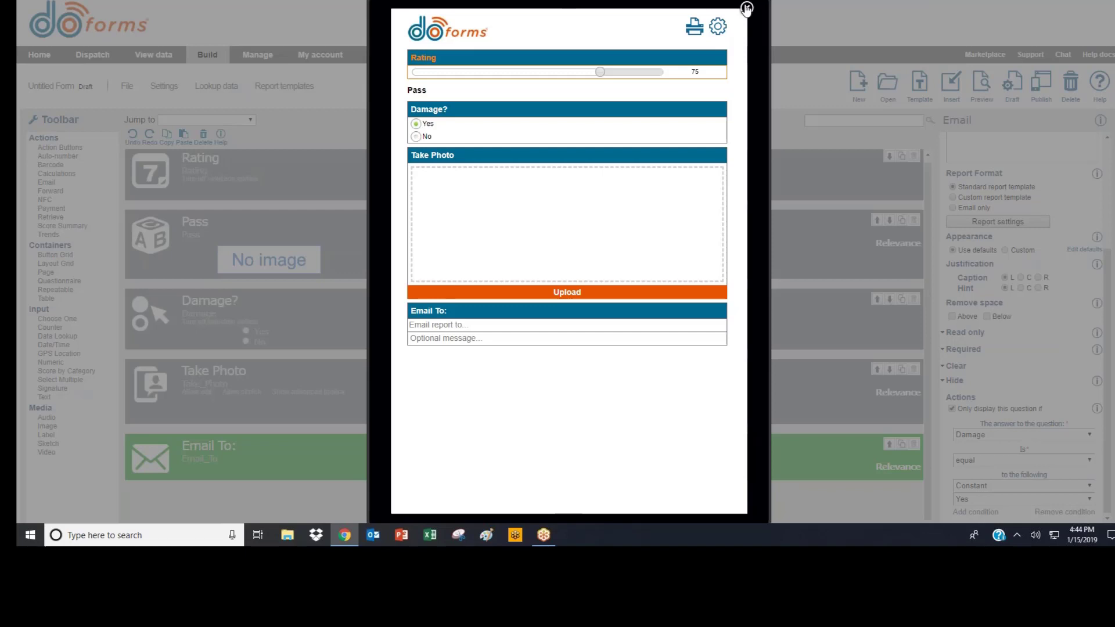
pyautogui.click(746, 9)
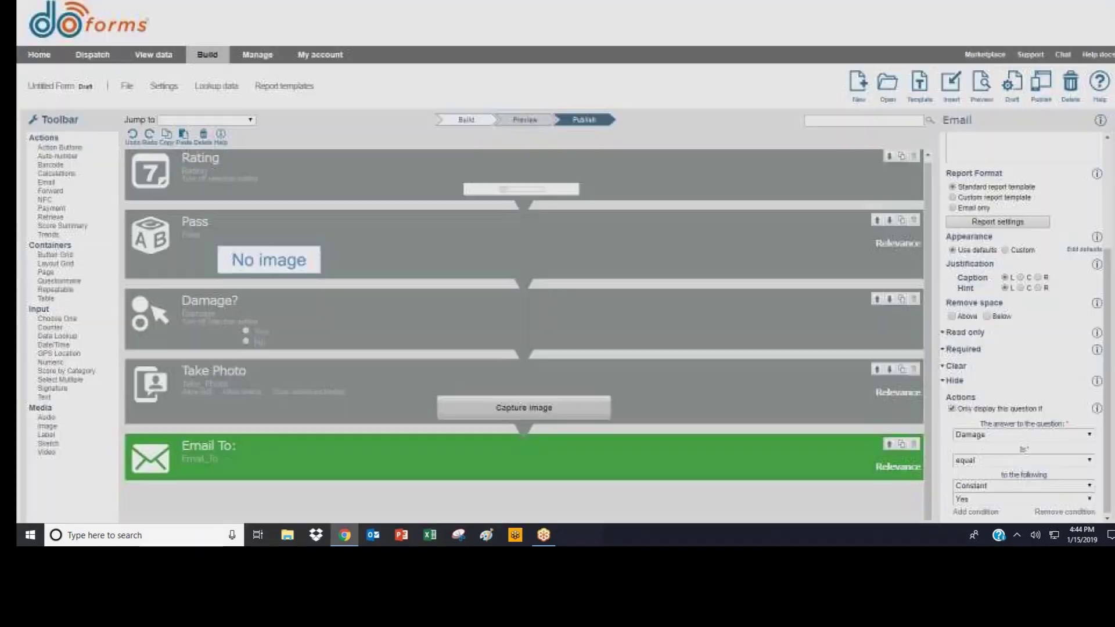
# Start a new form, discarding the unsaved one, and add a Choose One question captioned PAyment Type
pyautogui.click(858, 81)
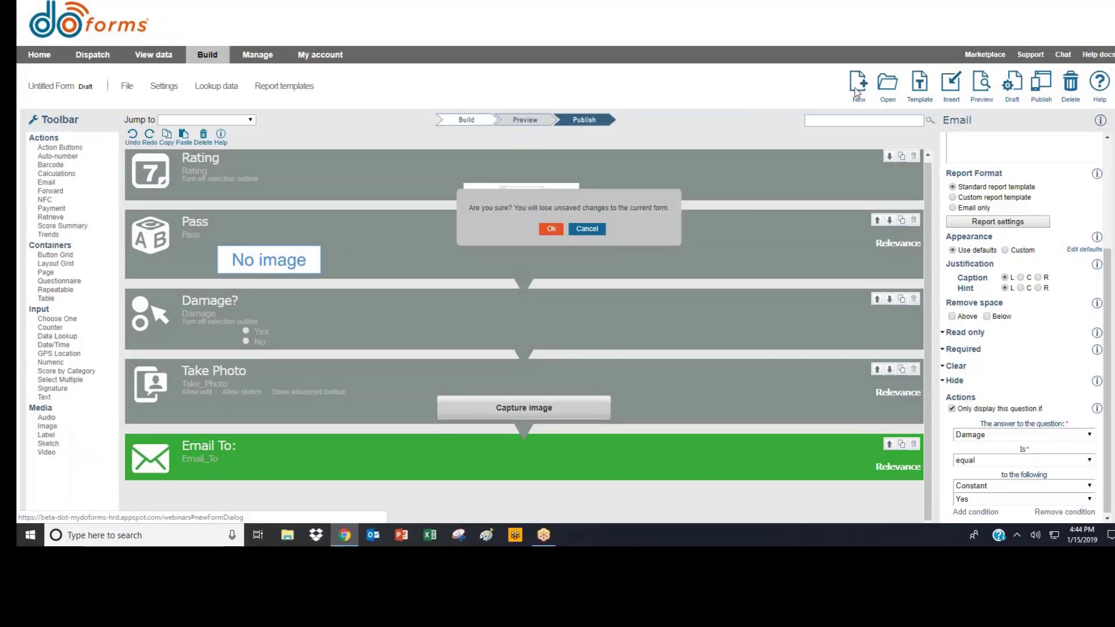
pyautogui.click(555, 232)
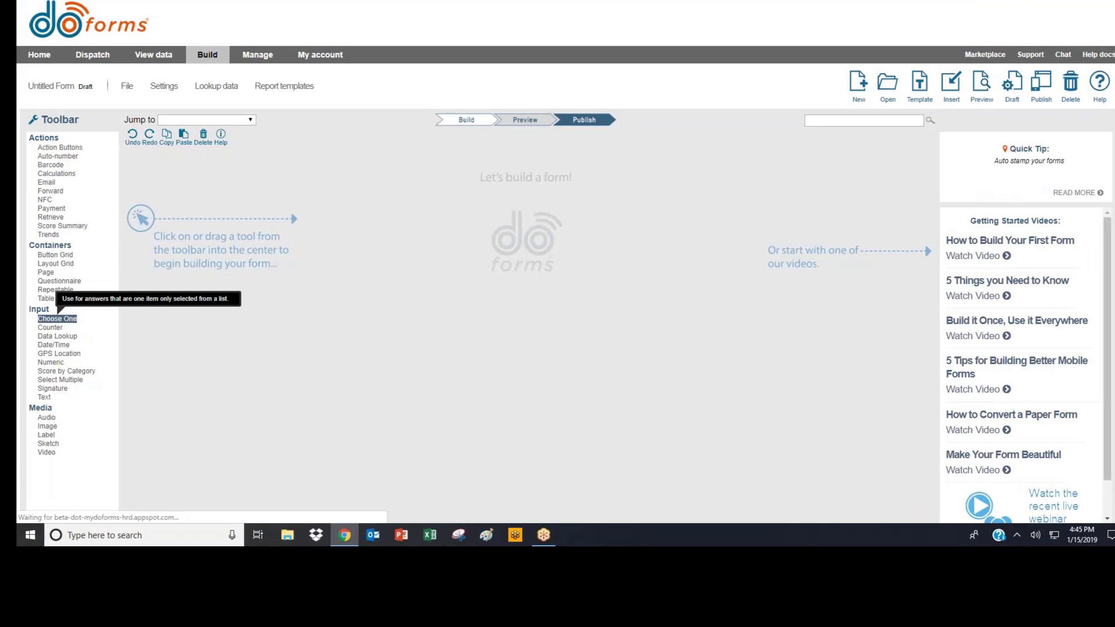
pyautogui.click(57, 319)
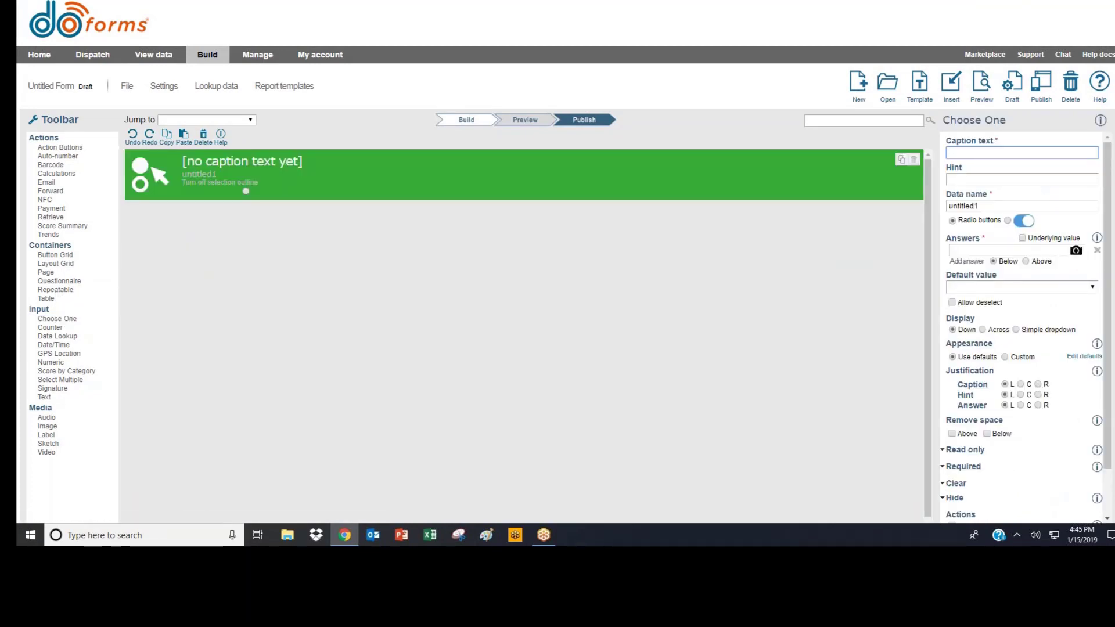
pyautogui.write('PAyment Type')
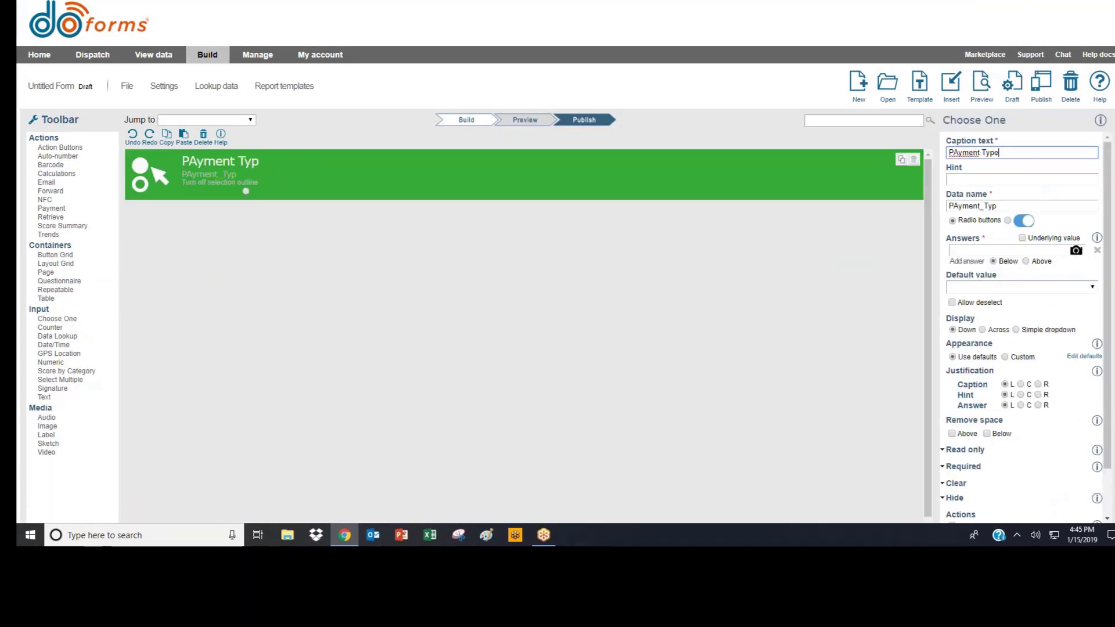
# Give the payment type question the answers Cash, Check and Wire Transfer
pyautogui.click(986, 249)
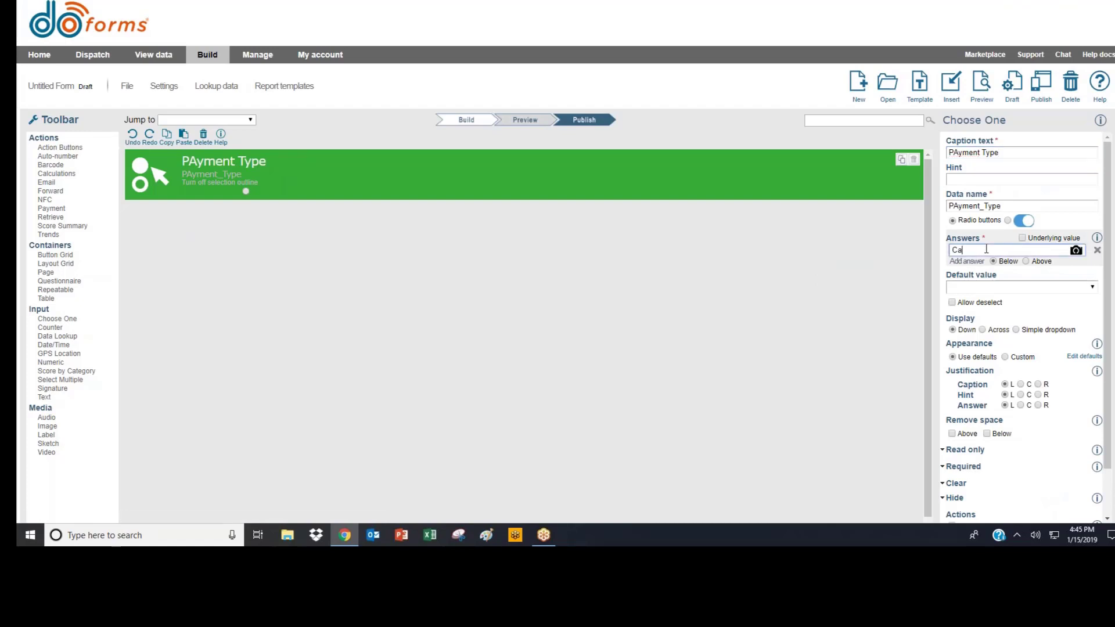
pyautogui.click(973, 263)
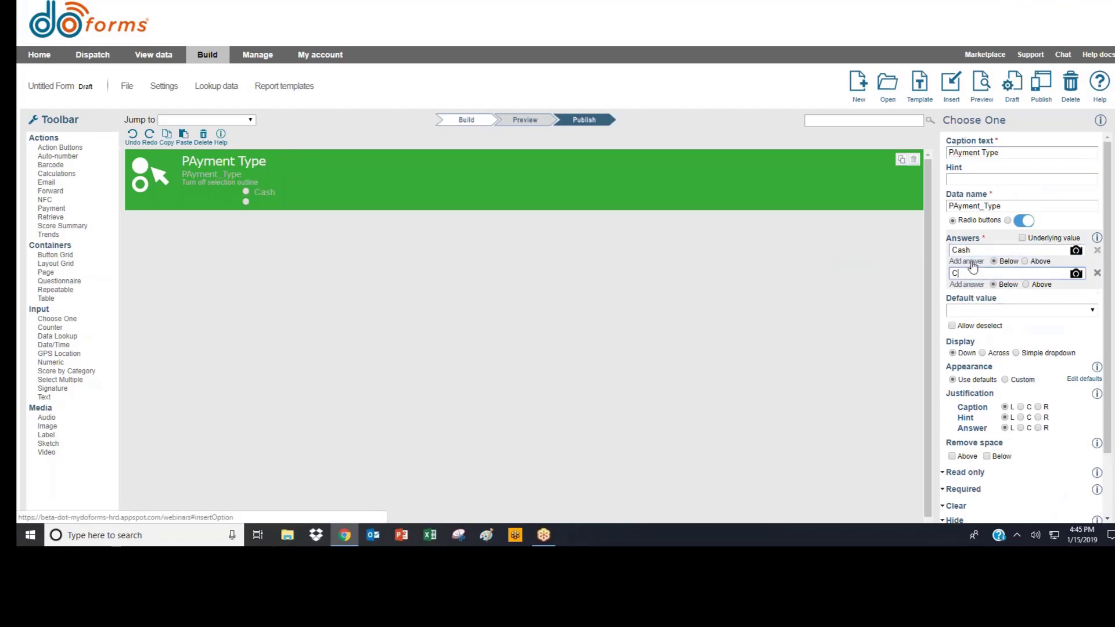
pyautogui.write('Check')
pyautogui.click(963, 285)
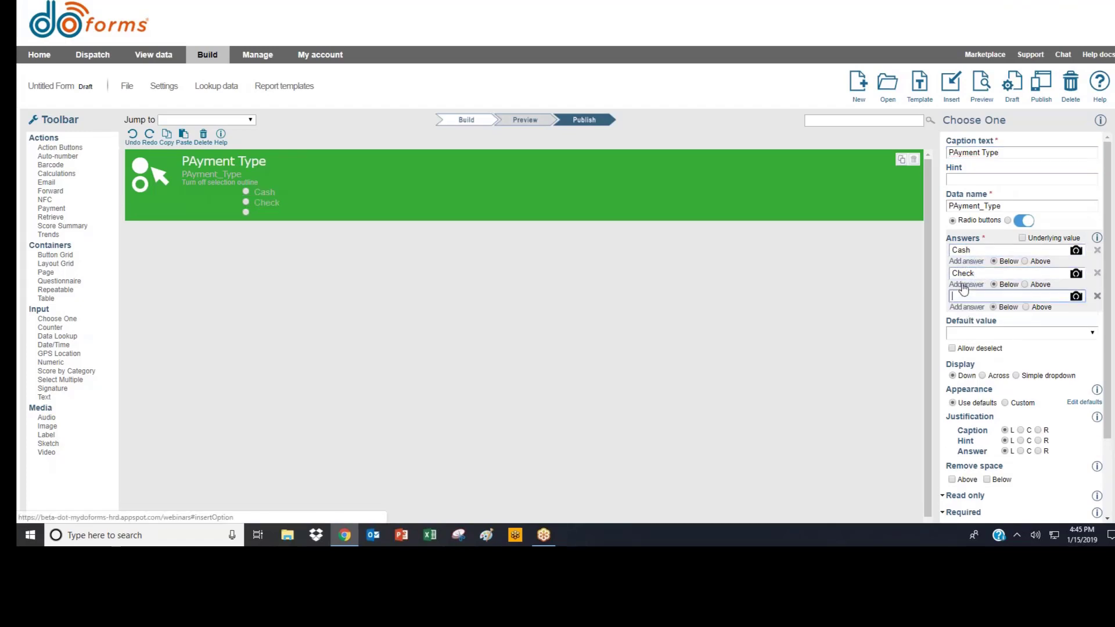
pyautogui.write('Wire Transfer')
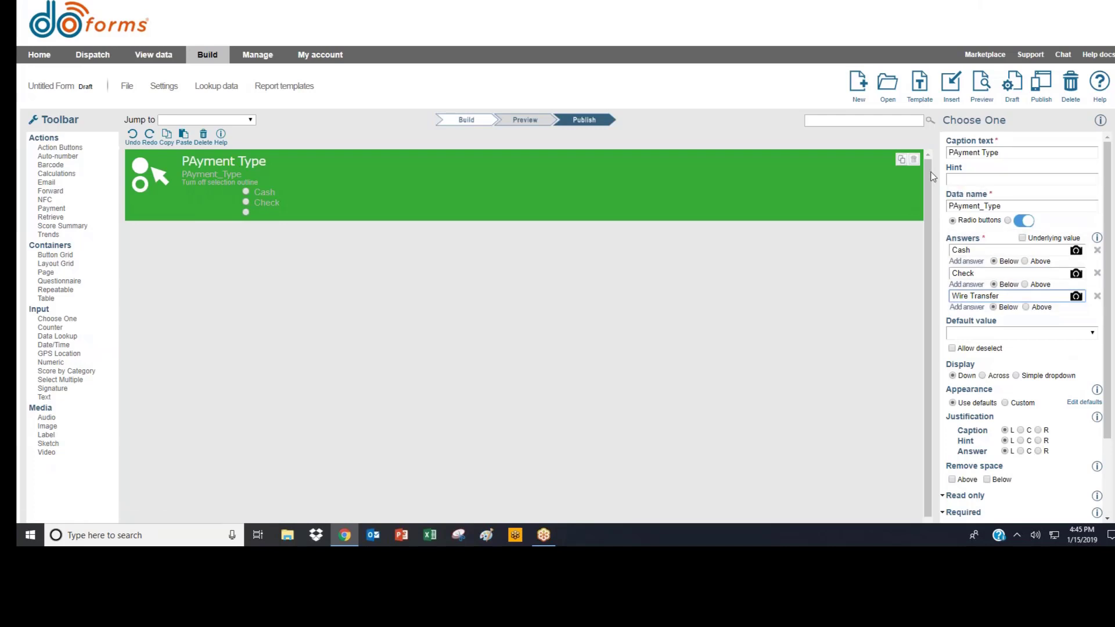
# Correct the question's caption to Payment Type
pyautogui.click(961, 151)
pyautogui.press('BackSpace')
pyautogui.write('a')
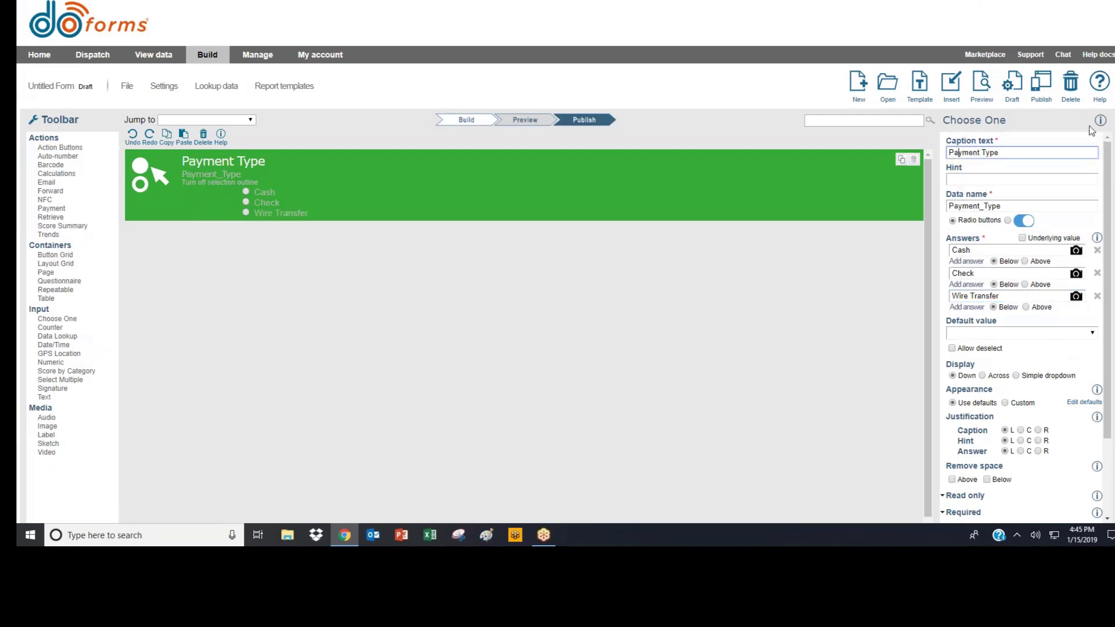
pyautogui.press('End')
# Add a Numeric field captioned Extra Charge, formatted as a decimal with 2 decimal places and the $ currency symbol
pyautogui.click(58, 363)
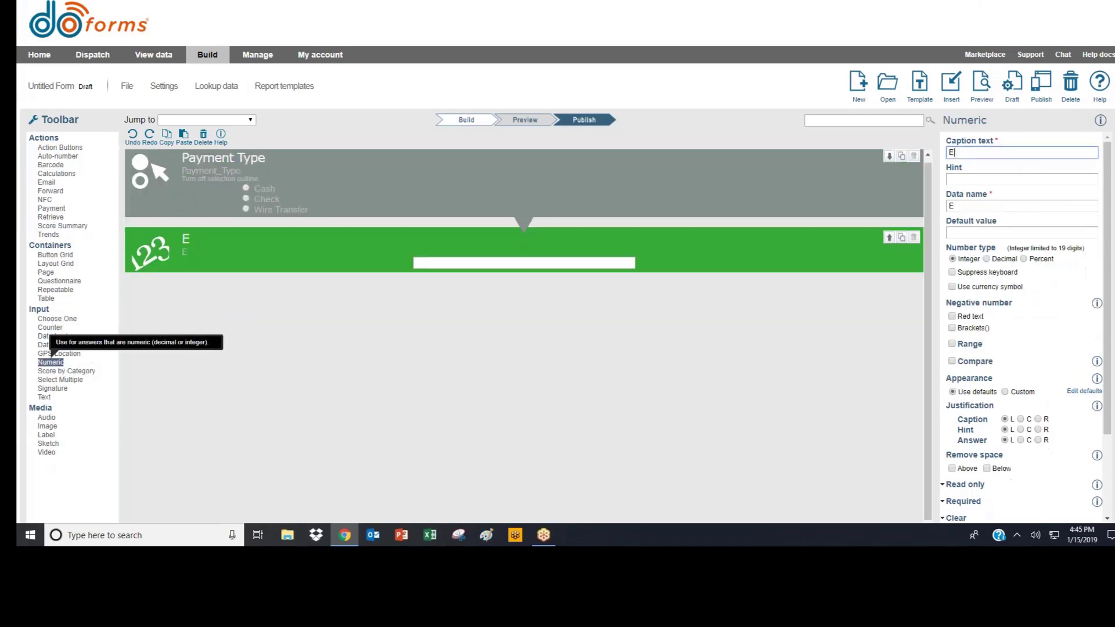
pyautogui.write('Extra Charge')
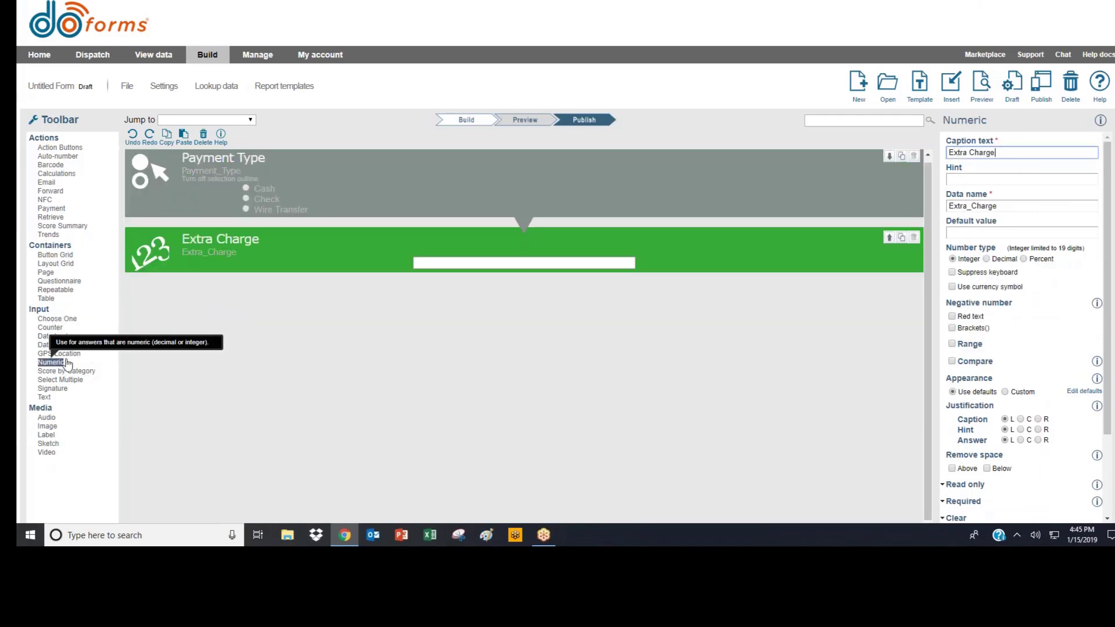
pyautogui.click(986, 258)
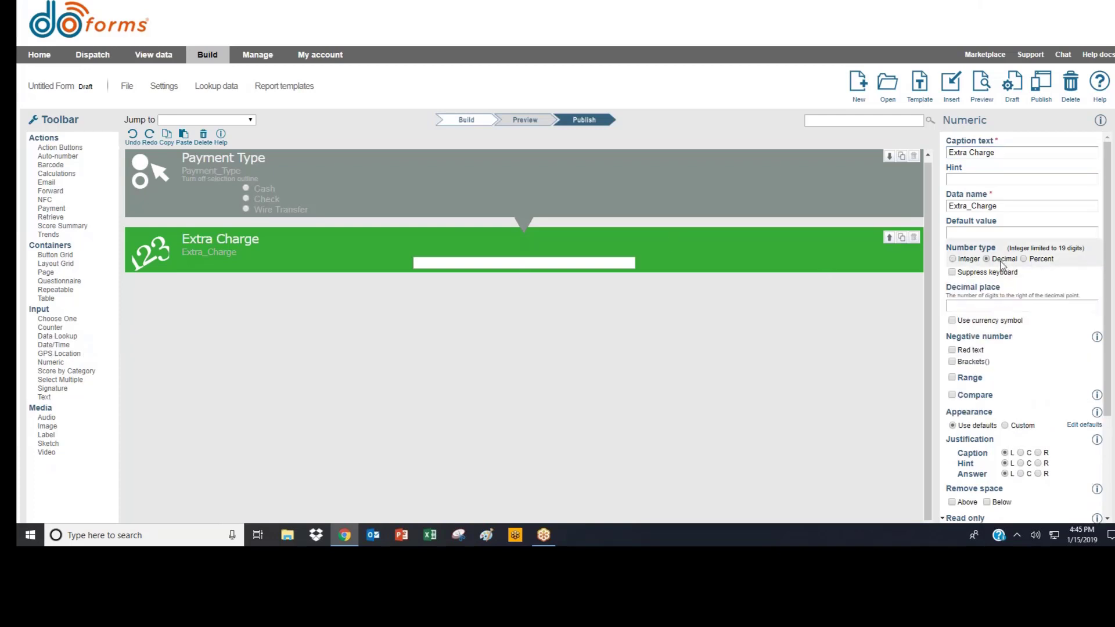
pyautogui.click(972, 305)
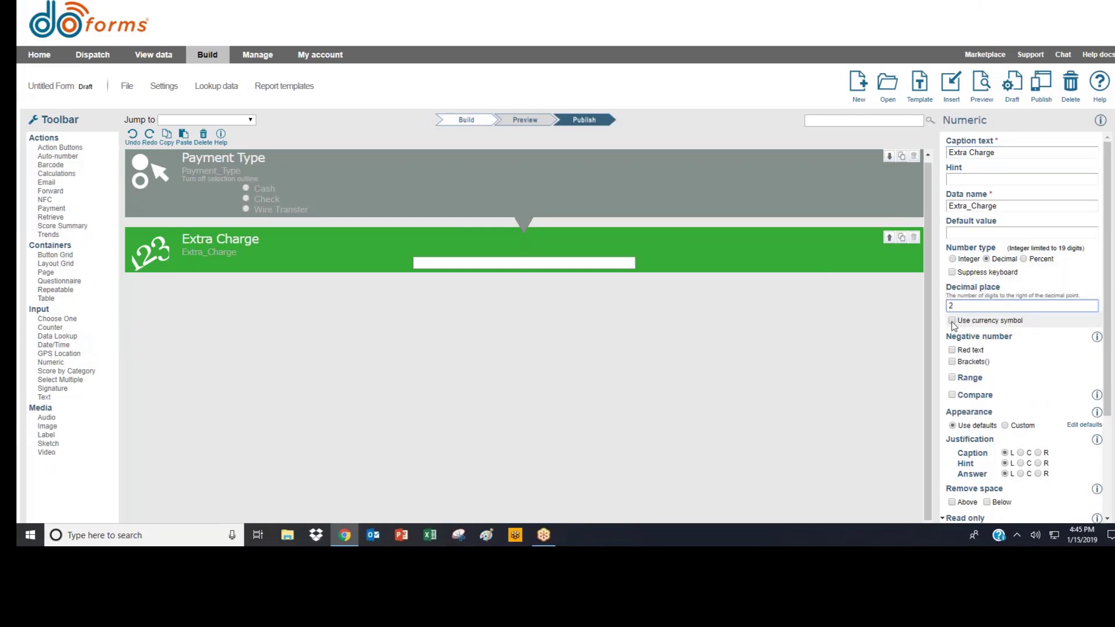
pyautogui.click(951, 320)
pyautogui.click(969, 348)
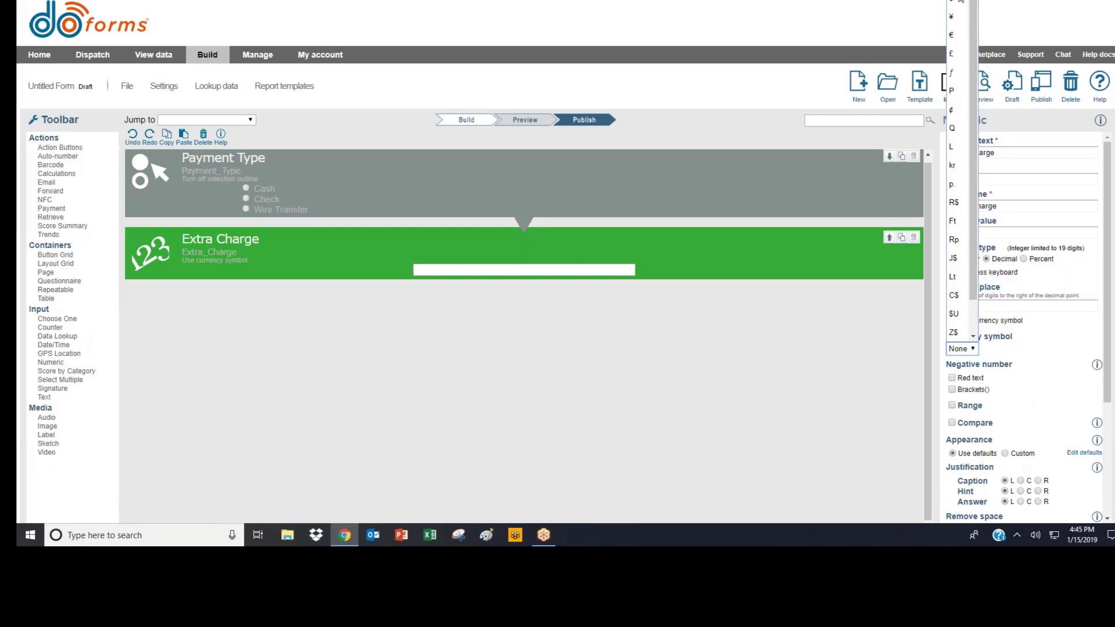
pyautogui.click(956, 3)
# Add an If, Then, Else rule to Extra Charge: if Payment_Type is equal to Wire Transfer, then constant 35, else constant 0
pyautogui.scroll(-3, 994, 465)
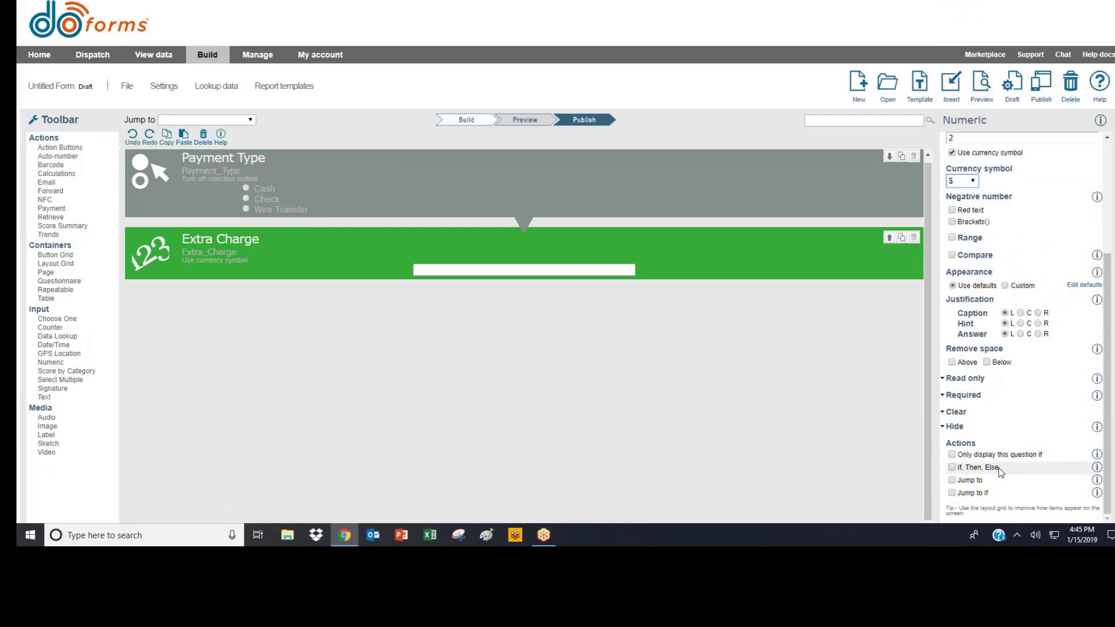
pyautogui.click(952, 467)
pyautogui.scroll(-3, 975, 377)
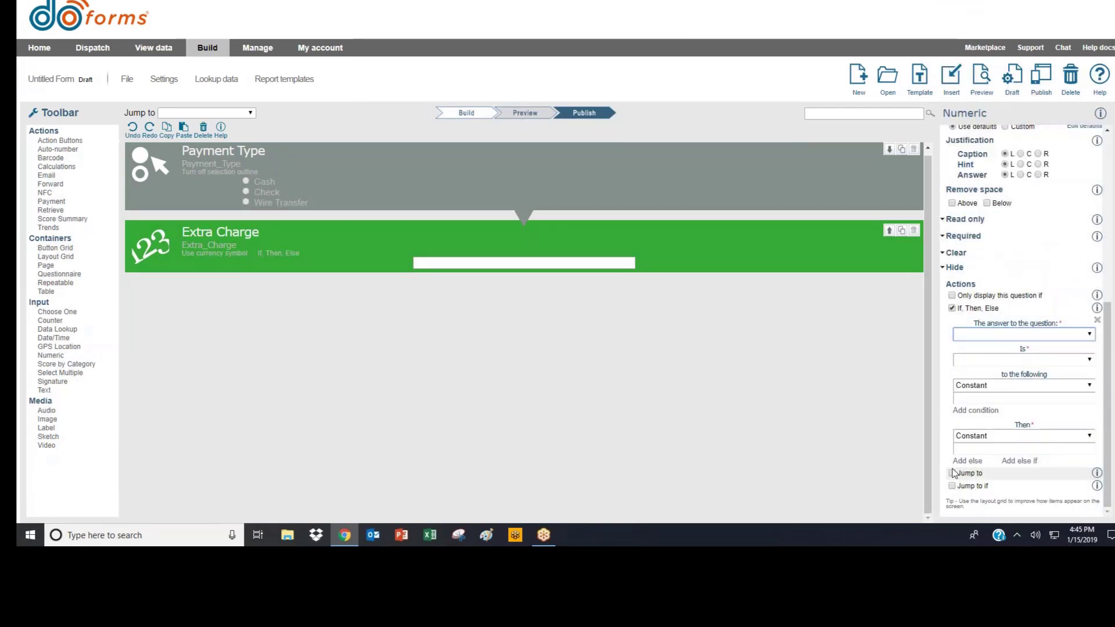
pyautogui.click(982, 334)
pyautogui.click(981, 368)
pyautogui.click(981, 360)
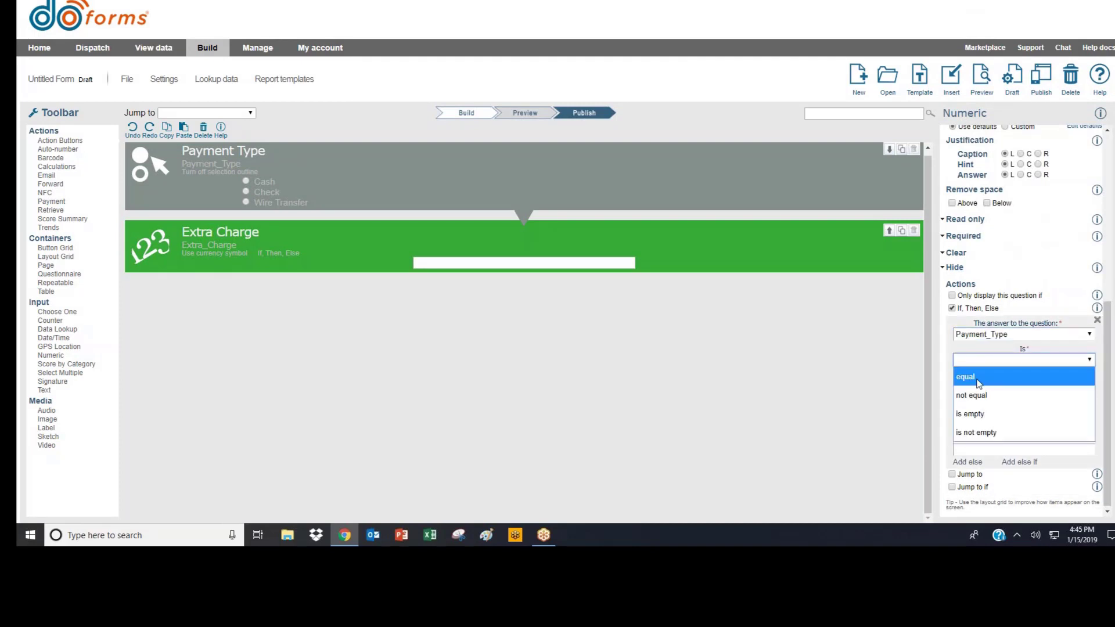
pyautogui.click(980, 374)
pyautogui.click(982, 398)
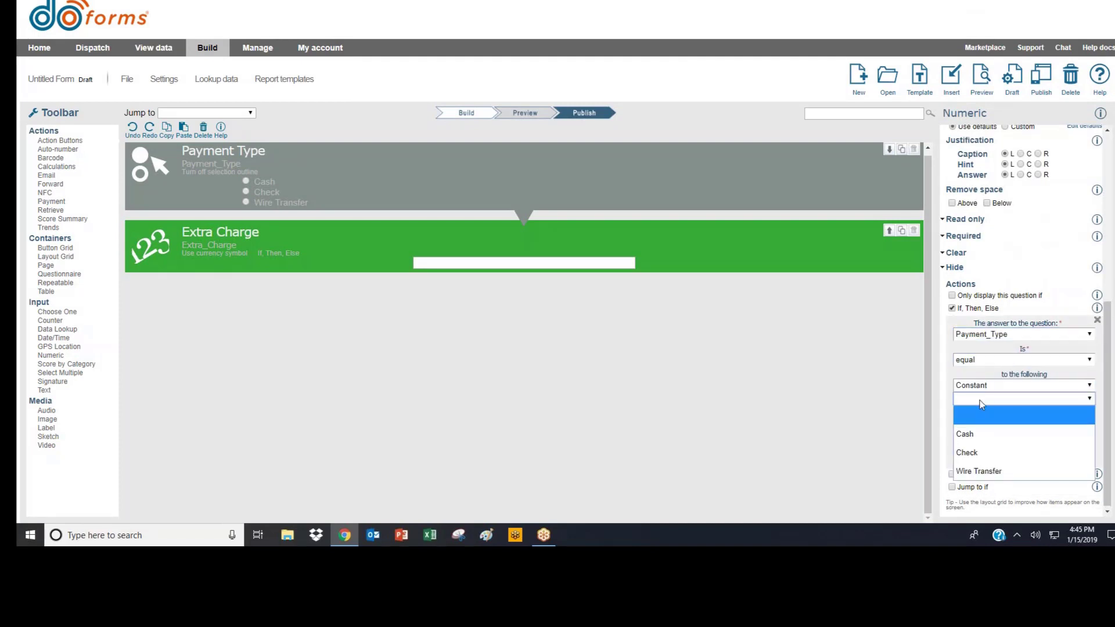
pyautogui.click(981, 471)
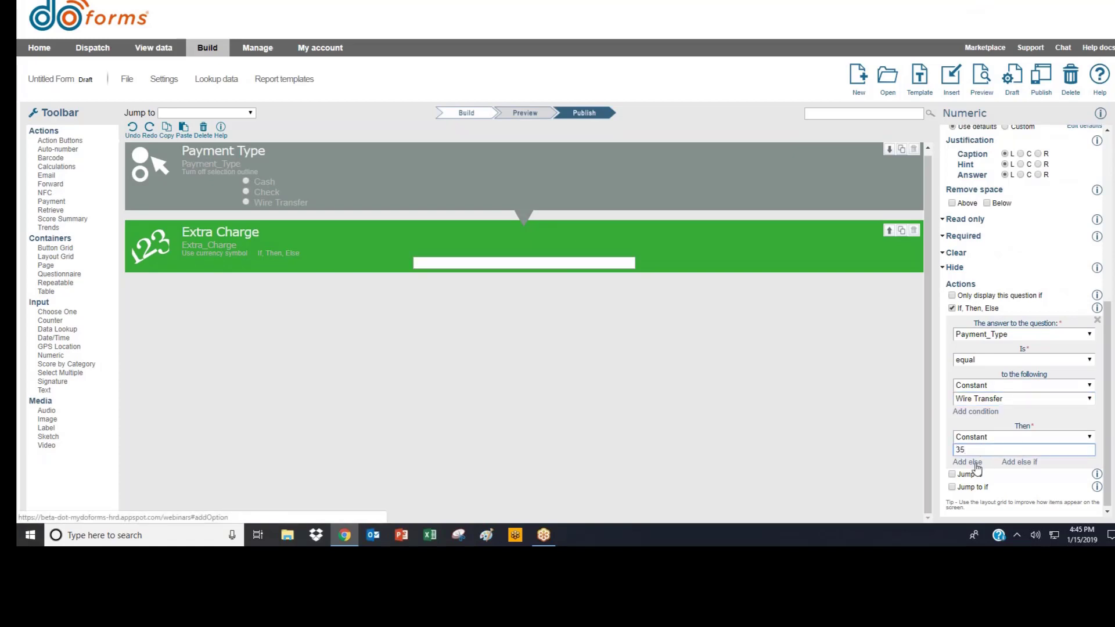
pyautogui.click(976, 462)
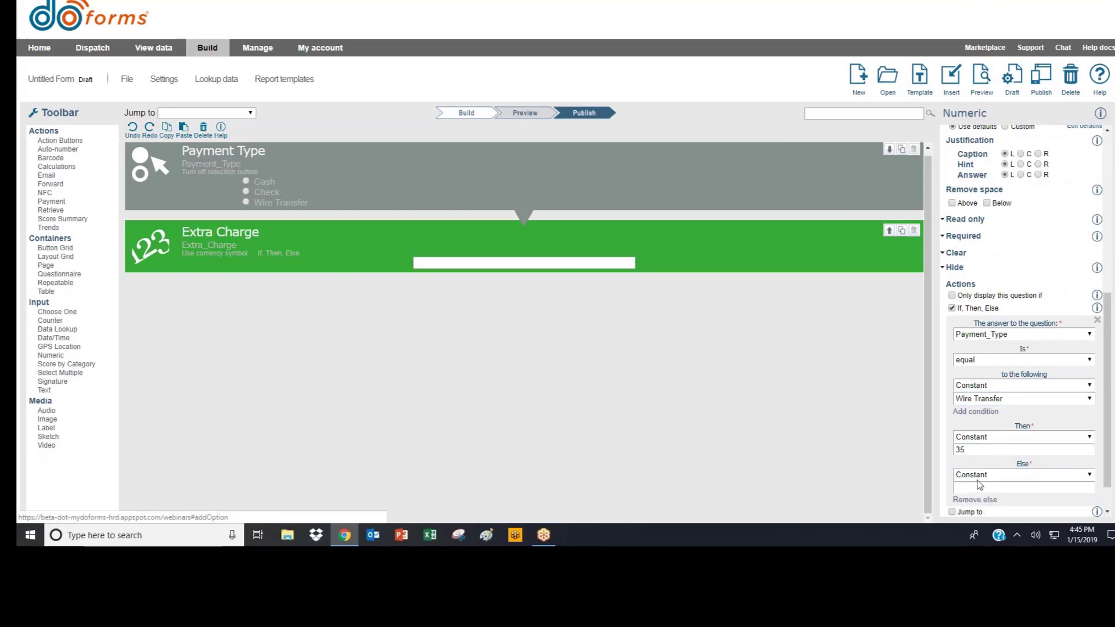
pyautogui.click(883, 451)
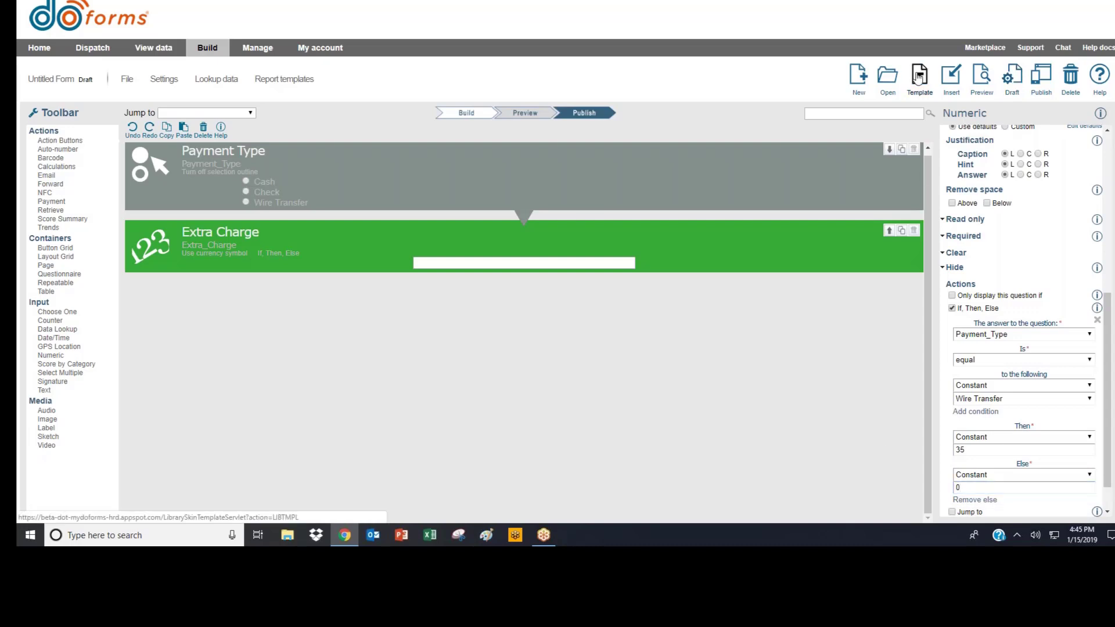
# Preview the form and choose Check and Wire Transfer as the Payment Type to check the Extra Charge rule
pyautogui.click(981, 75)
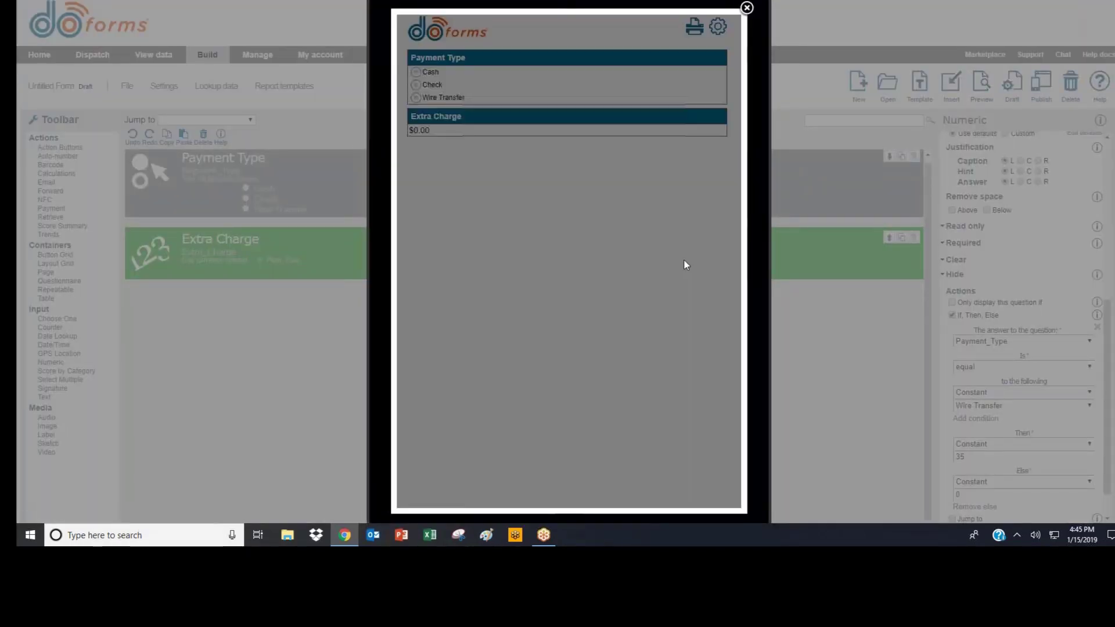
pyautogui.click(416, 85)
pyautogui.click(426, 99)
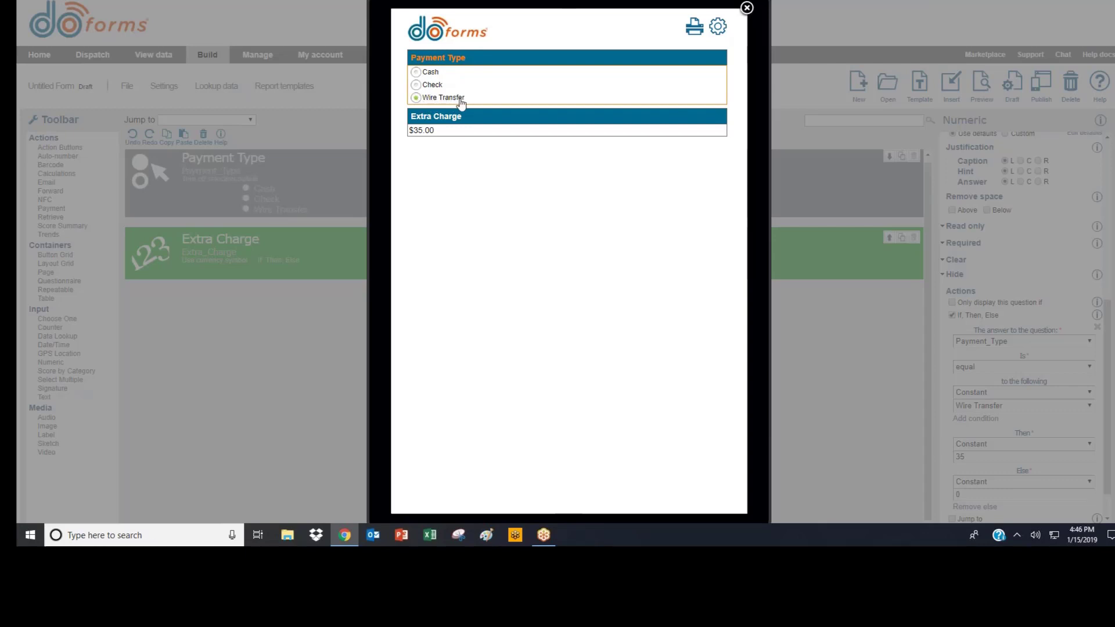
pyautogui.click(747, 8)
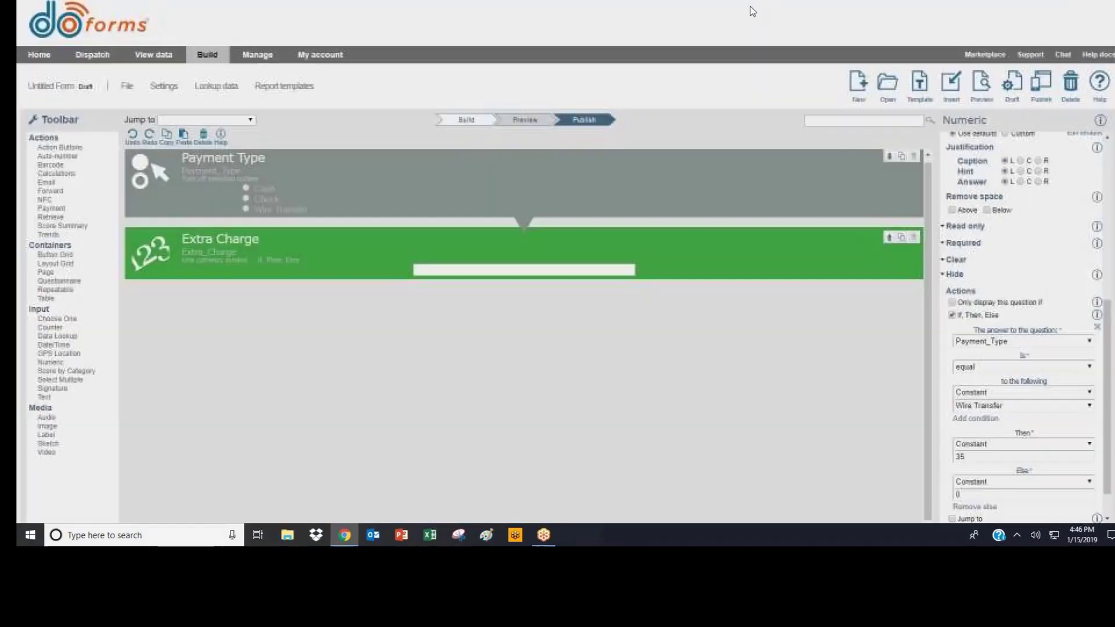
# Add a table labelled Inspection below Extra Charge and place a Data Lookup field inside it
pyautogui.click(46, 298)
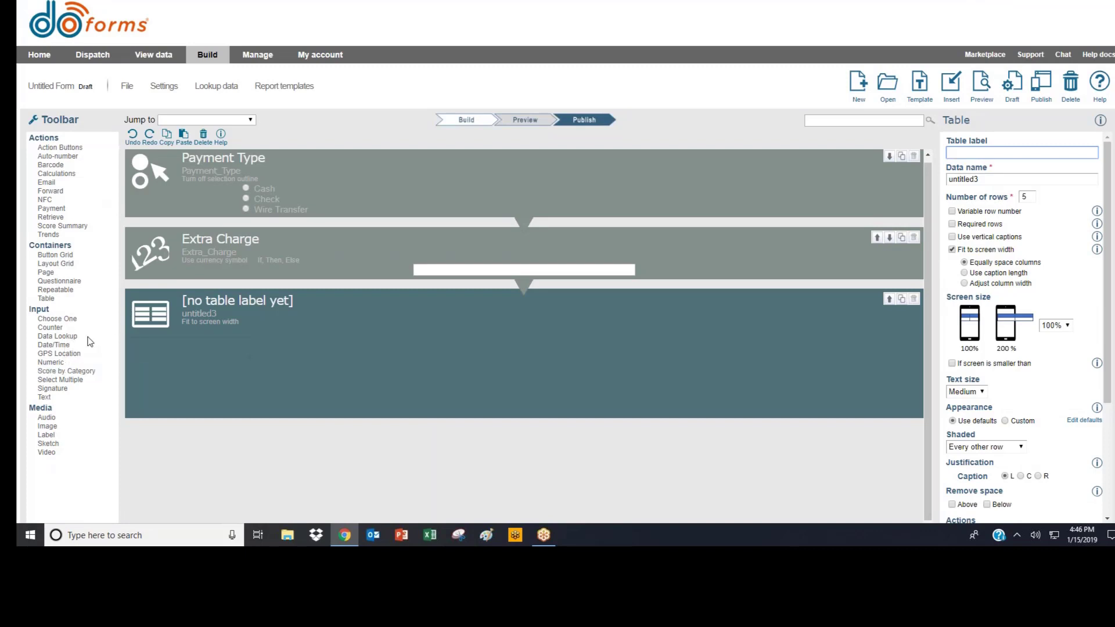
pyautogui.click(58, 336)
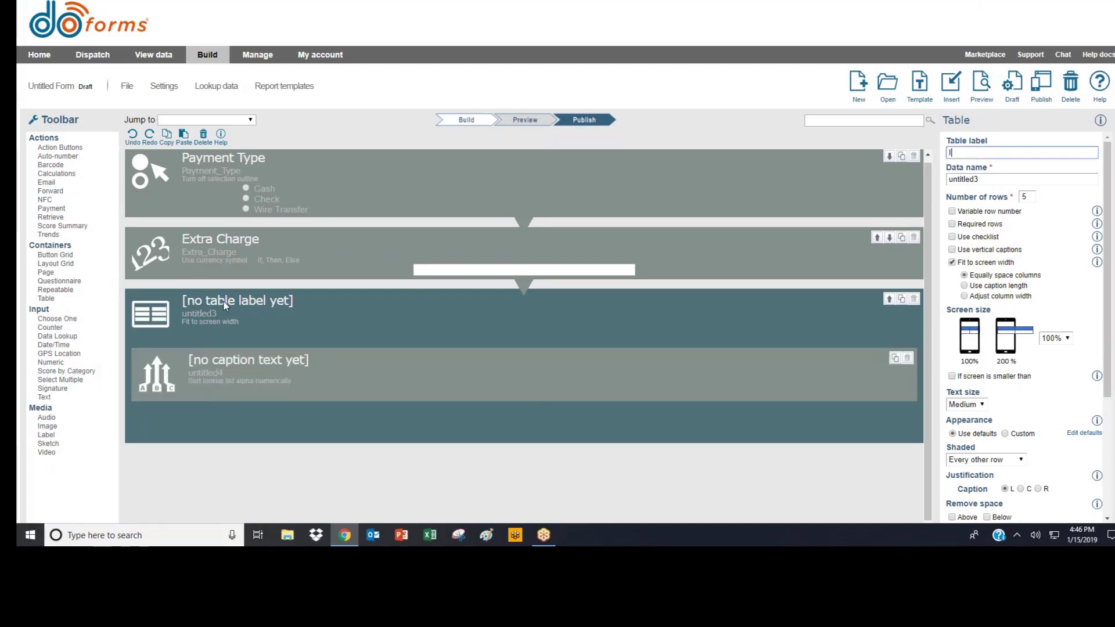
pyautogui.write('nspection')
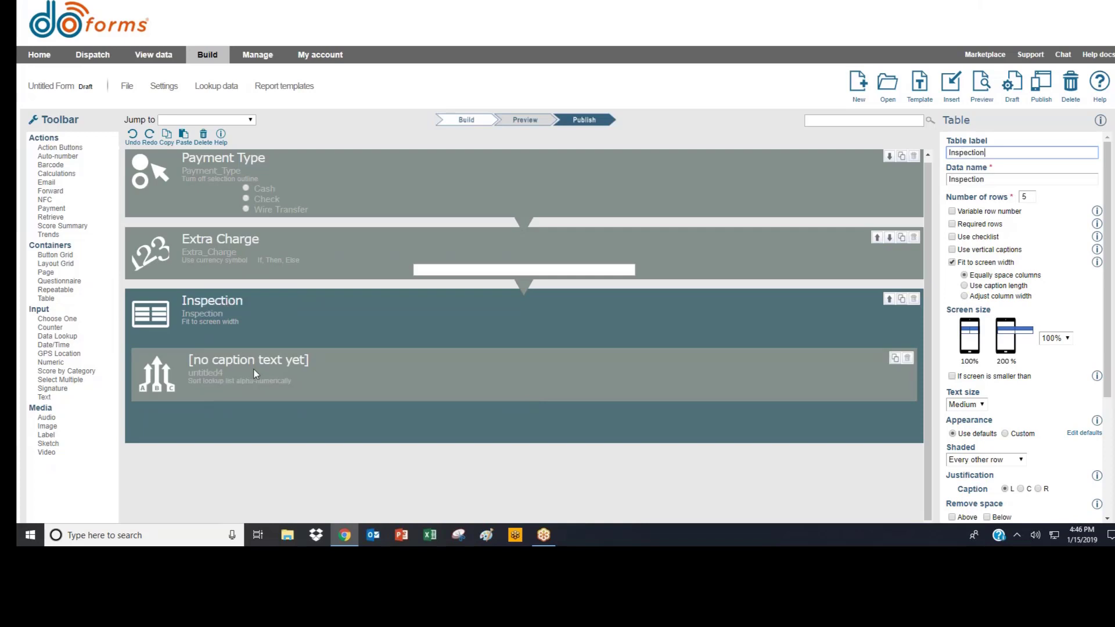
# Set the table's Data Lookup to the Area List data source with lookup field Area, and caption it Area
pyautogui.click(253, 369)
pyautogui.click(1020, 233)
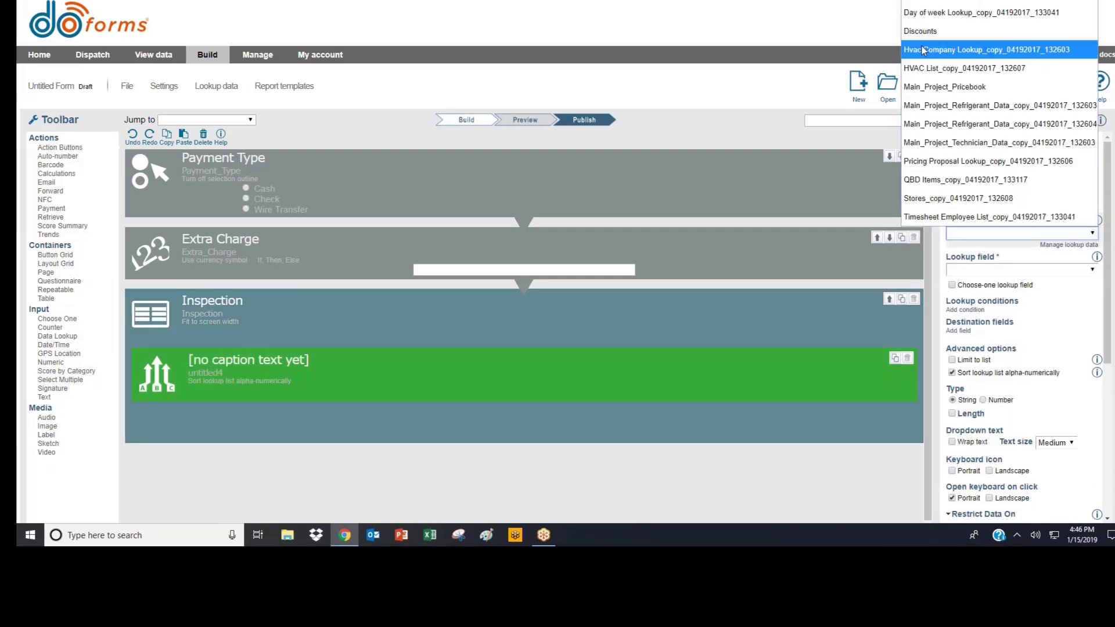
pyautogui.scroll(5, 987, 87)
pyautogui.click(928, 12)
pyautogui.click(987, 270)
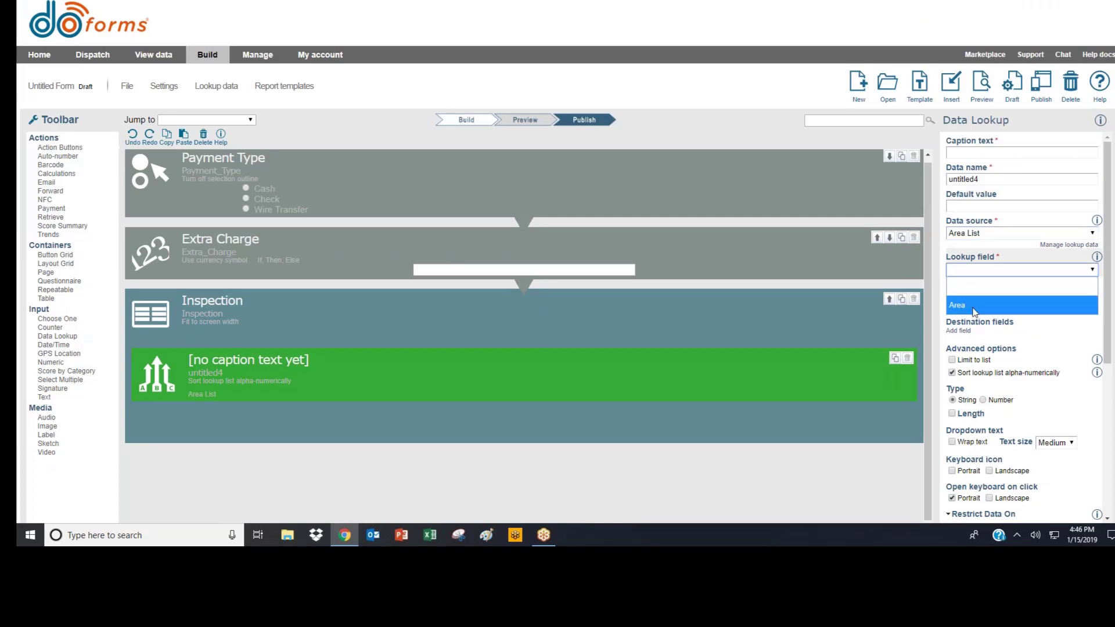
pyautogui.click(974, 309)
pyautogui.click(982, 152)
pyautogui.write('Area')
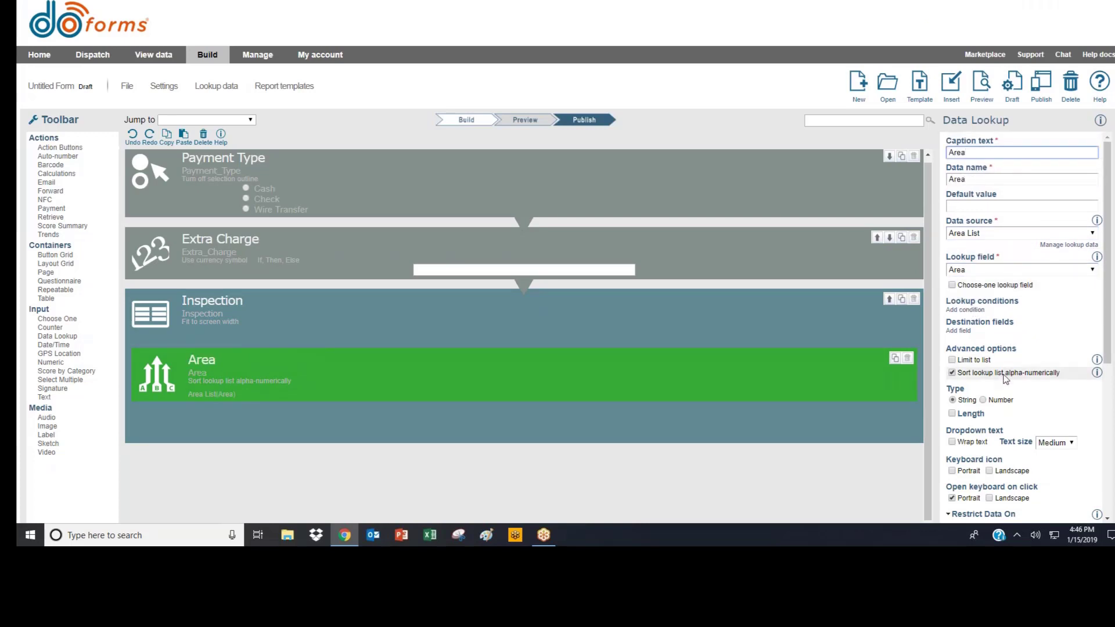
pyautogui.scroll(-4, 968, 406)
pyautogui.scroll(-1, 969, 424)
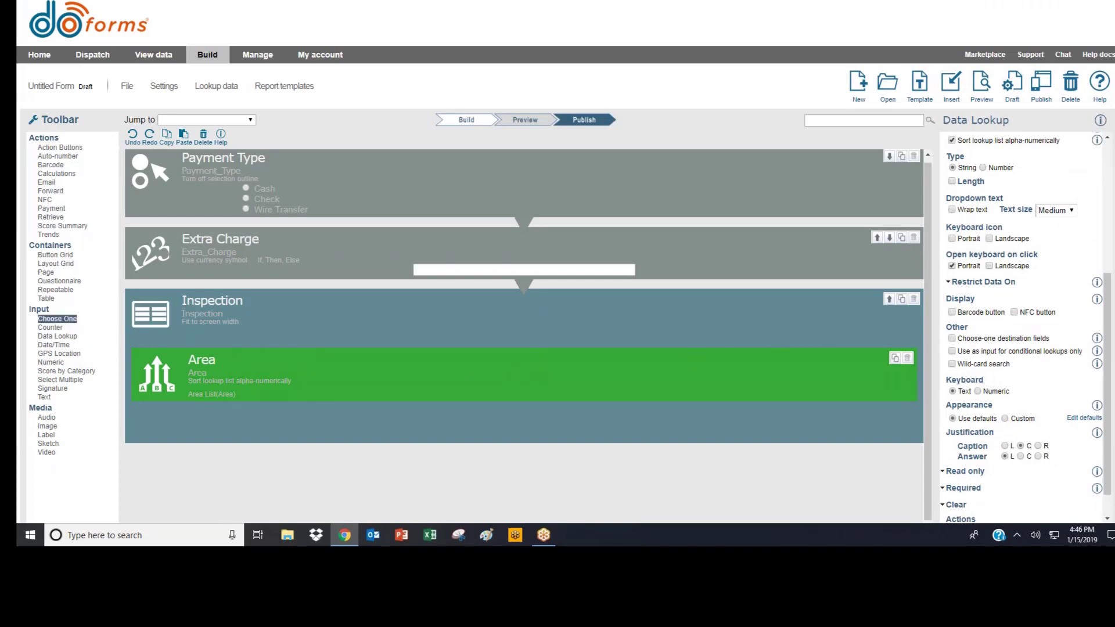
# Add a Choose One question captioned Result below Area in the table, displayed across, with the answers Pass and Fail
pyautogui.moveTo(57, 319); pyautogui.dragTo(315, 408)
pyautogui.write('Result')
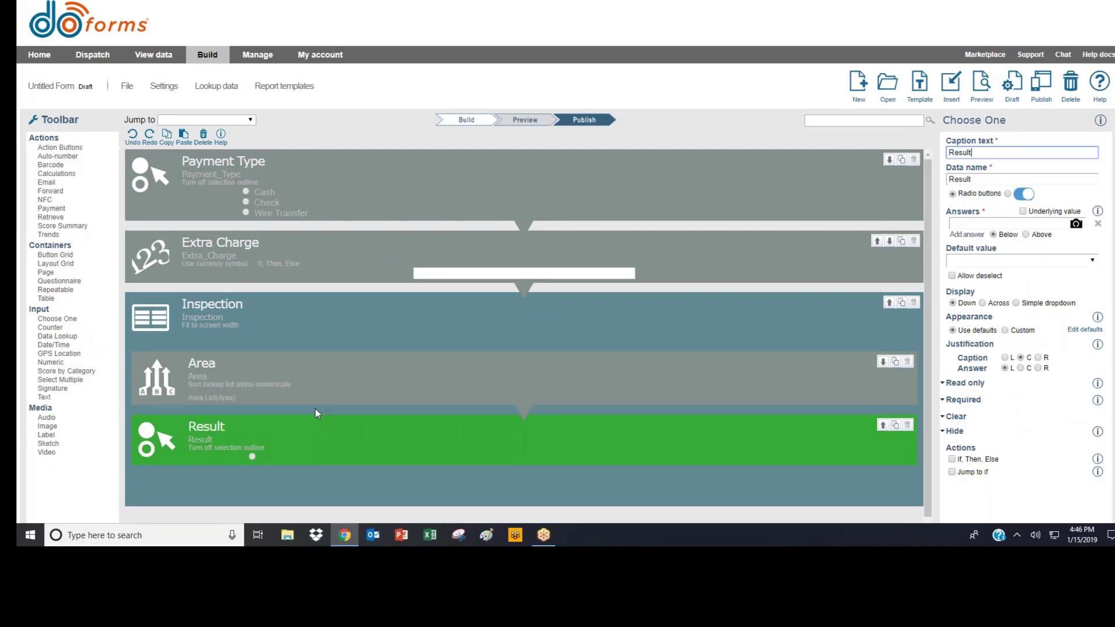
pyautogui.click(984, 303)
pyautogui.click(967, 223)
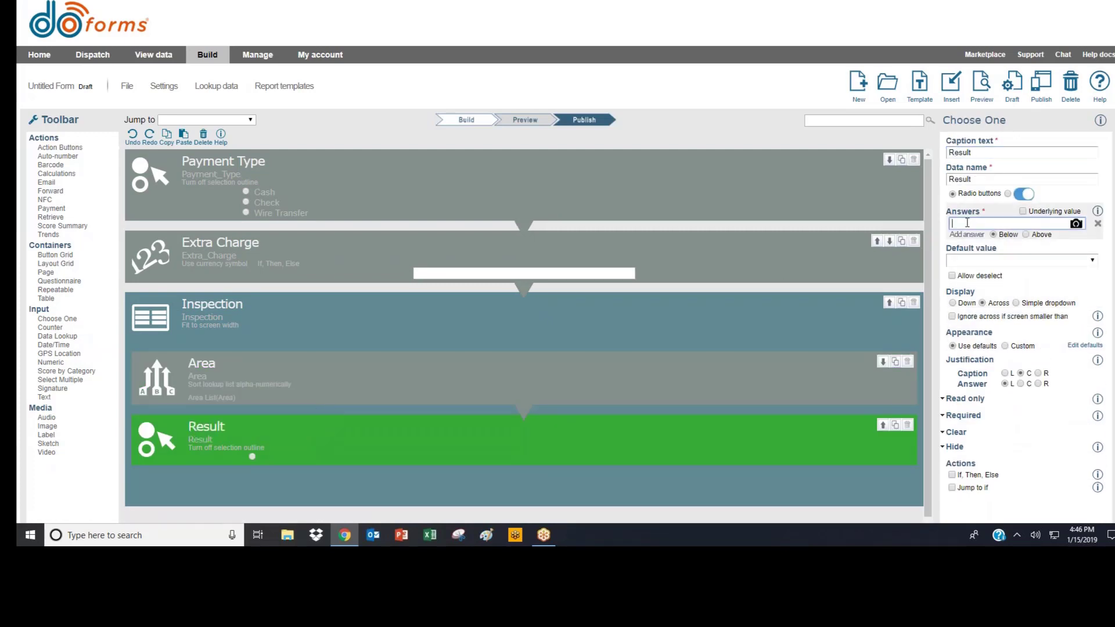
pyautogui.write('Pass')
pyautogui.click(962, 235)
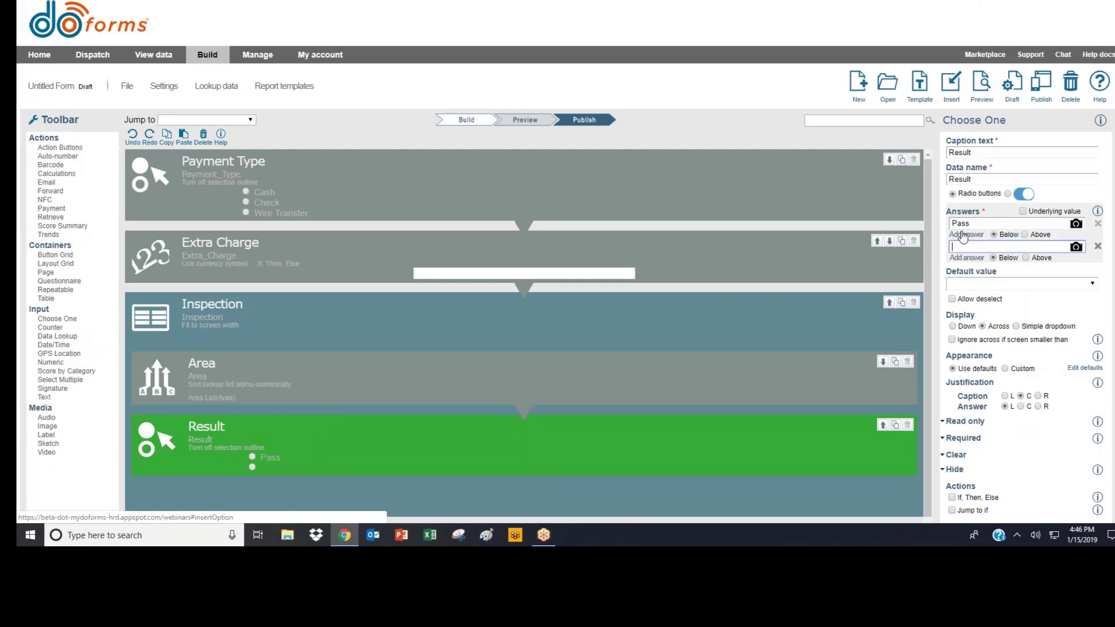
pyautogui.write('Fail')
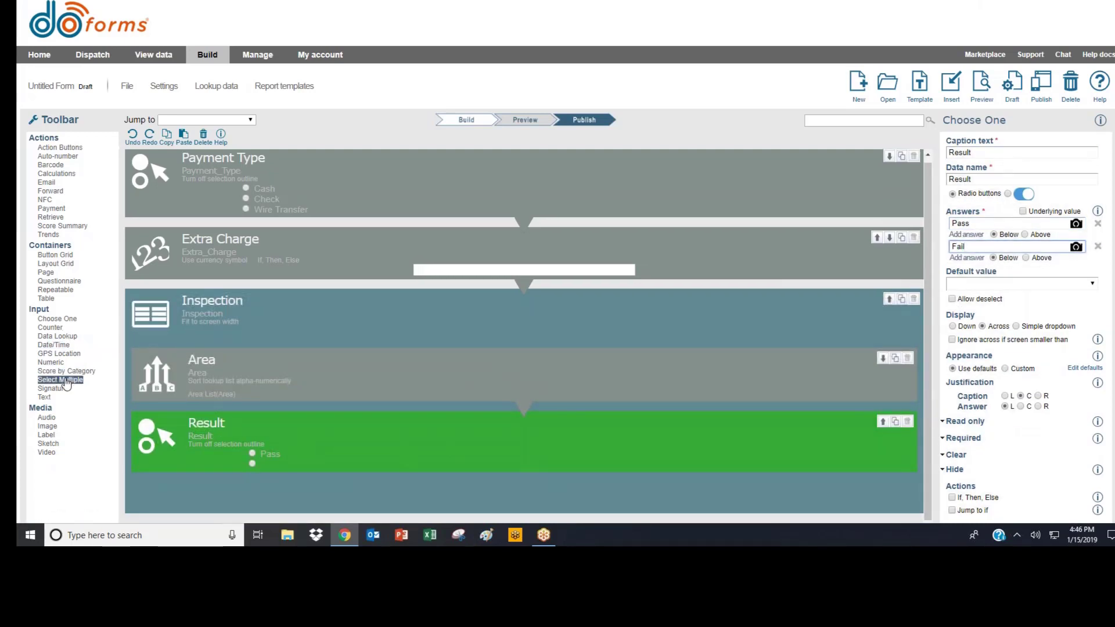
# Add a Numeric field captioned Hidden Number below Result inside the Inspection table
pyautogui.moveTo(53, 364); pyautogui.dragTo(219, 427)
pyautogui.moveTo(510, 420); pyautogui.dragTo(511, 419)
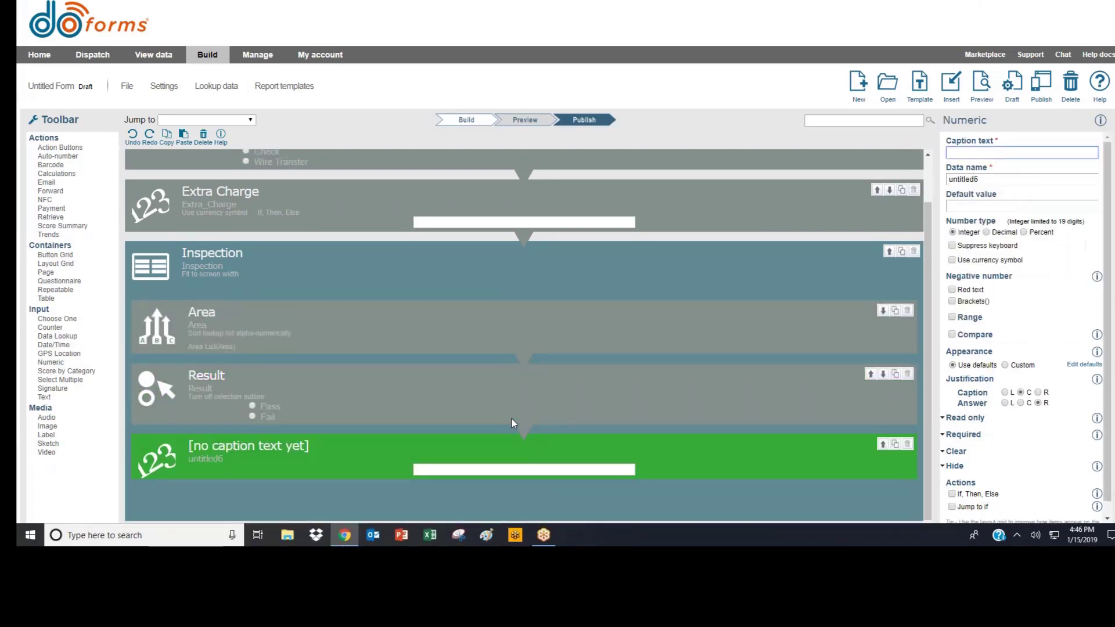
pyautogui.write('Hid')
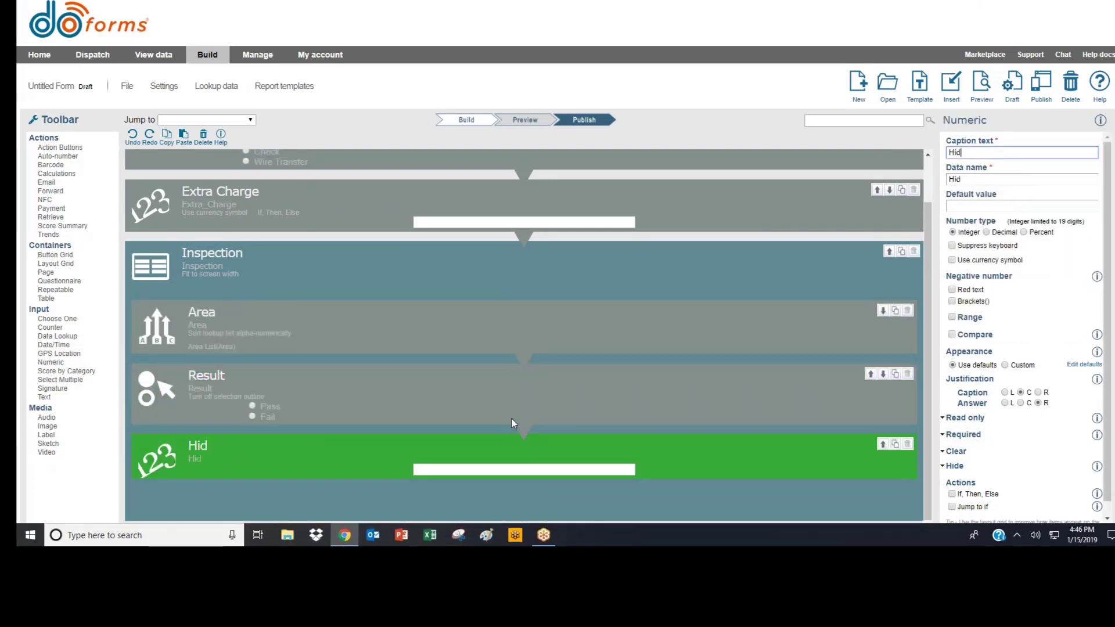
pyautogui.write('den Number')
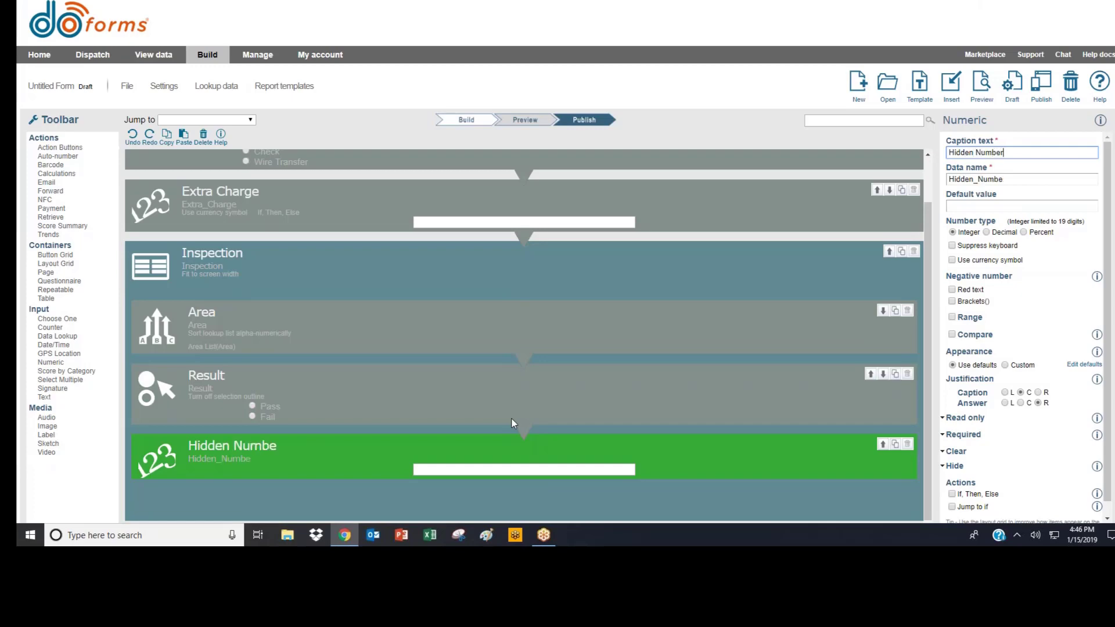
# Add an If, Then, Else rule to Hidden Number: if Result is equal to Pass, then constant 1, else constant 0
pyautogui.scroll(-1, 458, 419)
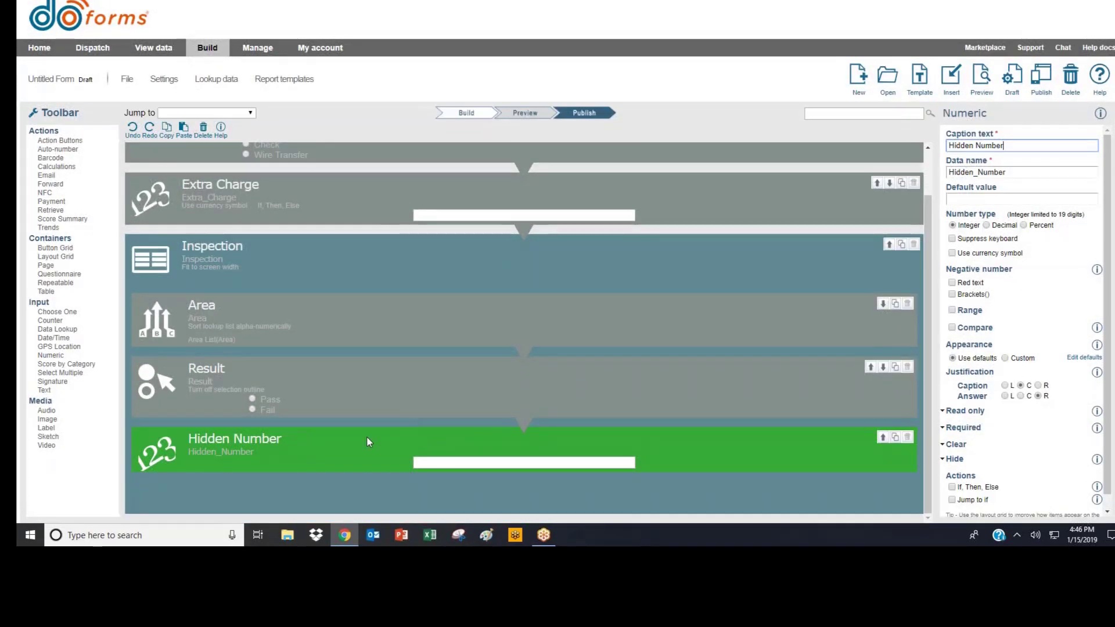
pyautogui.scroll(-2, 986, 441)
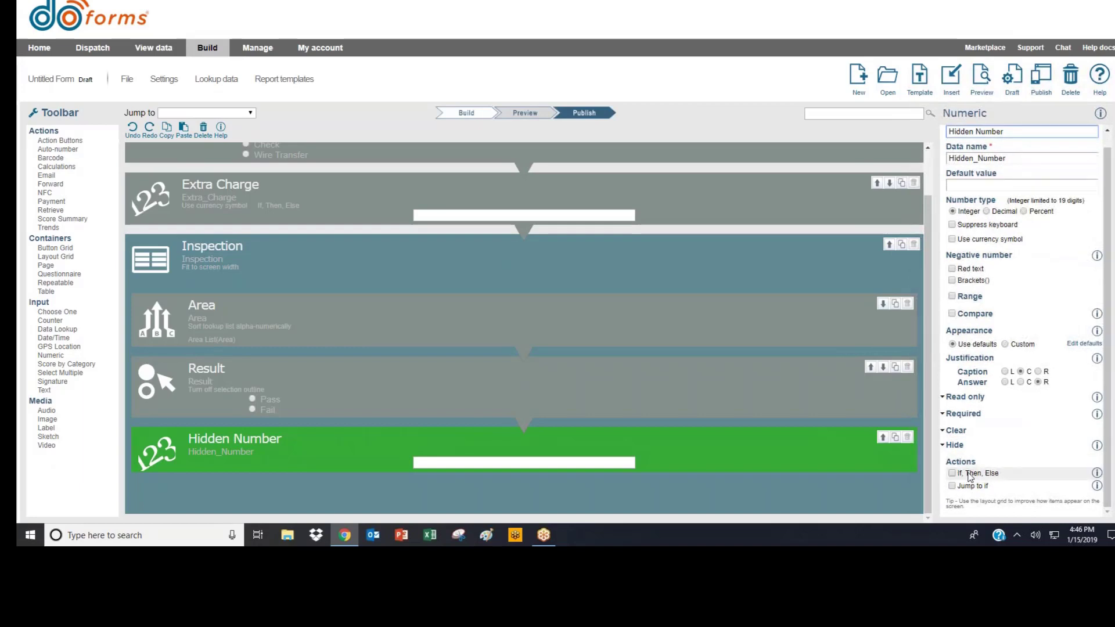
pyautogui.click(951, 473)
pyautogui.click(993, 347)
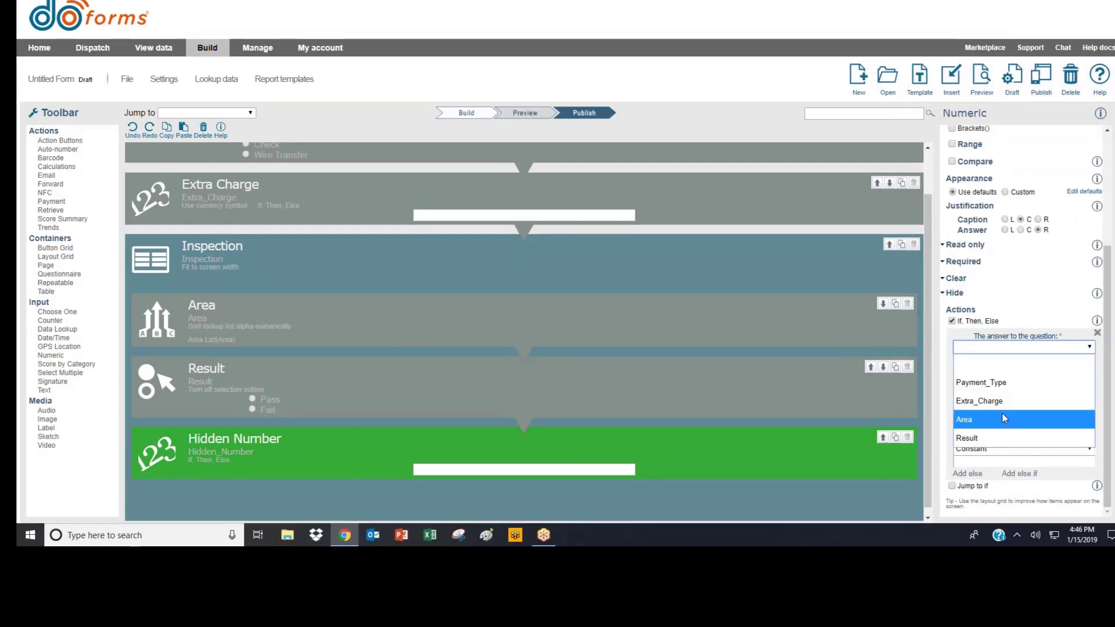
pyautogui.click(987, 437)
pyautogui.click(970, 372)
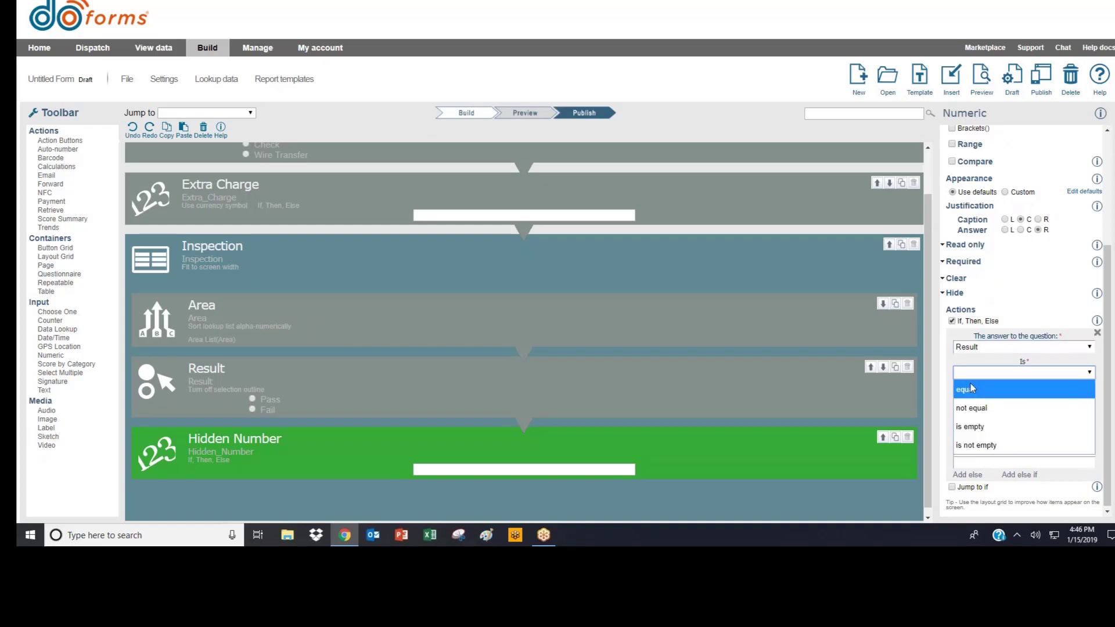
pyautogui.click(971, 389)
pyautogui.click(975, 411)
pyautogui.click(977, 447)
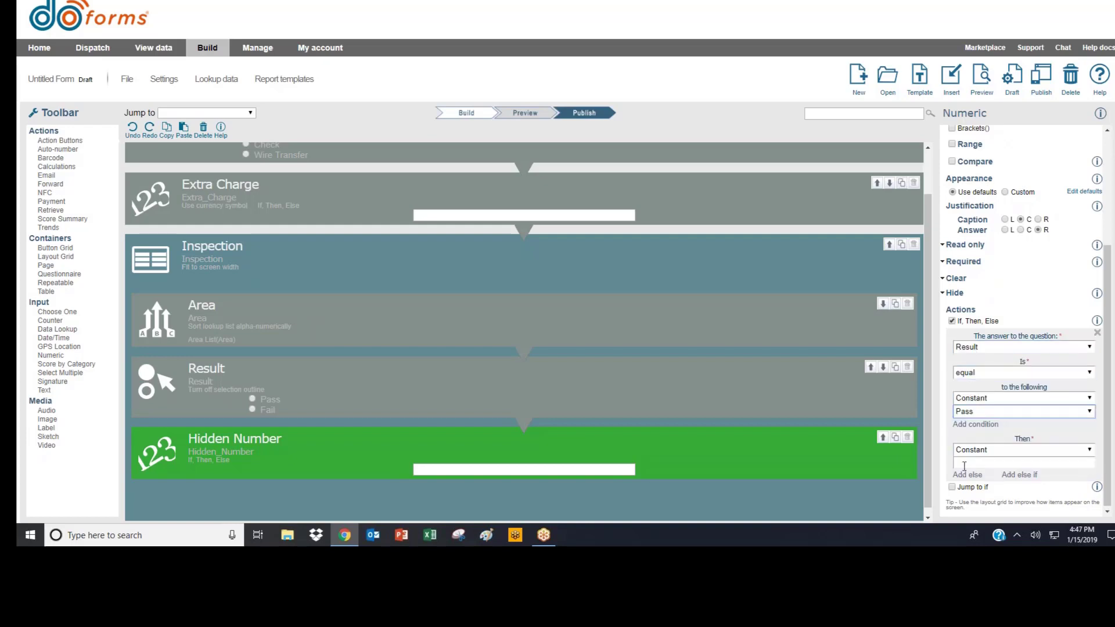
pyautogui.click(964, 464)
pyautogui.write('1')
pyautogui.click(966, 475)
pyautogui.click(970, 500)
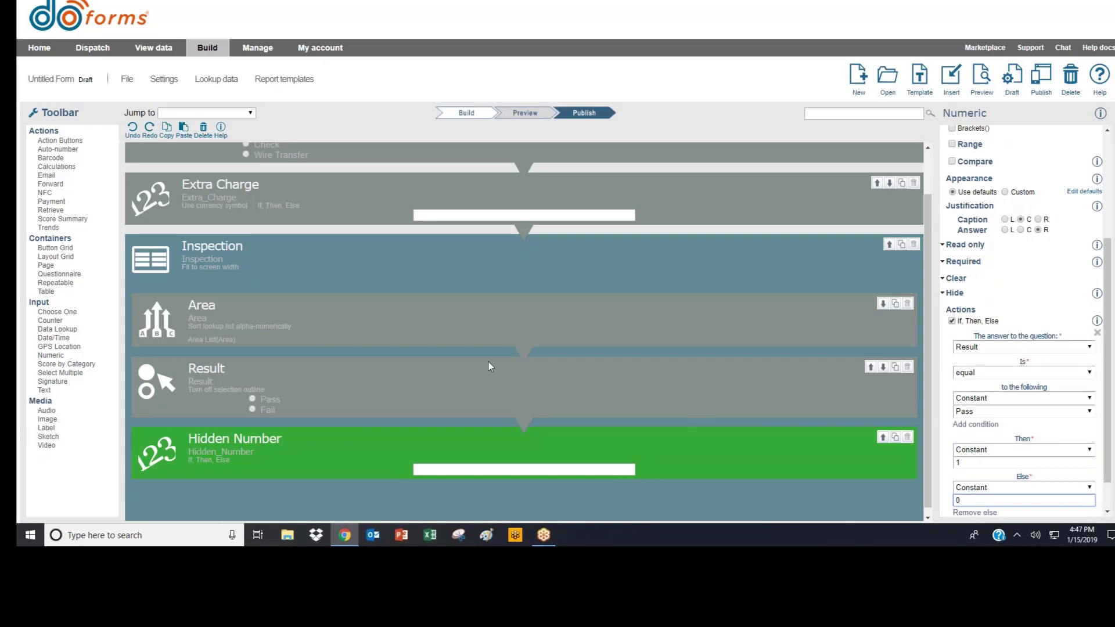
# Enable Use checklist on the Inspection table and select all read-only options for its Area lookup
pyautogui.click(481, 267)
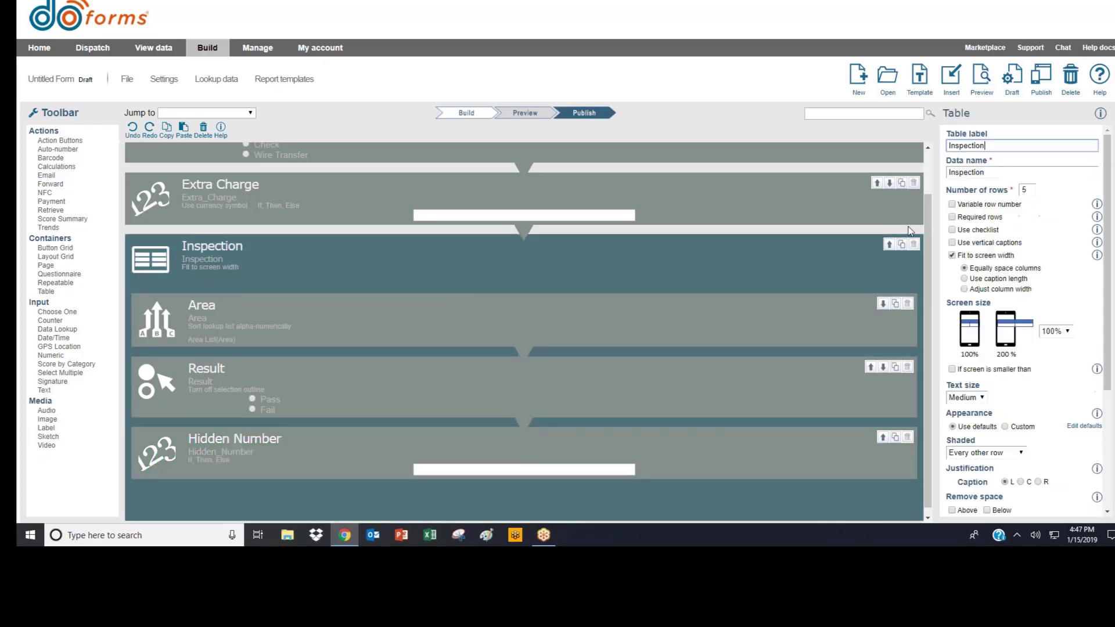
pyautogui.click(952, 231)
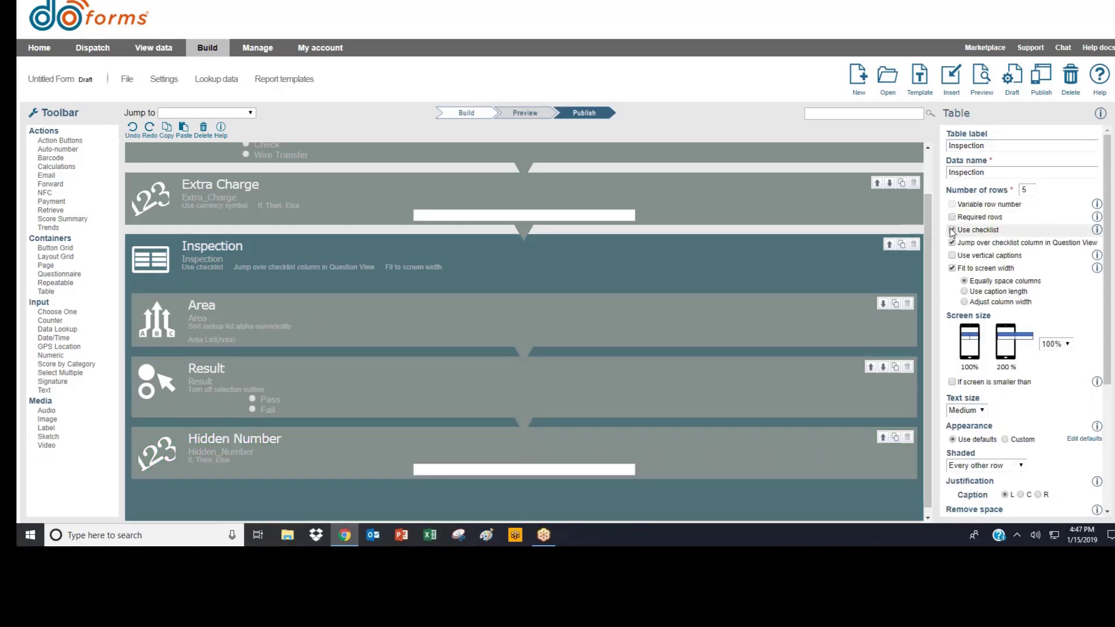
pyautogui.click(913, 344)
pyautogui.click(1002, 465)
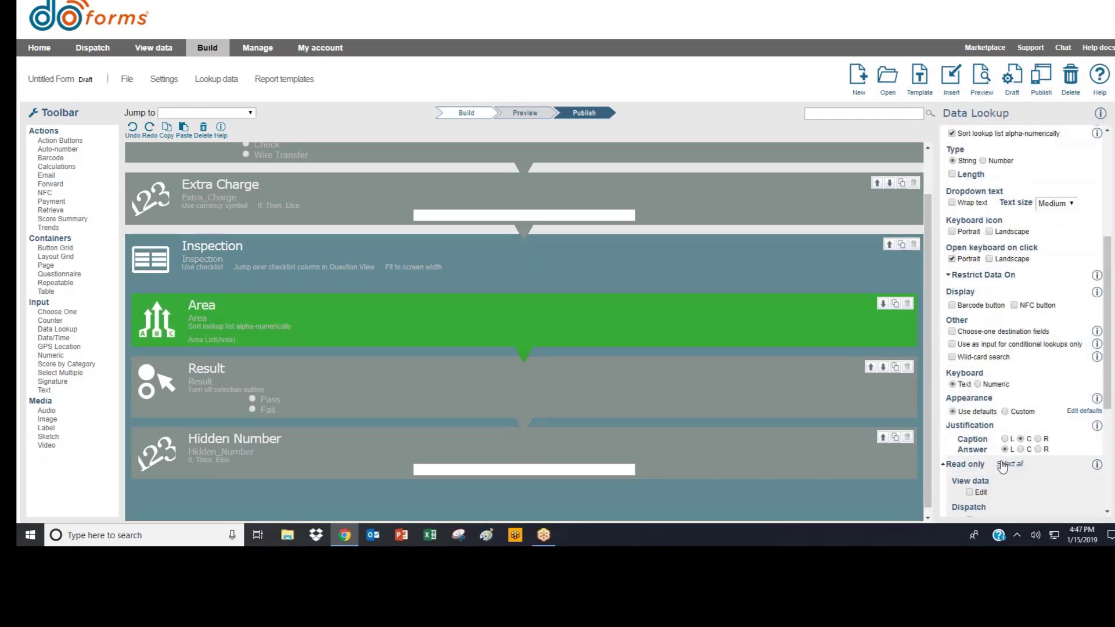
pyautogui.click(1008, 464)
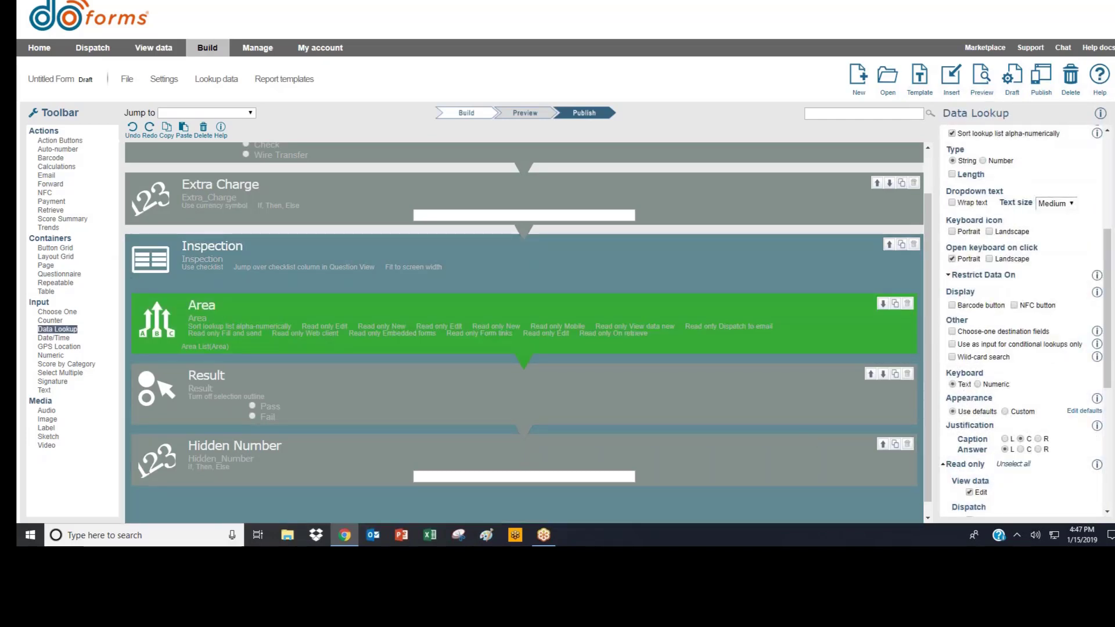
# Add a numeric Calculations field captioned Total below the table, with an expression equal to the Sum of Hidden_Number
pyautogui.moveTo(56, 166); pyautogui.dragTo(234, 508)
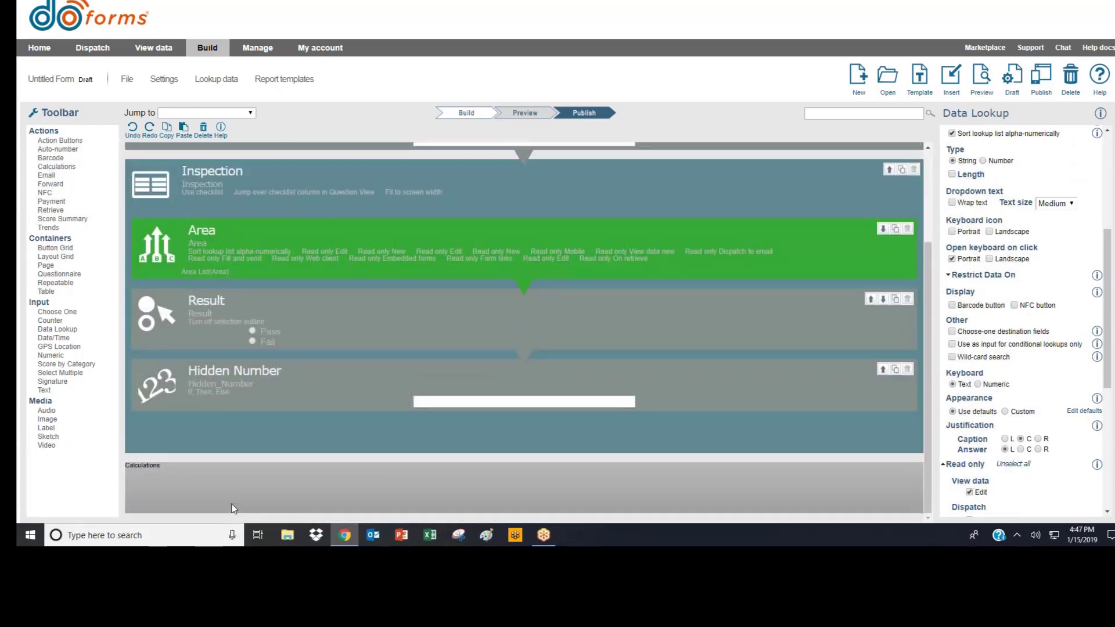
pyautogui.write('Total')
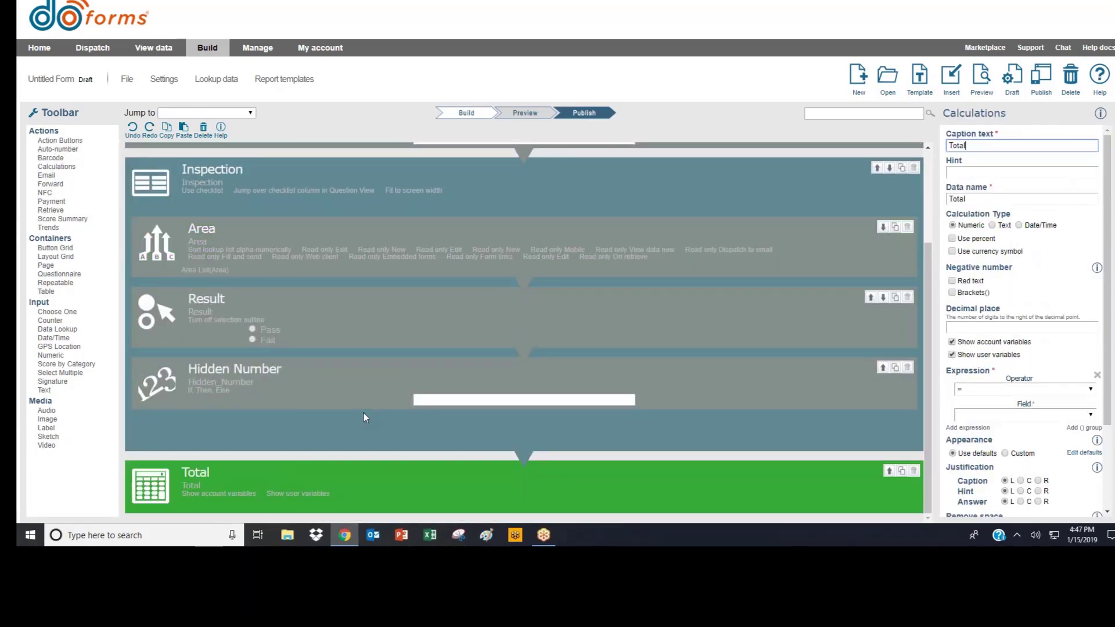
pyautogui.click(984, 414)
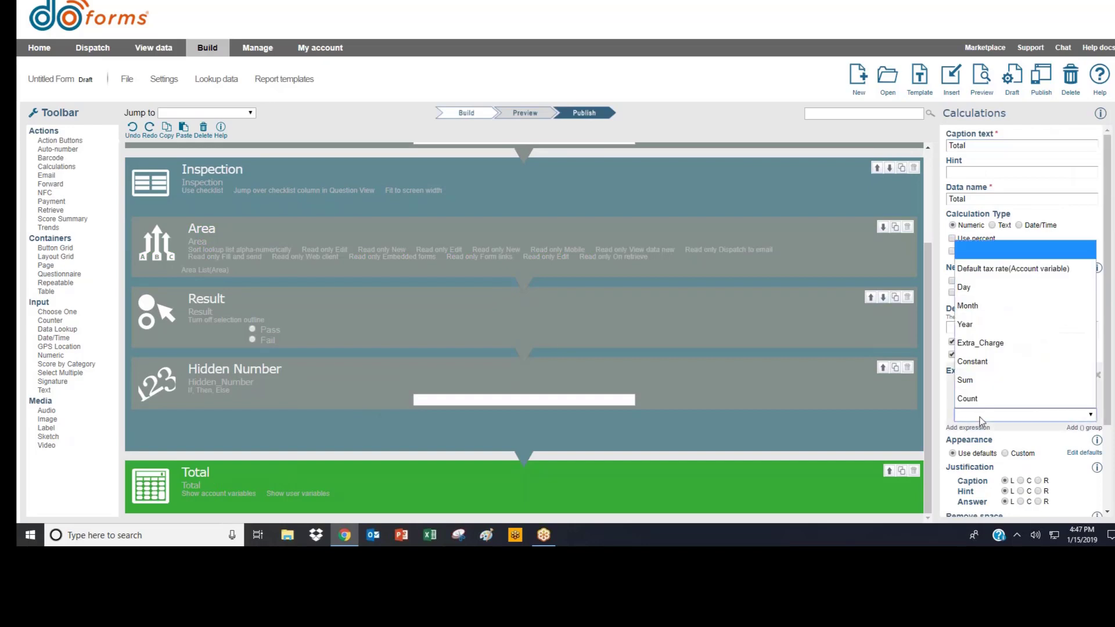
pyautogui.click(981, 393)
pyautogui.click(981, 428)
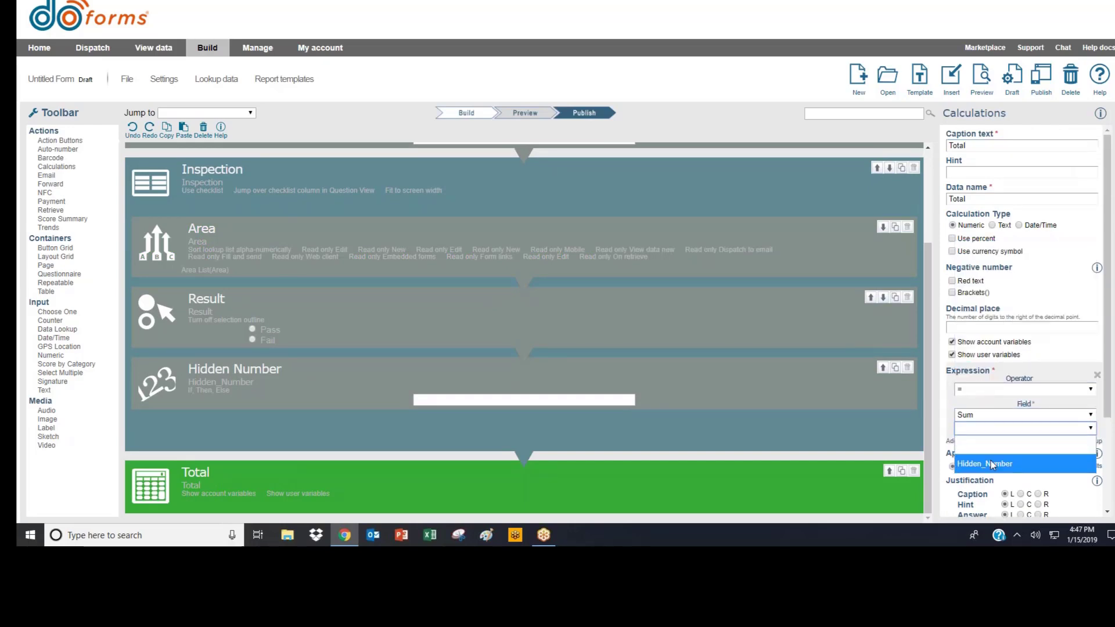
pyautogui.click(981, 464)
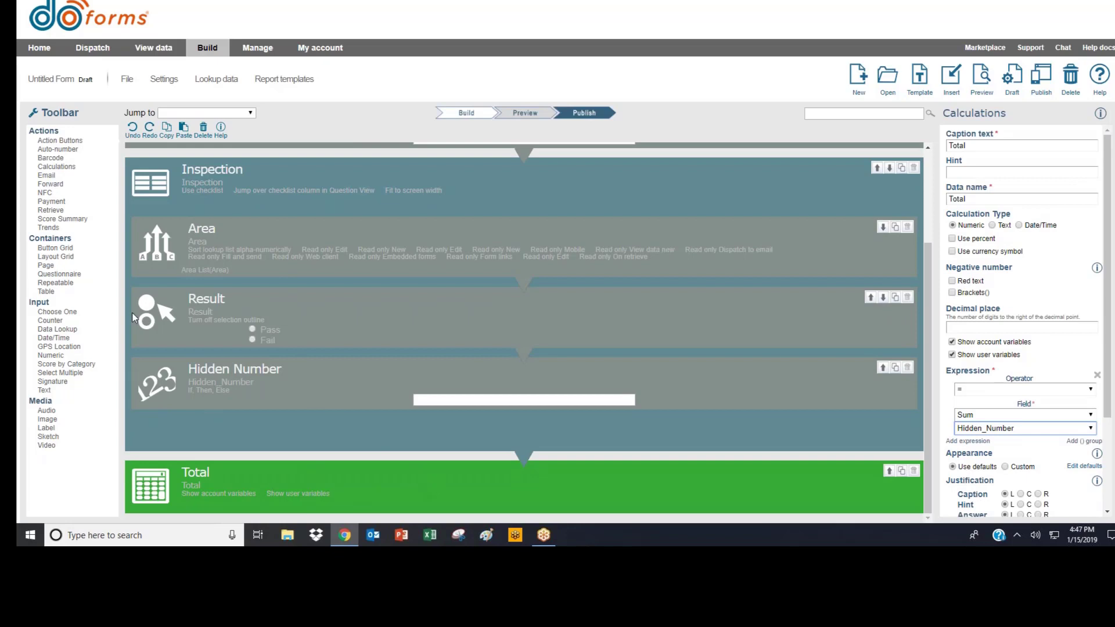
# Add a Label captioned Pass below Total and display it only if Total is greater than the constant 2
pyautogui.moveTo(46, 428); pyautogui.dragTo(480, 459)
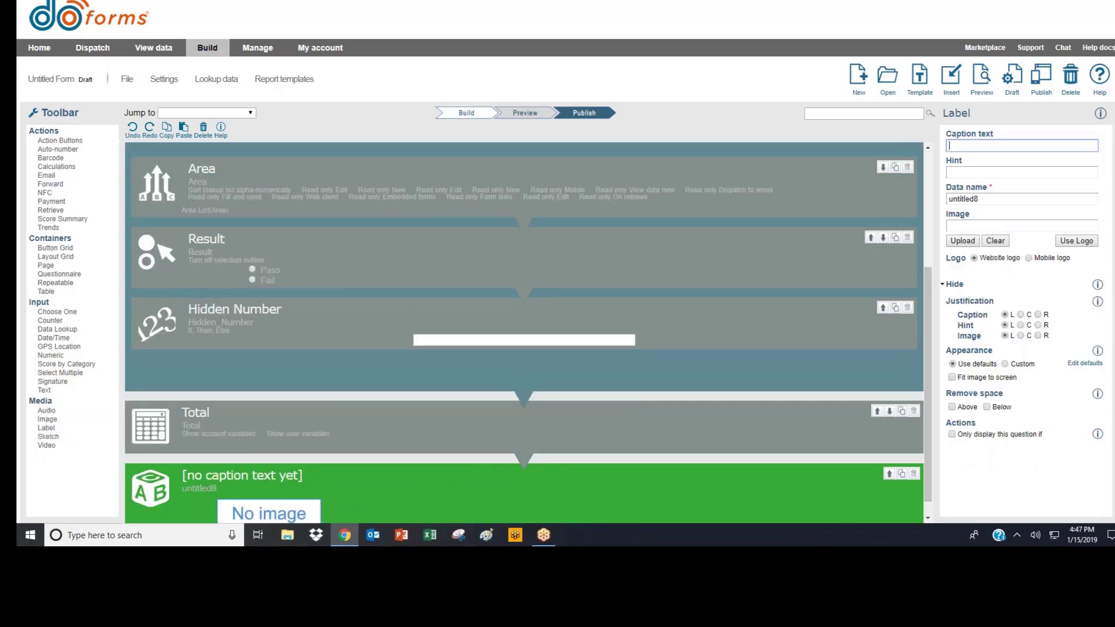
pyautogui.write('Pass')
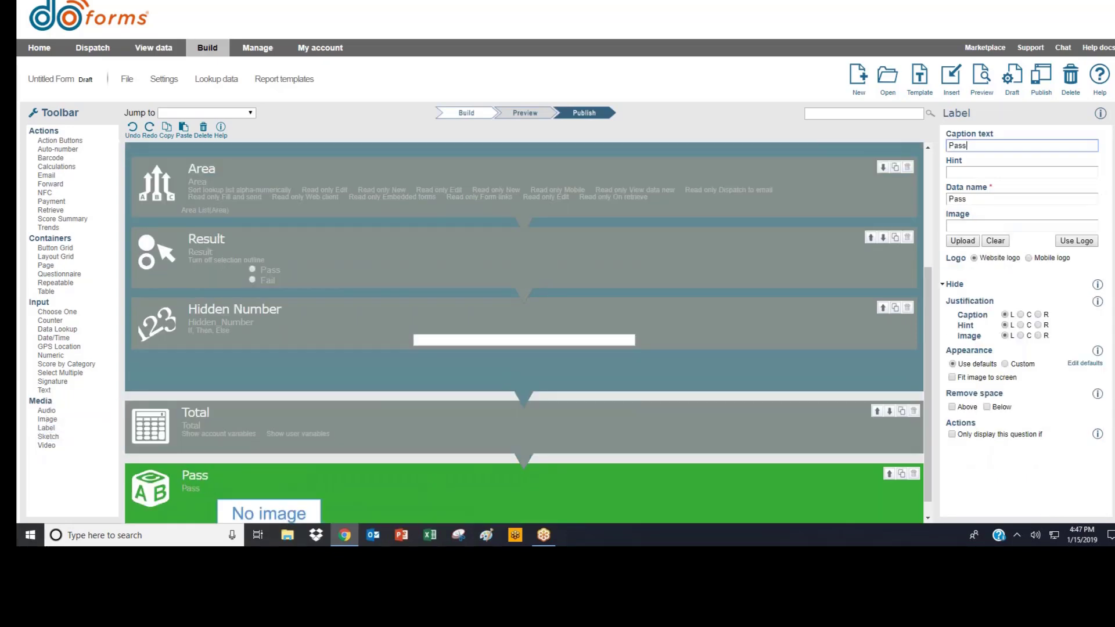
pyautogui.click(952, 434)
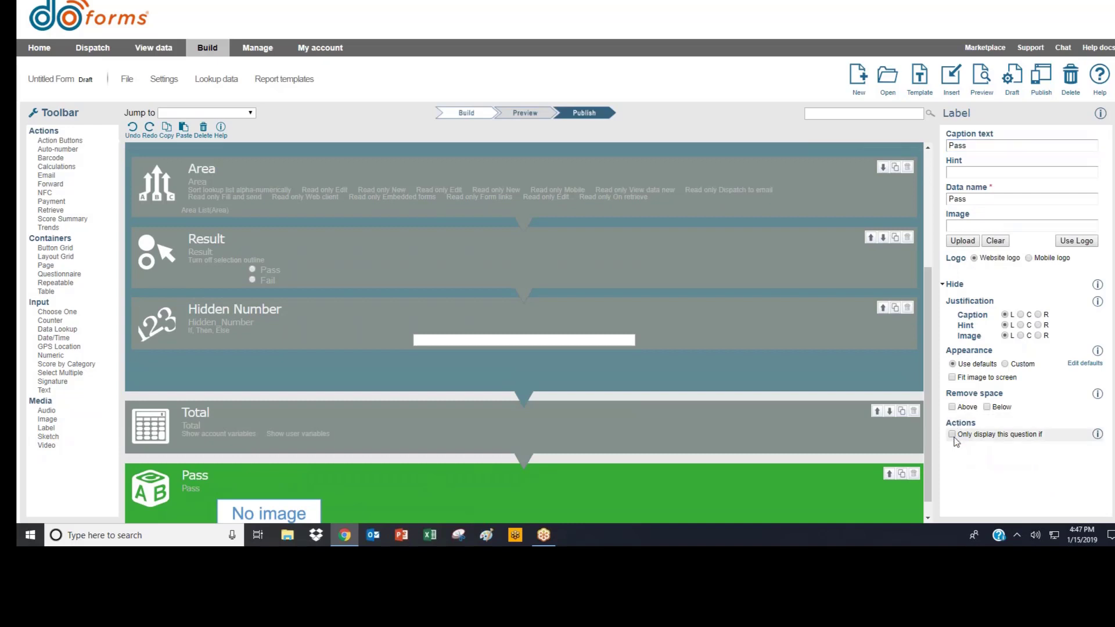
pyautogui.click(963, 433)
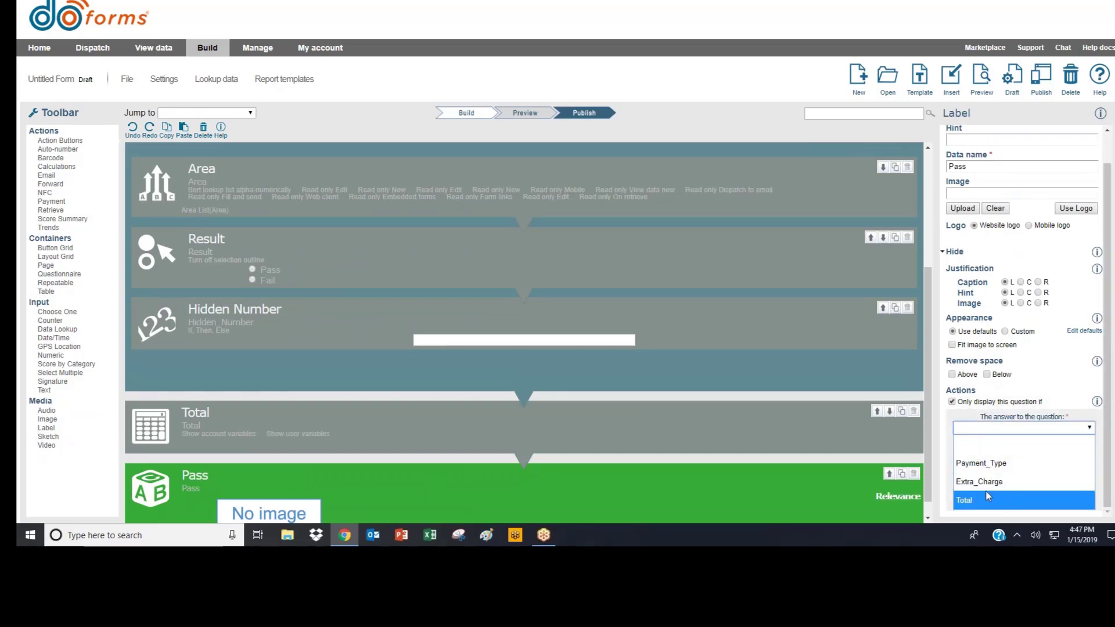
pyautogui.click(987, 498)
pyautogui.click(981, 453)
pyautogui.click(982, 380)
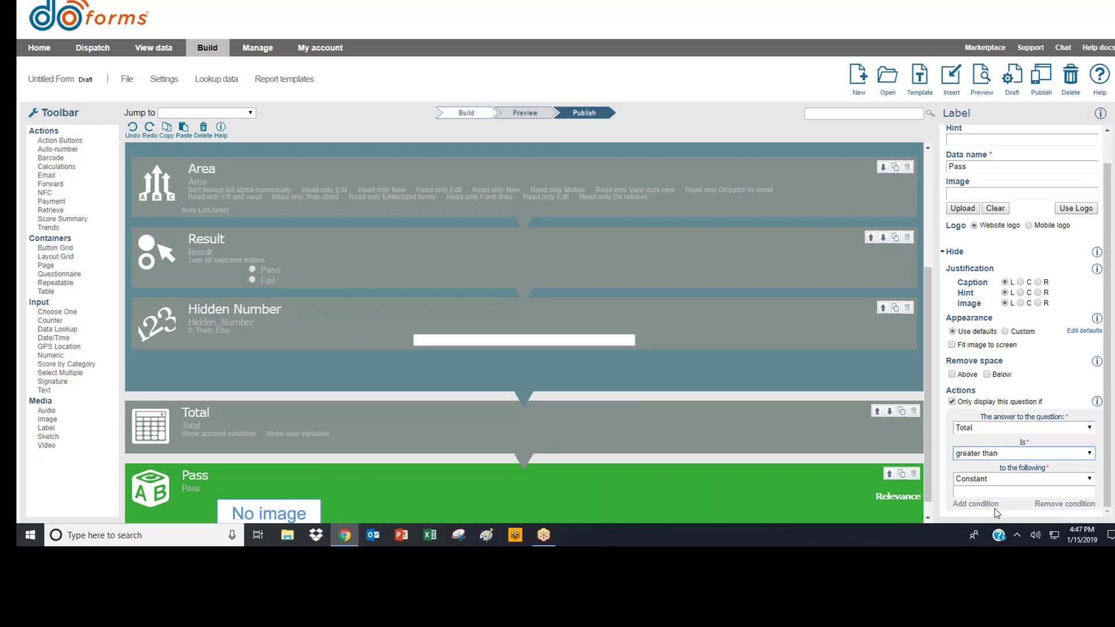
pyautogui.click(993, 491)
pyautogui.write('2')
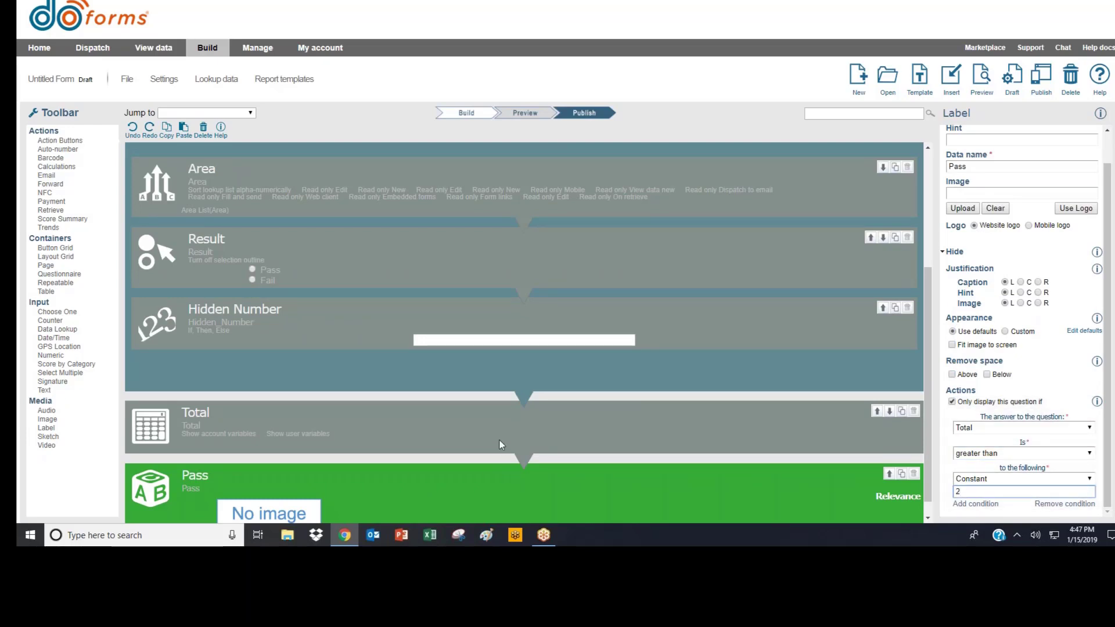
# Test the form in preview: mark Exits, Fire Extinguishers and Windows as Pass and Floors as Fail, switch Fire Extinguishers to Fail, and close the preview
pyautogui.click(506, 439)
pyautogui.click(981, 75)
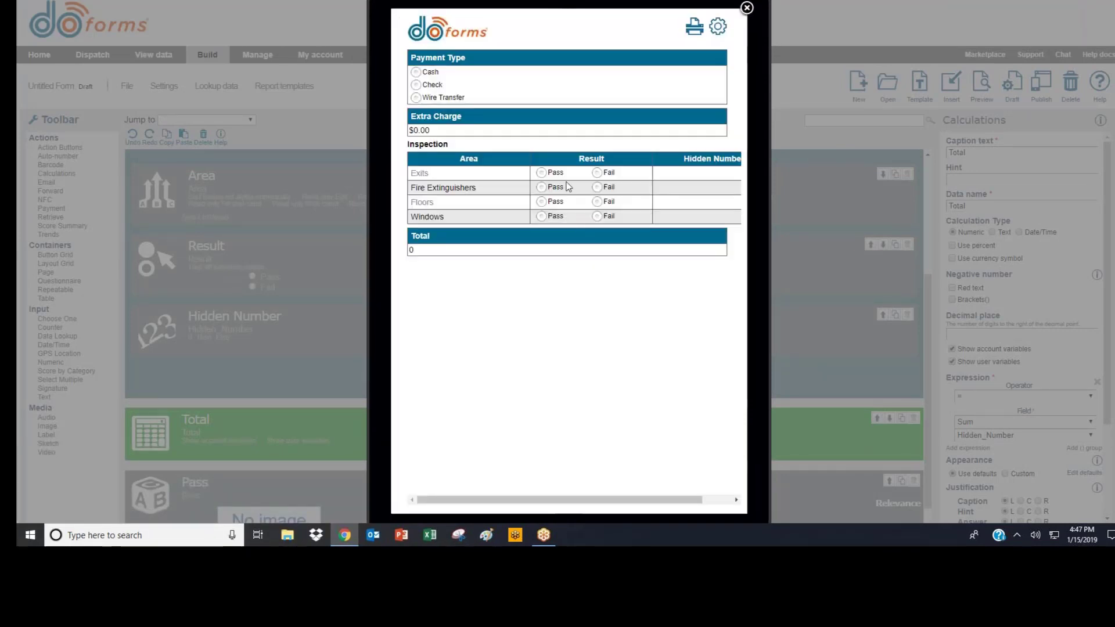
pyautogui.click(544, 175)
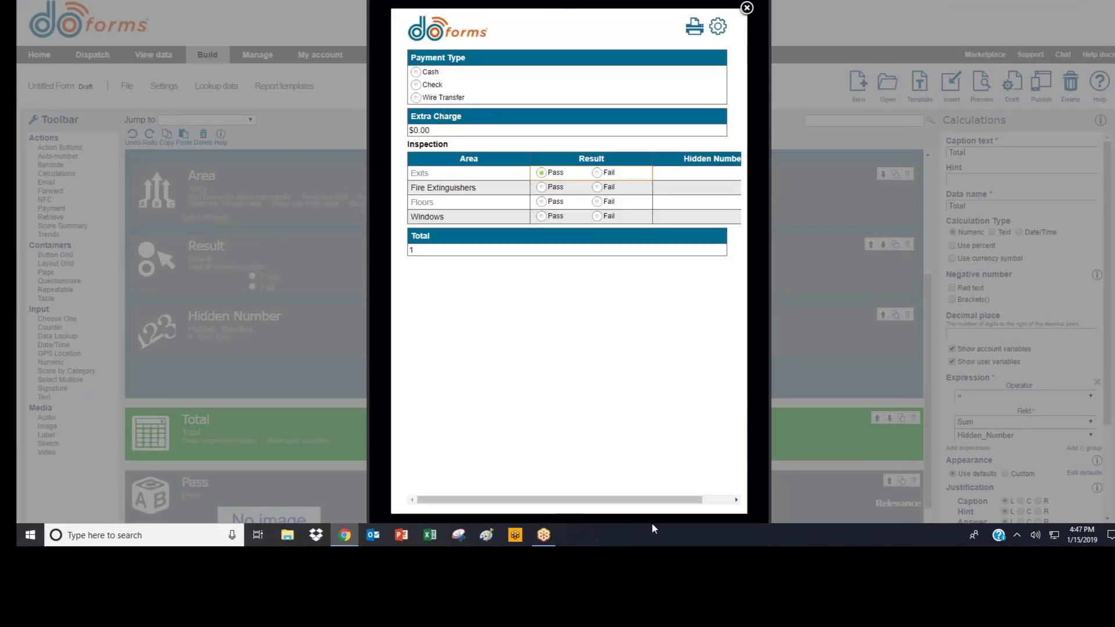
pyautogui.moveTo(648, 499); pyautogui.dragTo(696, 501)
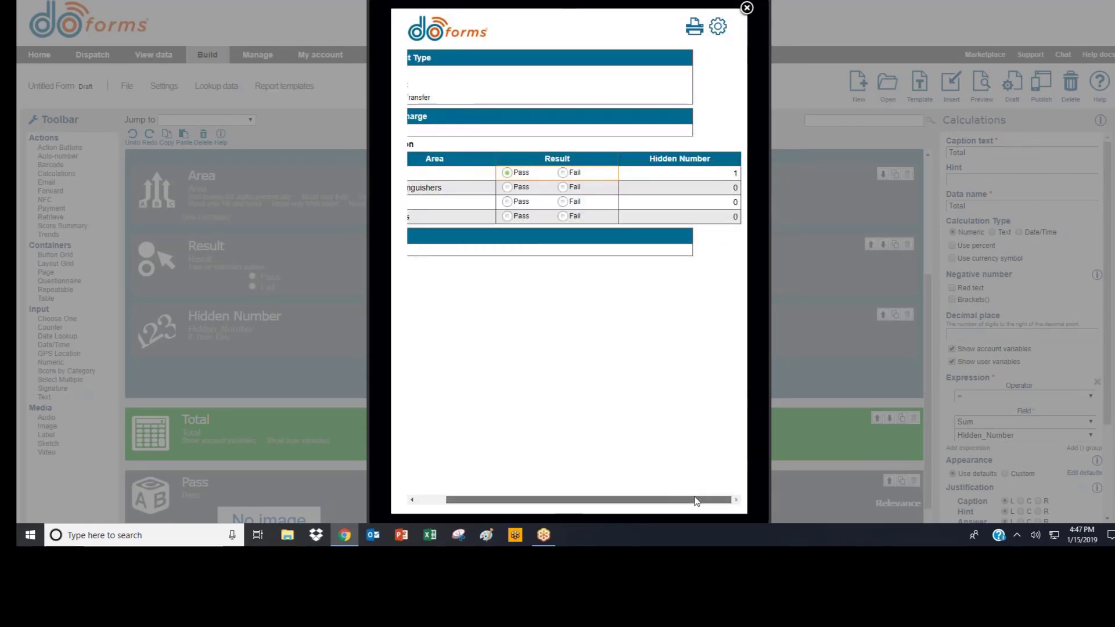
pyautogui.click(518, 188)
pyautogui.click(569, 204)
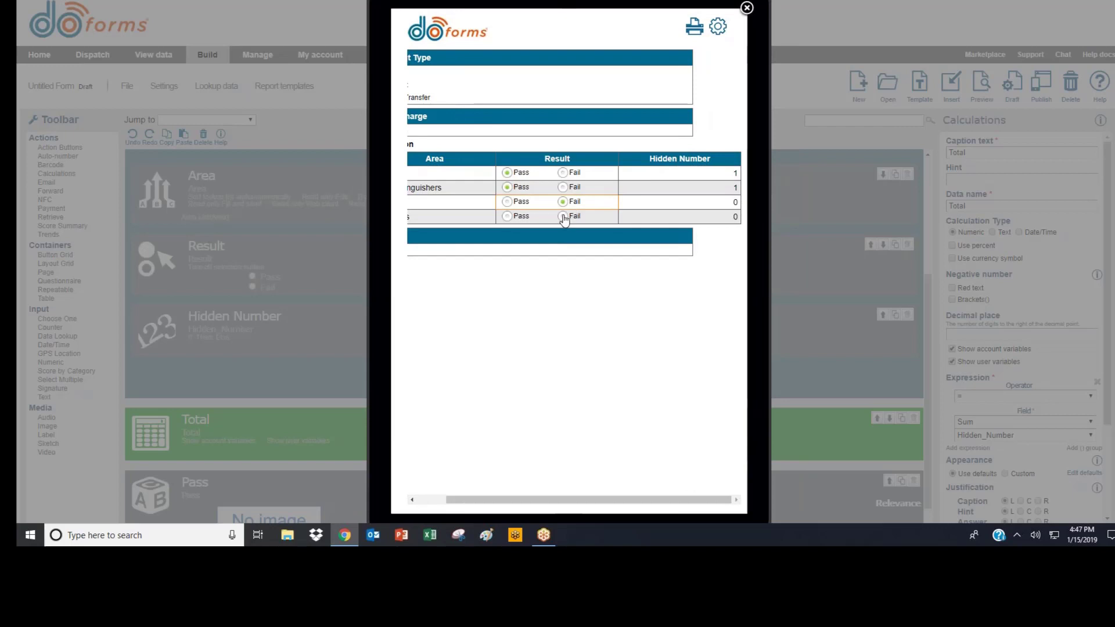
pyautogui.click(508, 217)
pyautogui.moveTo(590, 511); pyautogui.dragTo(561, 507)
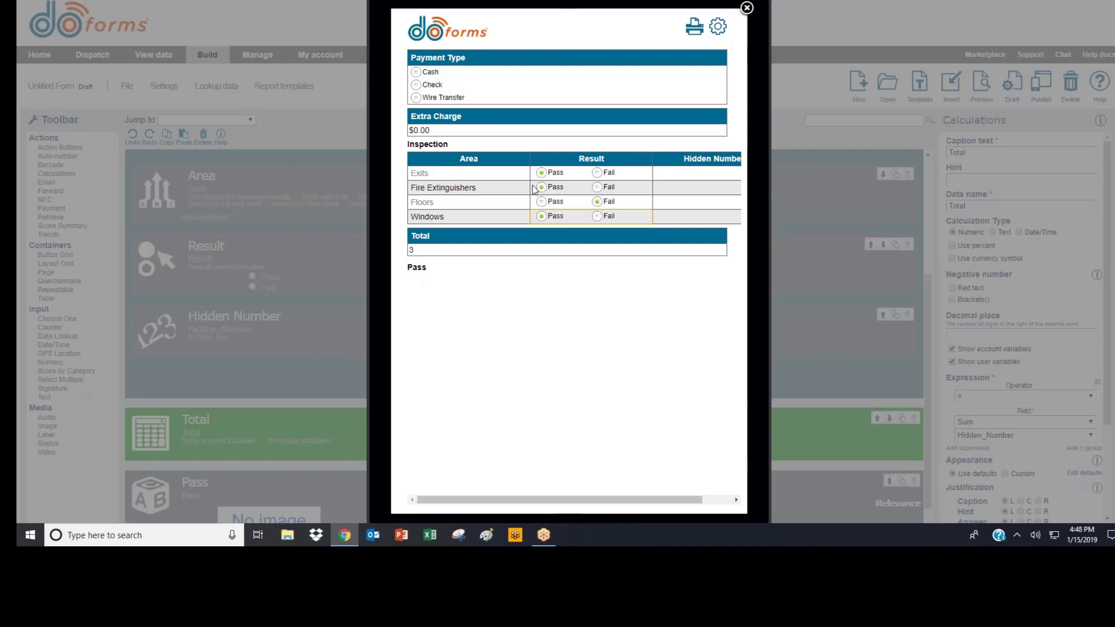
pyautogui.click(597, 188)
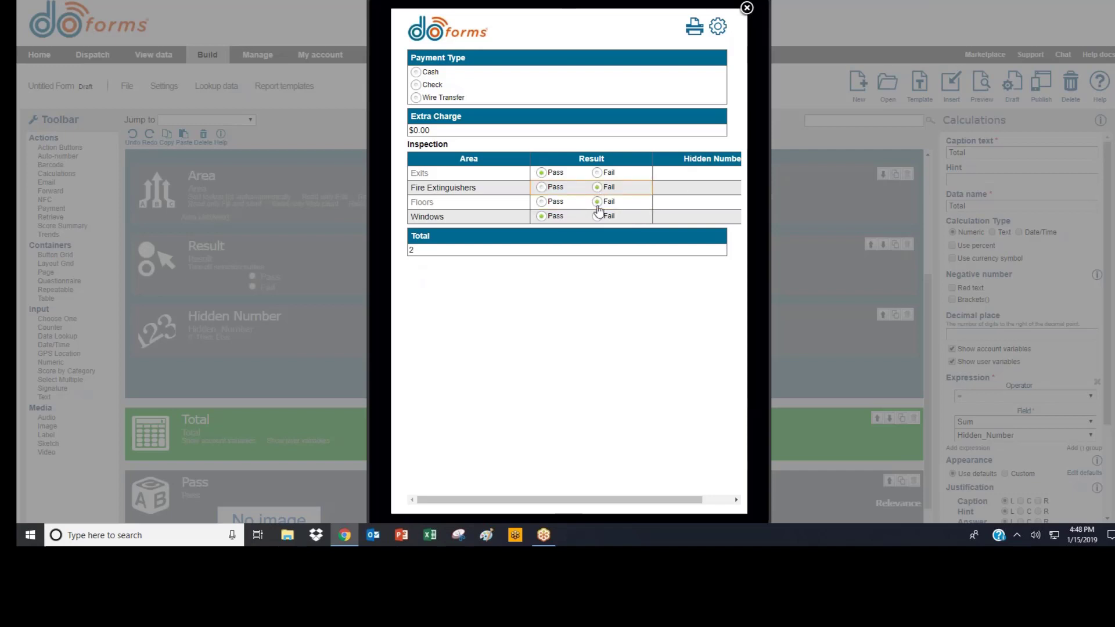
pyautogui.click(747, 7)
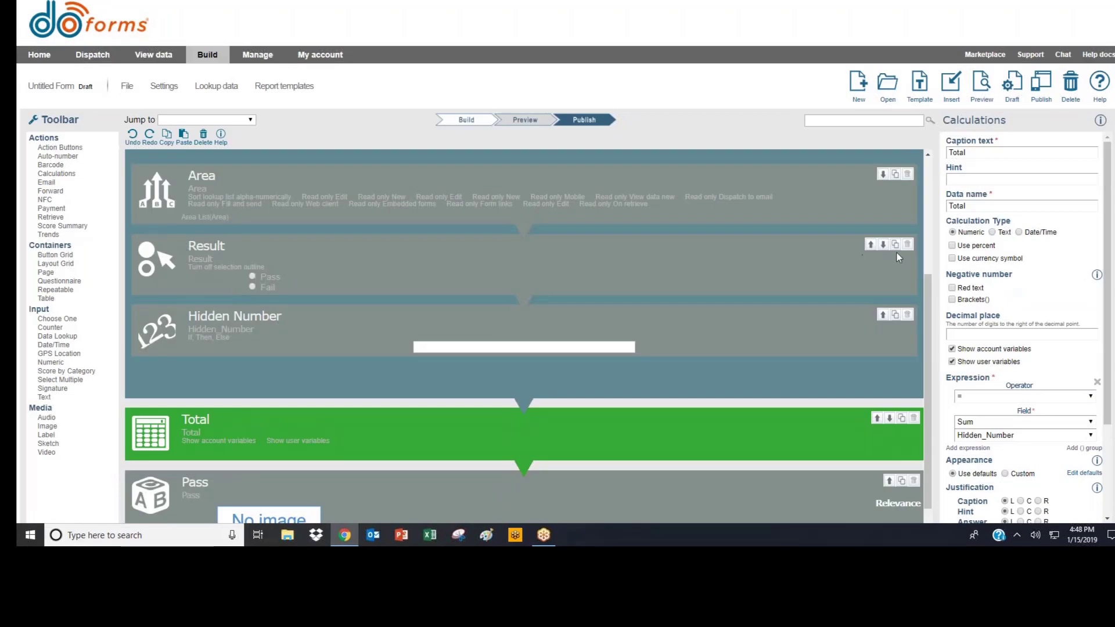
# Select all Hide options for the Hidden Number field in the Inspection table
pyautogui.click(903, 334)
pyautogui.scroll(-5, 979, 302)
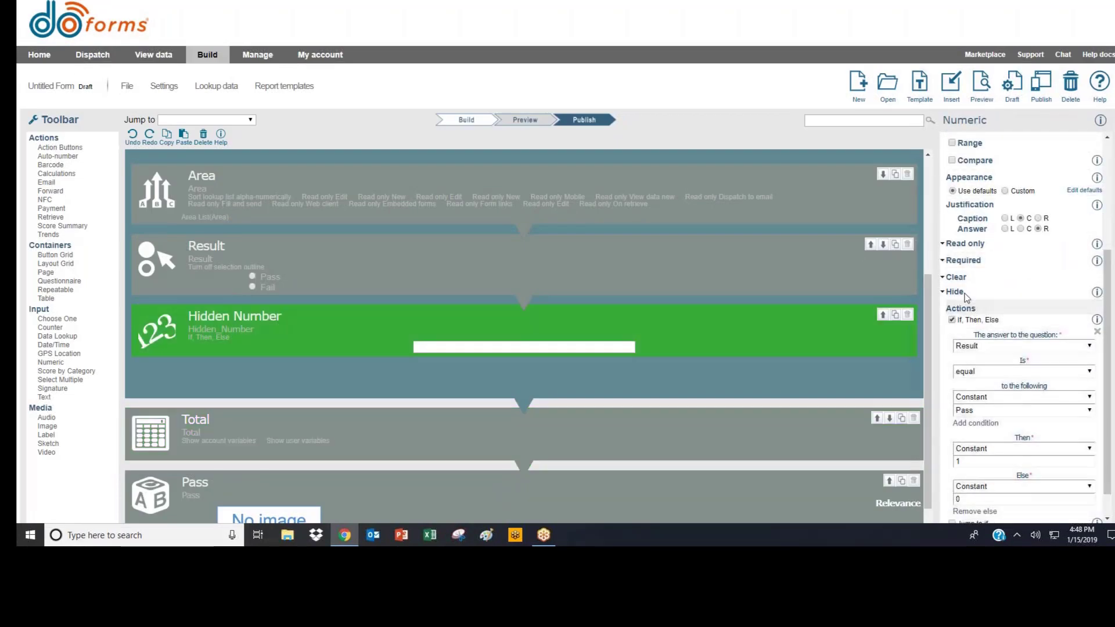
pyautogui.click(968, 293)
pyautogui.click(978, 294)
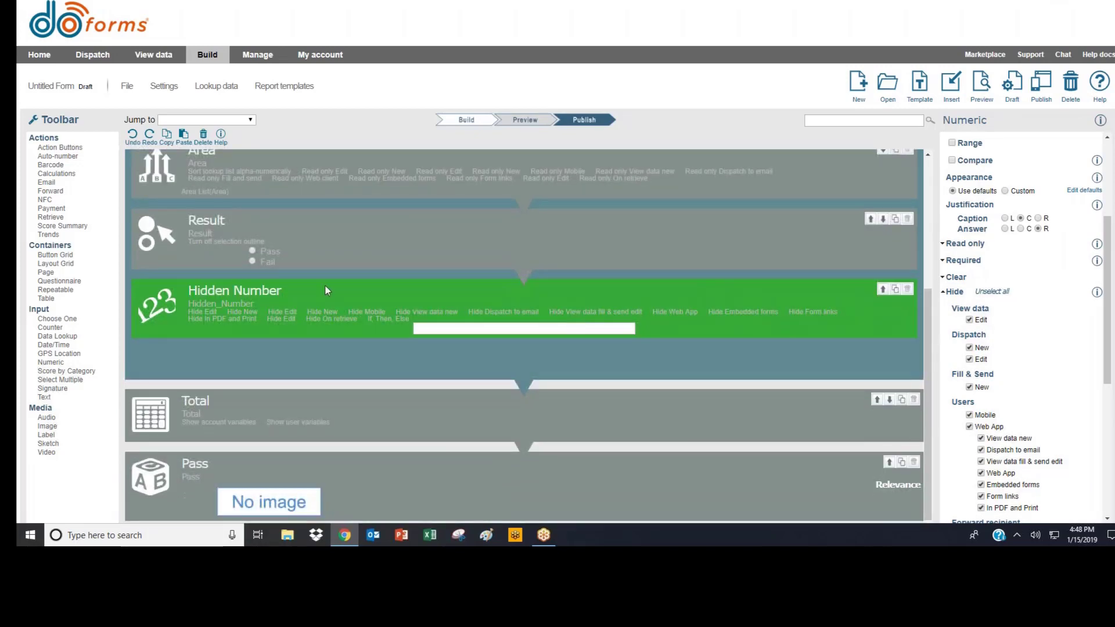
pyautogui.scroll(-4, 1045, 414)
pyautogui.scroll(-2, 1045, 414)
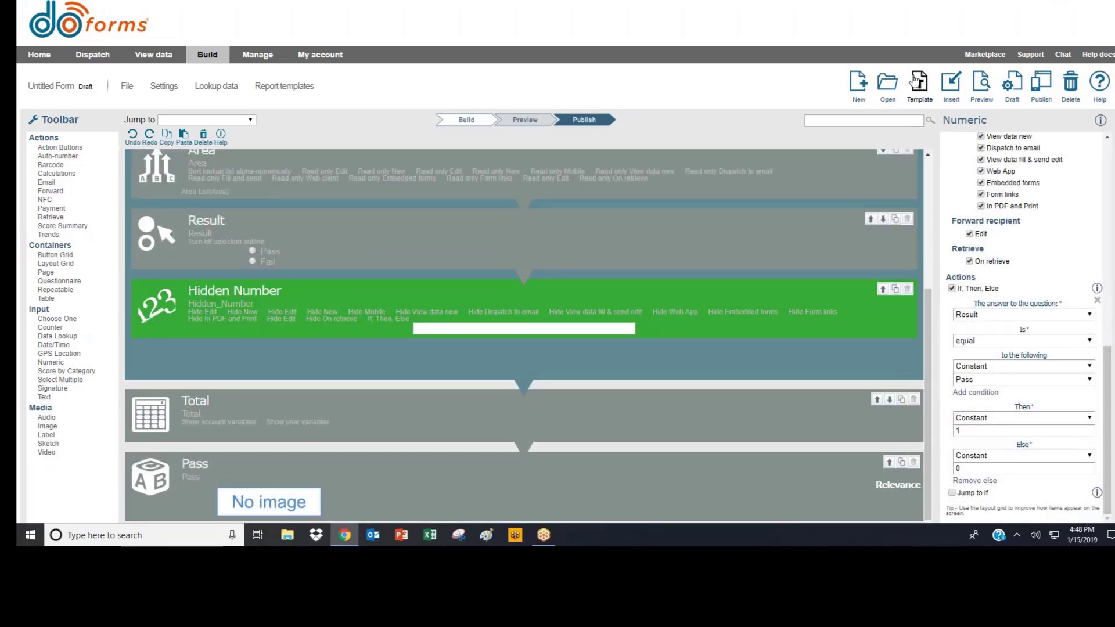
# Preview the form again, mark Exits, Fire Extinguishers and Floors as Pass and Windows as Fail, switch Floors to Fail, and close the preview
pyautogui.click(981, 86)
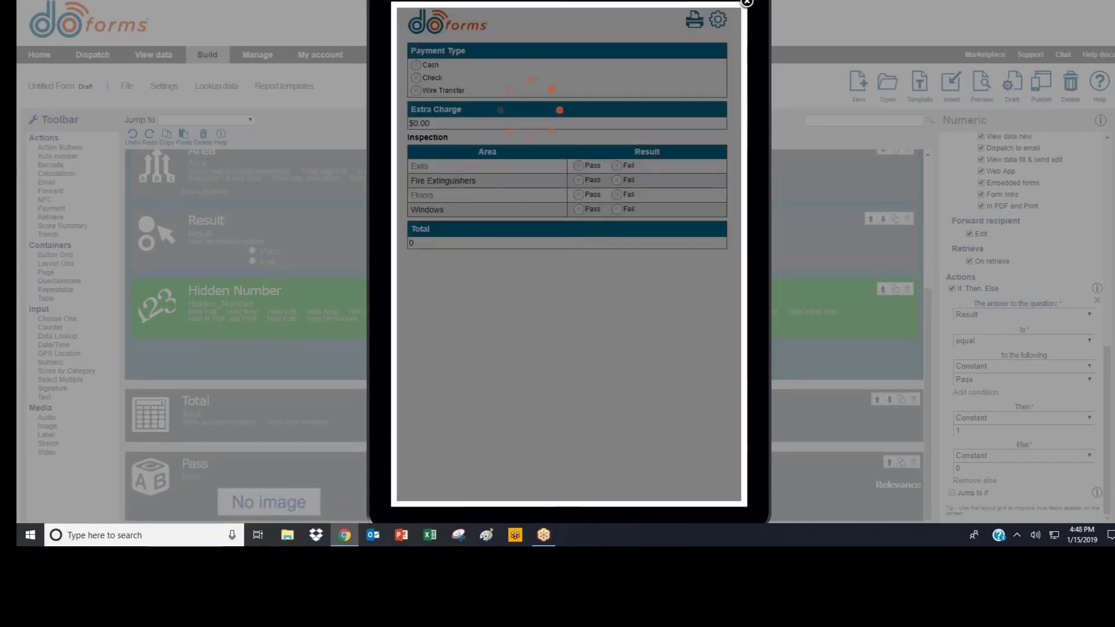
pyautogui.click(578, 165)
pyautogui.click(579, 181)
pyautogui.click(579, 195)
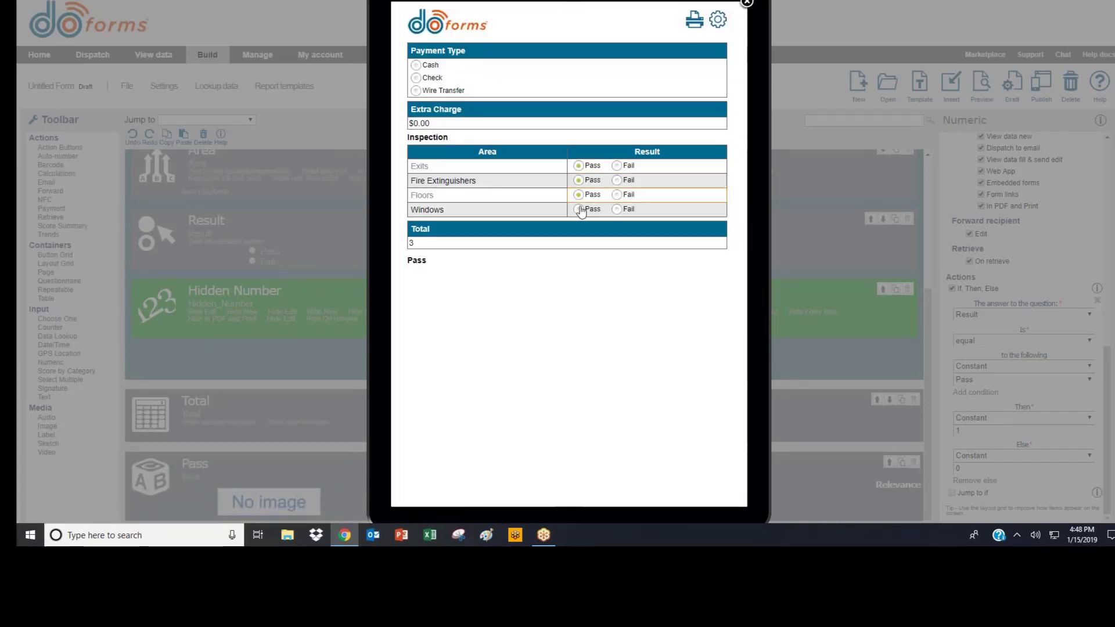
pyautogui.click(617, 209)
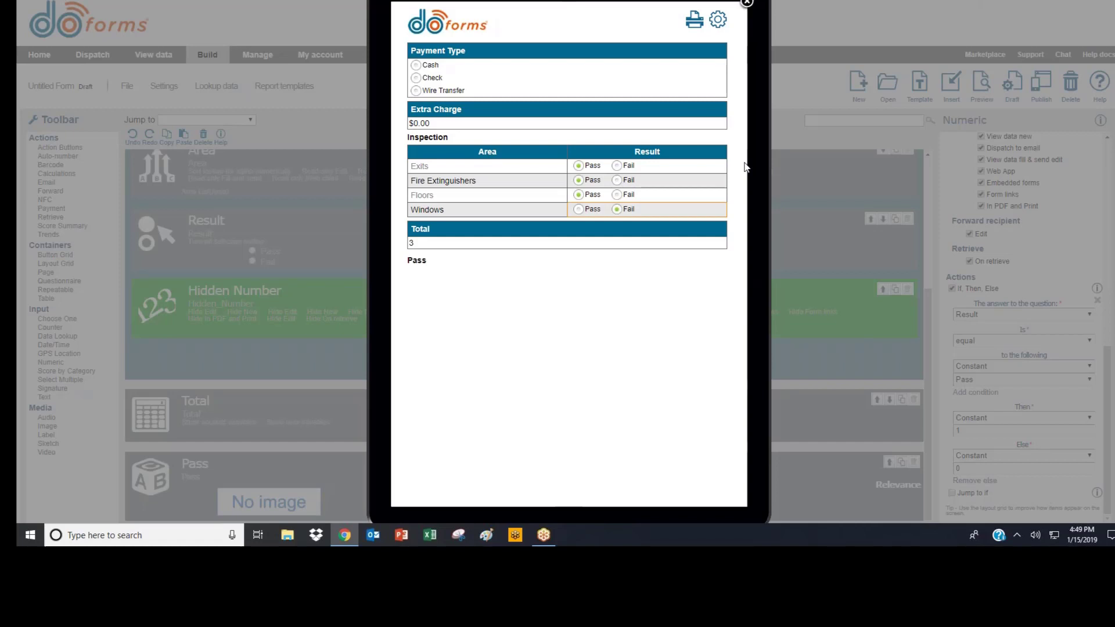
pyautogui.click(626, 196)
pyautogui.click(744, 5)
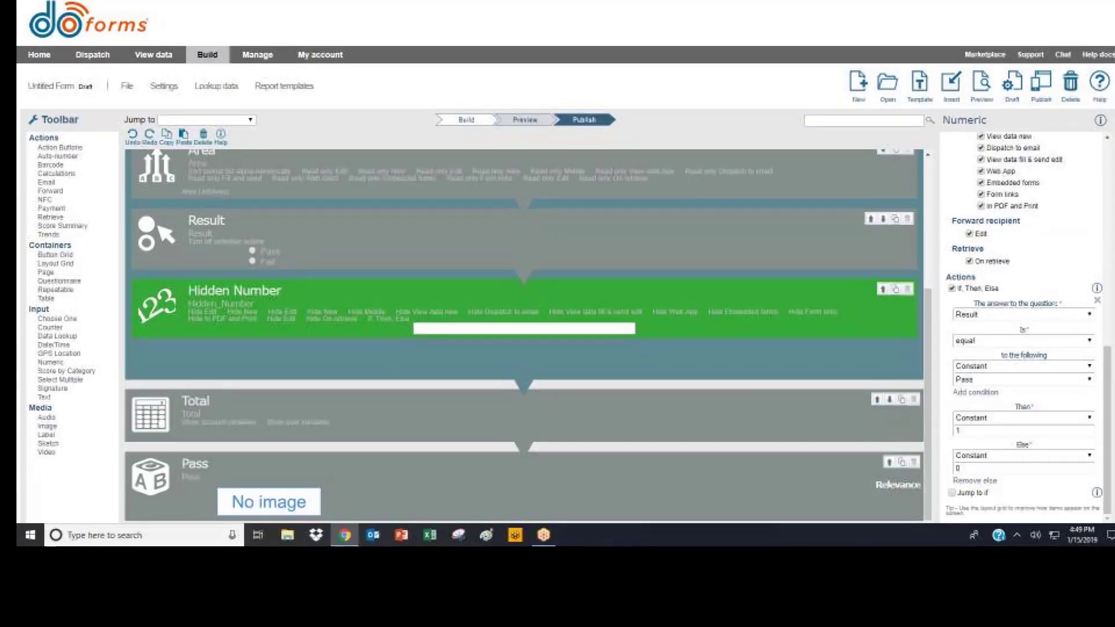